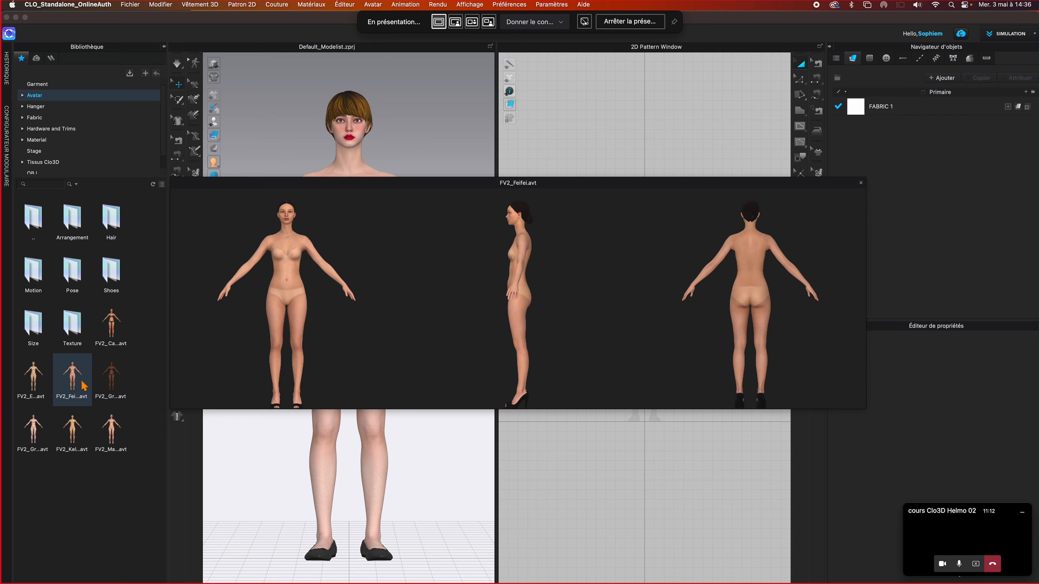
left_click(26, 389)
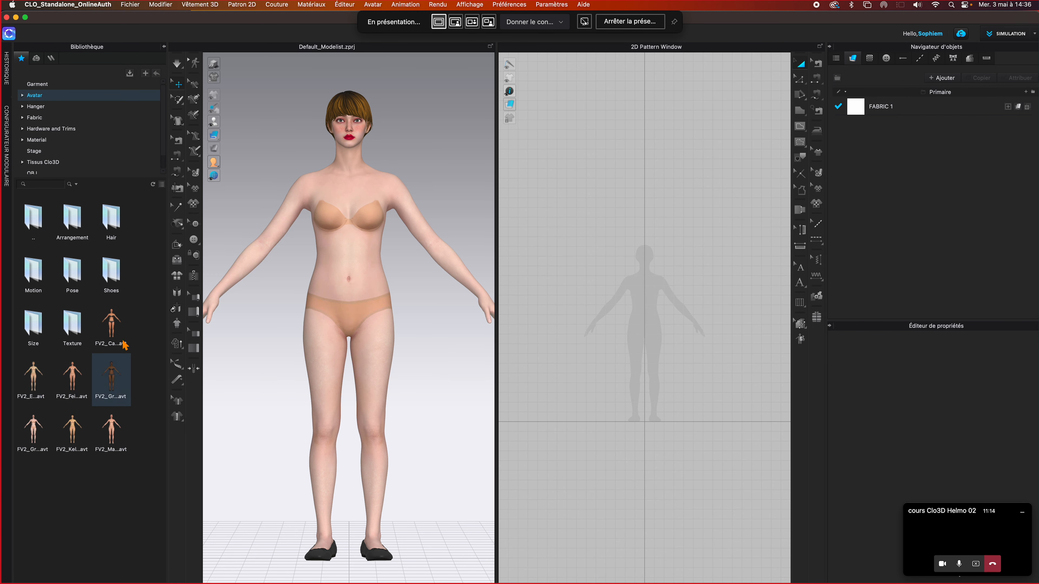
mouse_move(121, 344)
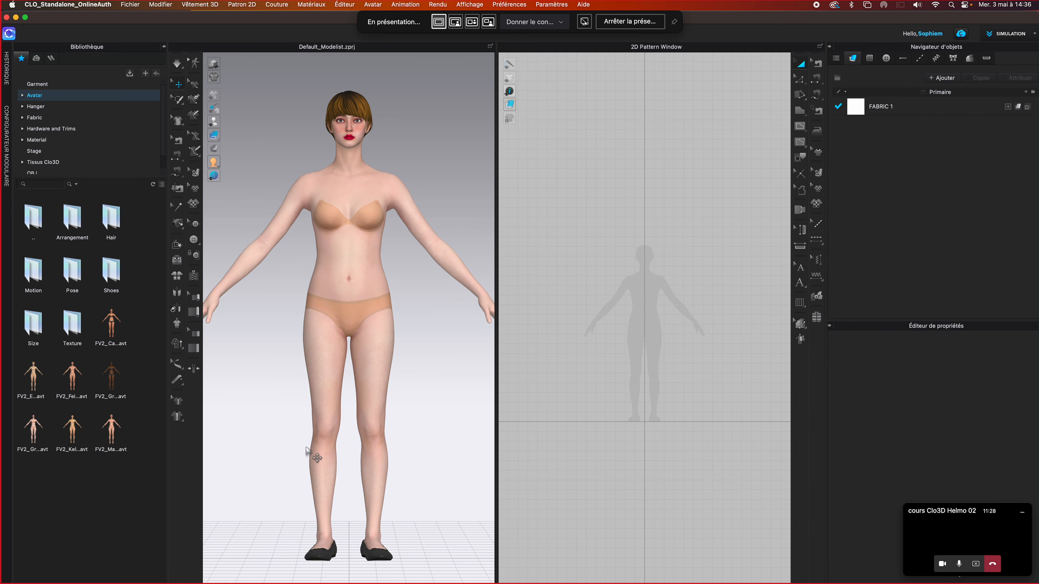
left_click_drag(982, 511, 932, 176)
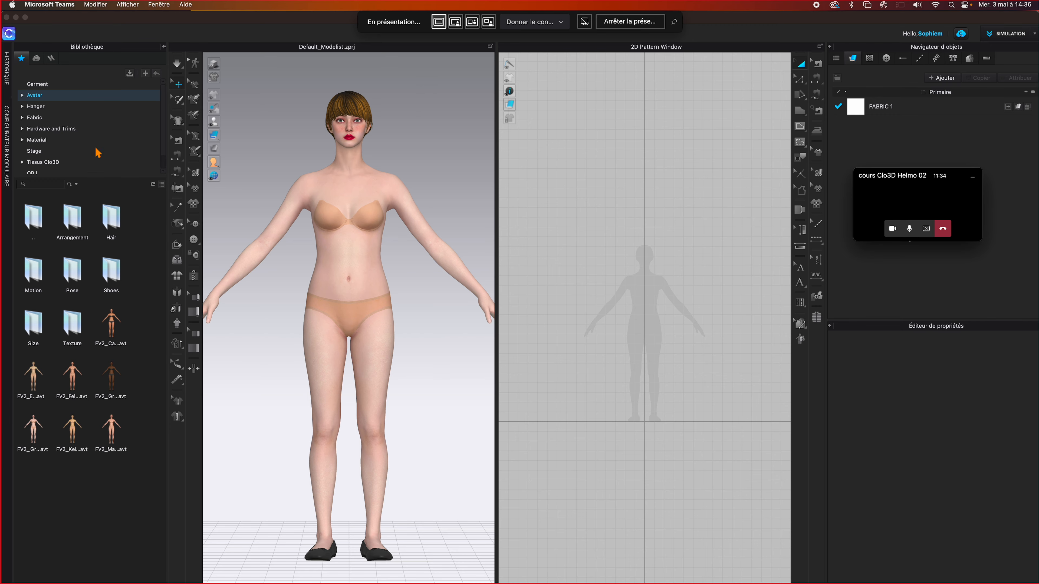
Make the window full screen, view the 3D-only and 2D-only layouts, and restore the default workspace layout
left_click(25, 17)
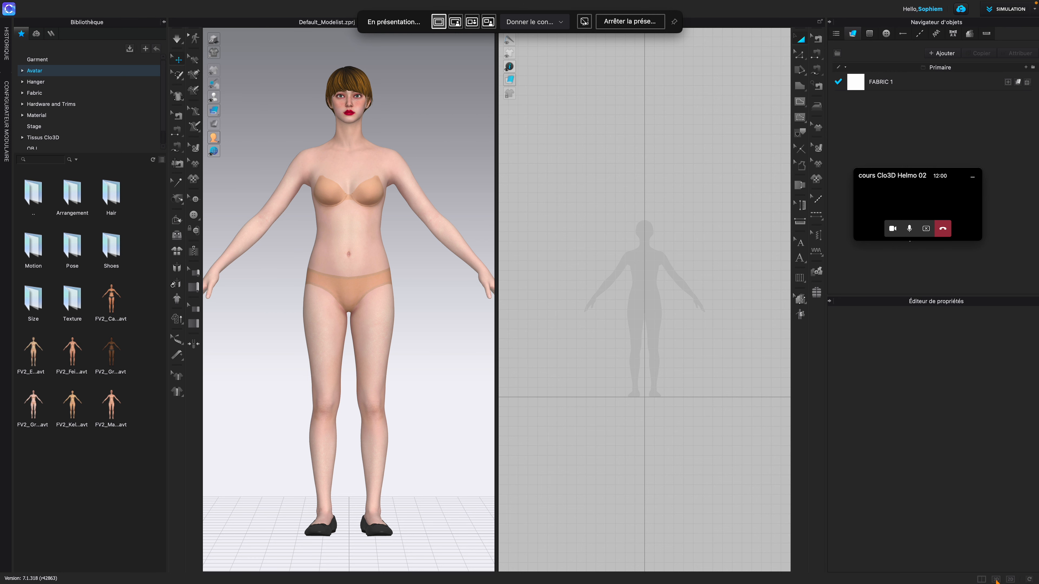
left_click(996, 579)
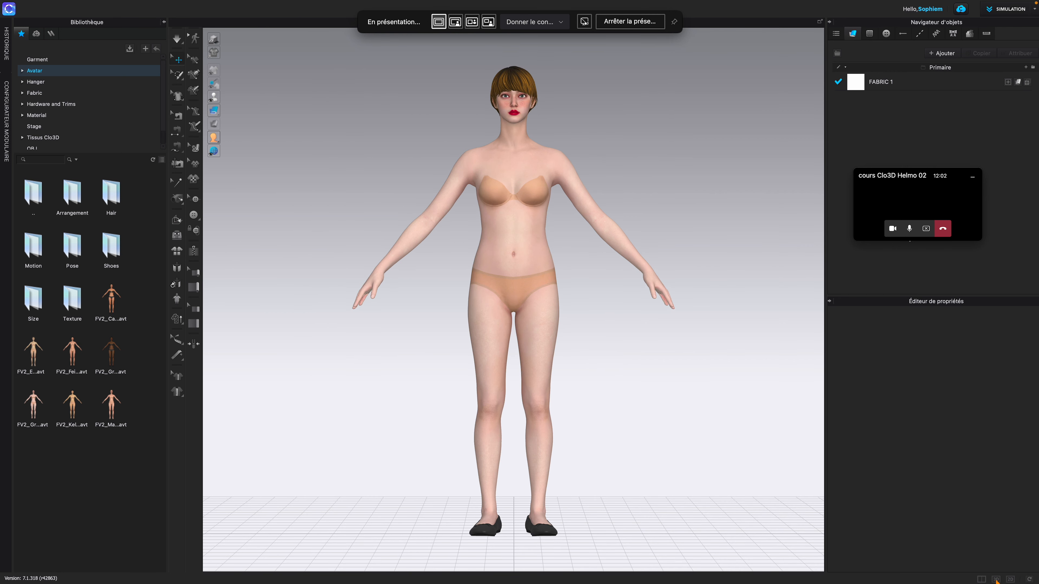
left_click(1011, 579)
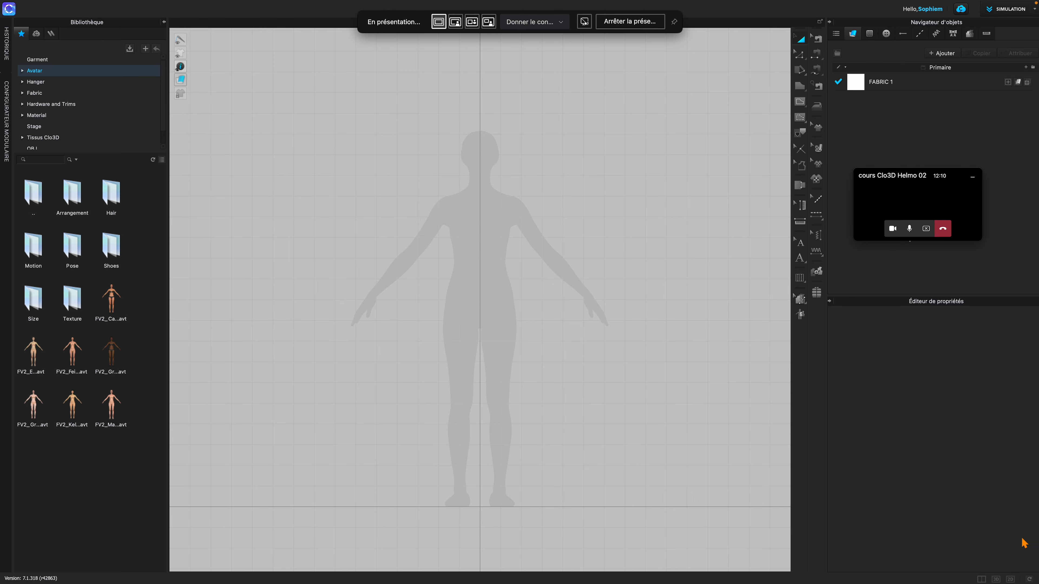
left_click(1030, 579)
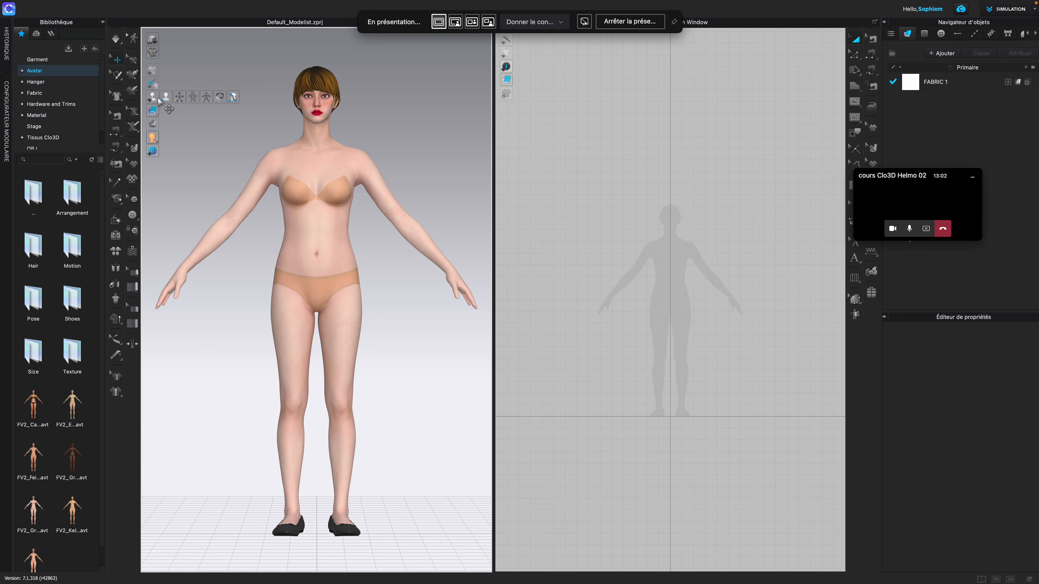
Show the default avatar's arrangement points in the 3D view, and hide them again
left_click(179, 97)
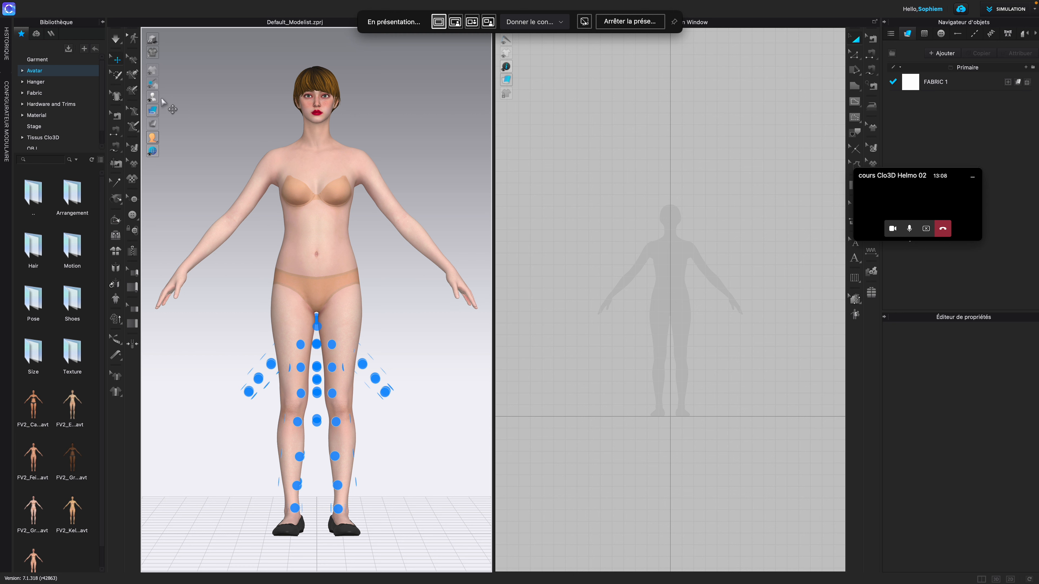
left_click(182, 98)
left_click(182, 98)
left_click(183, 98)
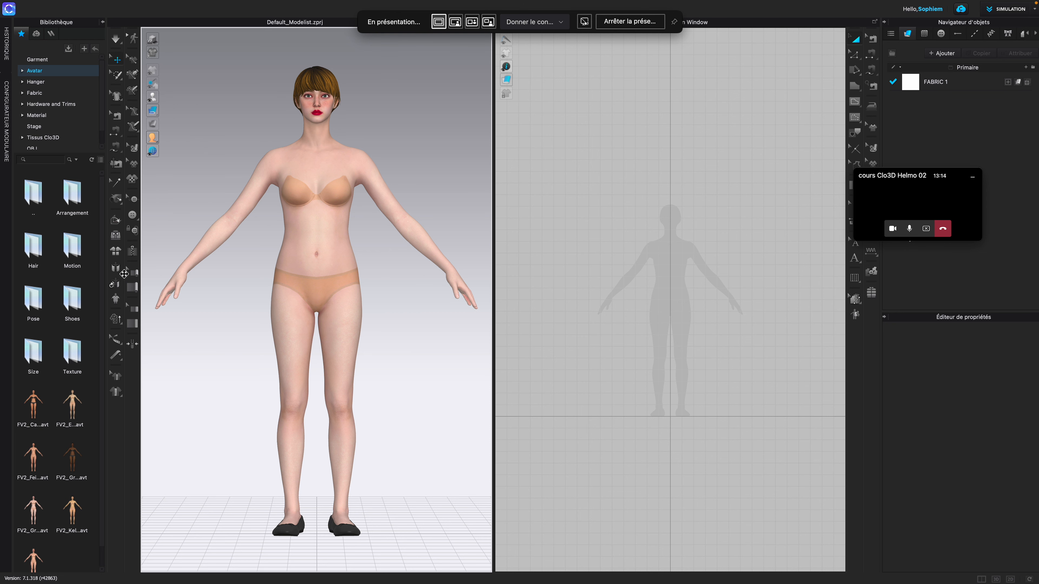
Replace the default avatar with the FV2_Ca avatar from the library, using the Ouvrir load type
double_click(43, 407)
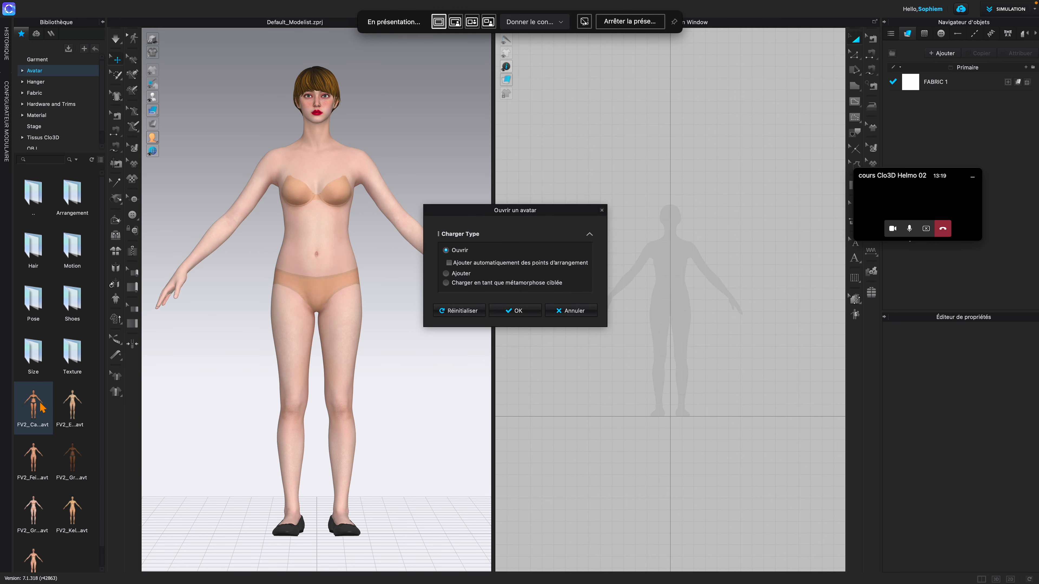
left_click(517, 312)
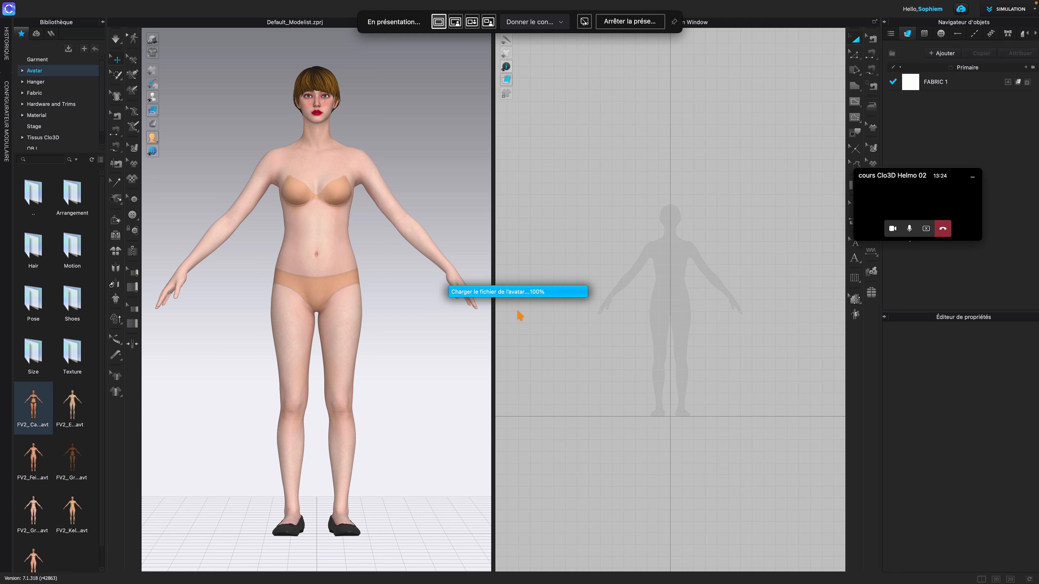
Examine the arrangement points on the newly loaded avatar by toggling their display on and off
left_click(154, 98)
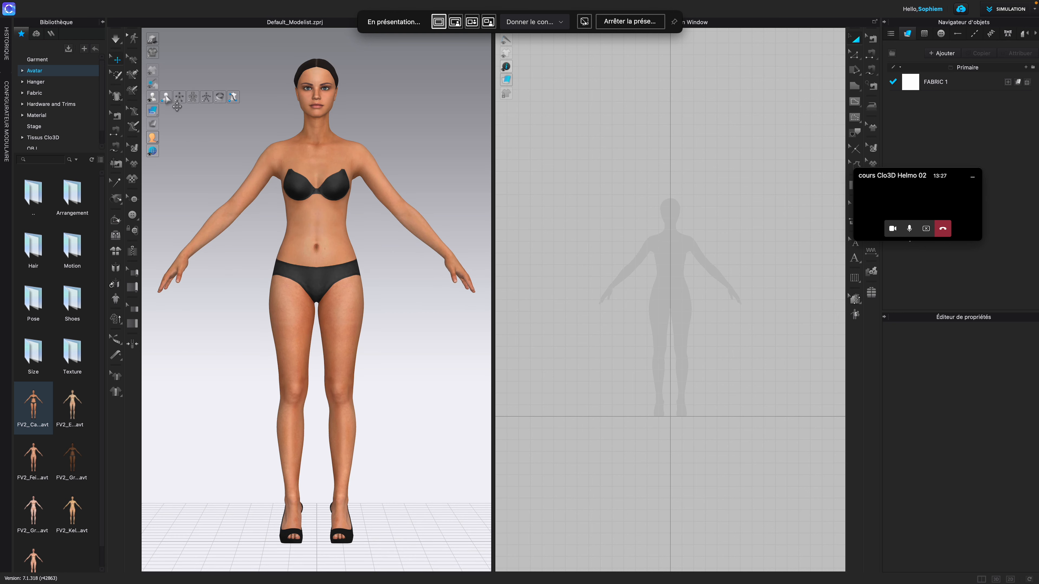
left_click(179, 98)
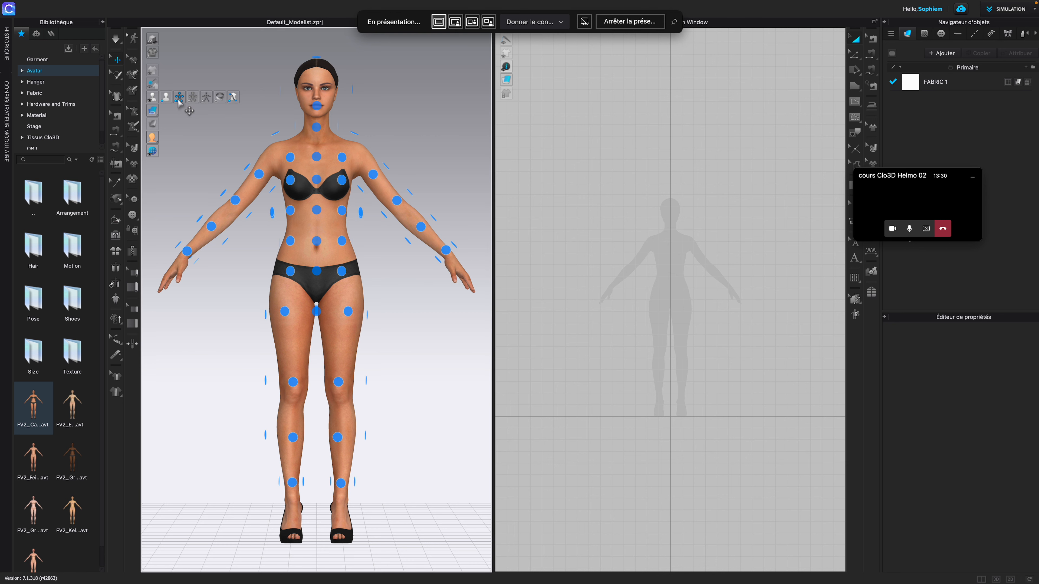
left_click(178, 101)
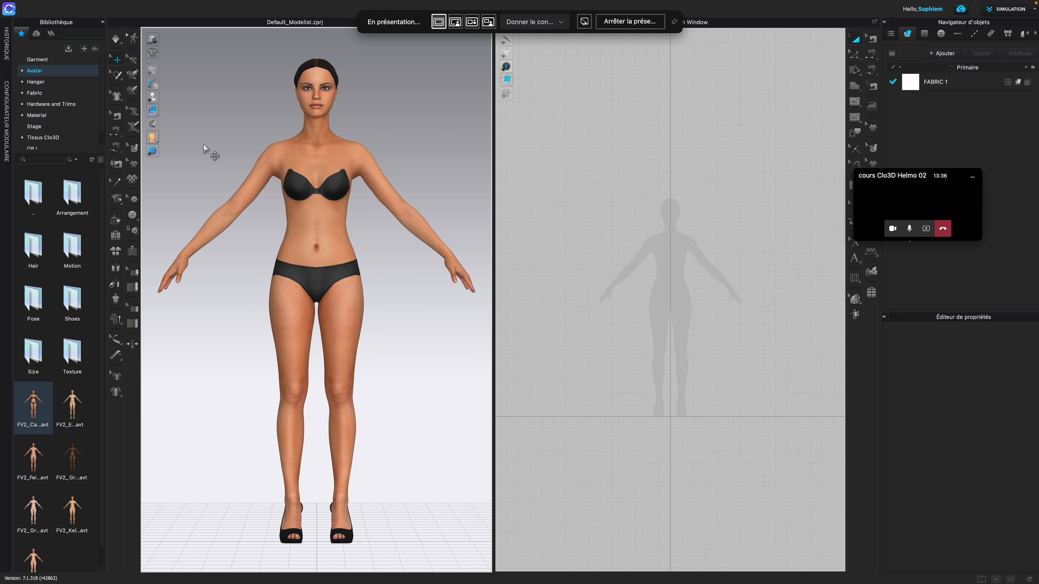
left_click(180, 98)
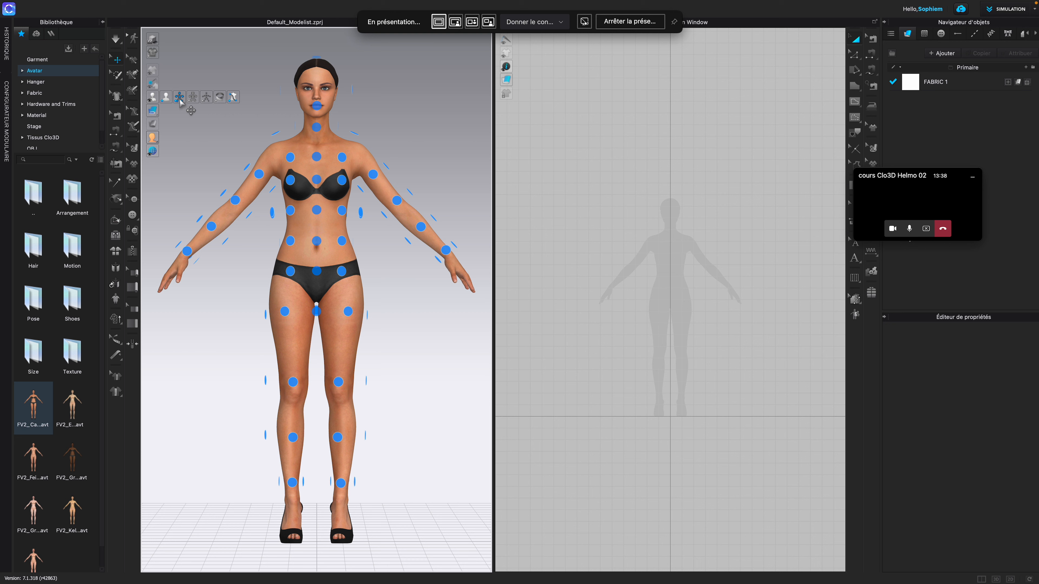
left_click(180, 100)
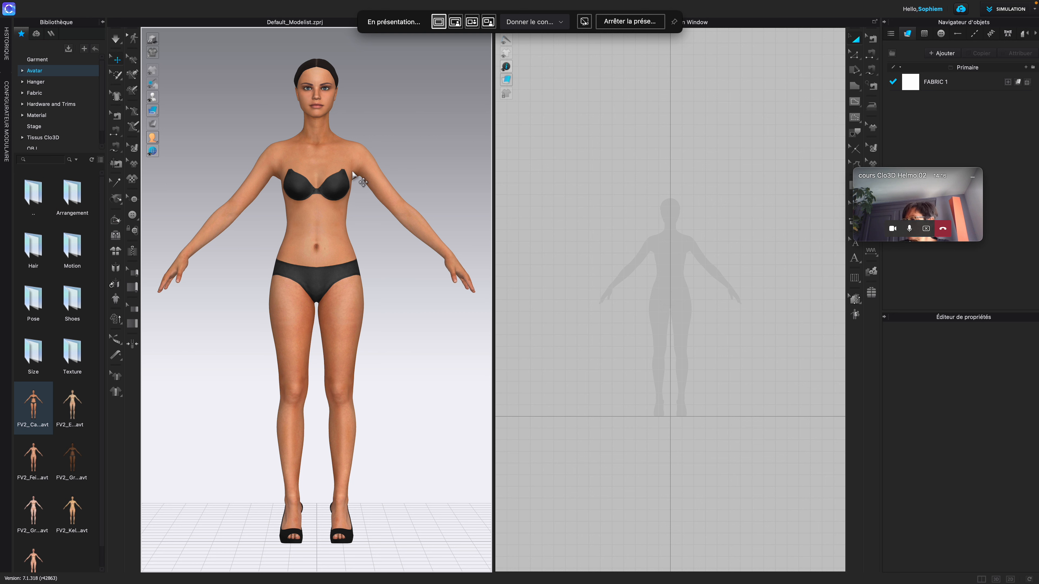
View the avatar's measurement lines in the 3D view, and turn their display off again
mouse_move(159, 99)
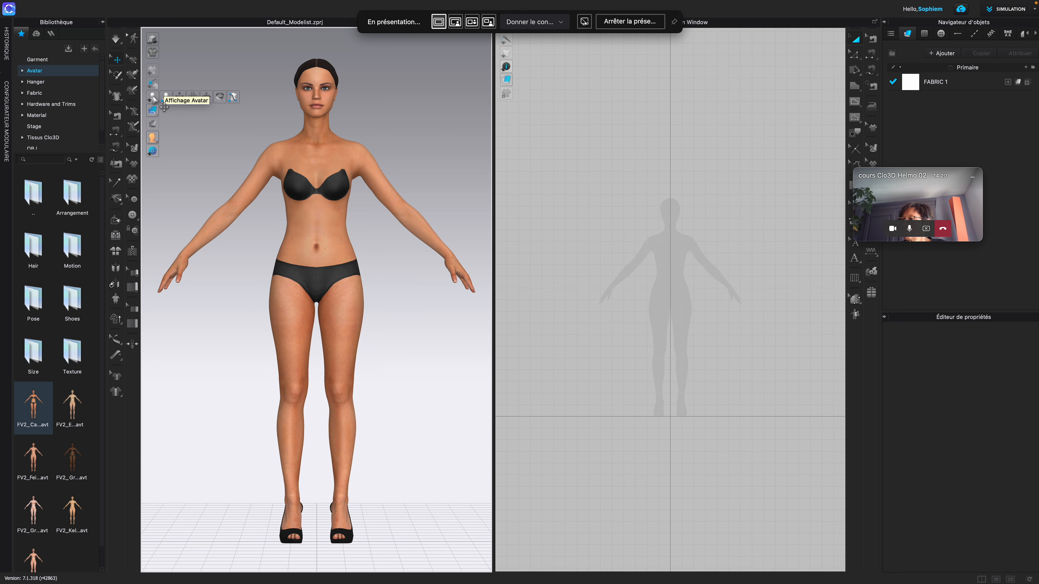
left_click(219, 97)
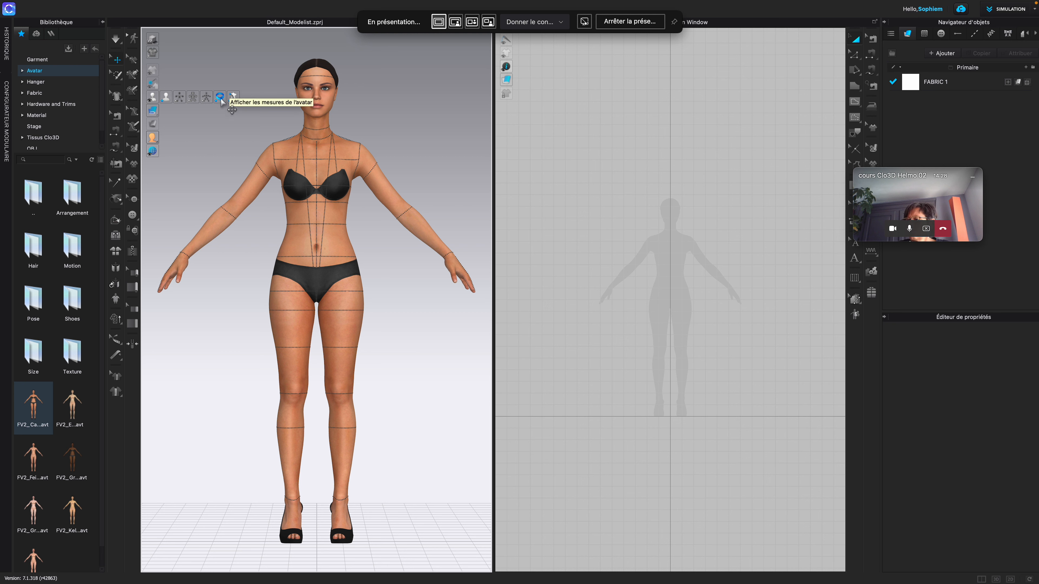
left_click(220, 98)
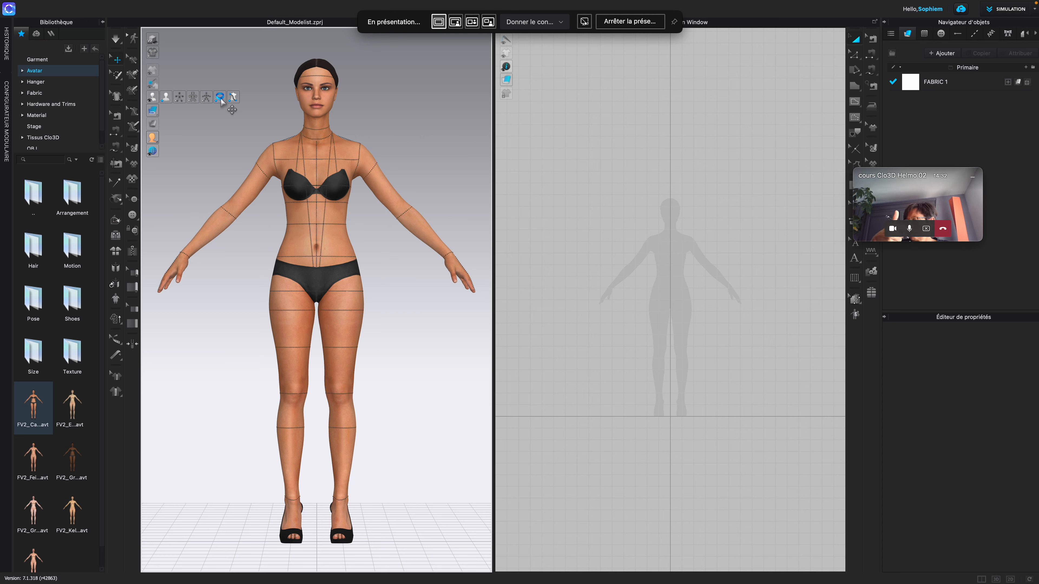
left_click(221, 100)
left_click(221, 100)
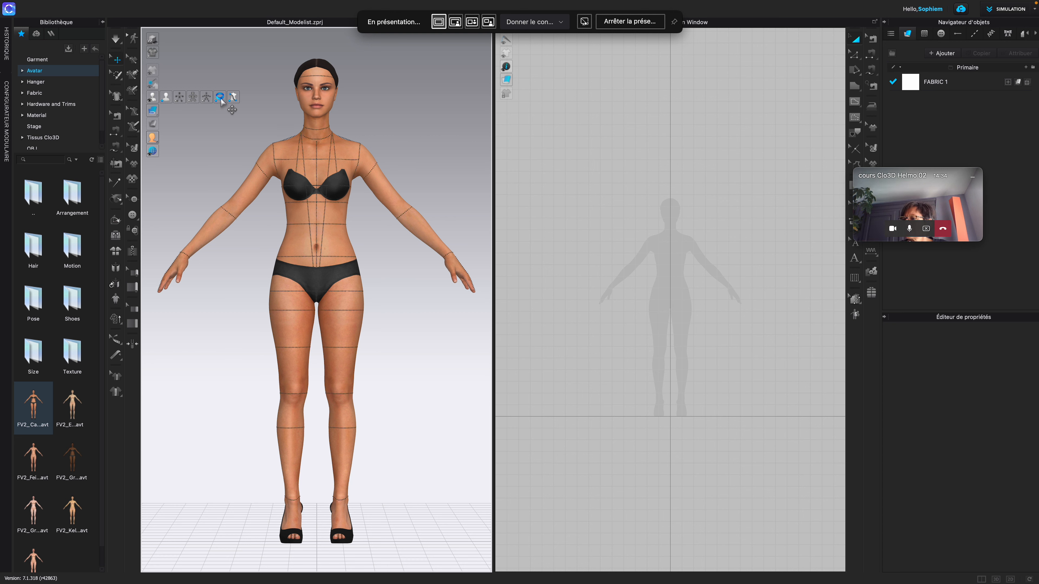
left_click(221, 100)
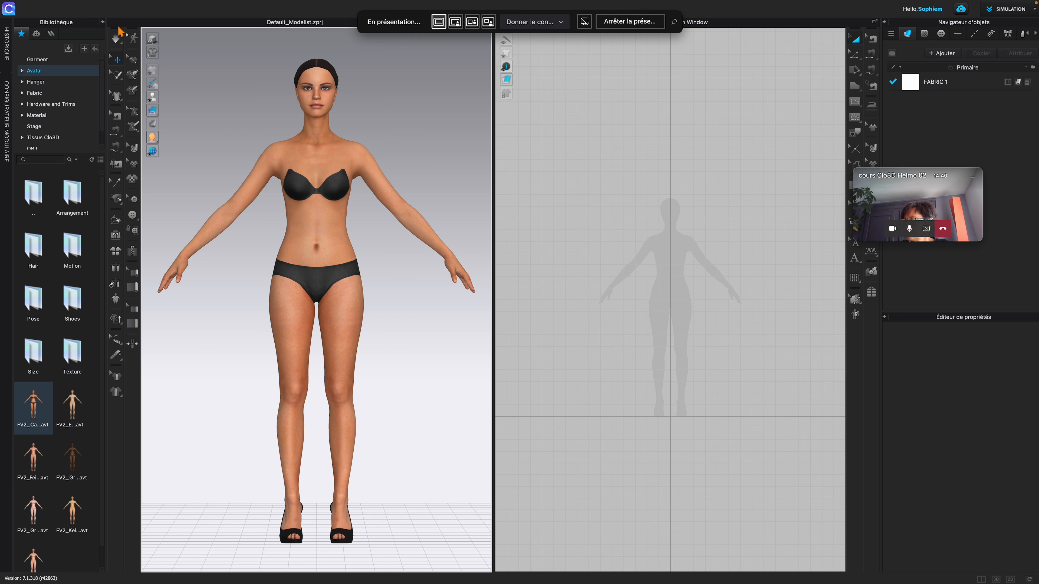
Collapse the library to enlarge the 3D and 2D windows, and move the call overlay clear of the pattern tools
left_click(103, 22)
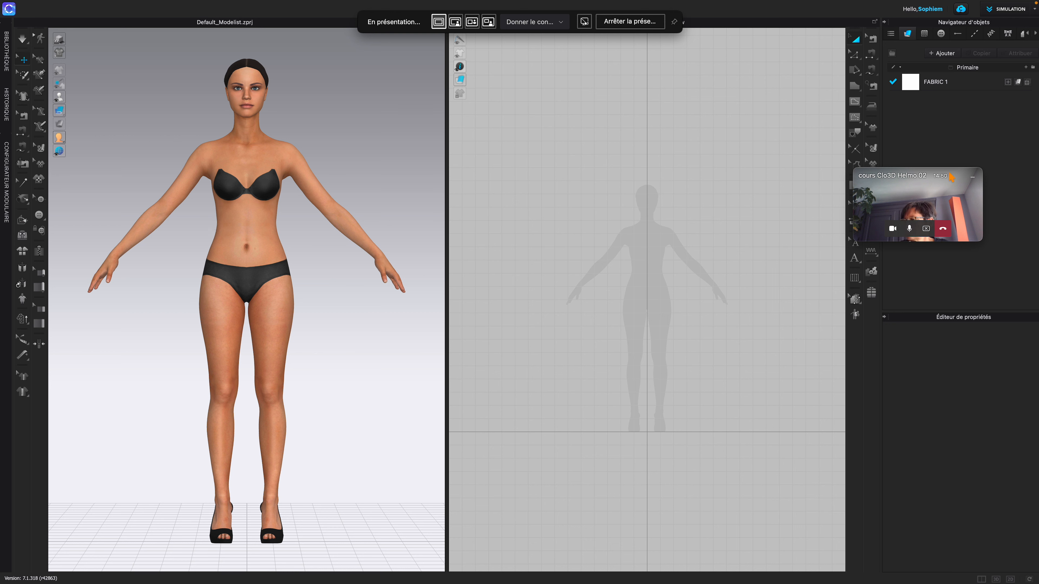
left_click_drag(934, 178, 980, 128)
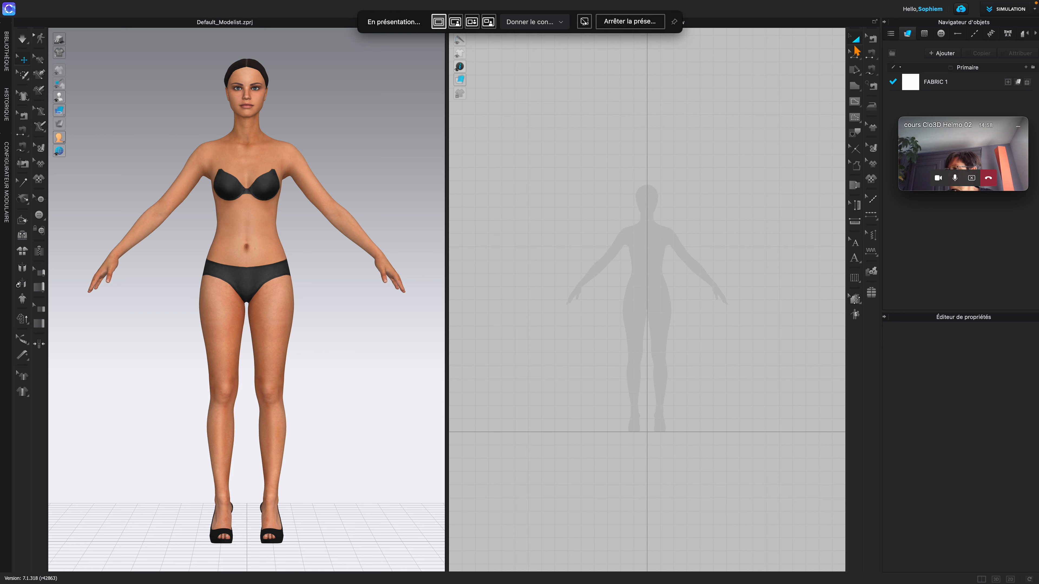
Place a new rectangle over the silhouette's torso in the 2D pattern window, 240 mm wide and 600 mm high
left_click(856, 87)
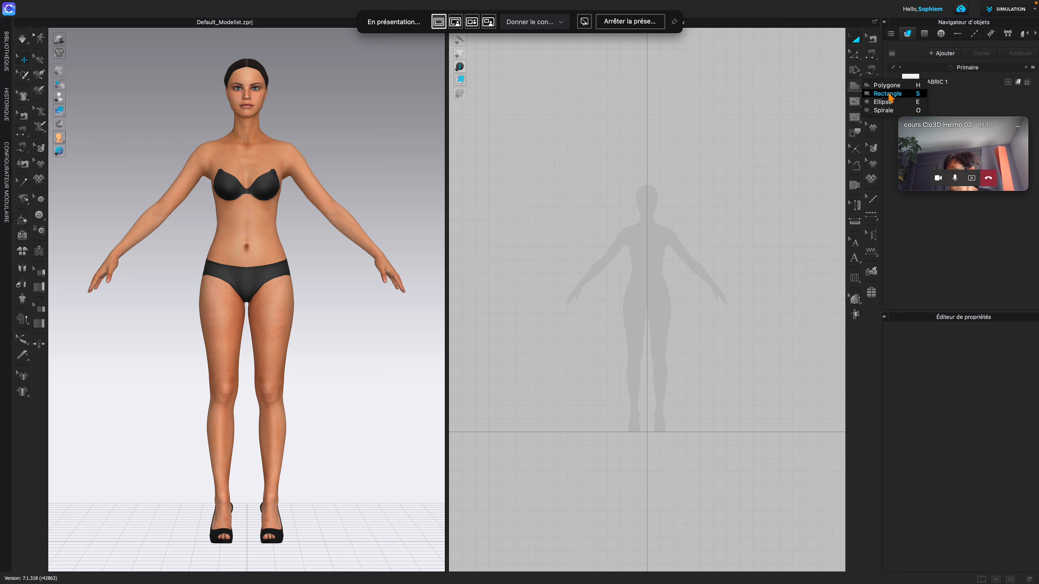
left_click(907, 94)
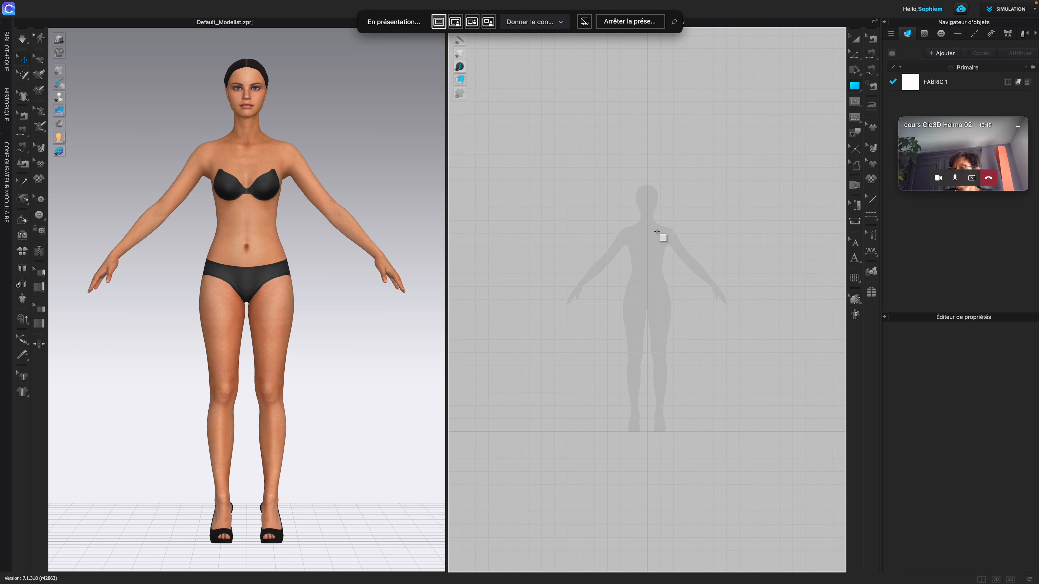
left_click(646, 244)
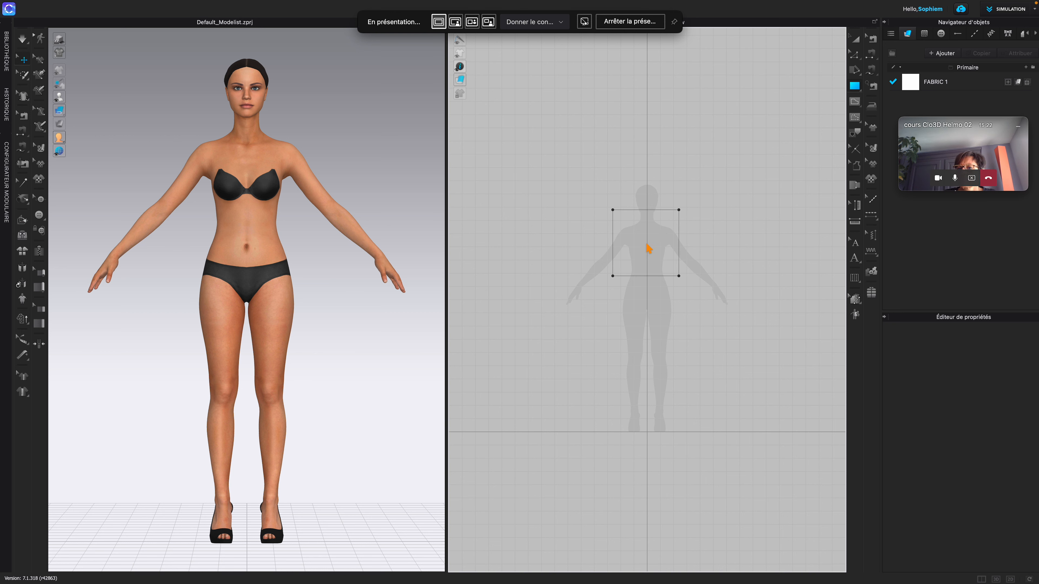
type("2")
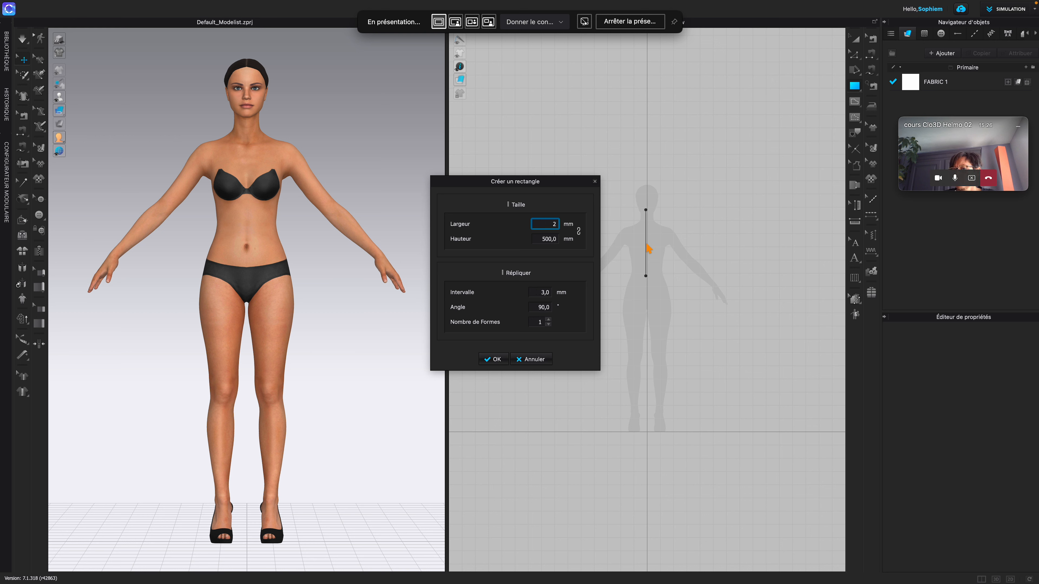
type("2")
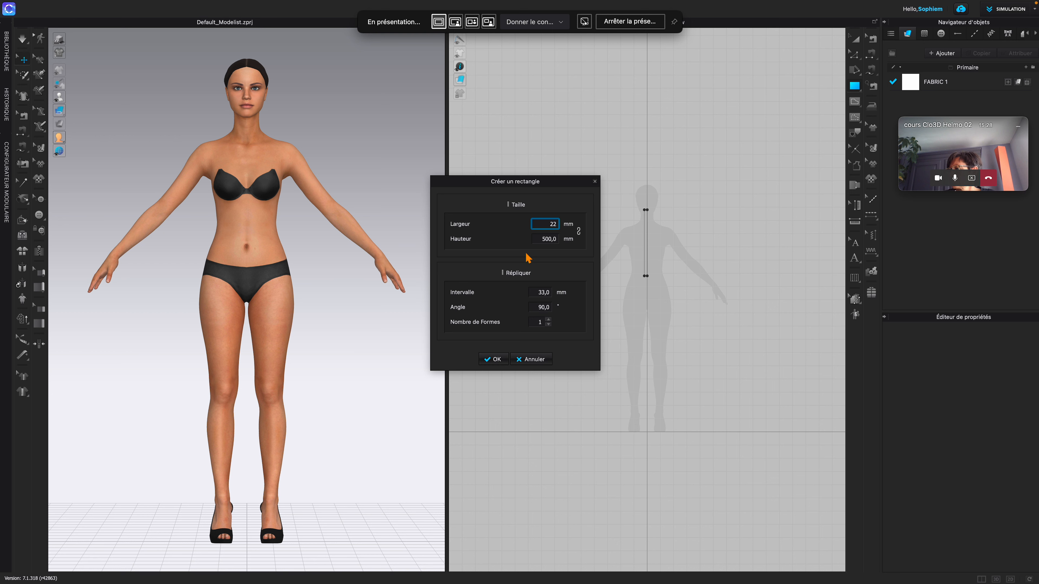
left_click_drag(545, 227, 568, 230)
type("240")
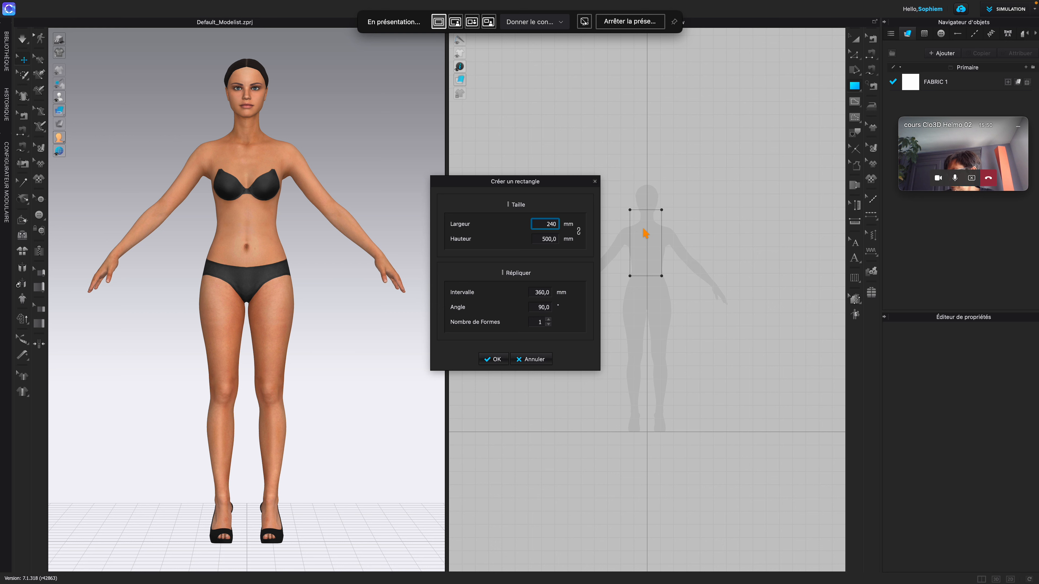
left_click(550, 239)
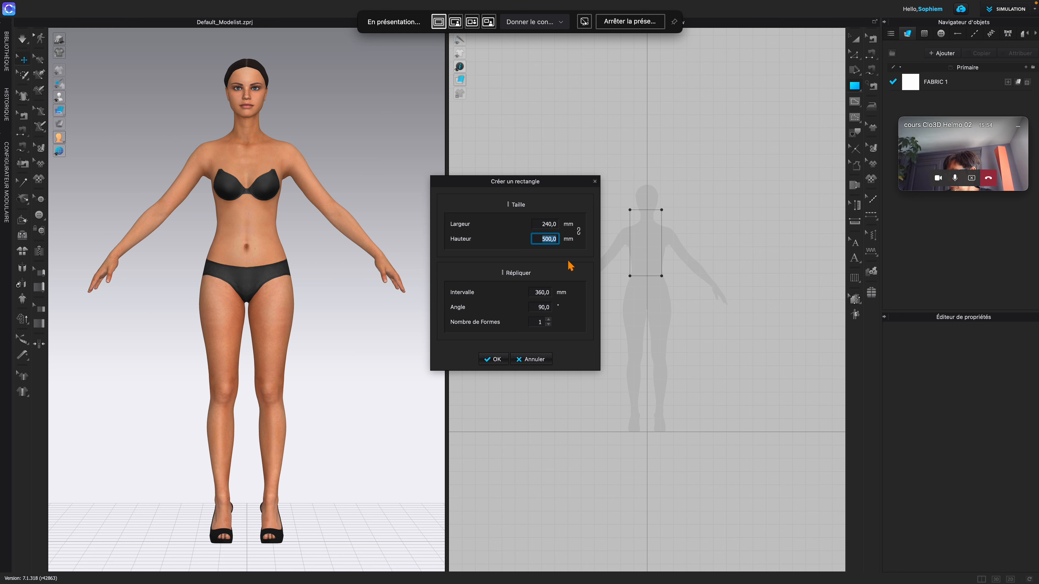
type("600")
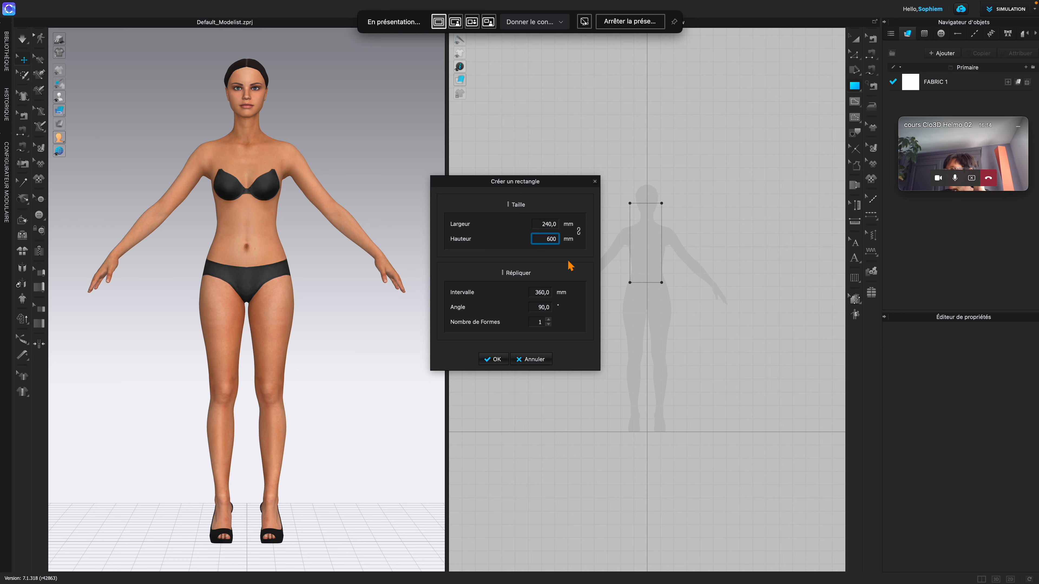
Try stepping the new rectangle's height up to 601 mm and back to 600 mm
left_click(538, 224)
left_click(560, 239)
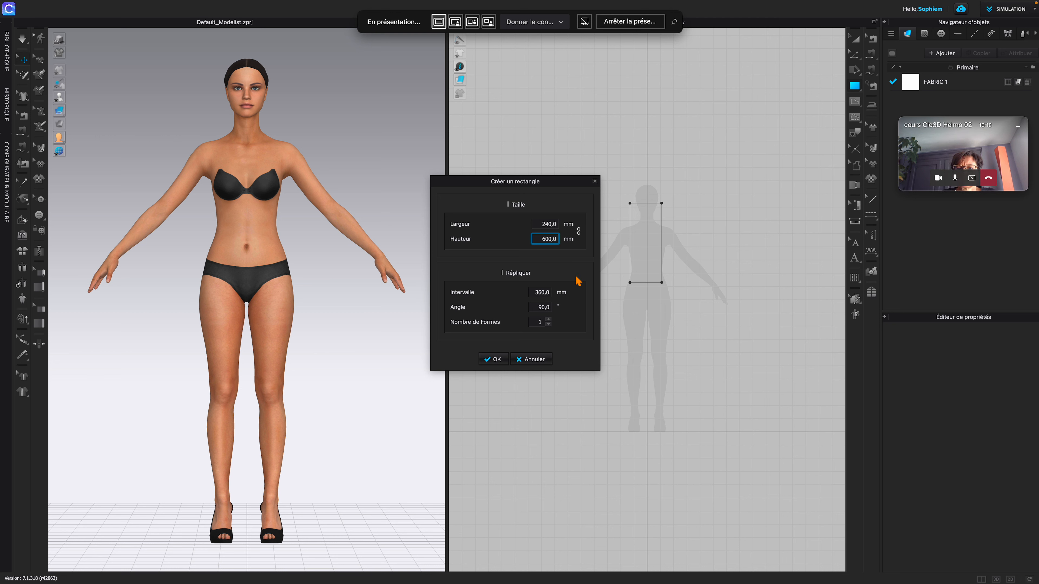
key("Up")
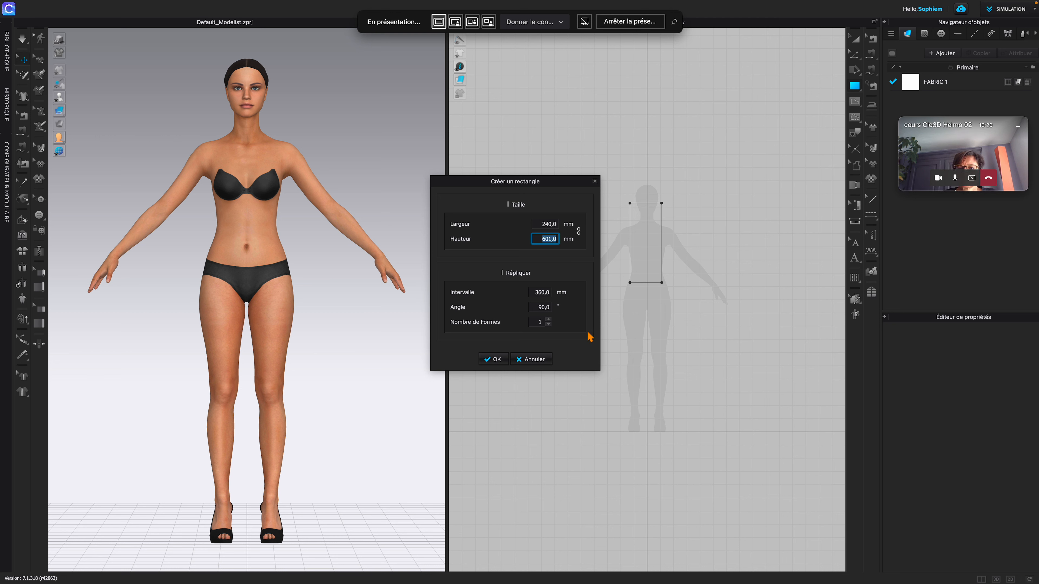
key("Down")
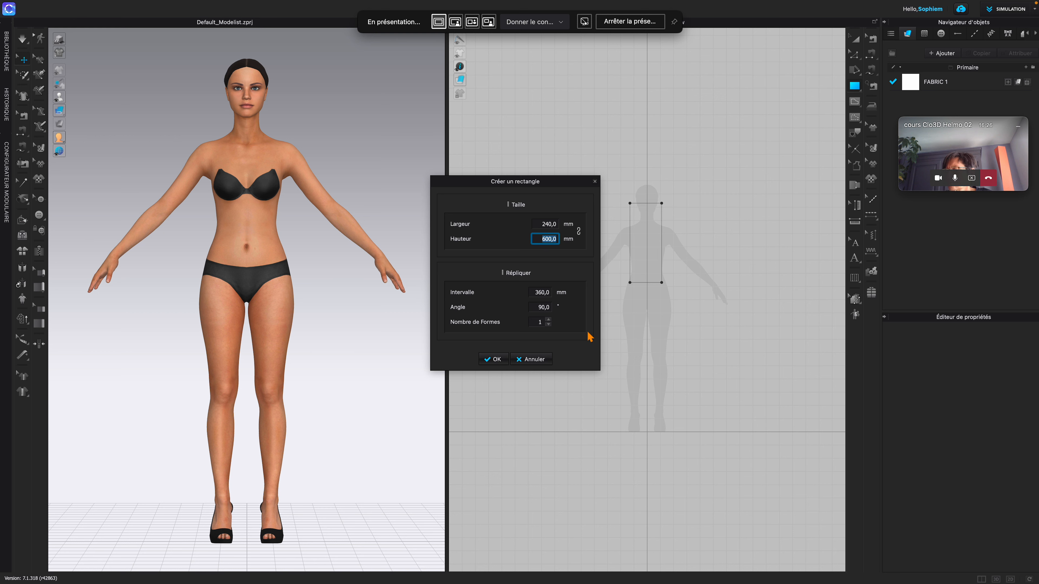
key("End")
key("Up")
left_click(550, 222)
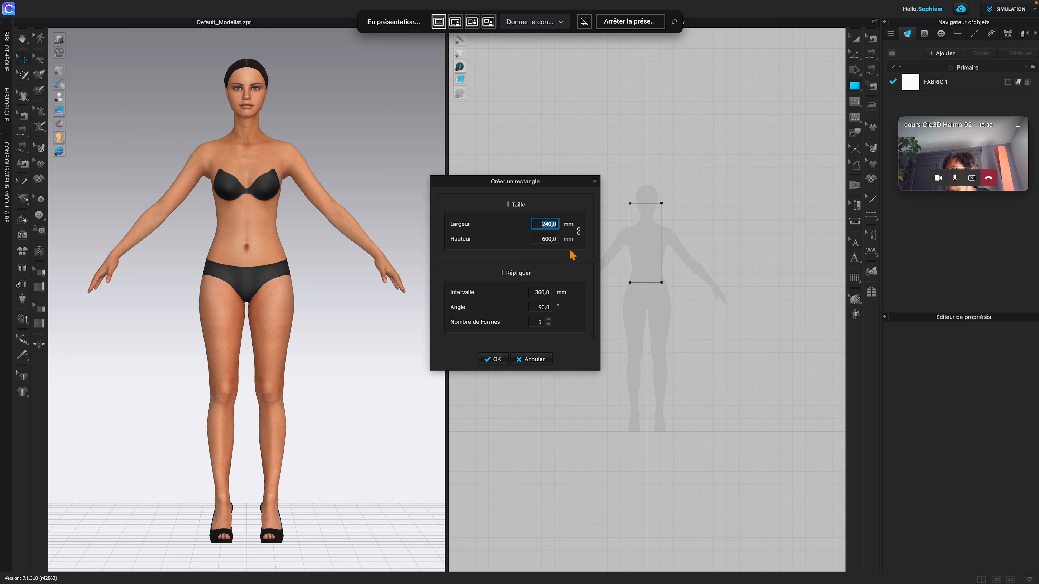
left_click(555, 238)
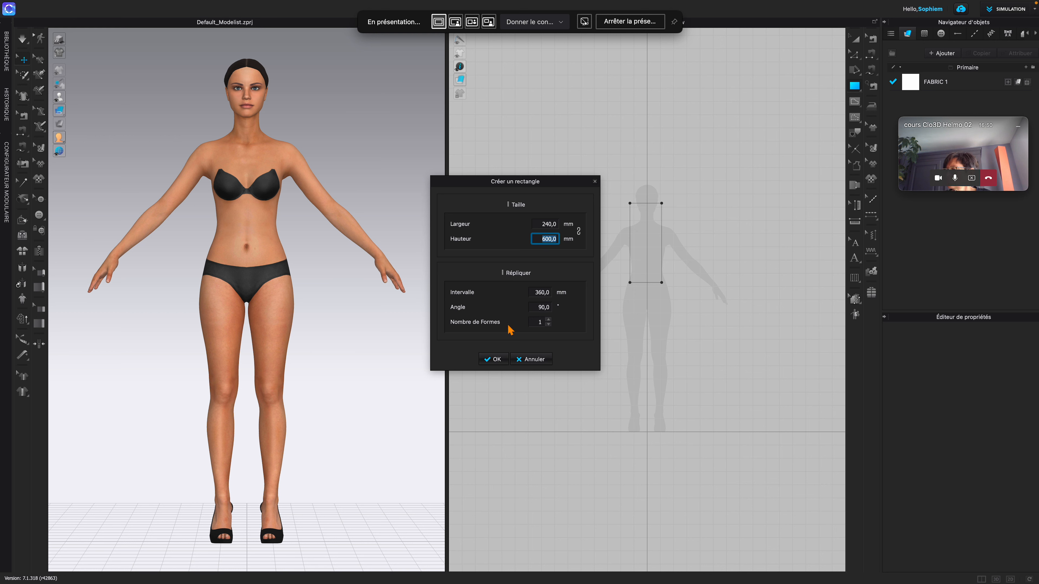
Try replicating the rectangle in a row by raising the number of shapes to 2 and to 22
left_click(549, 319)
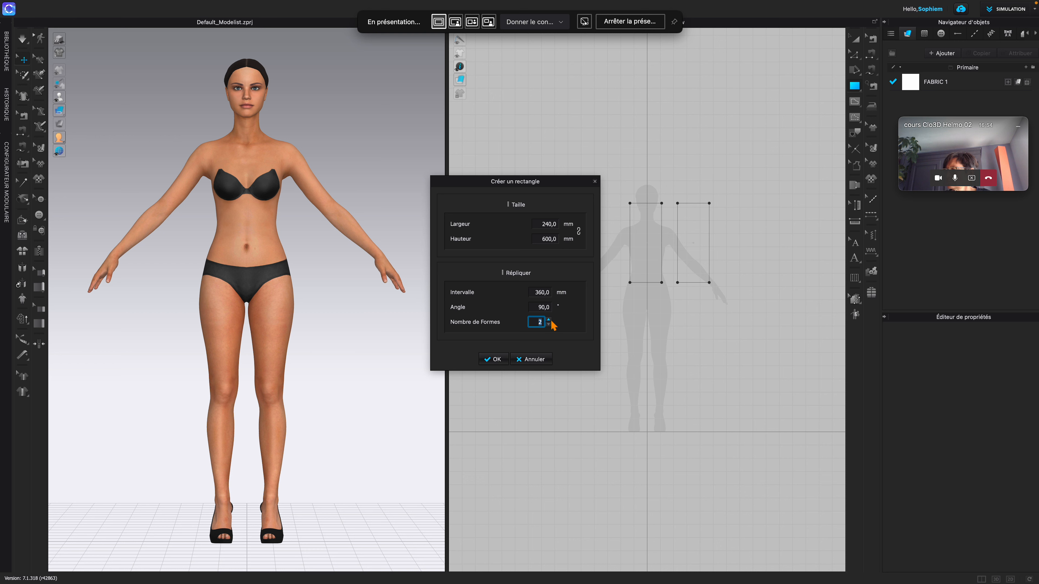
left_click(548, 324)
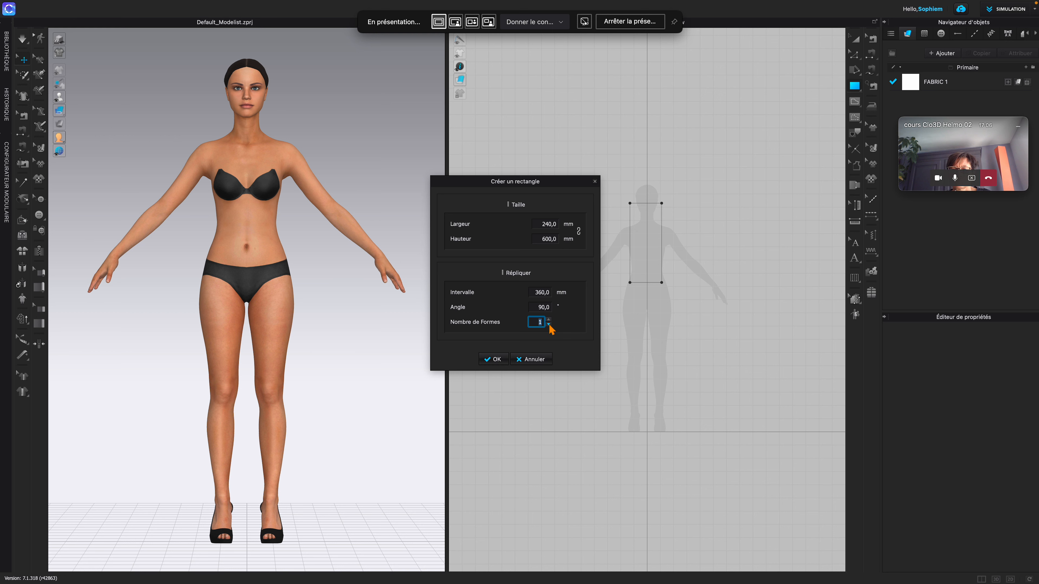
type("22")
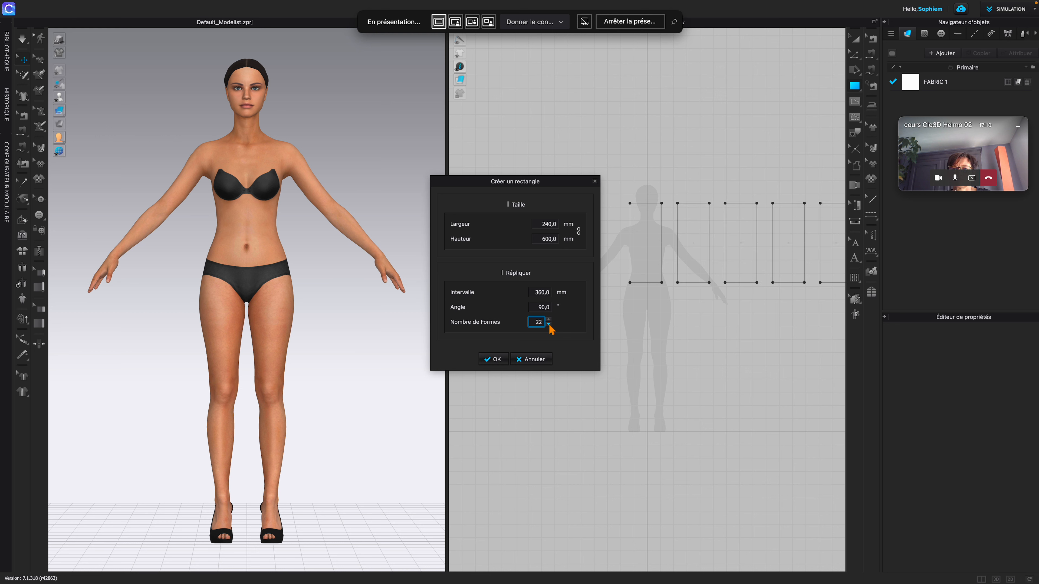
left_click(548, 319)
left_click(548, 319)
left_click(549, 326)
left_click(549, 325)
left_click(549, 326)
Set the number of shapes to 1 and create the rectangle
left_click_drag(534, 323, 543, 322)
type("1")
key("Return")
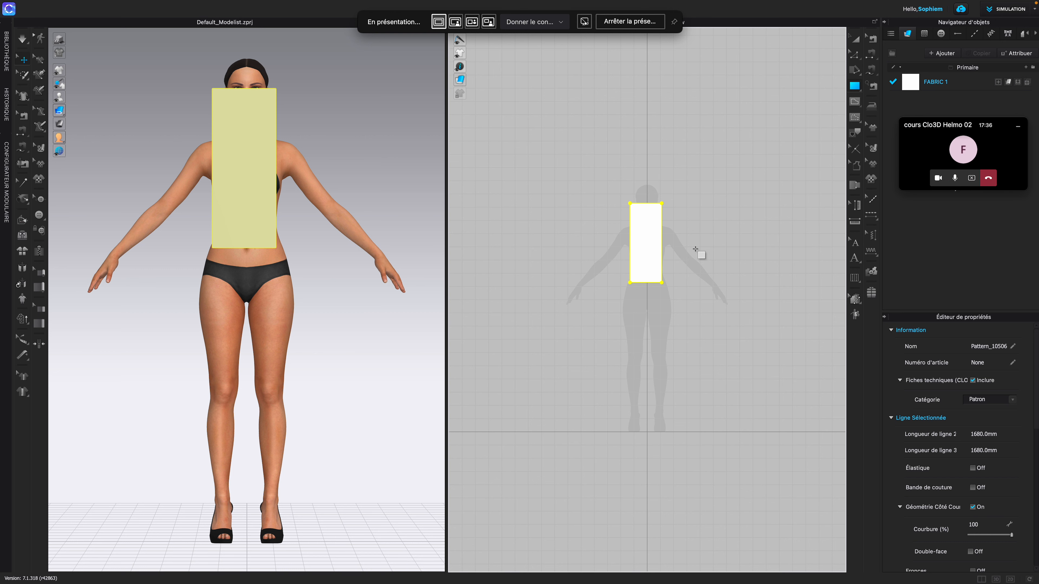
Move the rectangle down over the avatar's right hip and thigh in the 3D view, and place it correspondingly on the 2D silhouette
left_click(231, 150)
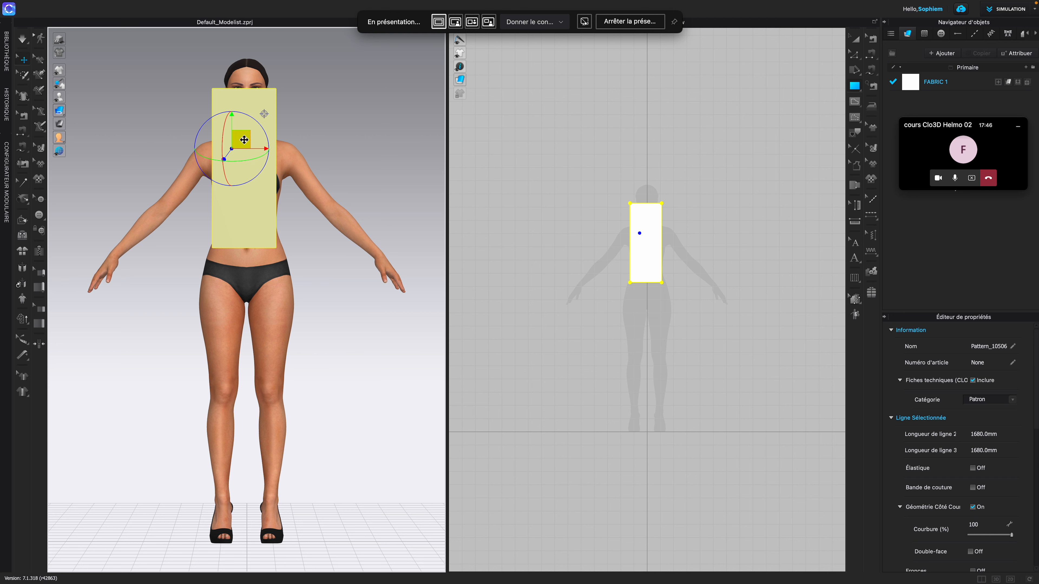
left_click_drag(244, 140, 214, 283)
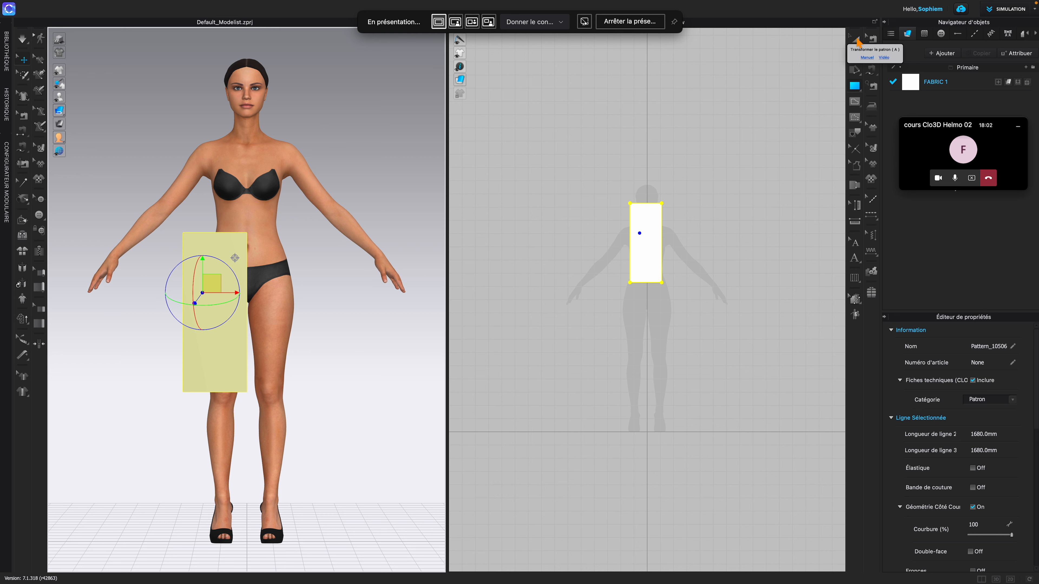
left_click(857, 40)
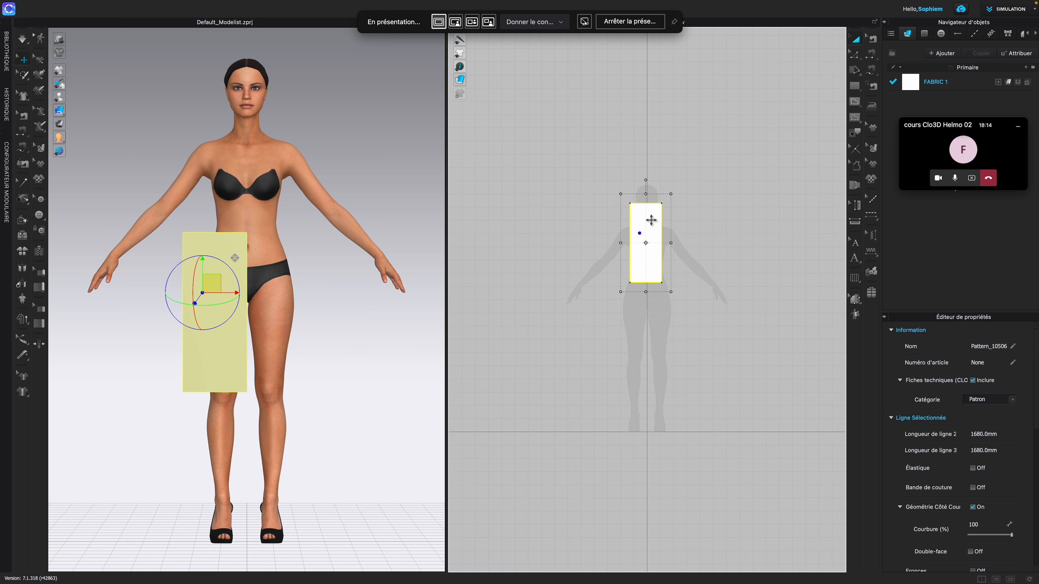
left_click_drag(649, 218, 630, 285)
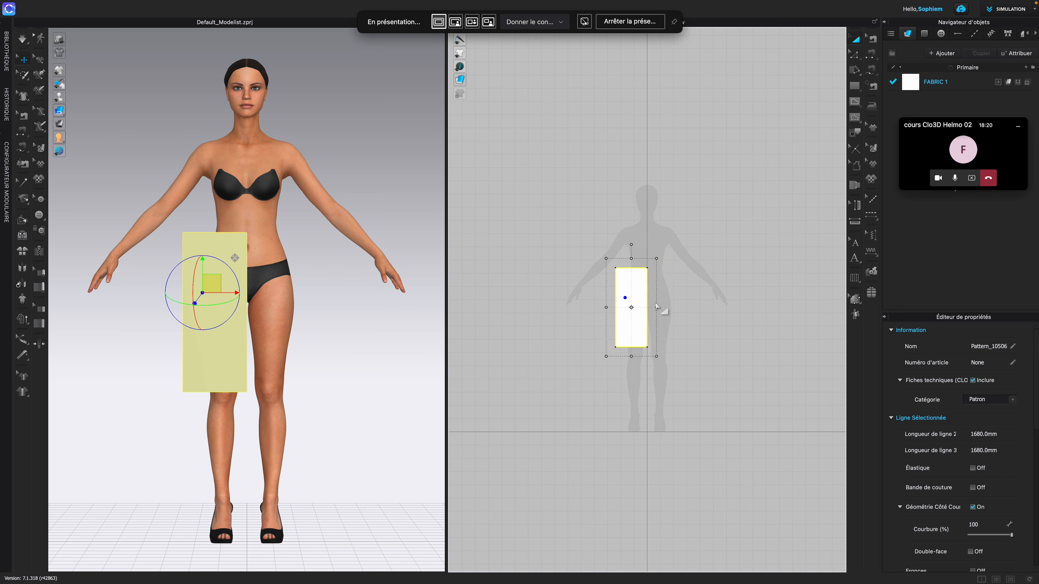
left_click(707, 330)
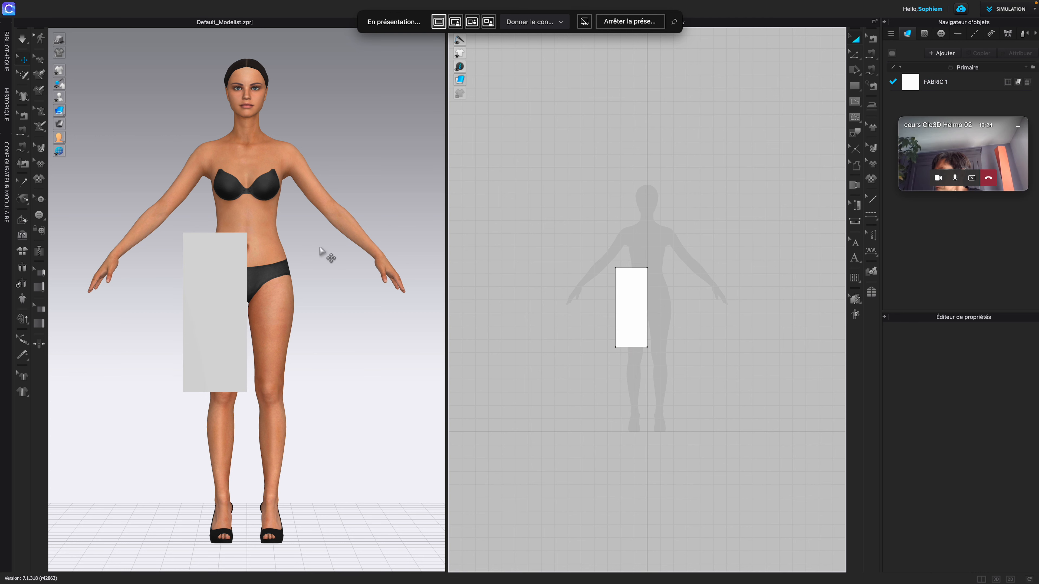
Try shifting the rectangle sideways and vertically in front of the avatar's hips in the 3D view with the gizmo
left_click(213, 312)
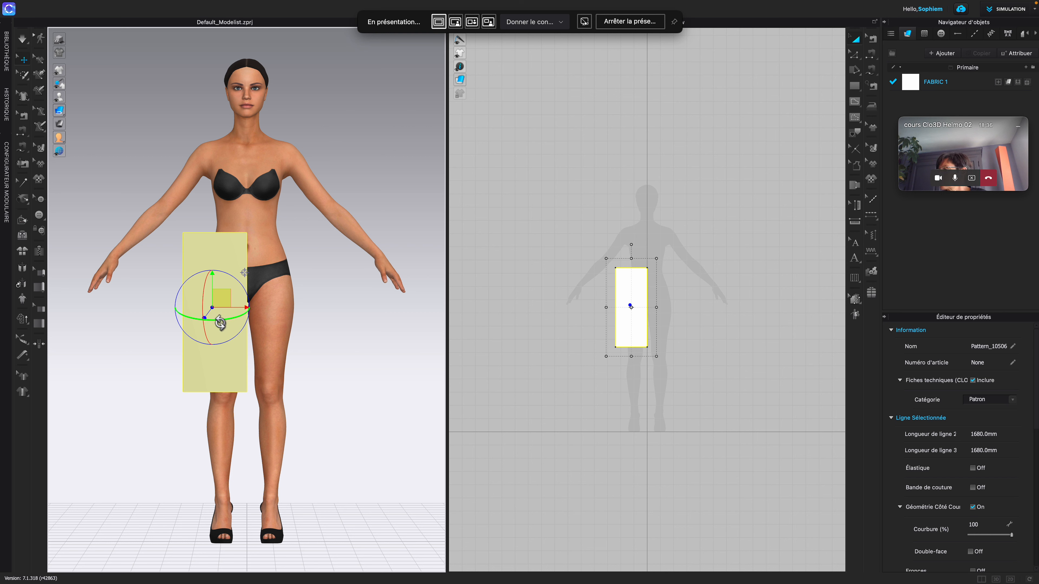
left_click(297, 355)
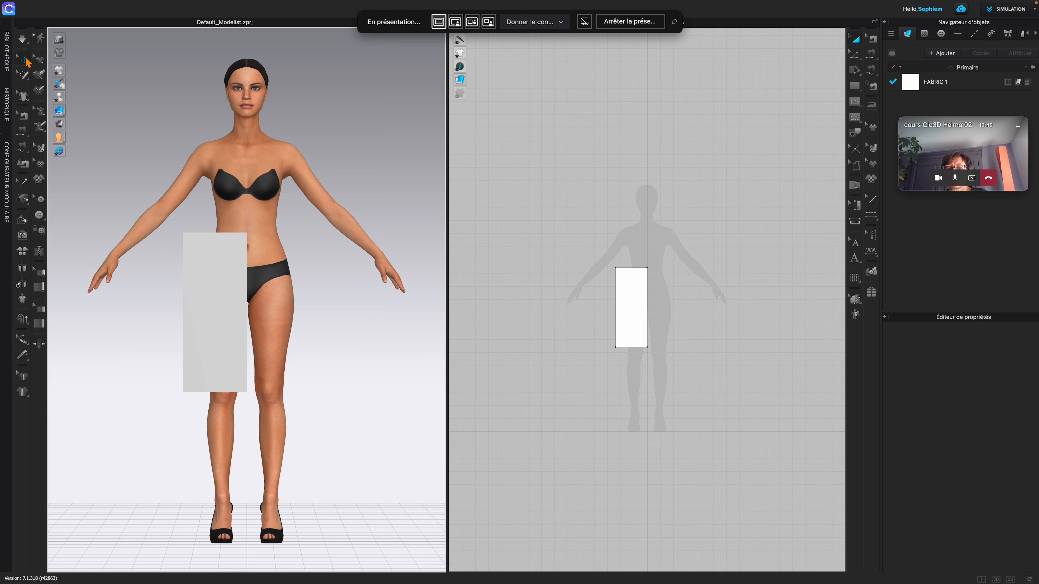
left_click(195, 255)
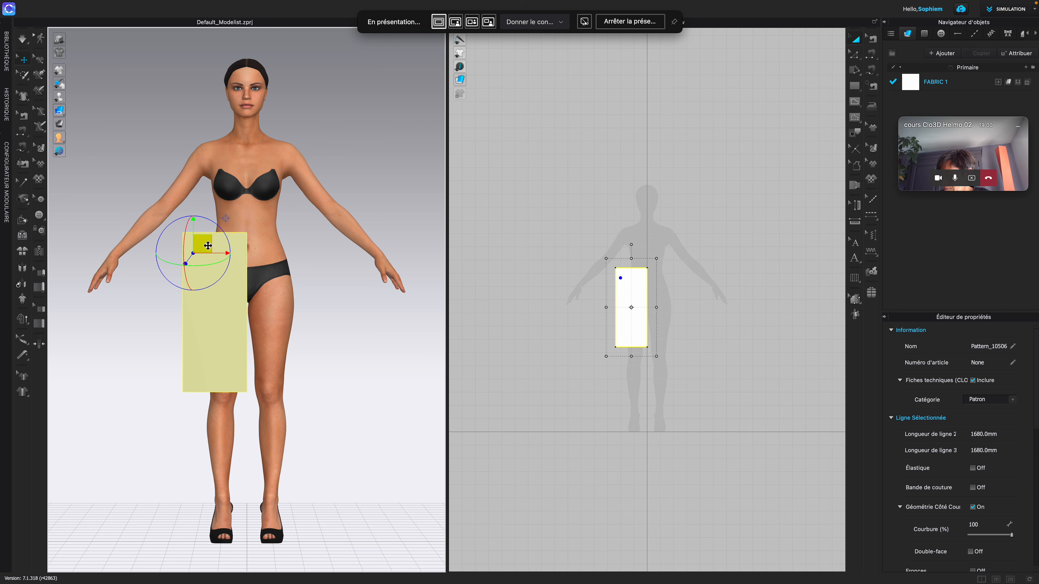
mouse_move(204, 245)
left_mouse_down()
mouse_move(287, 300)
mouse_move(291, 250)
mouse_move(245, 262)
mouse_move(202, 255)
mouse_move(201, 246)
left_mouse_up()
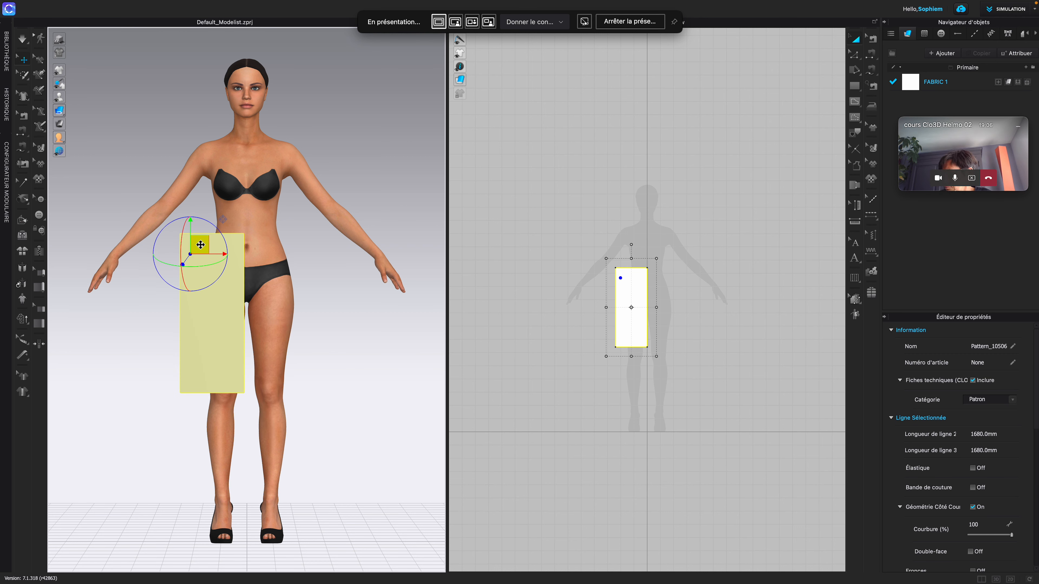
mouse_move(200, 219)
left_mouse_down()
mouse_move(167, 230)
mouse_move(127, 283)
mouse_move(196, 220)
mouse_move(204, 227)
mouse_move(202, 210)
left_mouse_up()
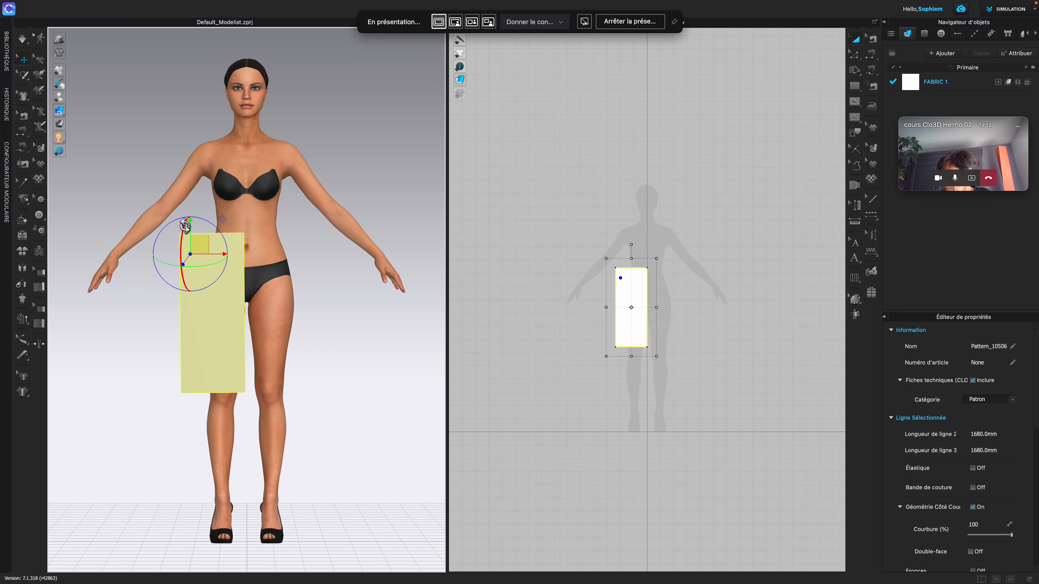
left_click_drag(203, 256, 236, 244)
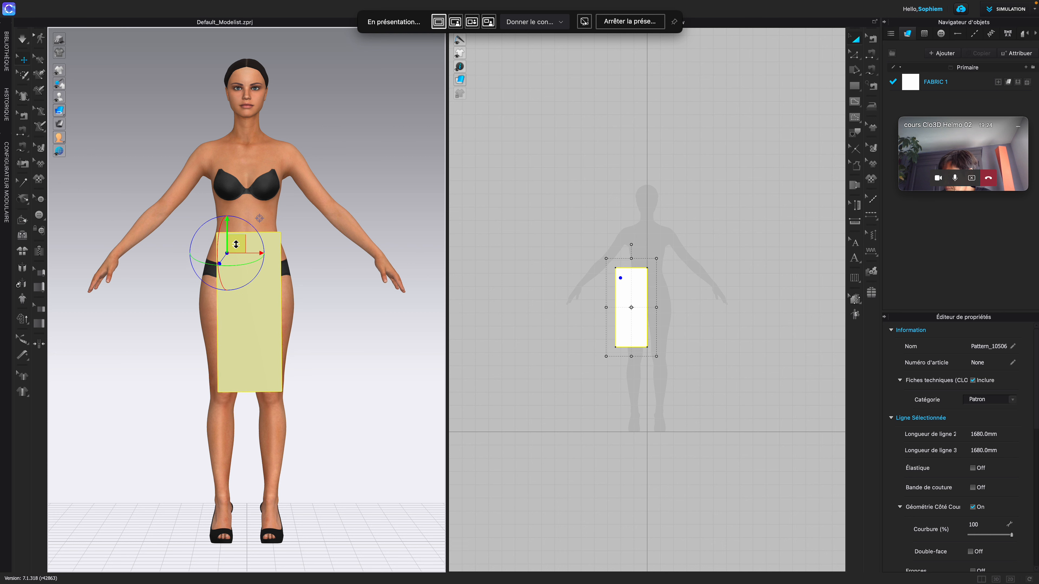
mouse_move(246, 254)
left_mouse_down()
mouse_move(220, 254)
mouse_move(256, 254)
mouse_move(213, 253)
mouse_move(254, 252)
left_mouse_up()
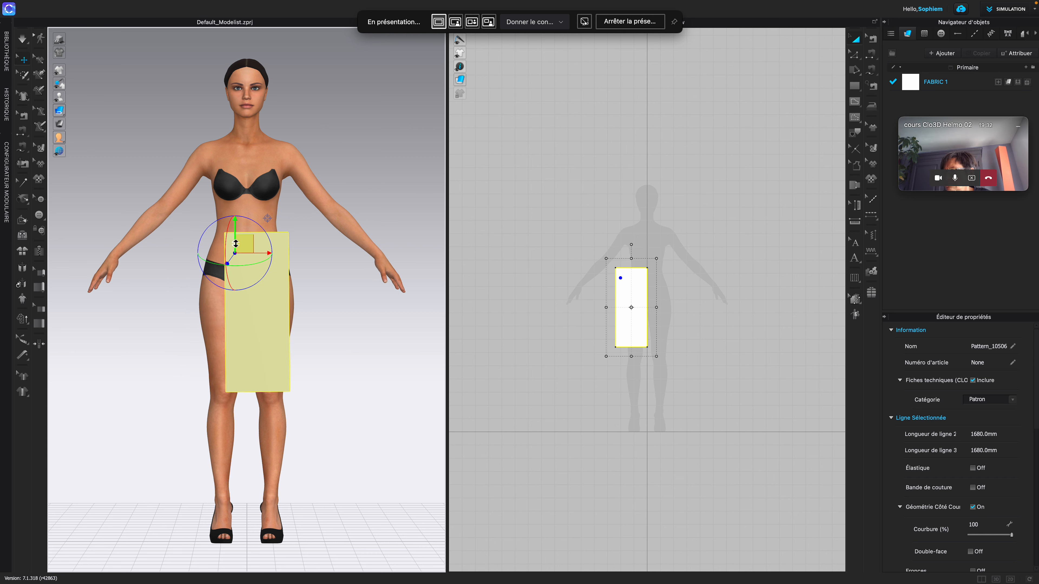
left_click_drag(236, 244, 225, 278)
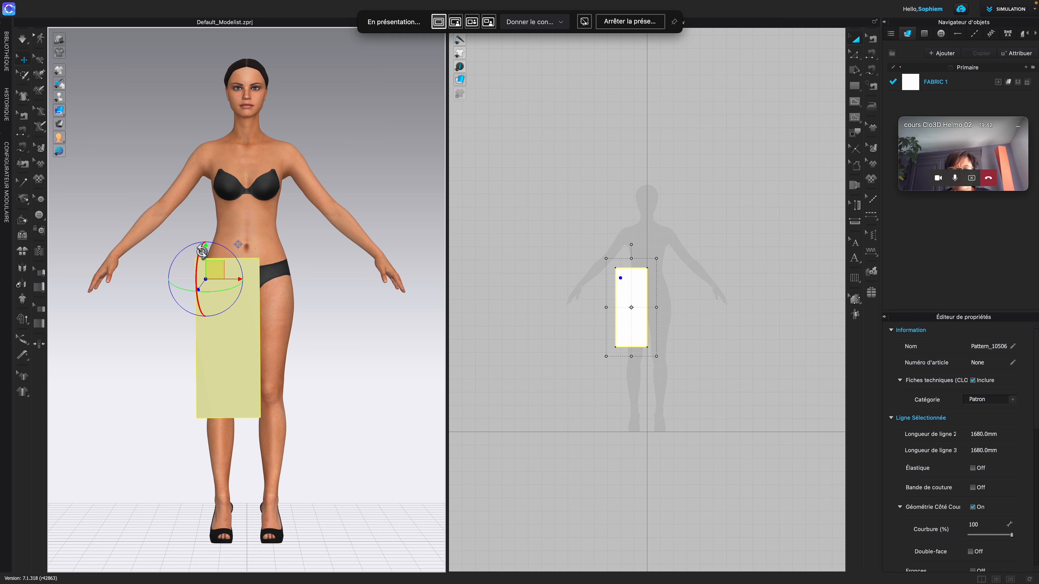
Try tilting the rectangle about its horizontal axis in the 3D view, and undo the latest rotations and moves
left_click_drag(201, 251, 250, 173)
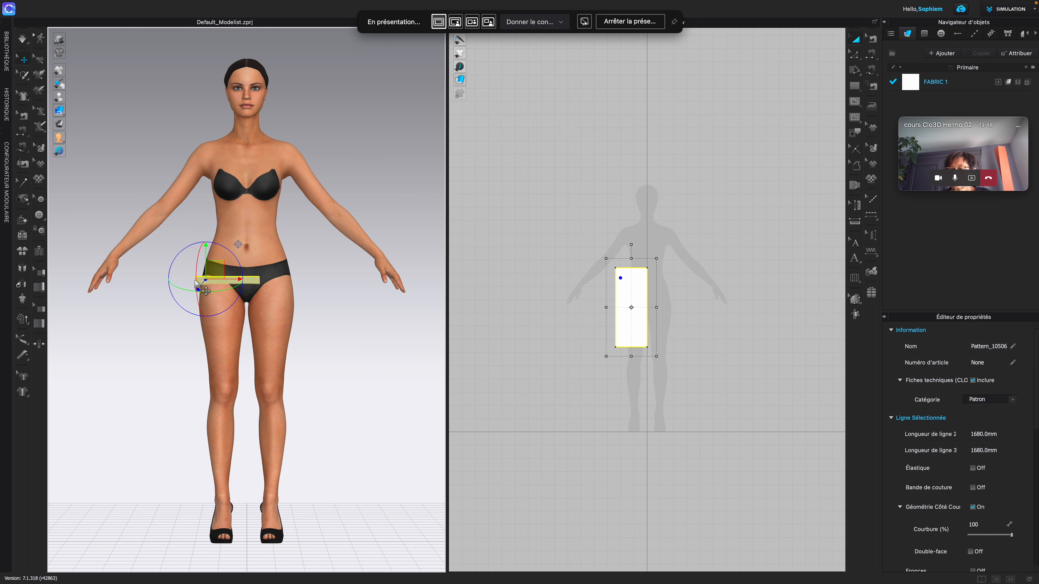
left_click_drag(197, 245, 272, 225)
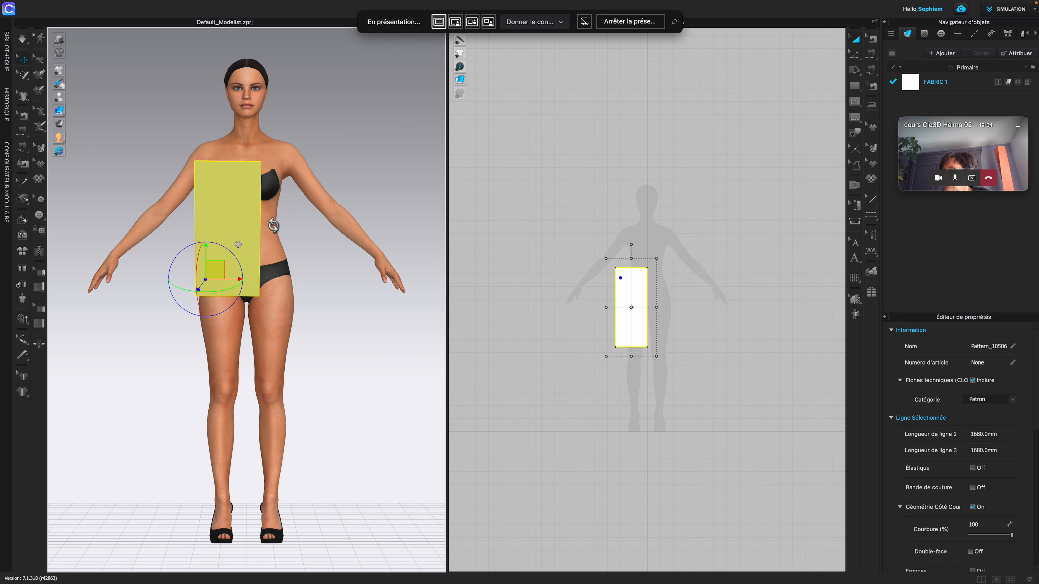
key("super+z")
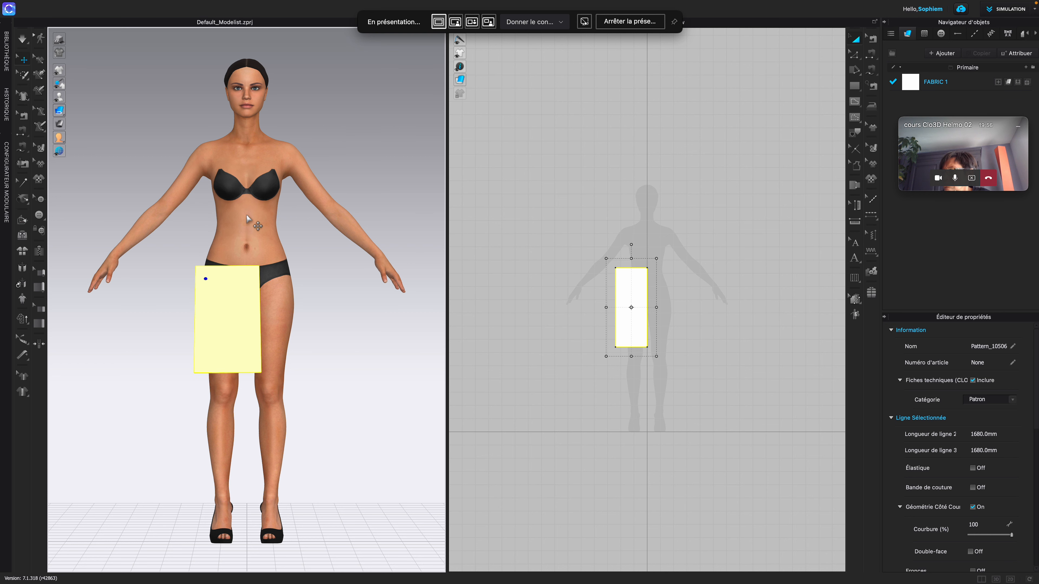
key("super+z")
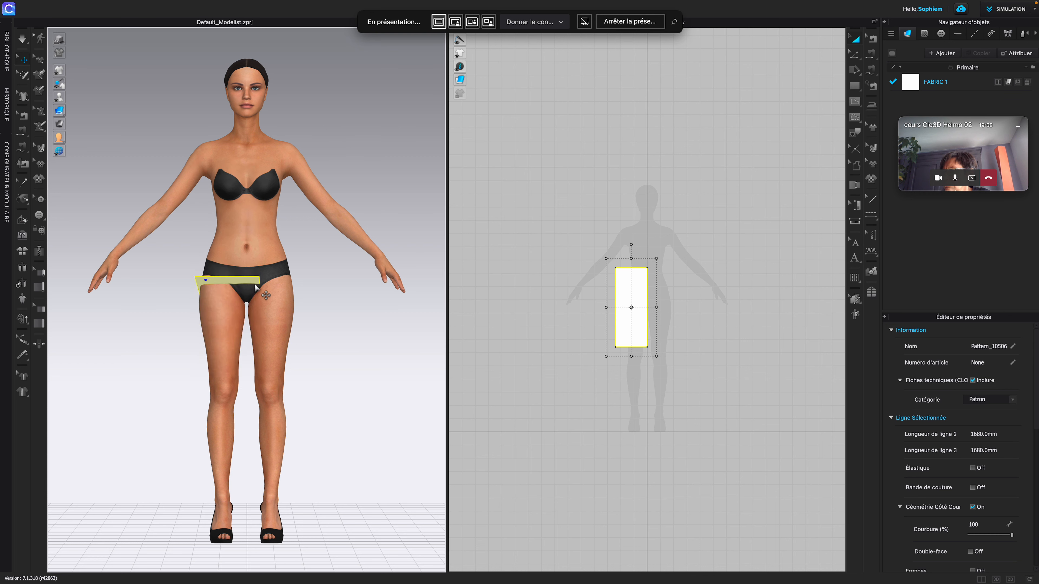
key("super+z")
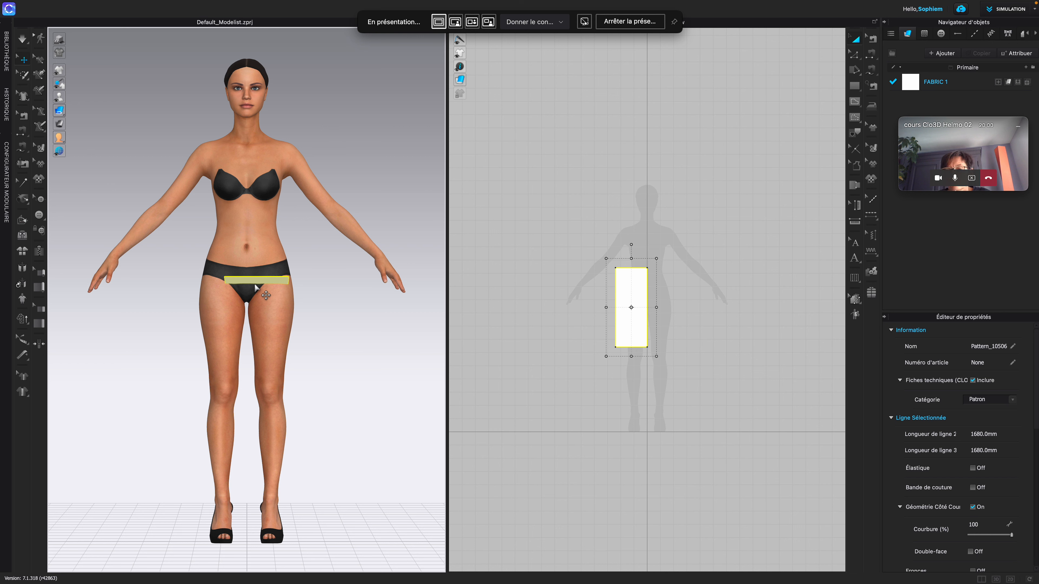
key("super+z")
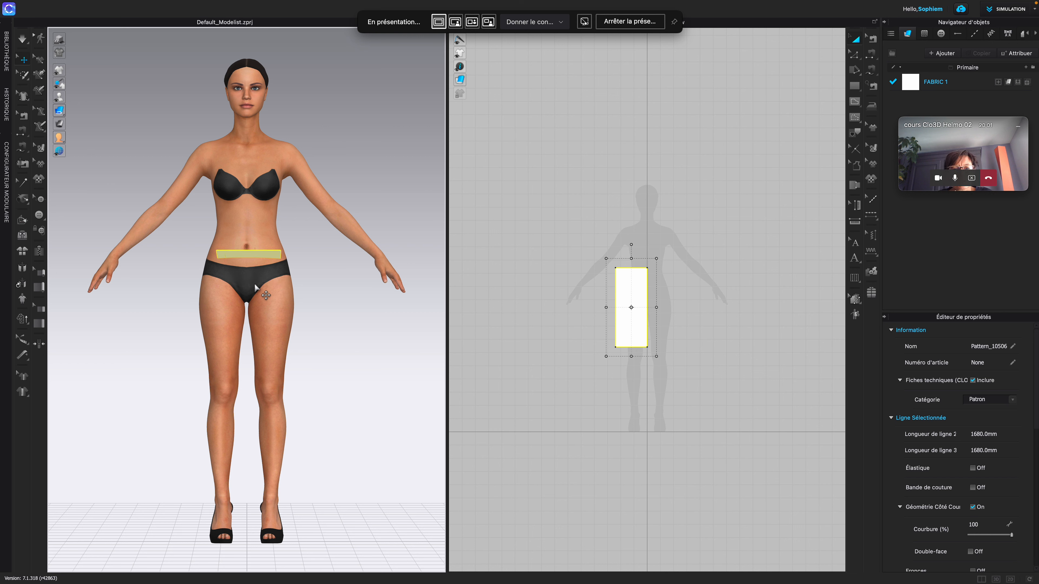
Reset the 2D arrangement of the selected rectangle so its 3D placement follows its position on the silhouette
left_click(249, 257)
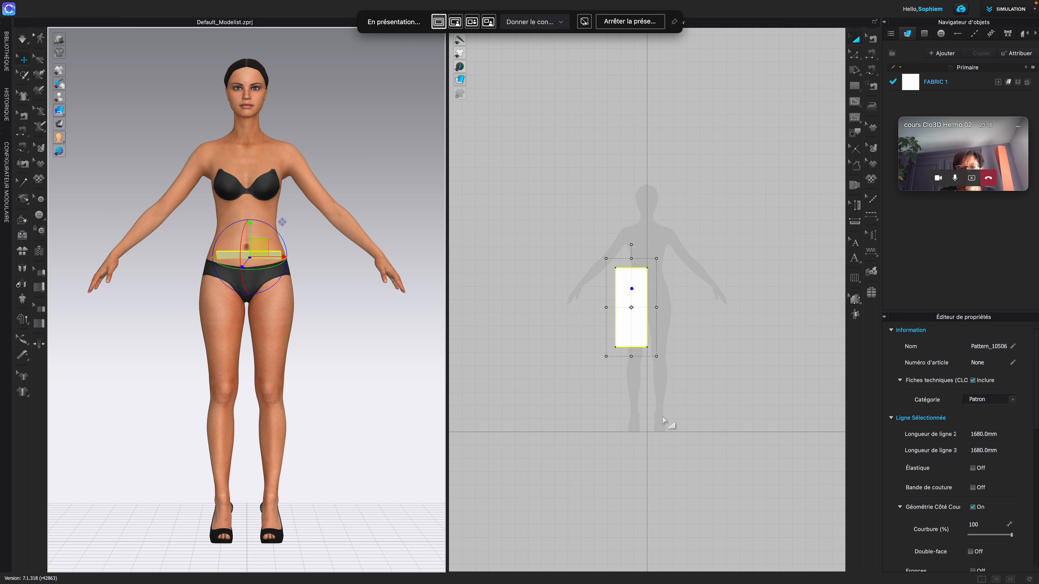
left_click(398, 368)
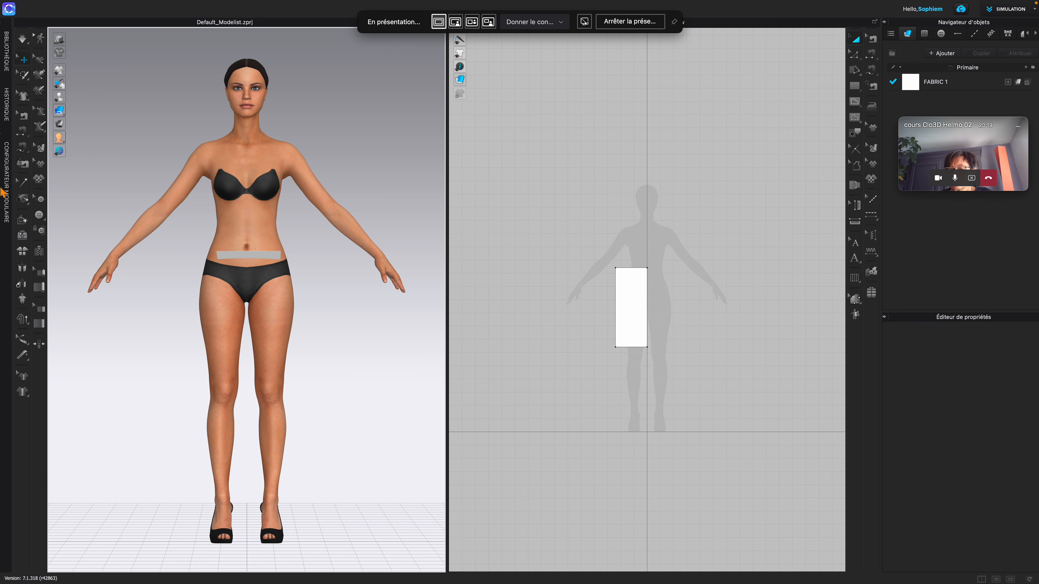
left_click(23, 60)
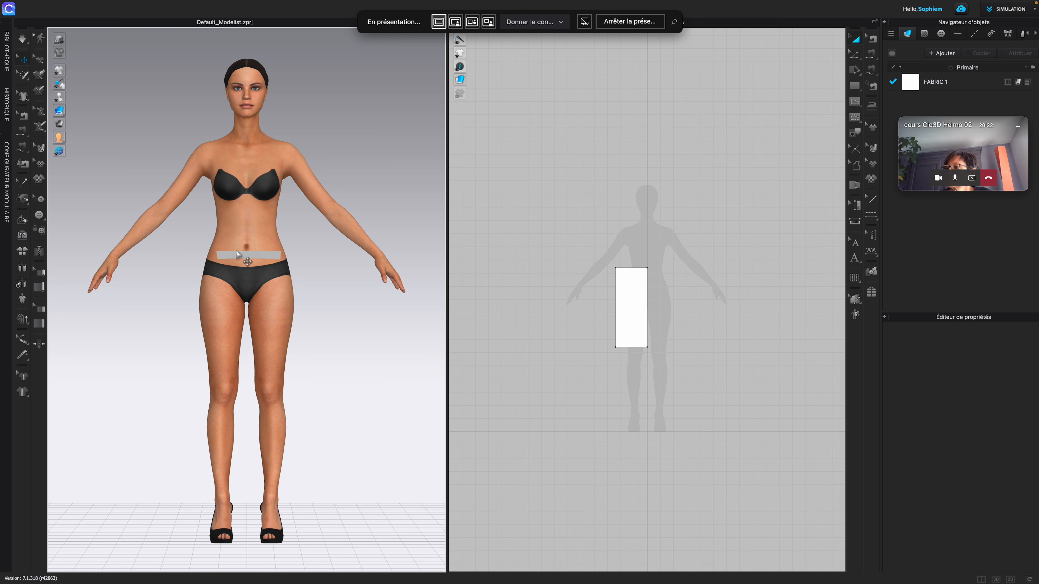
left_click(240, 257)
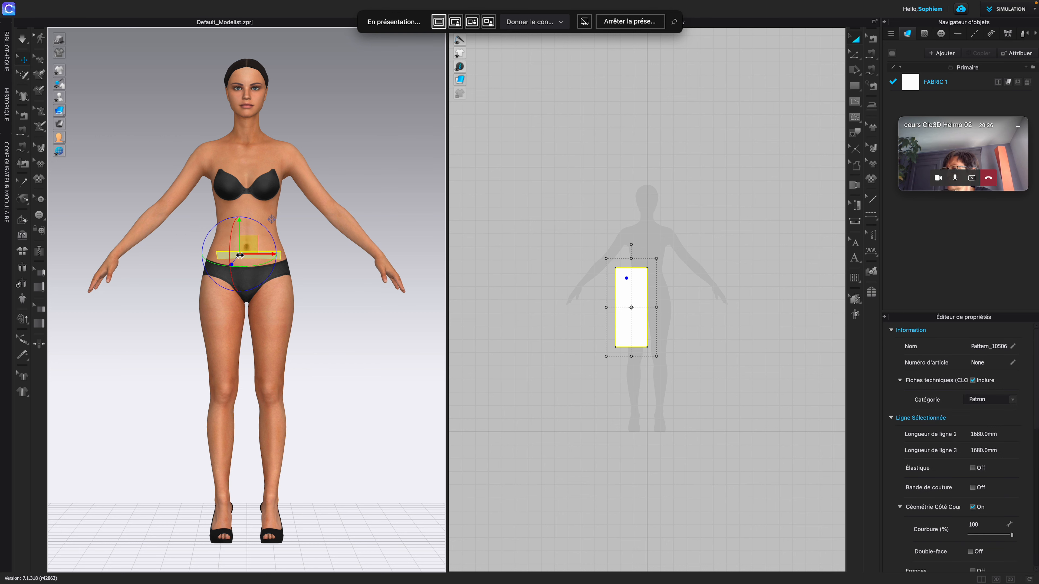
right_click(242, 255)
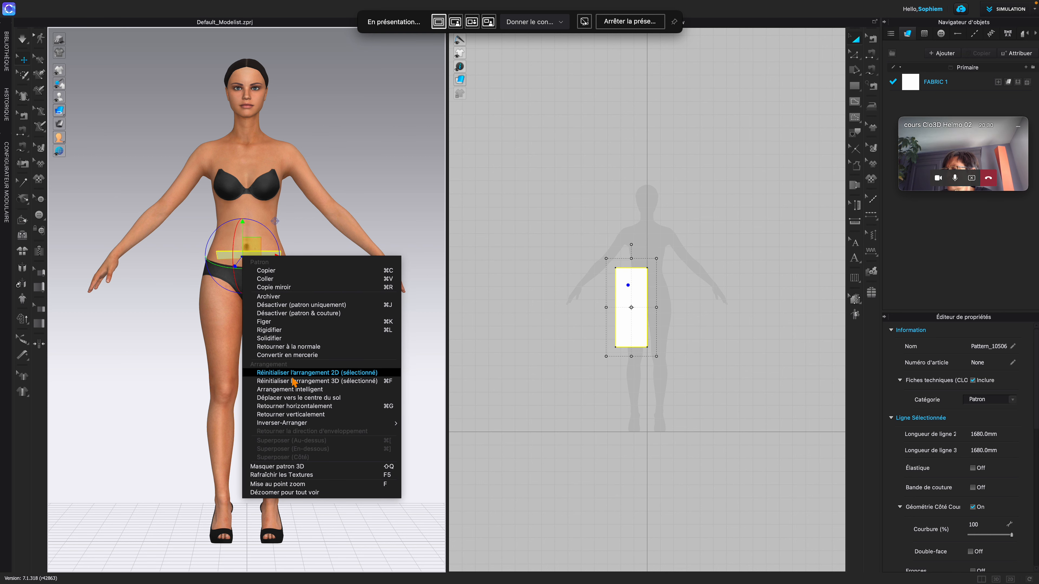
left_click(366, 374)
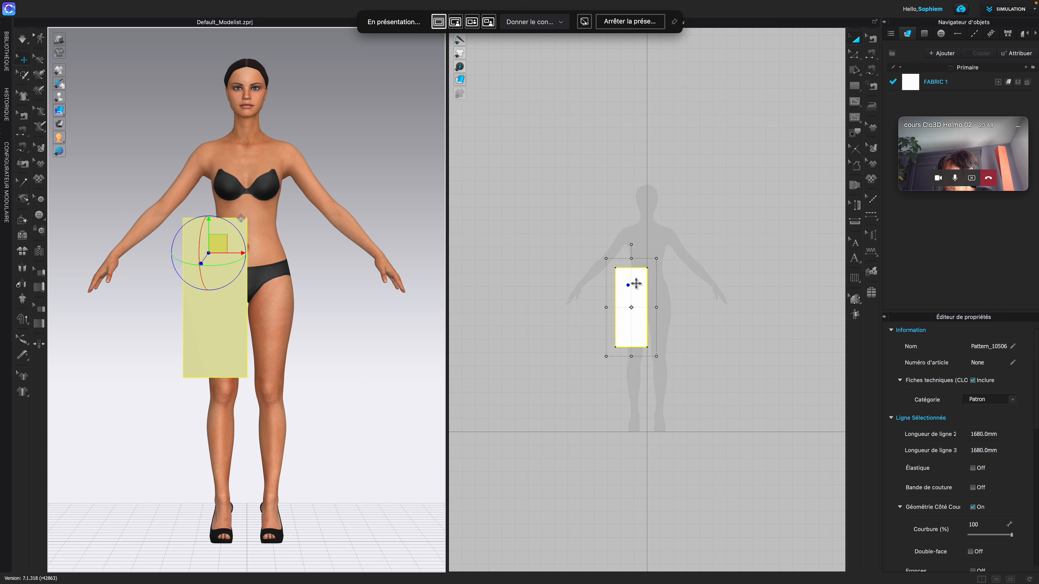
Try moving the rectangle away from the 2D silhouette, above its right arm, and reset its 2D arrangement so the 3D piece follows
left_click_drag(636, 289, 544, 192)
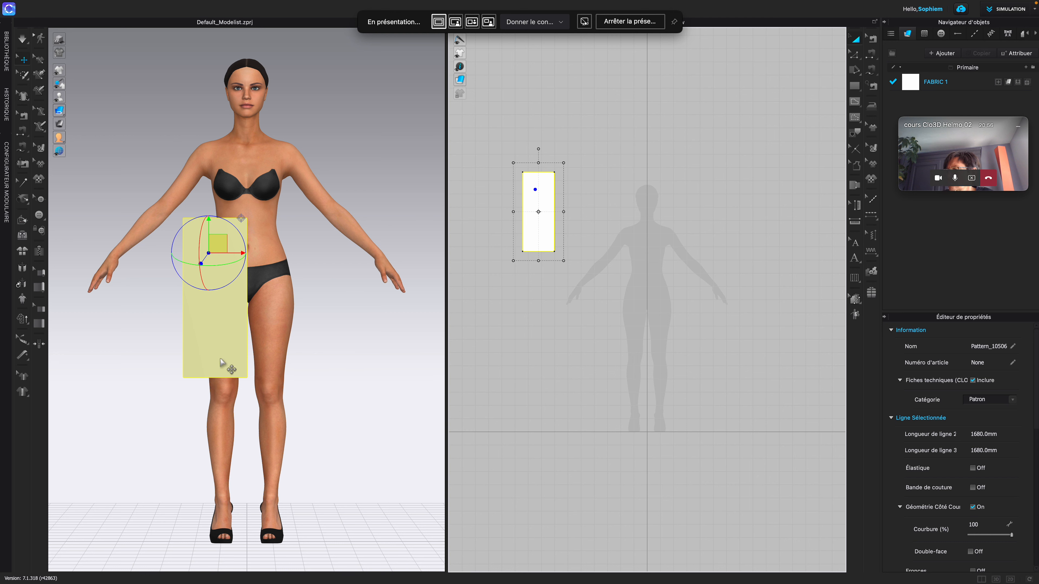
right_click(219, 309)
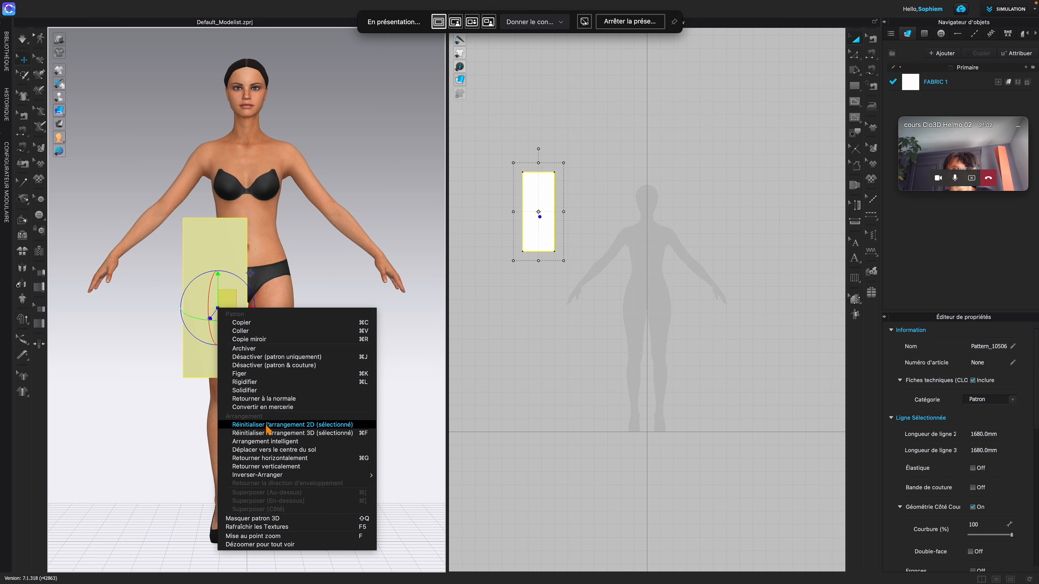
left_click(310, 425)
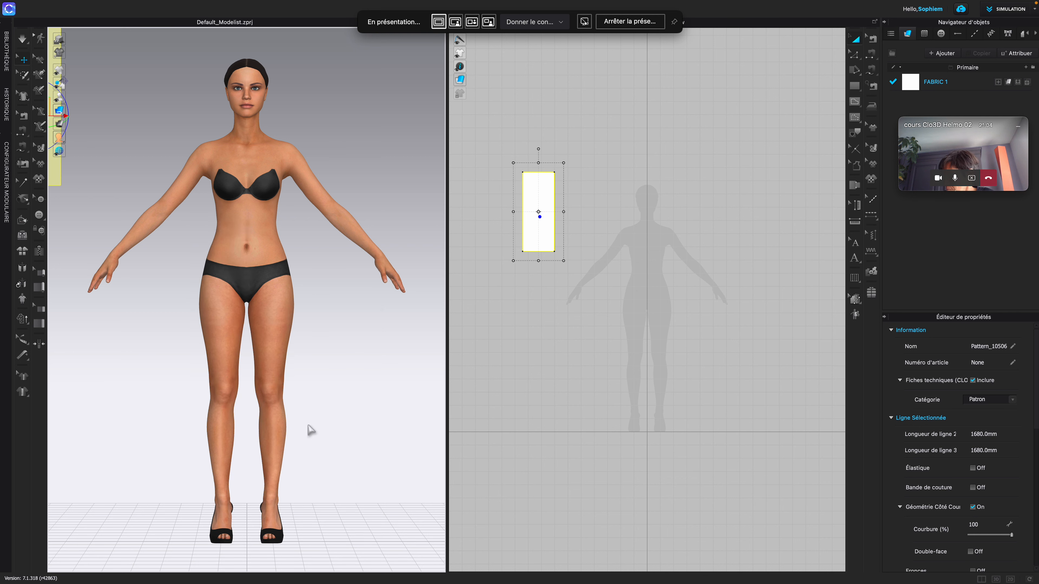
scroll(312, 430, "down", 5)
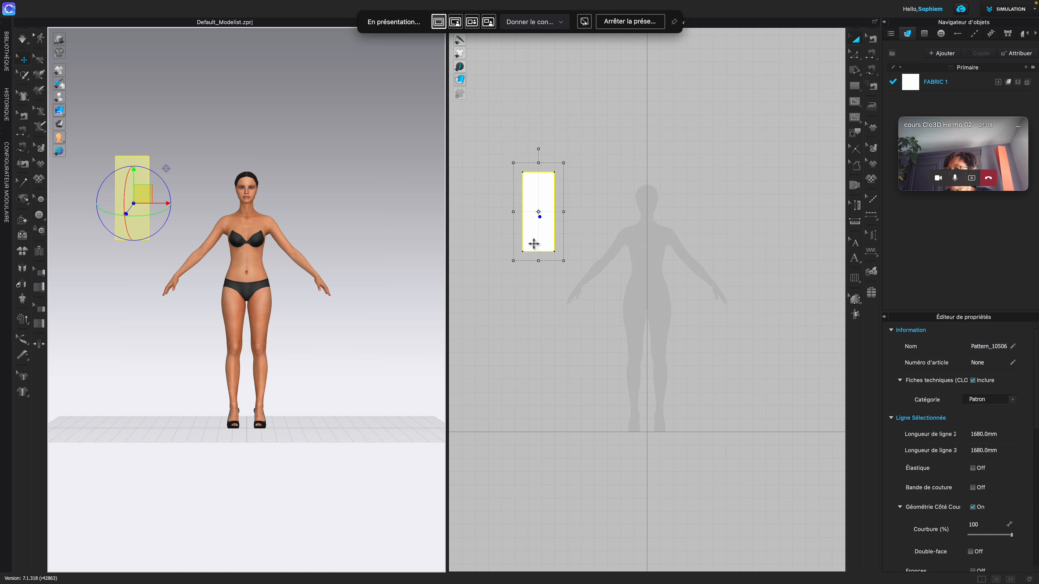
Move the rectangle back over the 2D silhouette's right hip and thigh, and reset its 2D arrangement to match it in 3D
left_click_drag(537, 236, 626, 330)
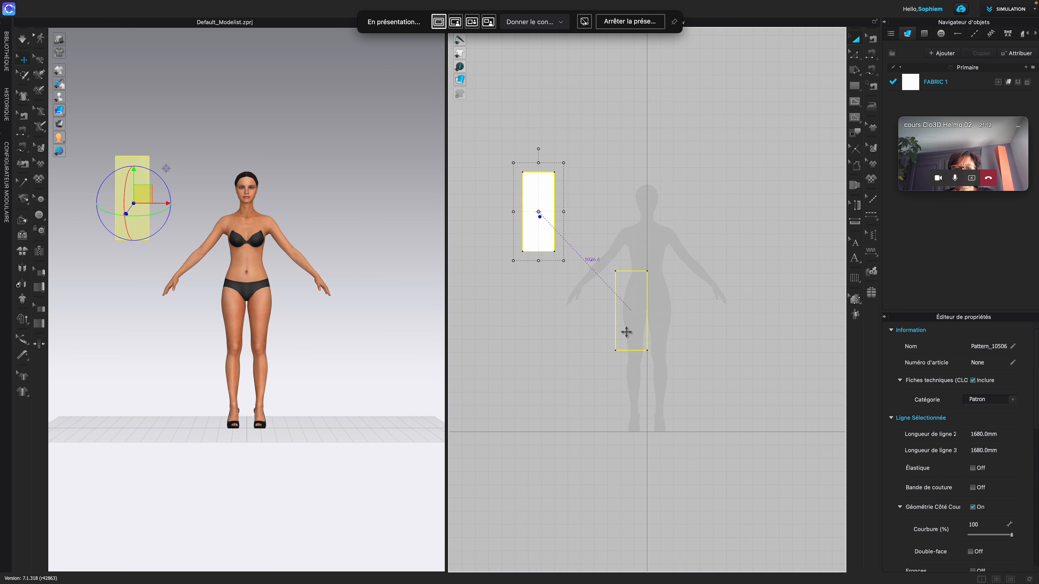
left_click_drag(626, 332, 625, 331)
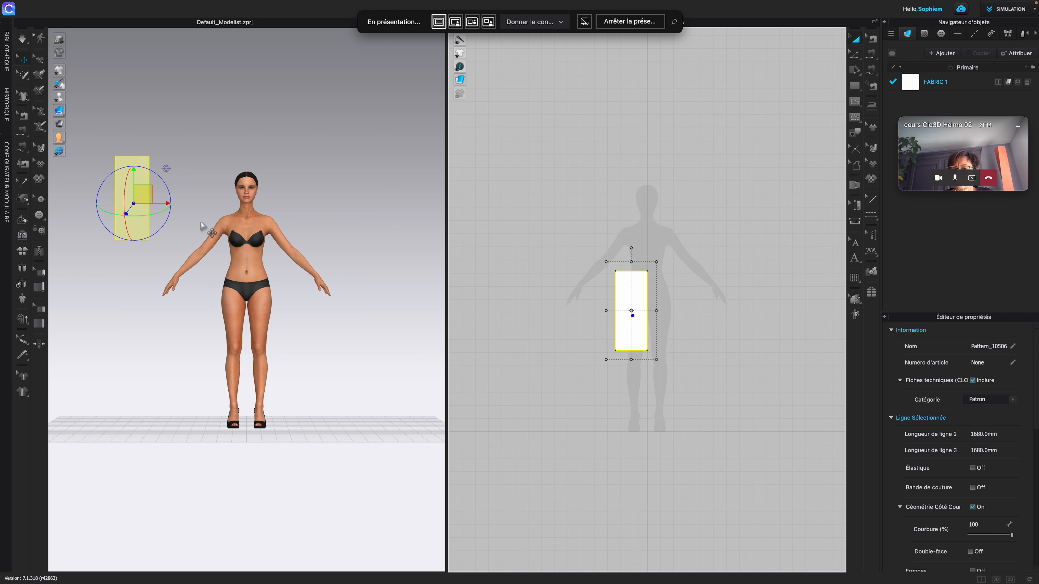
right_click(139, 195)
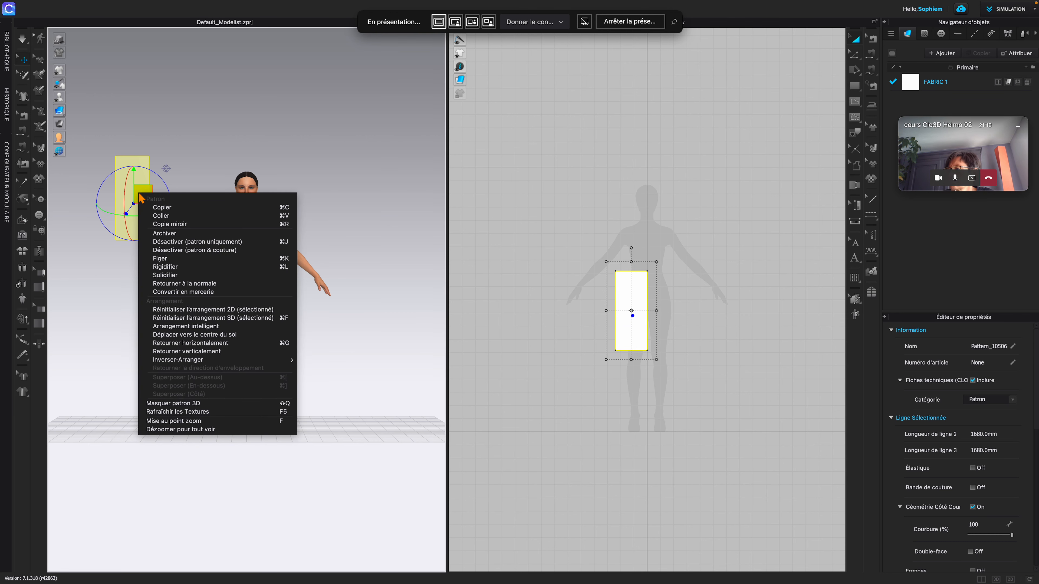
left_click(243, 309)
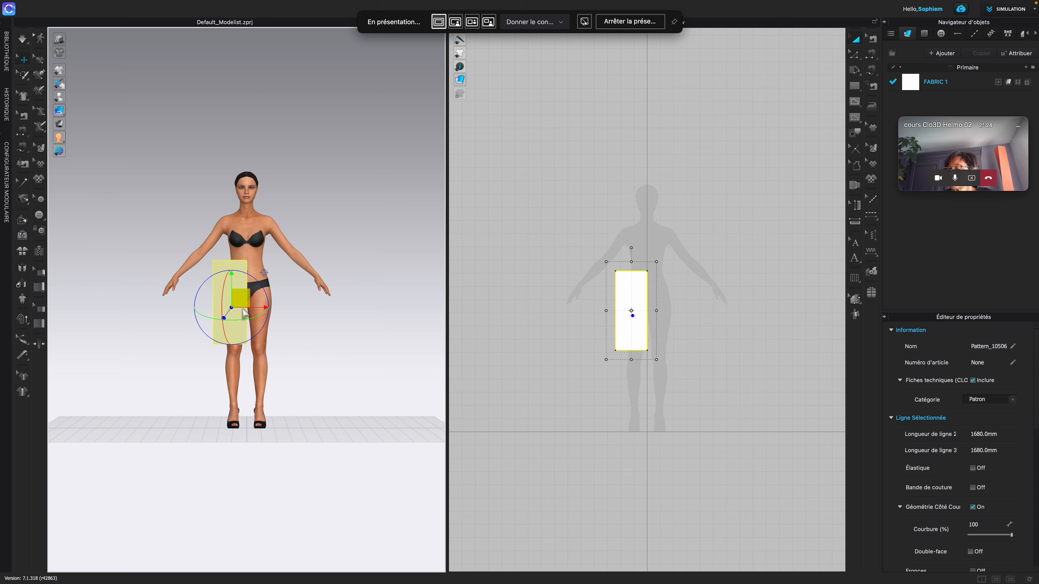
mouse_move(326, 323)
right_mouse_down()
mouse_move(283, 323)
mouse_move(346, 322)
mouse_move(256, 332)
mouse_move(331, 324)
mouse_move(277, 332)
mouse_move(323, 331)
mouse_move(280, 336)
mouse_move(367, 308)
mouse_move(374, 317)
mouse_move(264, 327)
mouse_move(372, 326)
mouse_move(327, 325)
mouse_move(332, 256)
mouse_move(341, 348)
mouse_move(320, 338)
mouse_move(331, 331)
right_mouse_up()
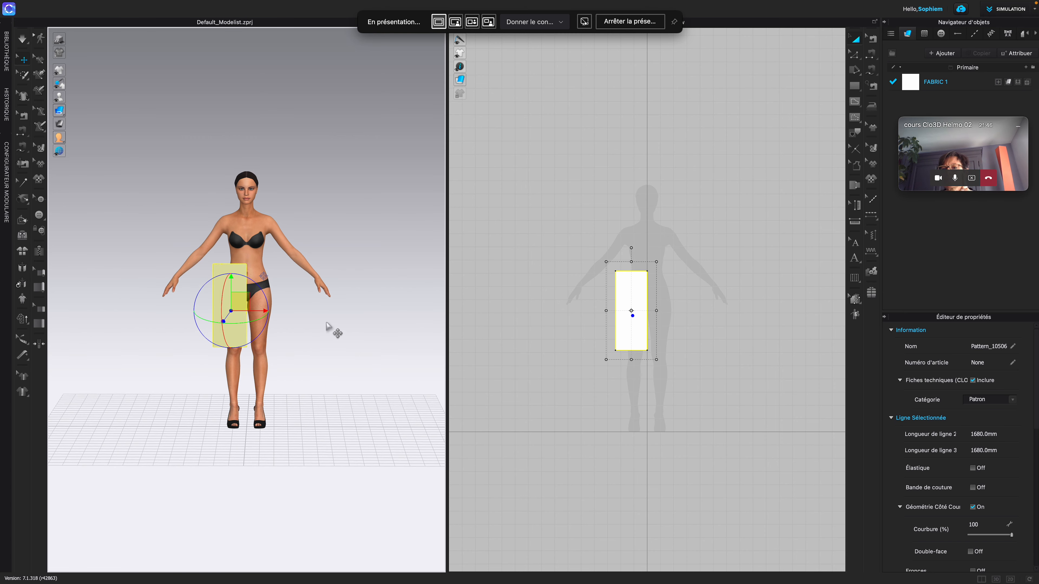
key("2")
left_click(542, 350)
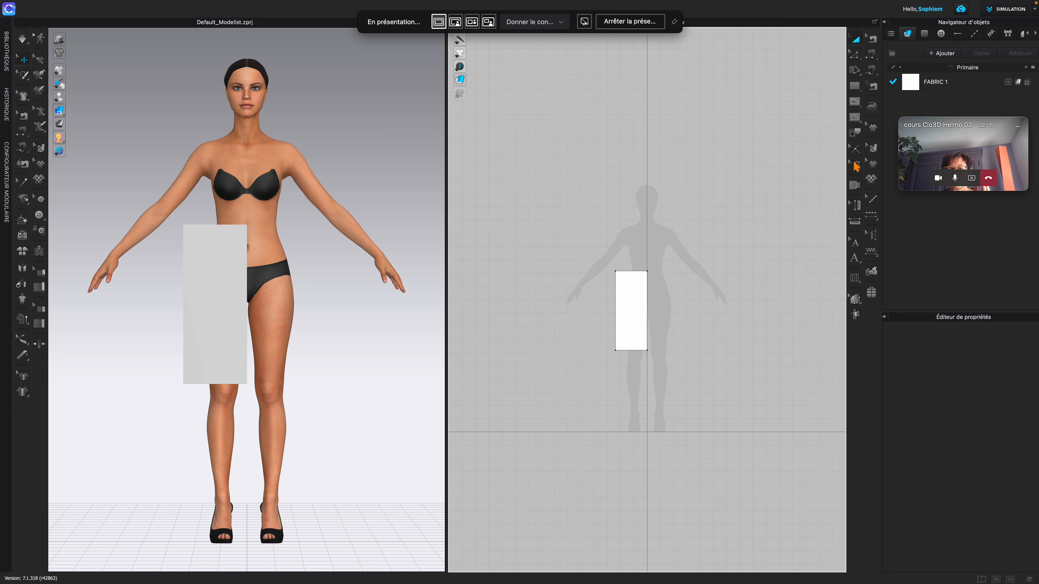
With the Transform Pattern tool active again, reset the 2D arrangement of the rectangle selected in the 3D view
left_click(855, 188)
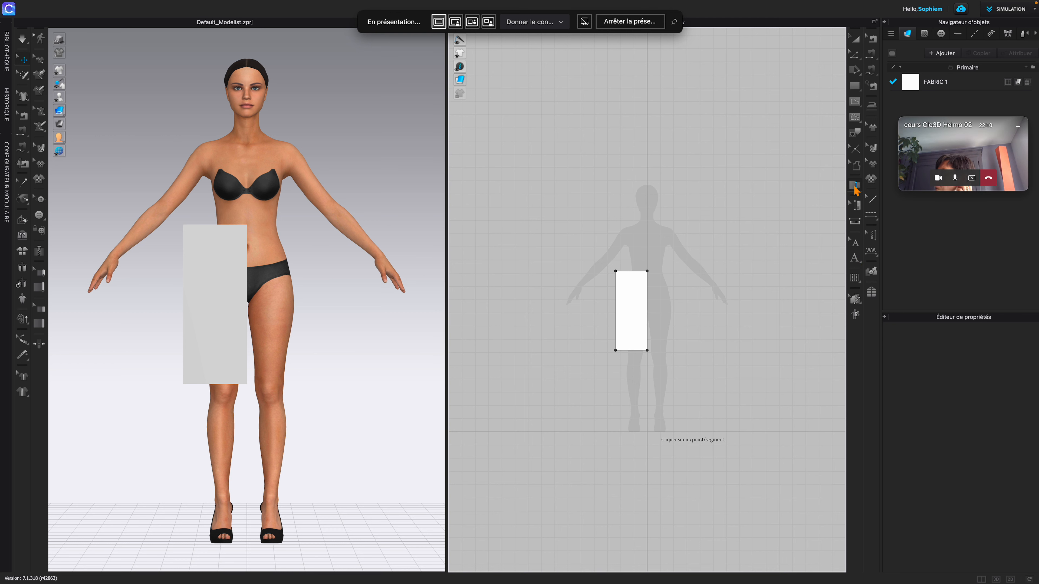
left_click(857, 42)
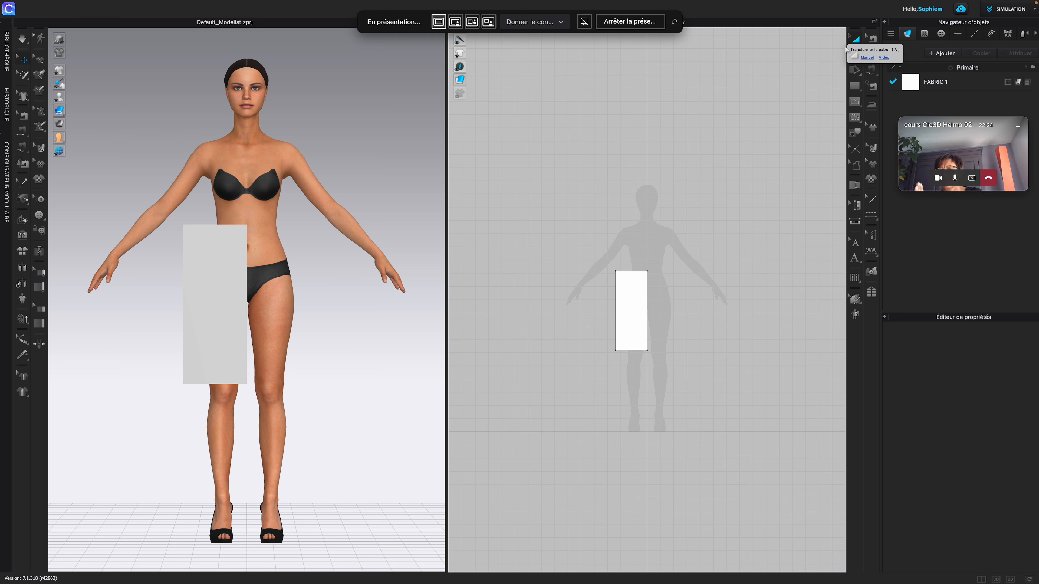
left_click(631, 290)
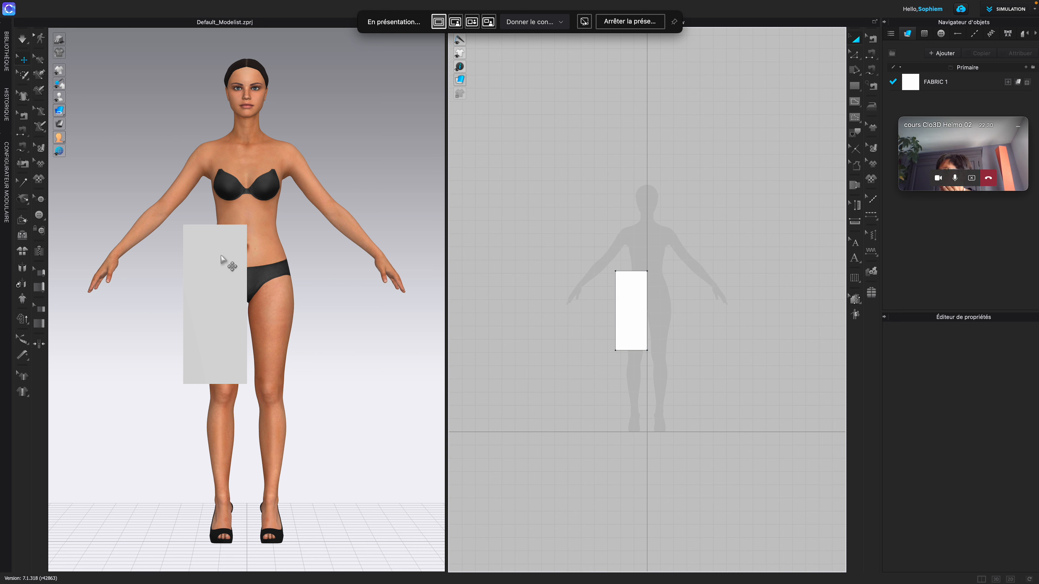
left_click(221, 268)
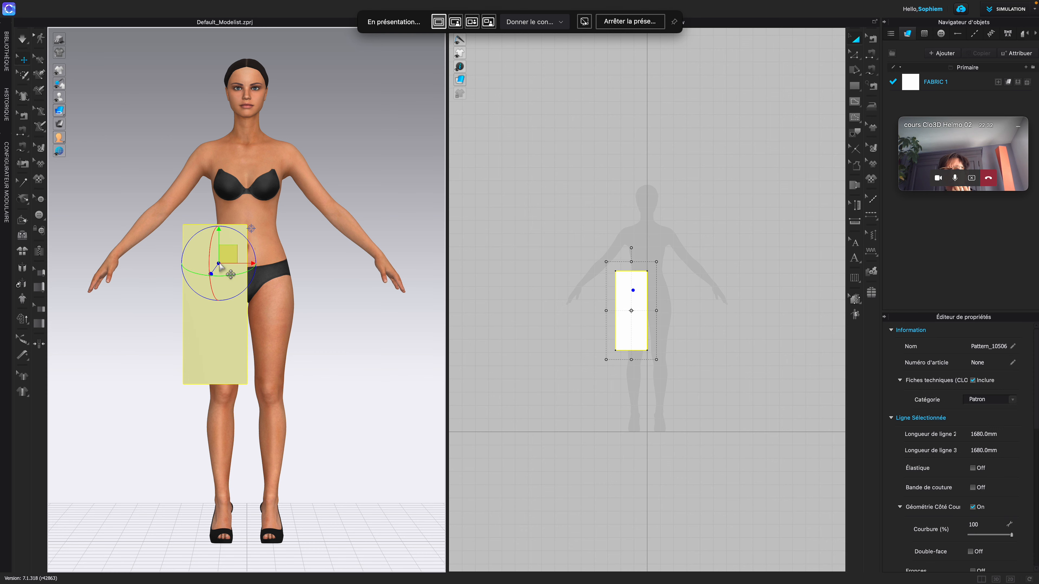
right_click(220, 263)
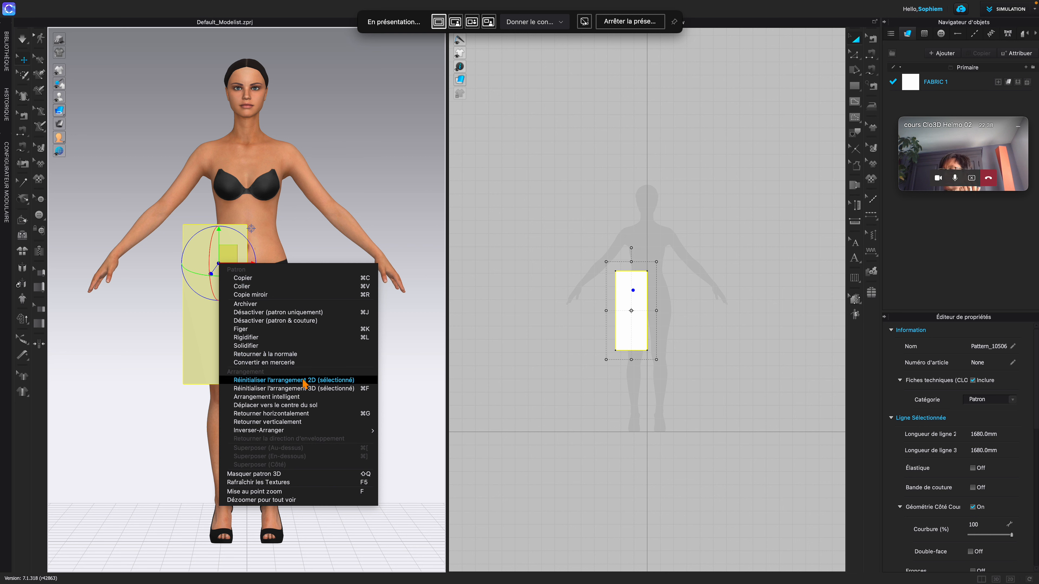
left_click(319, 380)
left_click(345, 354)
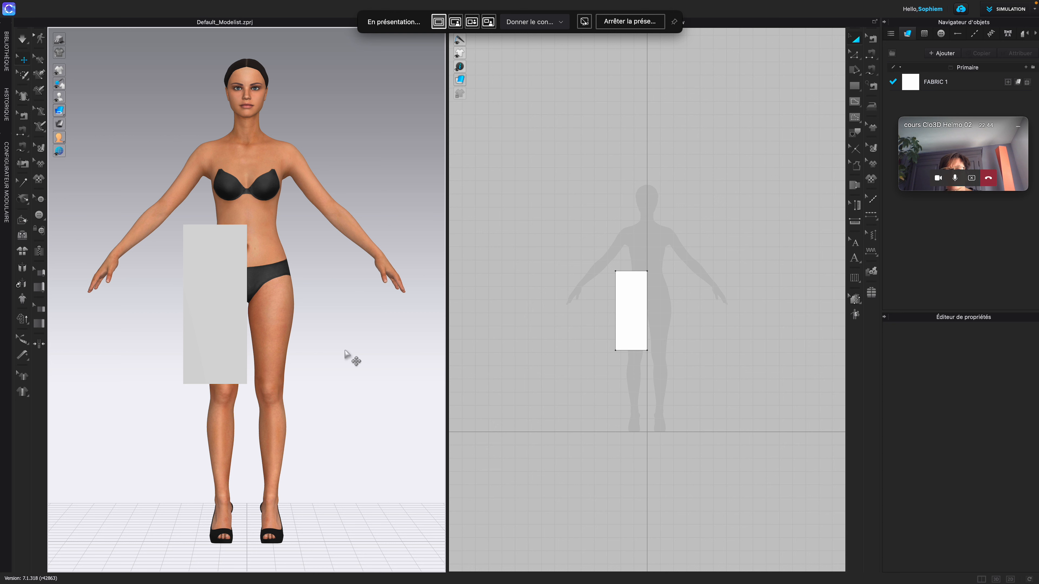
Try sliding the rectangle over the avatar's body surface in the 3D view, onto the front of her left thigh
left_click(217, 291)
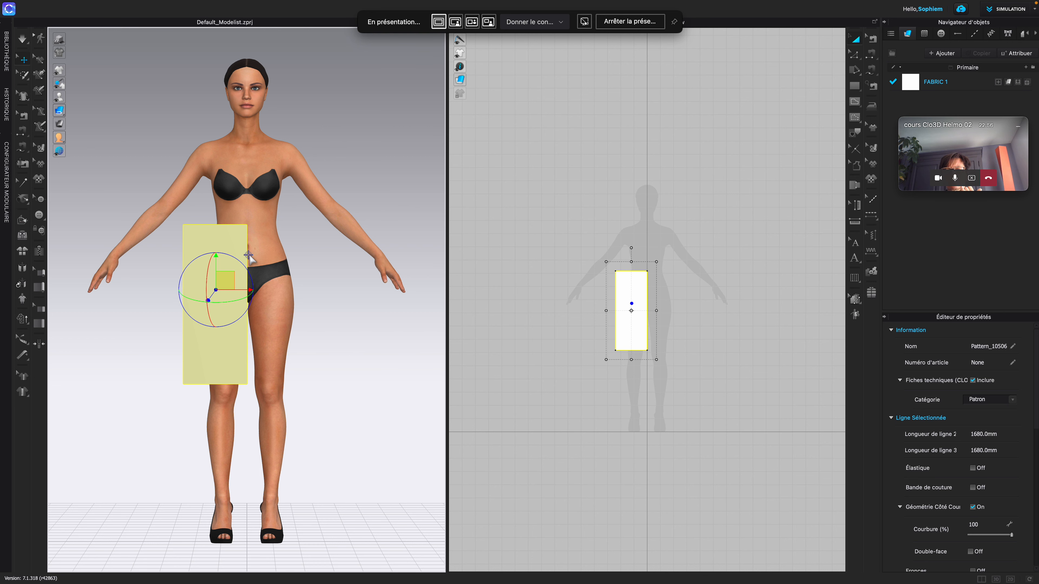
scroll(249, 254, "up", 5)
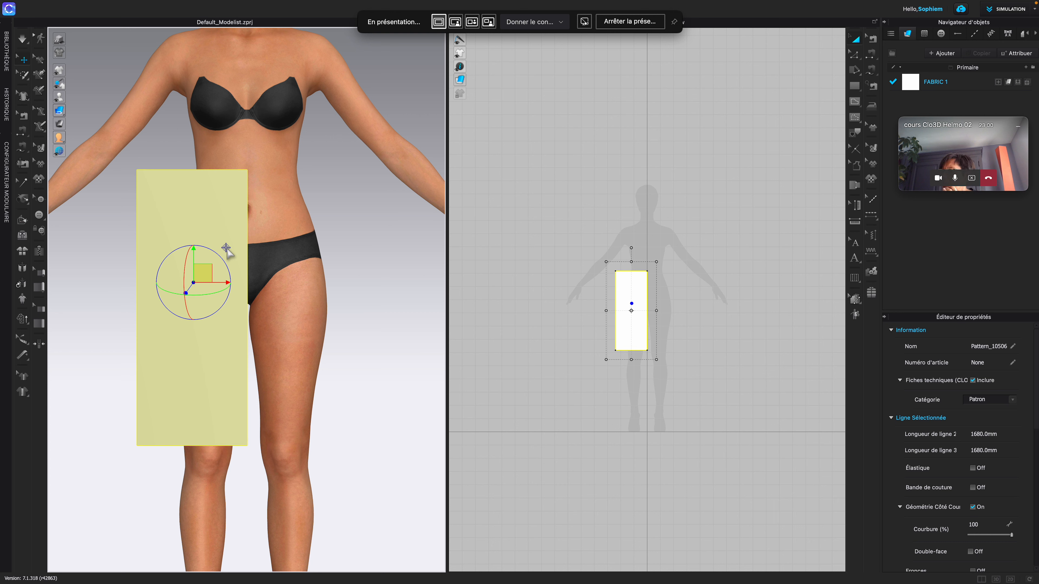
key("space")
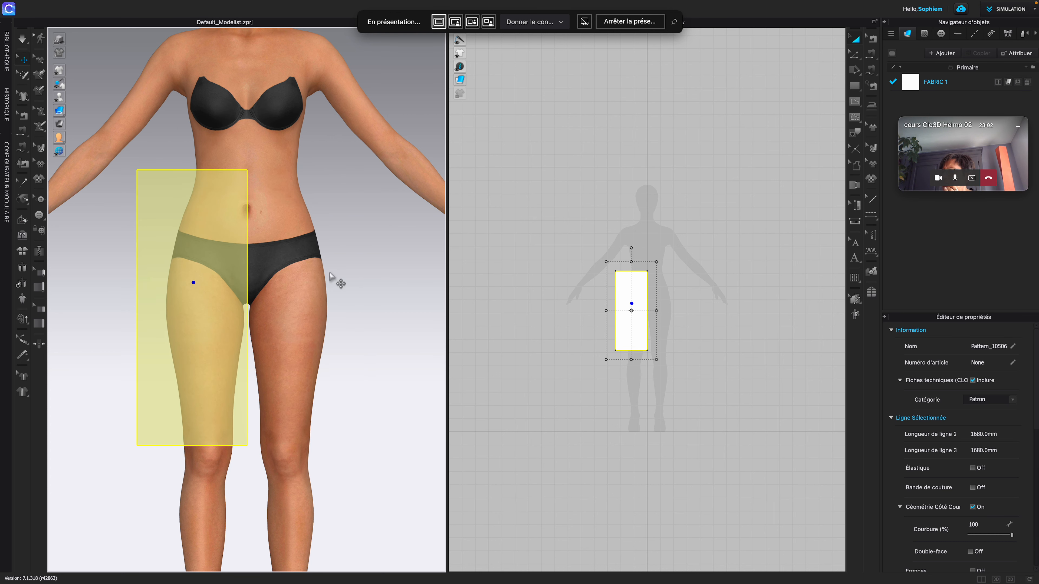
scroll(303, 291, "down", 3)
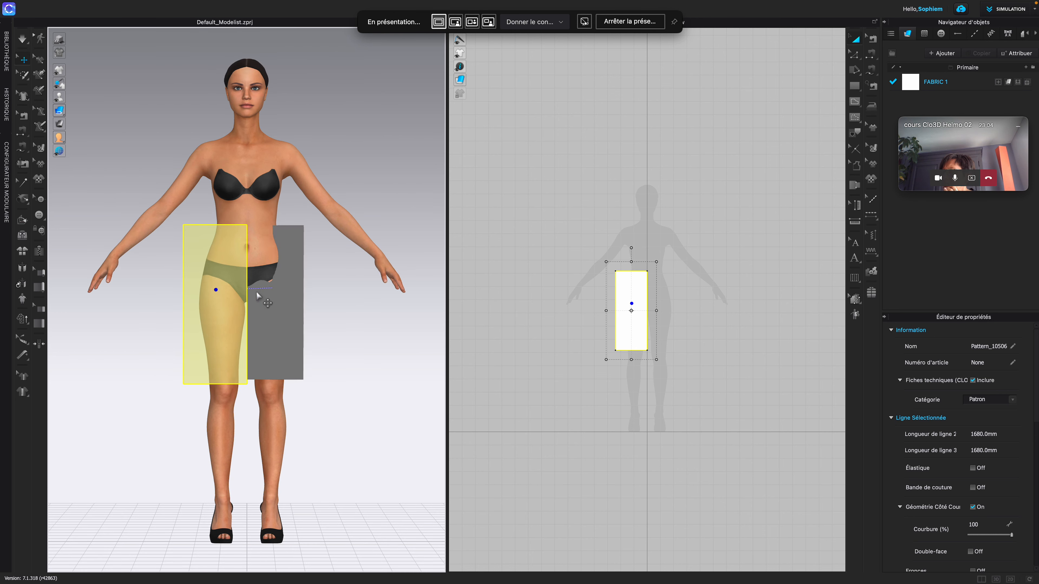
left_click(285, 299)
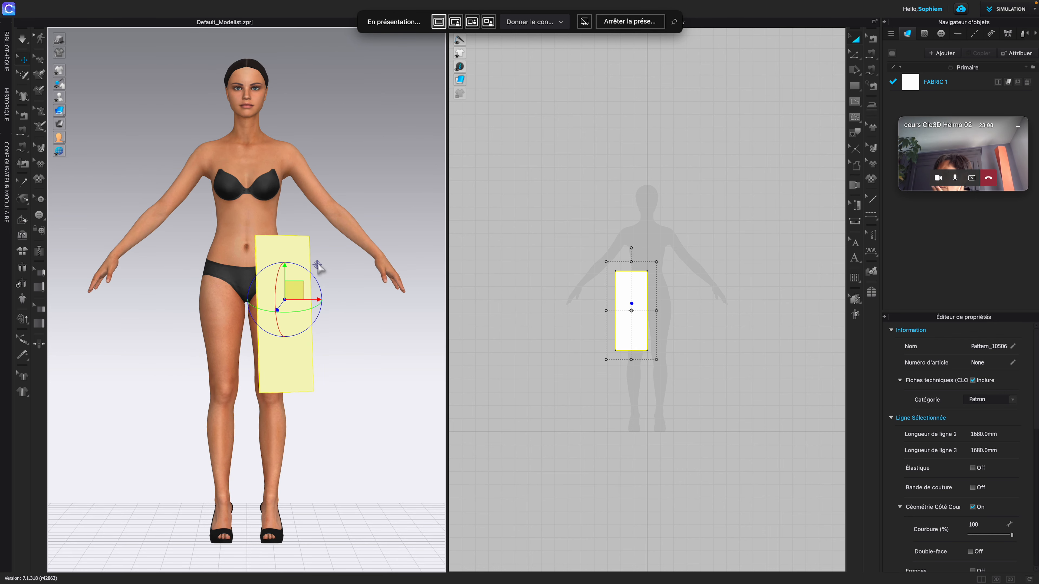
Slide the rectangle around on the avatar's body surface and place it against the front of her right hip and thigh
key("space")
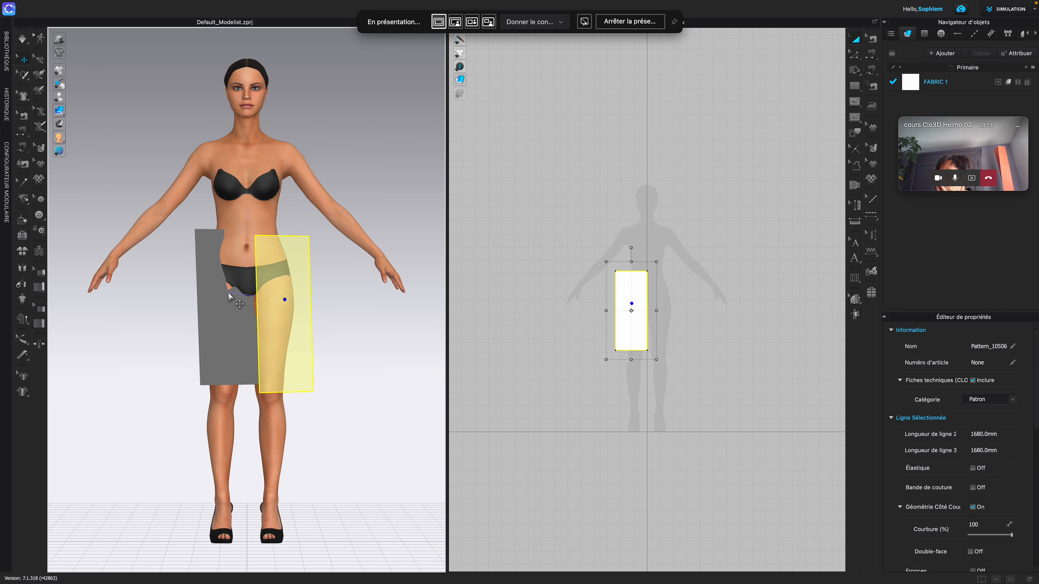
left_click(223, 297)
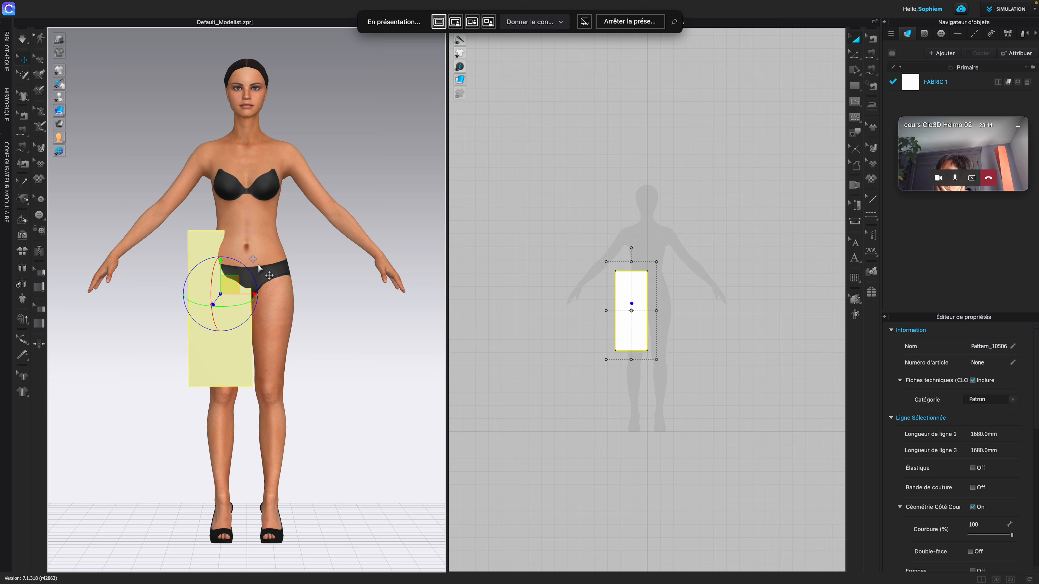
key("space")
left_click_drag(257, 262, 289, 314)
mouse_move(290, 315)
right_mouse_down()
mouse_move(366, 324)
mouse_move(338, 331)
mouse_move(283, 319)
right_mouse_up()
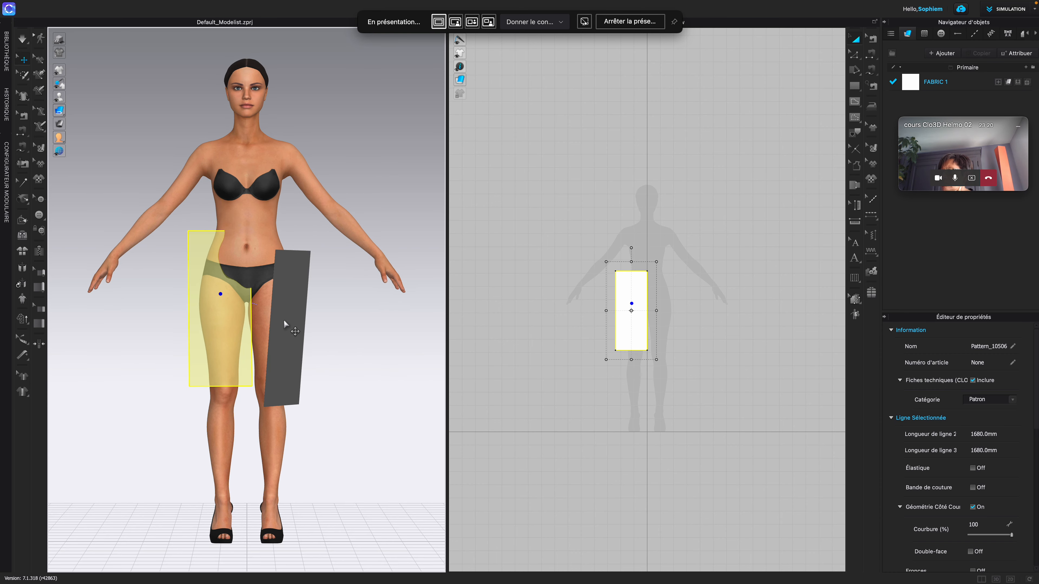
left_click(229, 294)
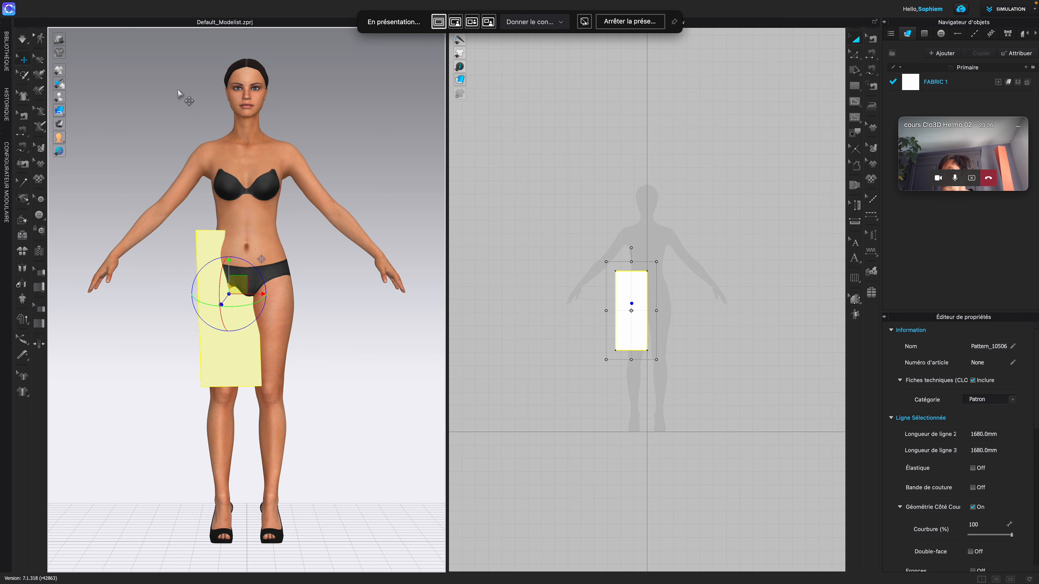
Take the program window out of full-screen mode
mouse_move(82, 4)
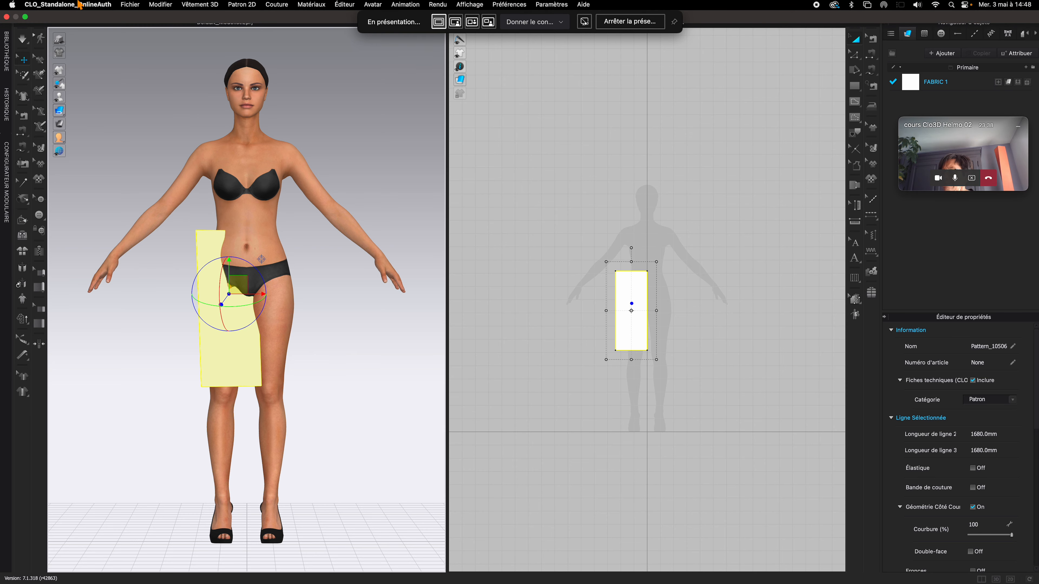
left_click(25, 17)
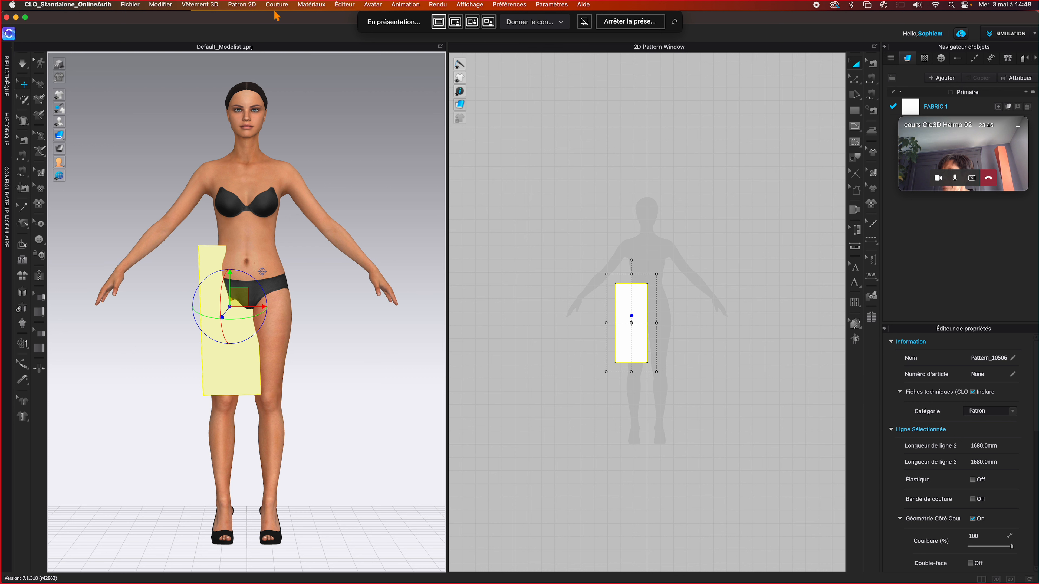
Examine the available 3D garment, 2D pattern, materials, avatar and rendering commands, plus the display options for render styles, toolbars and windows
left_click(158, 5)
mouse_move(204, 4)
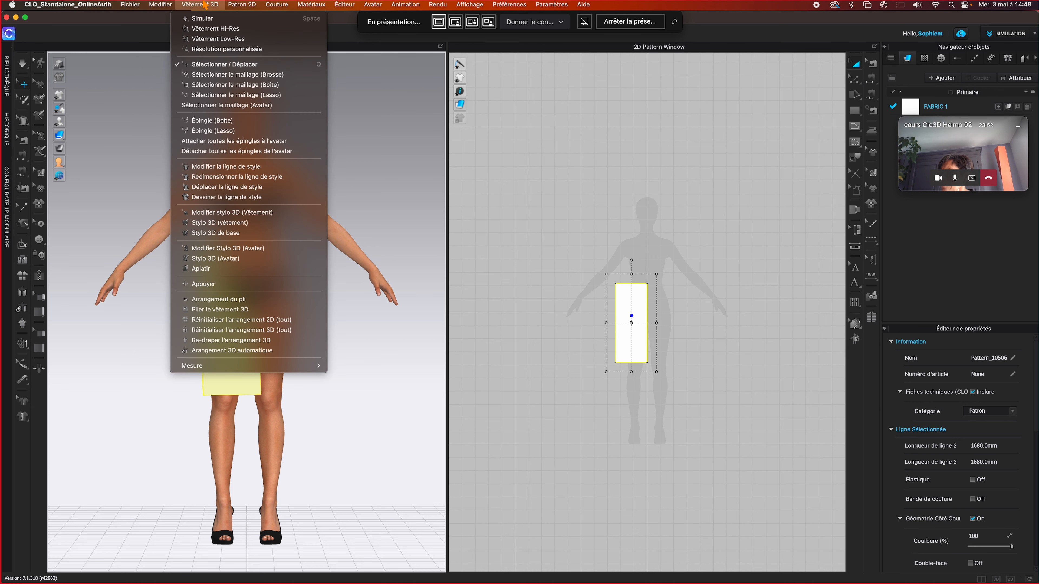
mouse_move(244, 5)
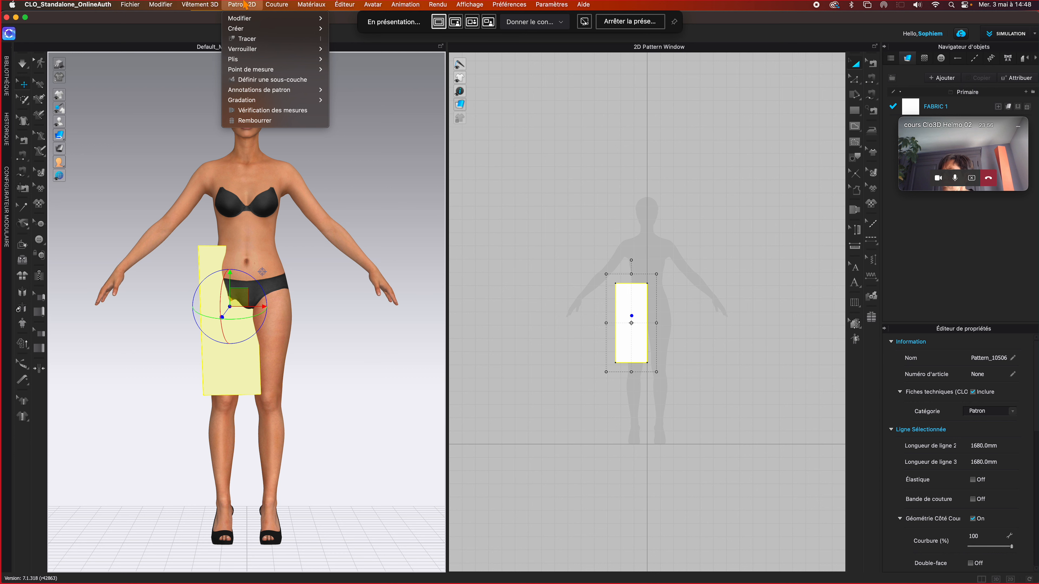
mouse_move(305, 8)
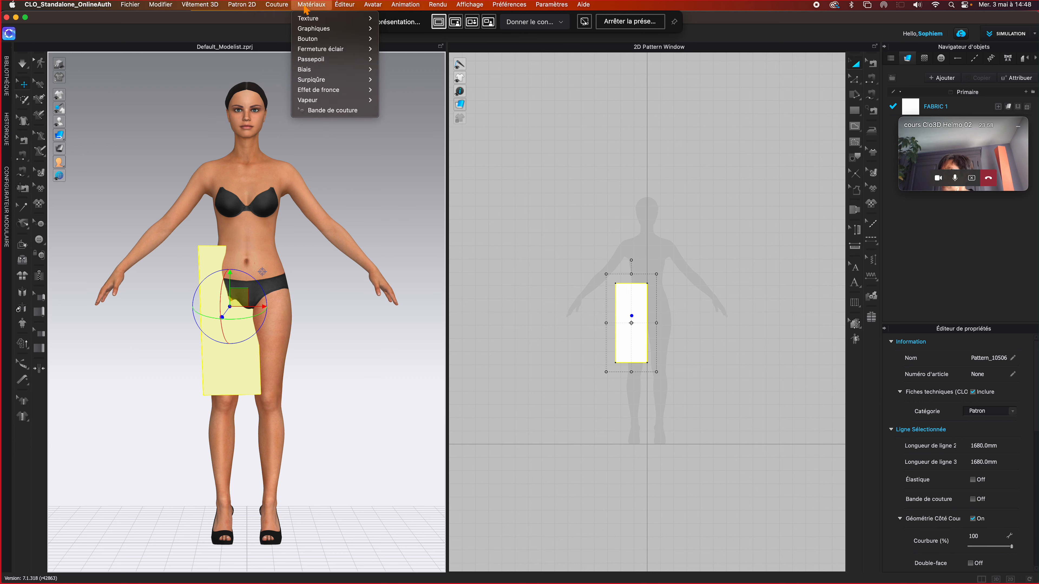
mouse_move(376, 7)
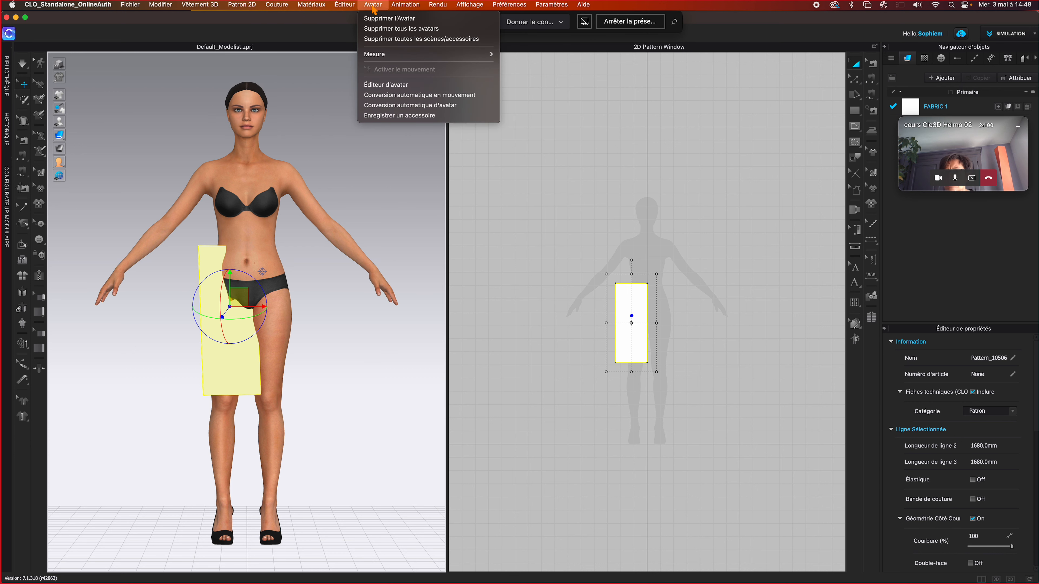
mouse_move(410, 6)
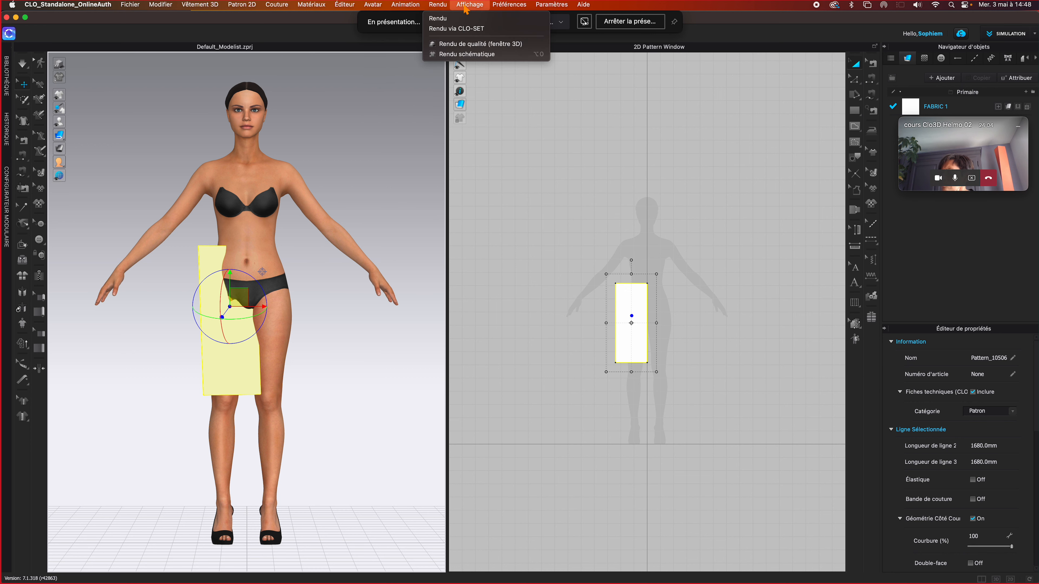
mouse_move(474, 8)
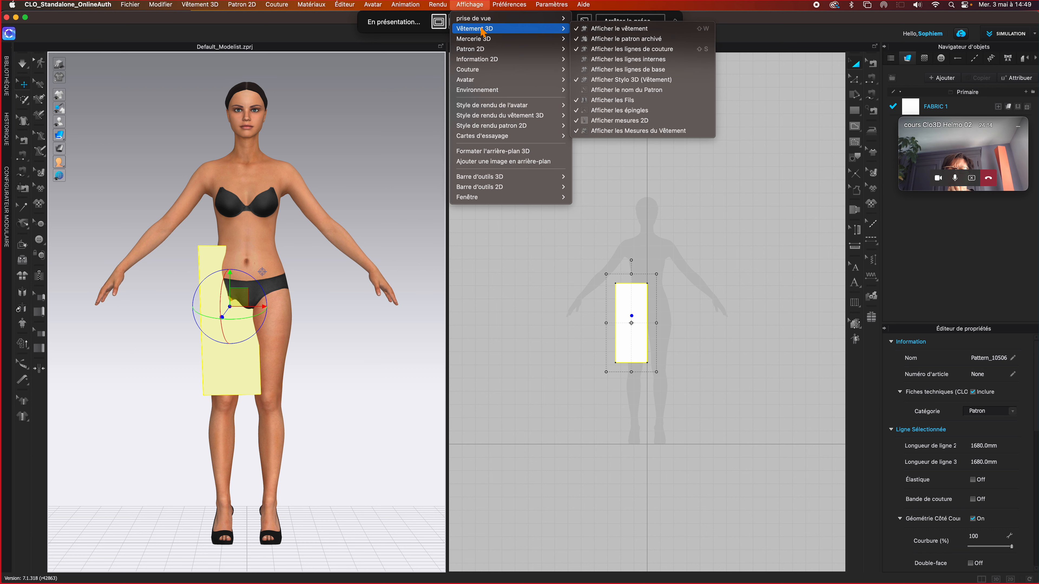
mouse_move(483, 52)
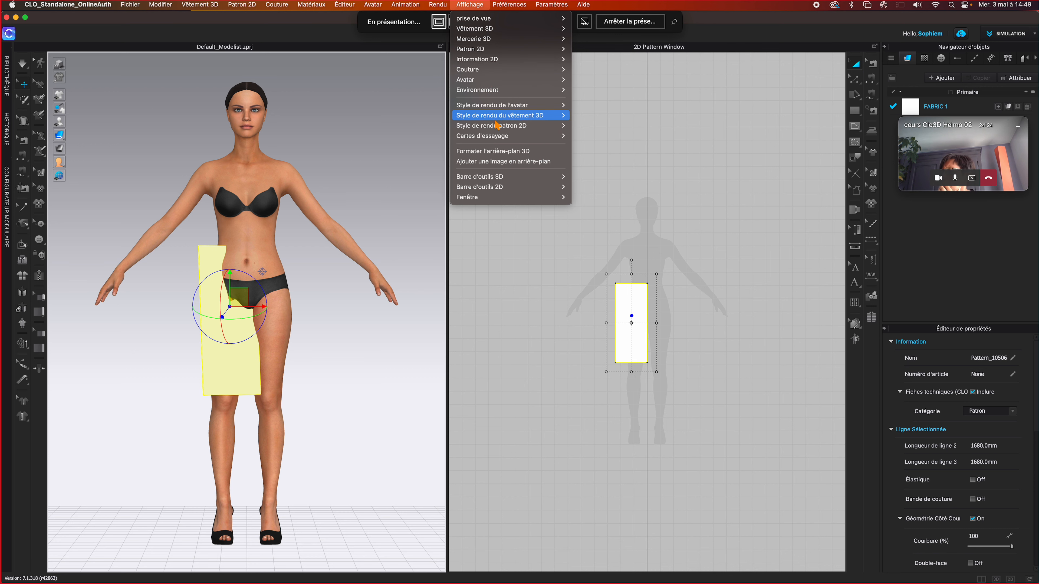
mouse_move(495, 118)
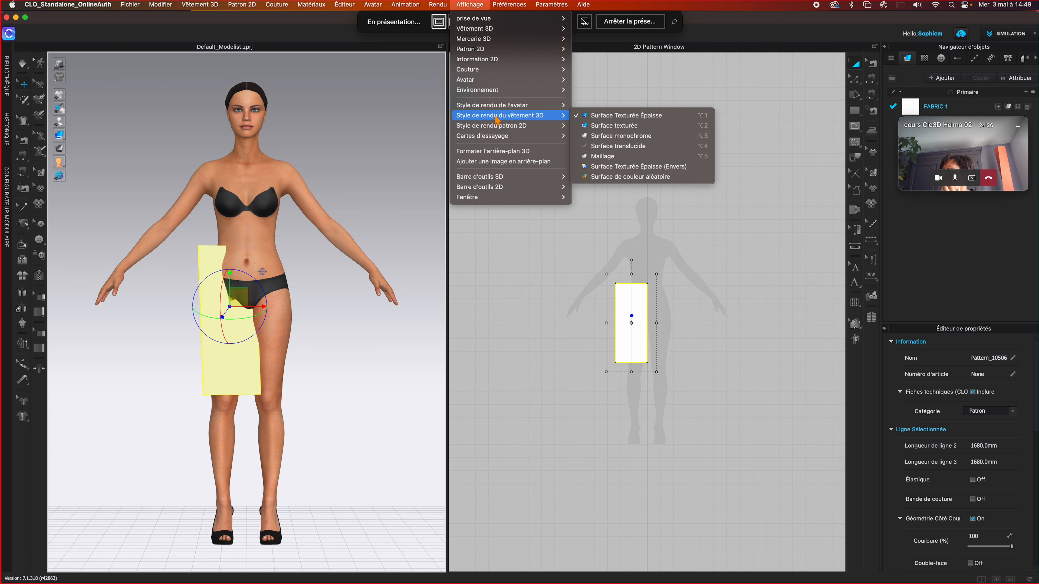
mouse_move(506, 141)
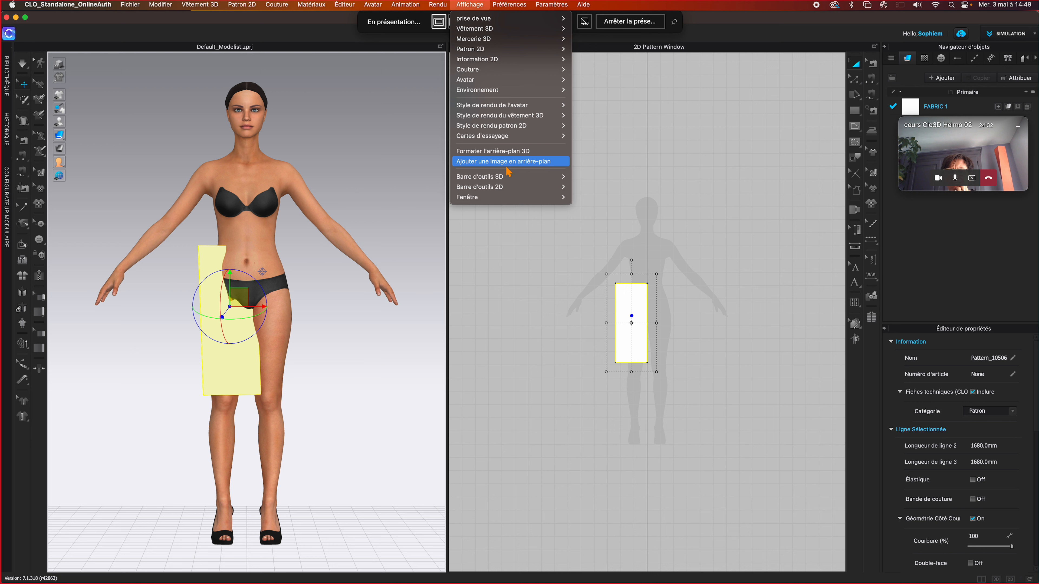
mouse_move(507, 180)
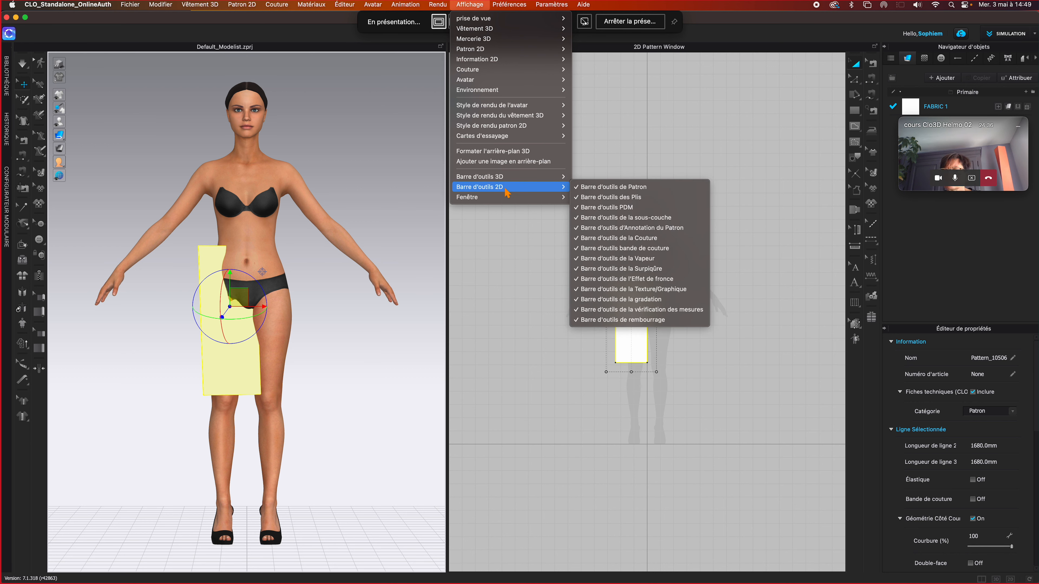
mouse_move(478, 199)
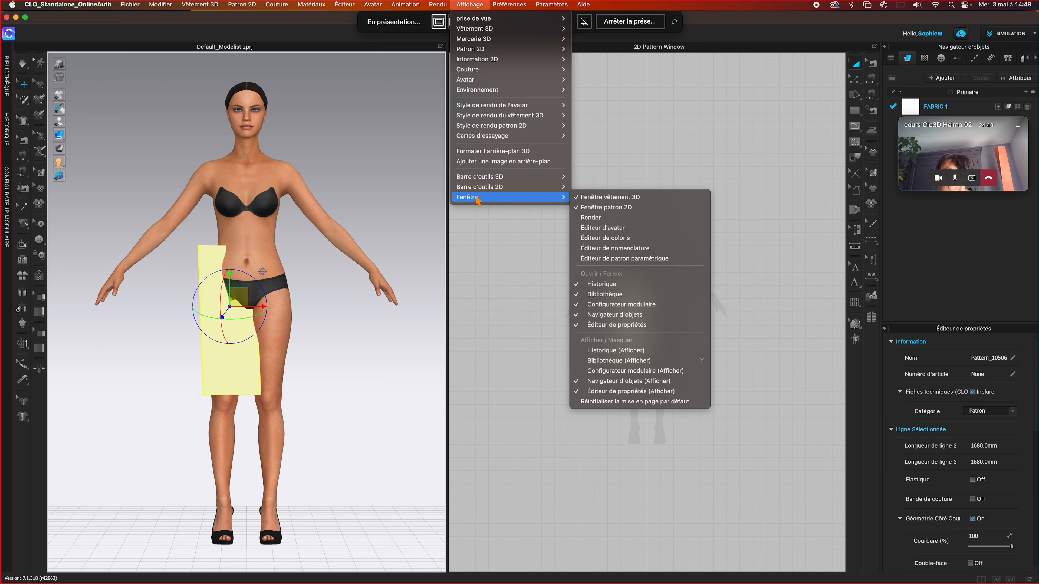
key("Escape")
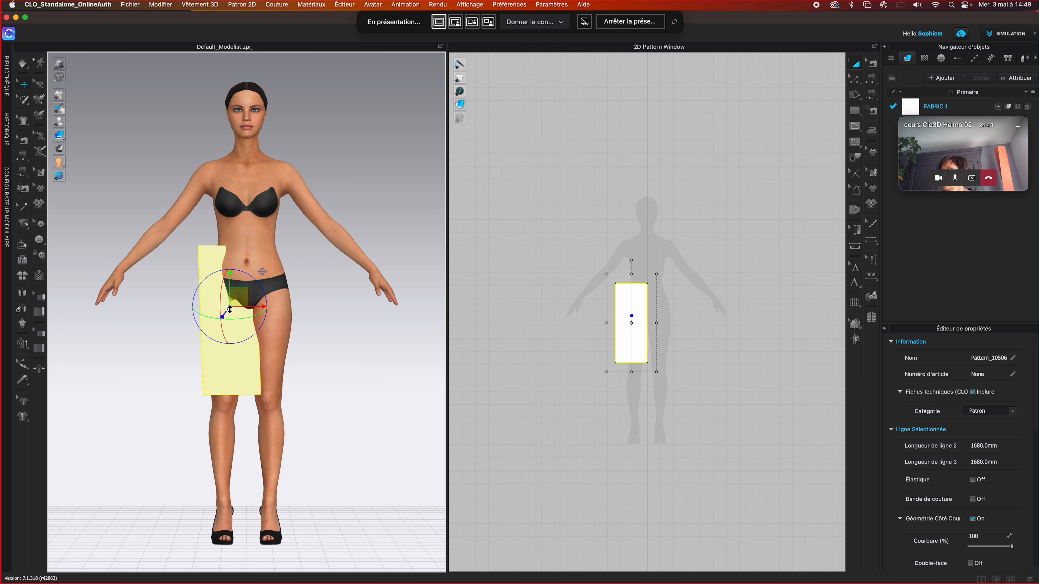
Try rotating the rectangle around its vertical and horizontal axes in the 3D view, and reset the selected piece's 2D arrangement
left_click_drag(223, 282, 170, 313)
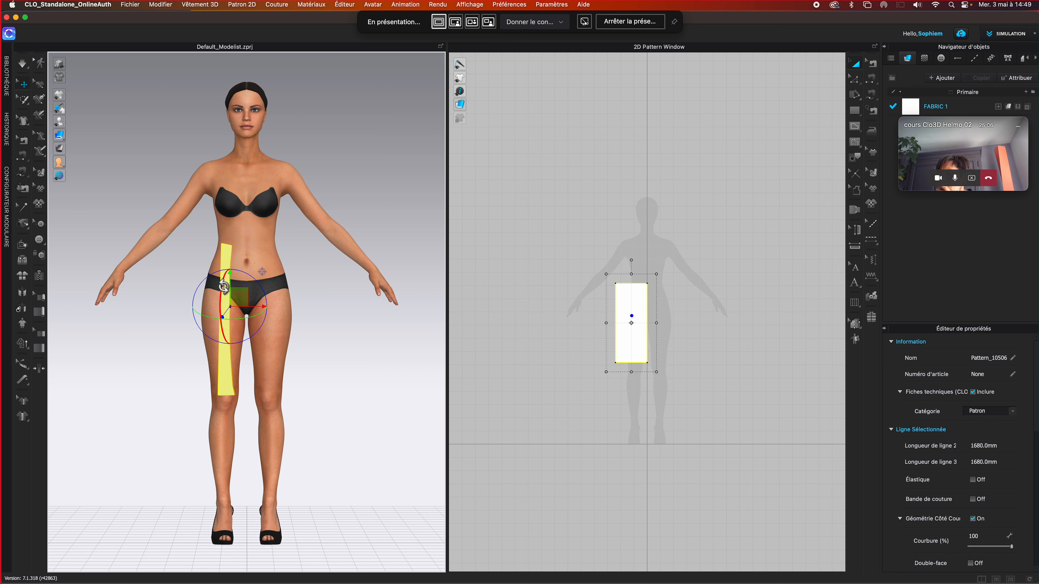
left_click_drag(224, 286, 240, 242)
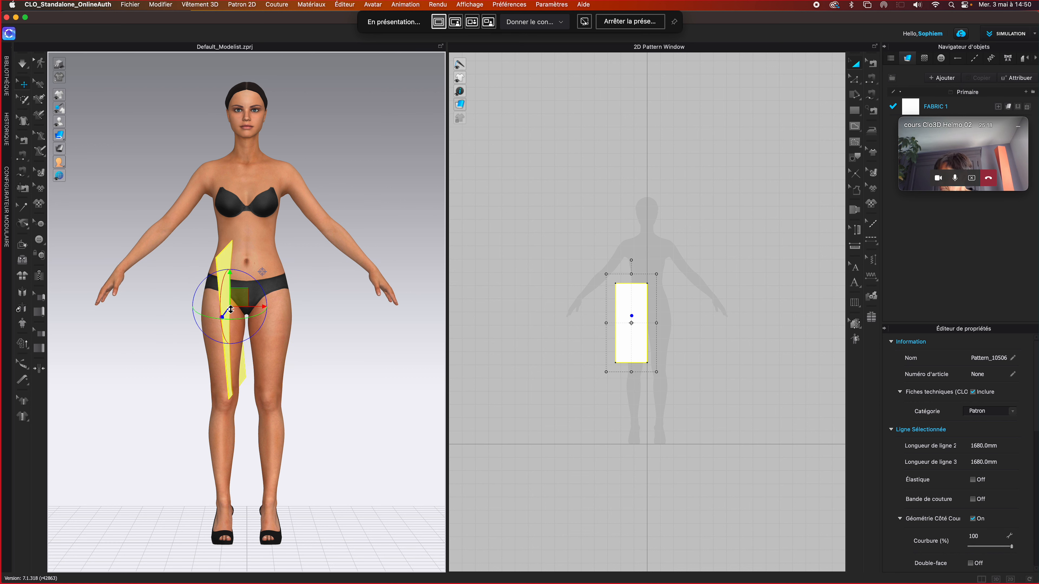
right_click(242, 295)
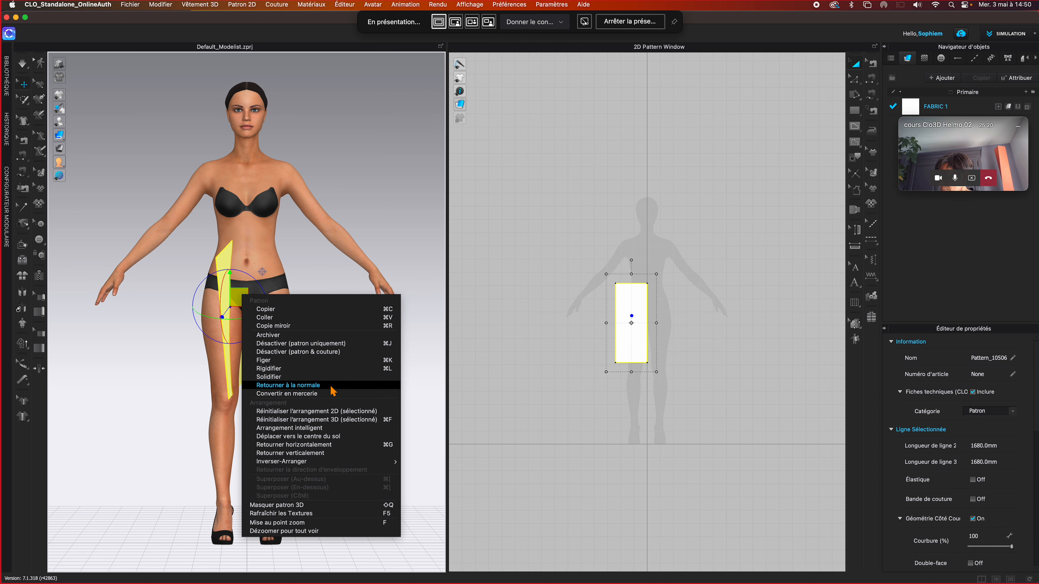
left_click(352, 411)
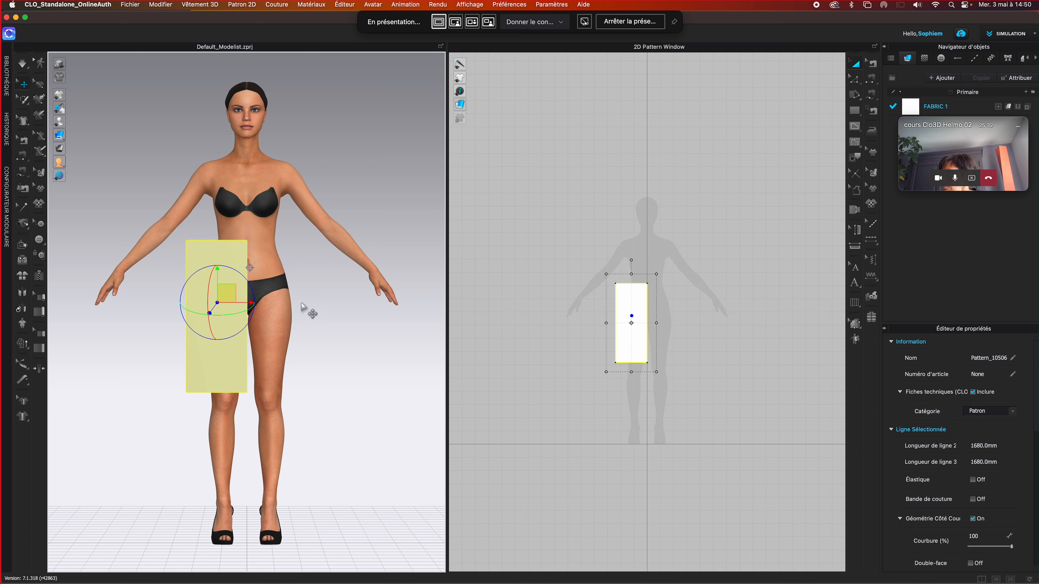
Place the rectangle's gizmo near its upper edge in the 3D view and rotate the piece slightly clockwise in the frontal plane
mouse_move(225, 268)
left_mouse_down()
mouse_move(239, 280)
mouse_move(232, 324)
mouse_move(194, 302)
mouse_move(238, 267)
mouse_move(251, 283)
mouse_move(214, 323)
mouse_move(249, 291)
mouse_move(226, 277)
left_mouse_up()
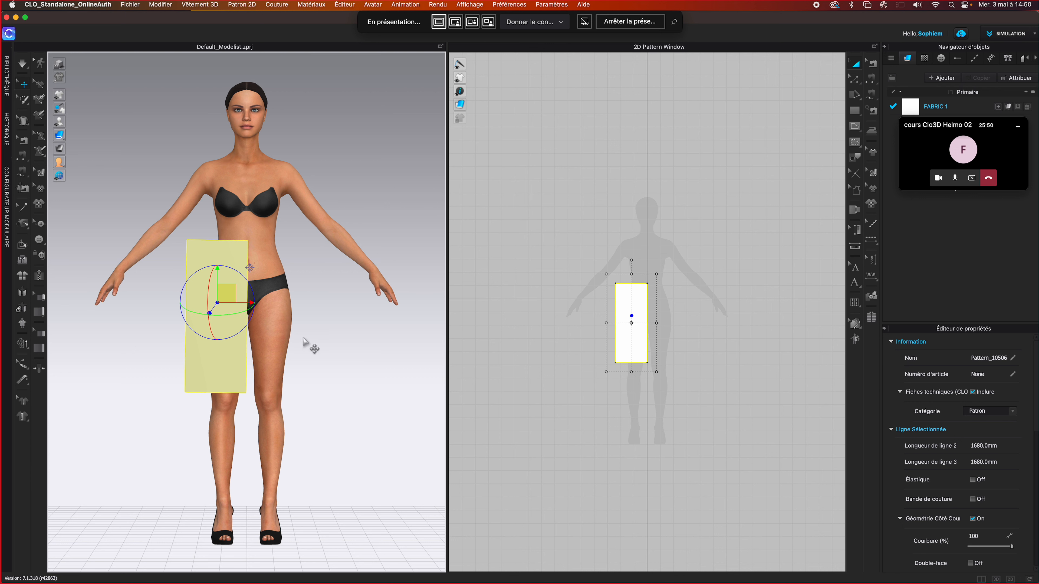
left_click(317, 340)
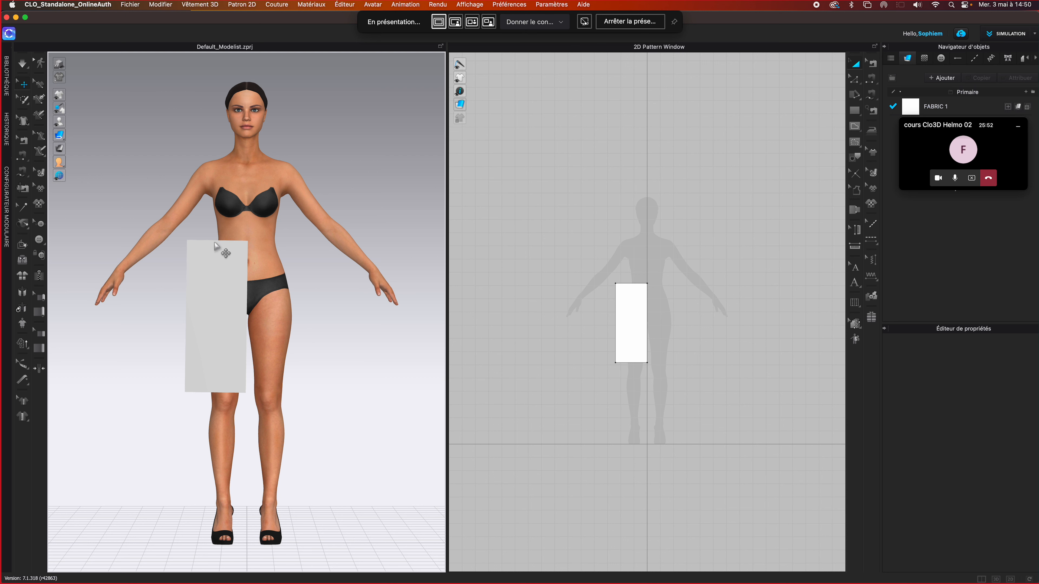
left_click(211, 251)
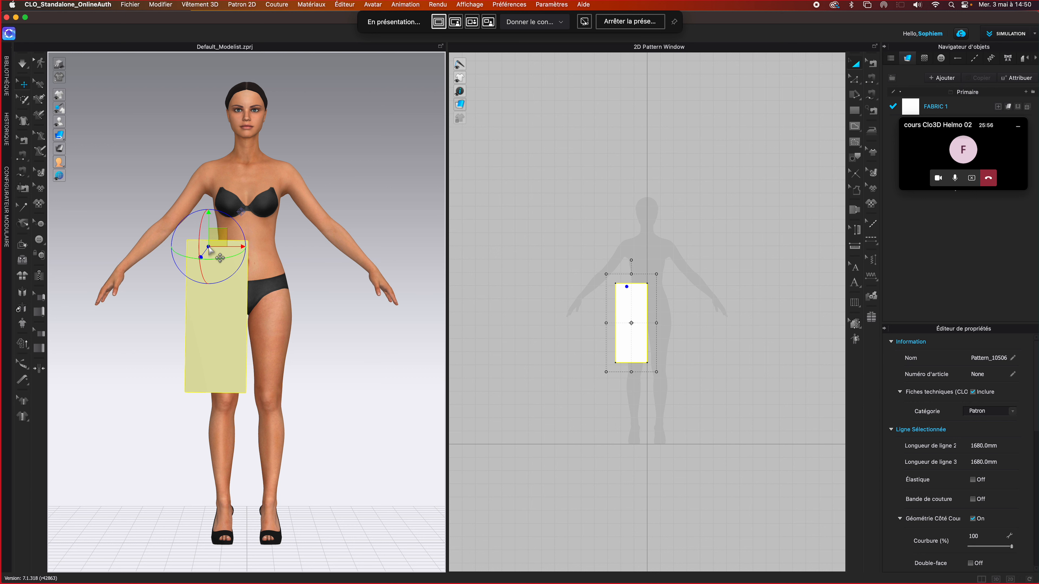
left_click_drag(188, 278, 217, 218)
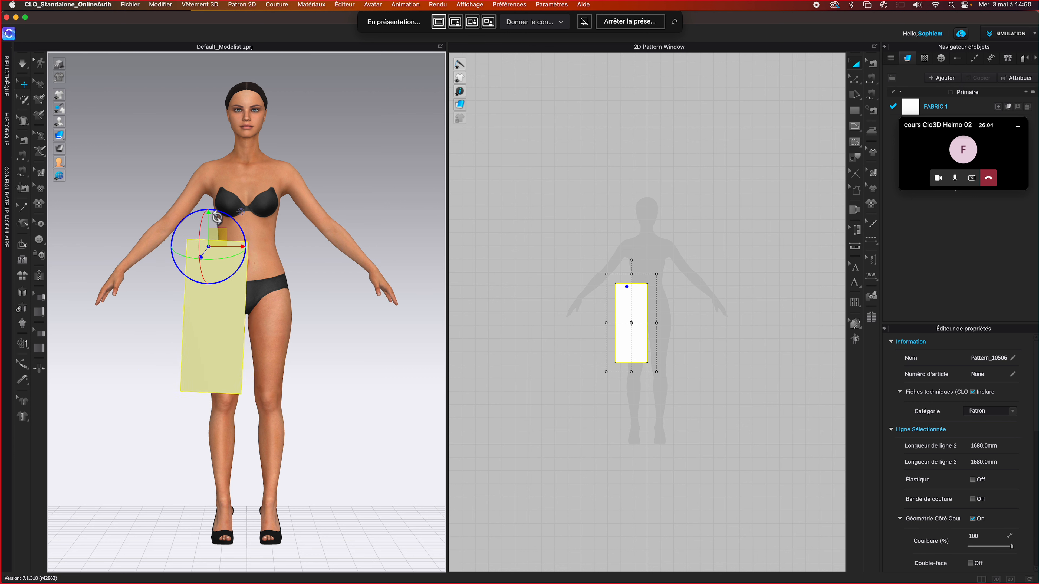
Place the gizmo at the rectangle's centre, try rotating the piece in the frontal plane, and reselect it
left_click(216, 318)
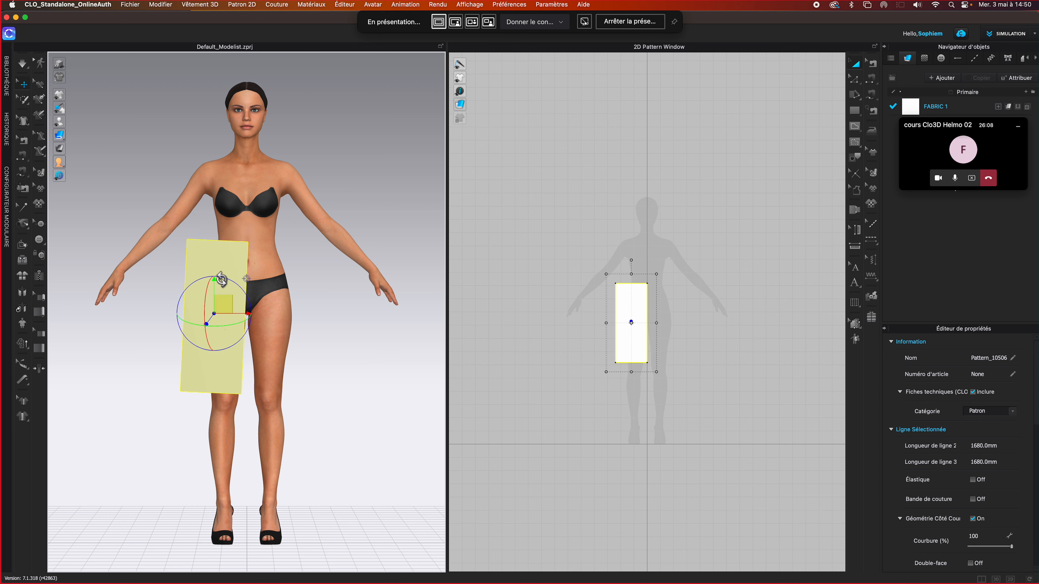
mouse_move(226, 282)
left_mouse_down()
mouse_move(190, 295)
mouse_move(263, 344)
mouse_move(245, 284)
mouse_move(228, 276)
left_mouse_up()
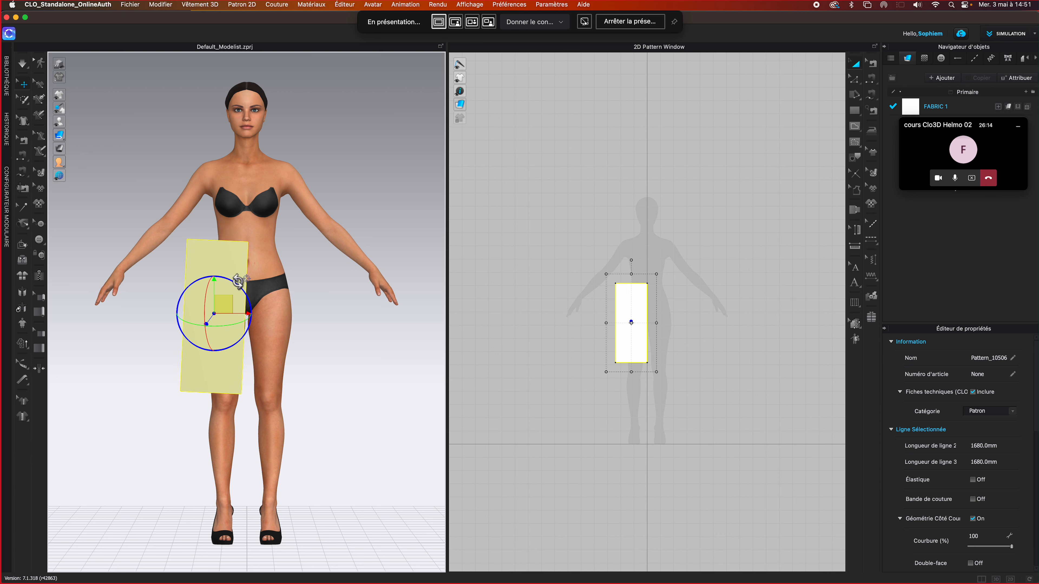
left_click(301, 308)
left_click(204, 309)
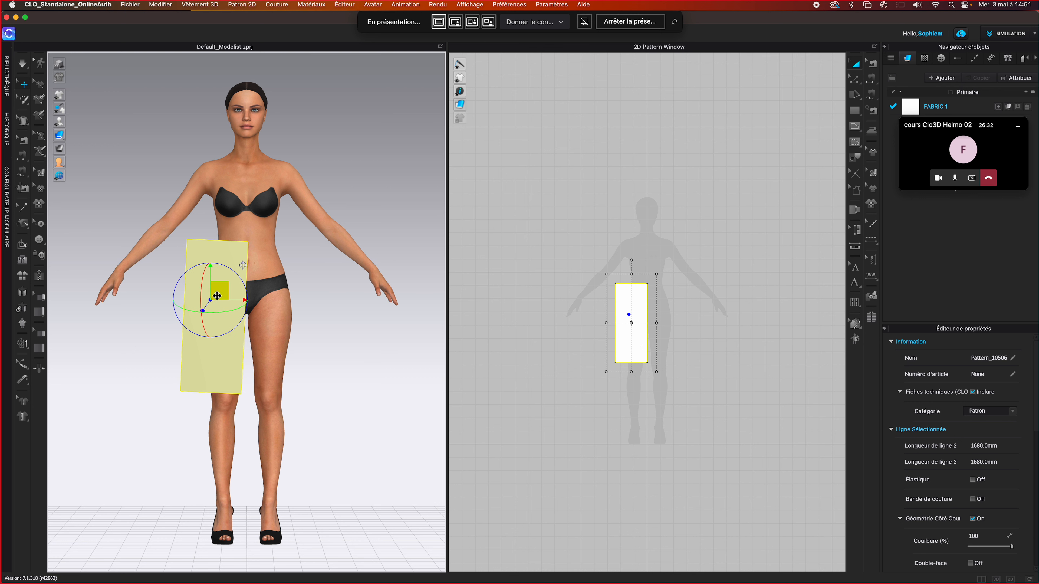
Rotate the rectangle slightly counter-clockwise around a gizmo placed near its lower edge, and return the gizmo to the piece's centre
left_click(235, 372)
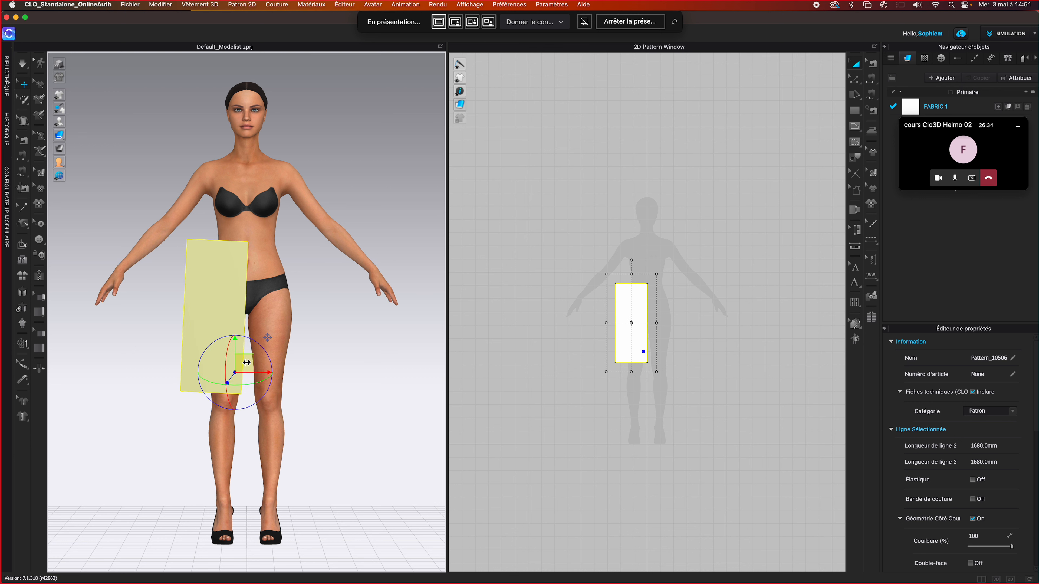
mouse_move(251, 341)
left_mouse_down()
mouse_move(269, 403)
mouse_move(250, 363)
mouse_move(186, 399)
mouse_move(211, 424)
mouse_move(195, 343)
mouse_move(258, 325)
left_mouse_up()
left_click(215, 313)
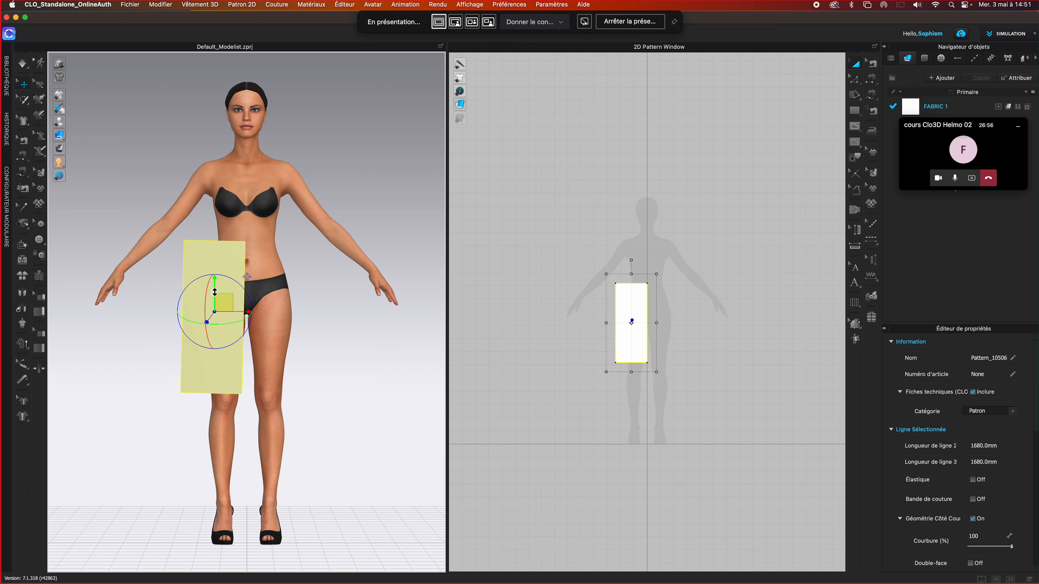
mouse_move(223, 277)
left_mouse_down()
mouse_move(233, 315)
mouse_move(187, 288)
mouse_move(227, 270)
left_mouse_up()
Tilt the rectangle around its horizontal axis, turn it slightly, and slide it across to the avatar's left thigh
left_click_drag(208, 288, 244, 234)
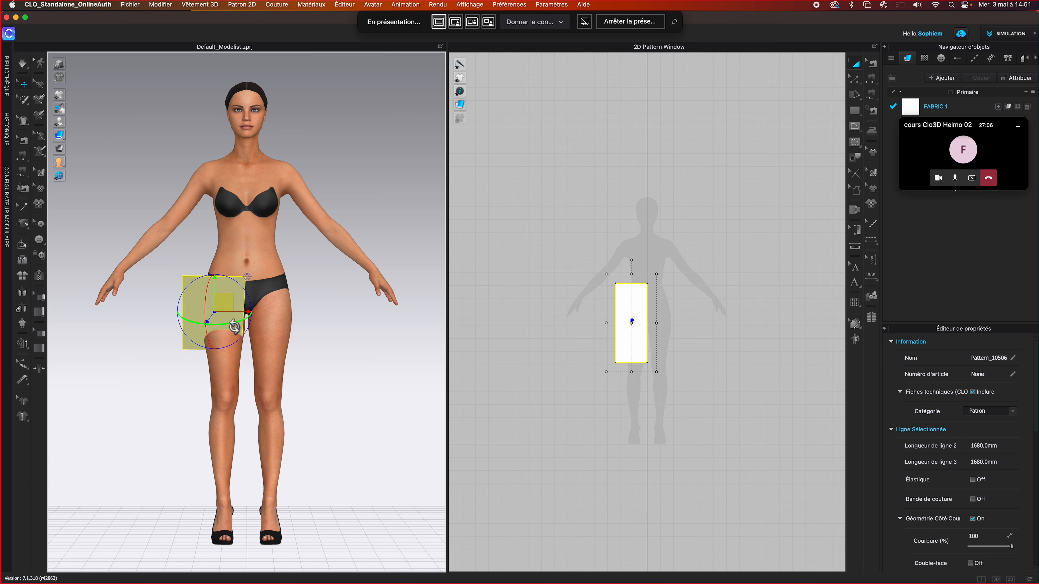
mouse_move(234, 326)
left_mouse_down()
mouse_move(108, 317)
mouse_move(251, 330)
mouse_move(199, 332)
mouse_move(232, 332)
left_mouse_up()
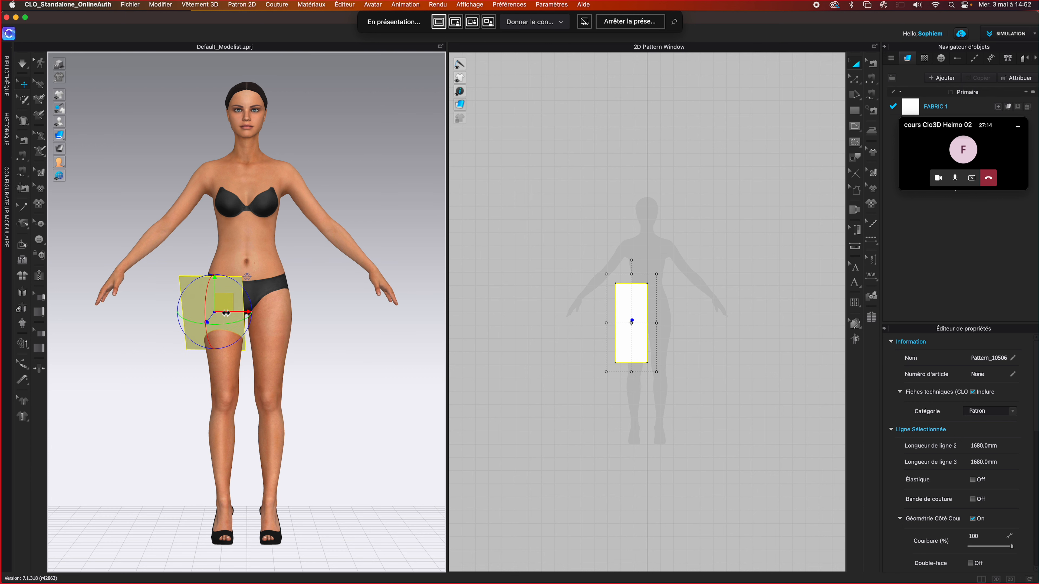
left_click_drag(231, 312, 292, 311)
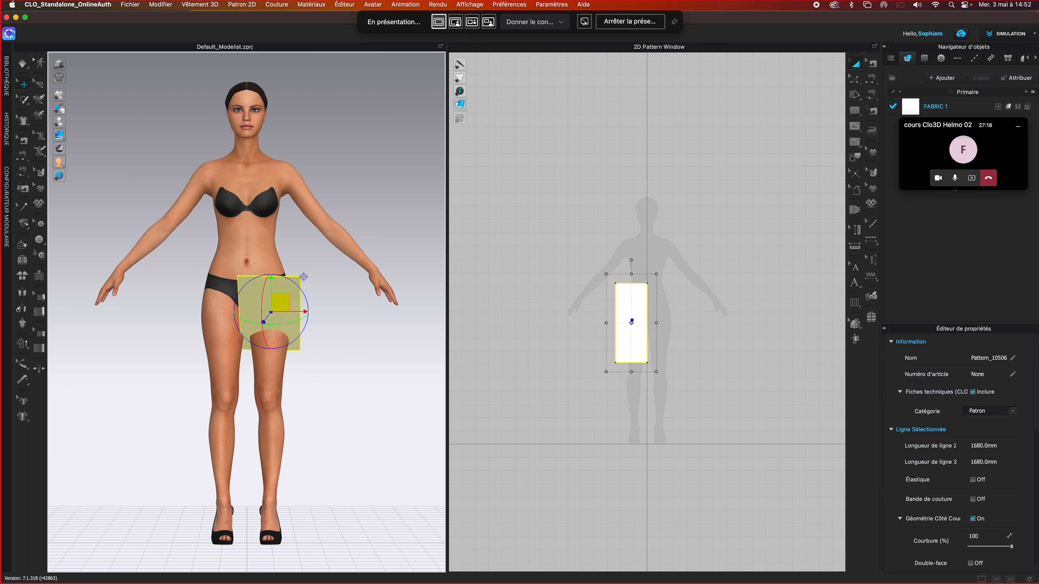
mouse_move(273, 304)
left_mouse_down()
mouse_move(273, 168)
mouse_move(275, 320)
left_mouse_up()
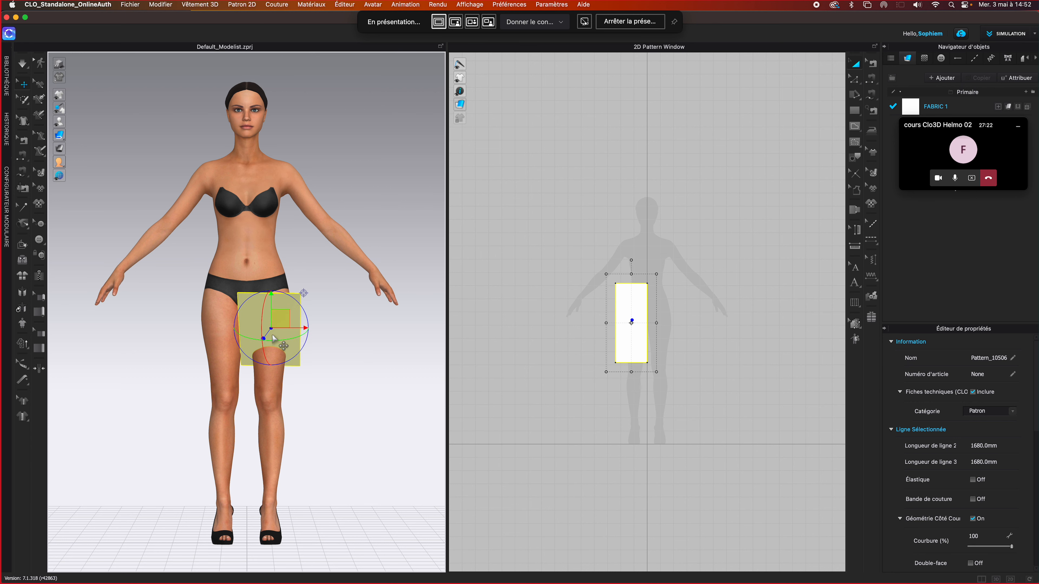
From the avatar's side view, rotate the tilted rectangle back to an upright position in front of her thigh
right_click_drag(377, 331, 315, 326)
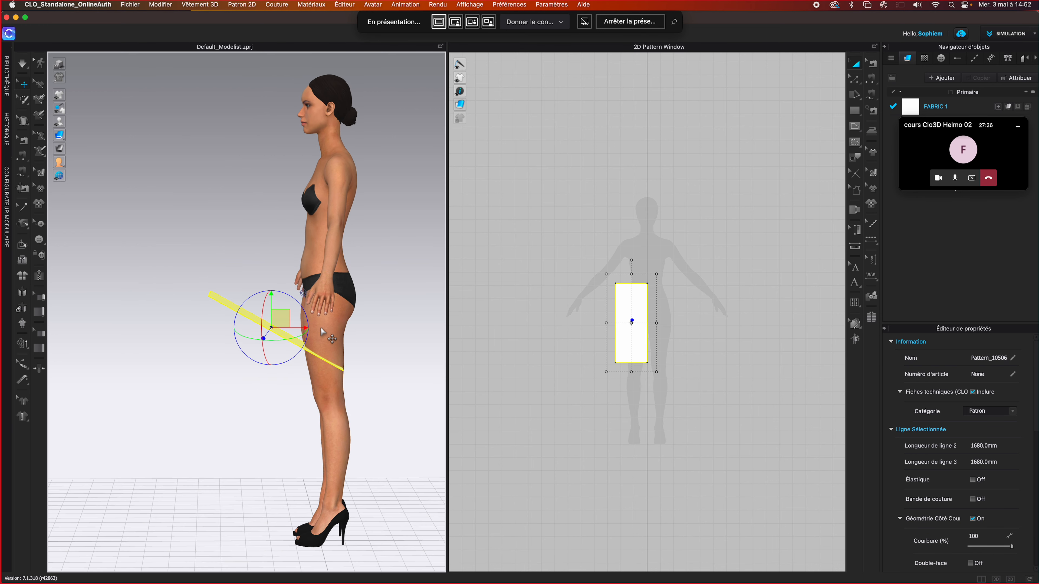
left_click_drag(261, 291, 297, 302)
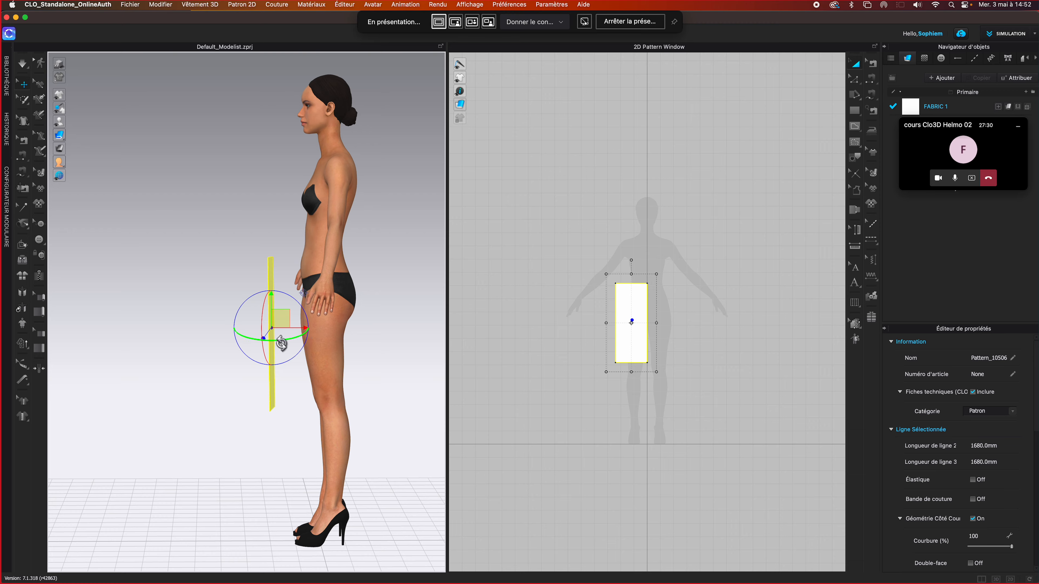
right_click_drag(353, 413, 392, 403)
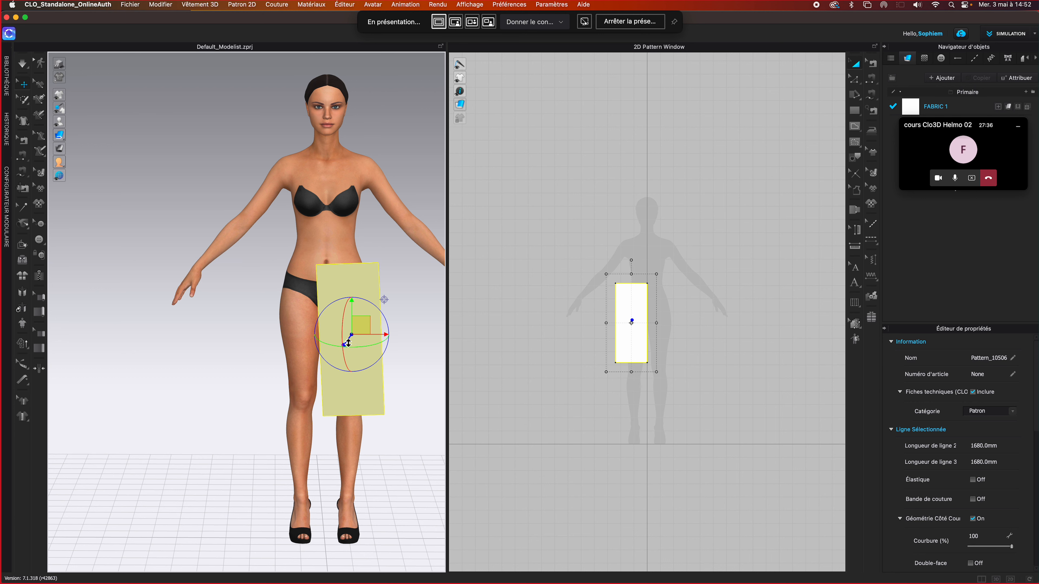
Move the rectangle along the depth axis behind the avatar and back in front of her left thigh, checking its position from the side
left_click_drag(349, 339, 305, 245)
key("2")
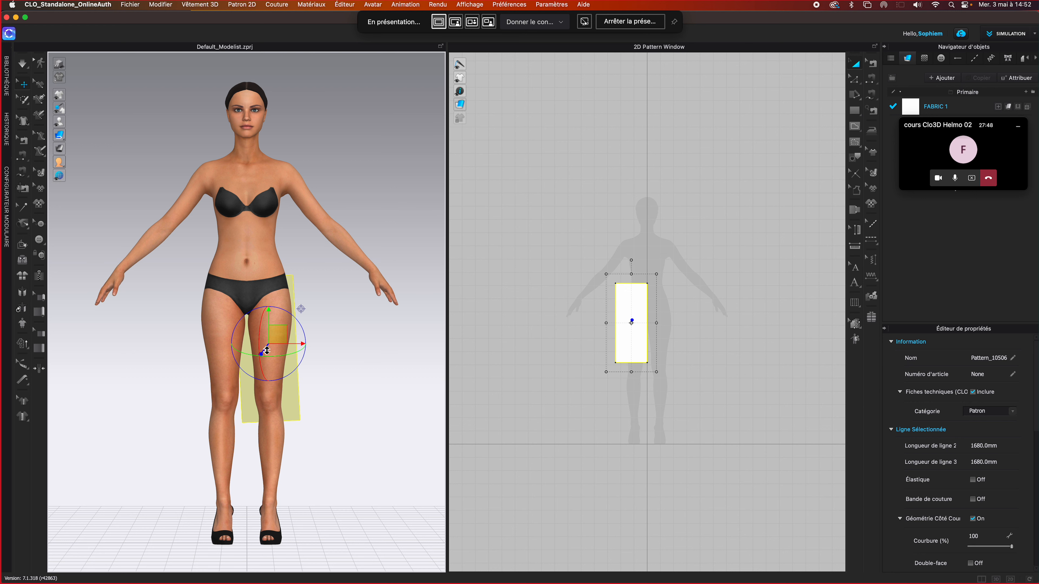
left_click_drag(258, 372, 288, 307)
left_click_drag(296, 249, 268, 416)
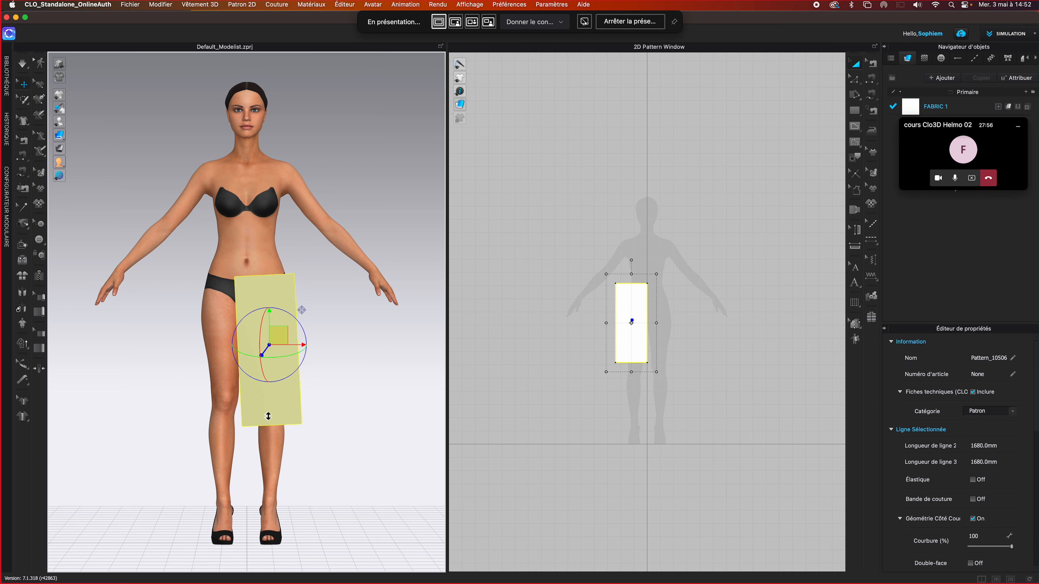
right_click_drag(325, 367, 274, 371)
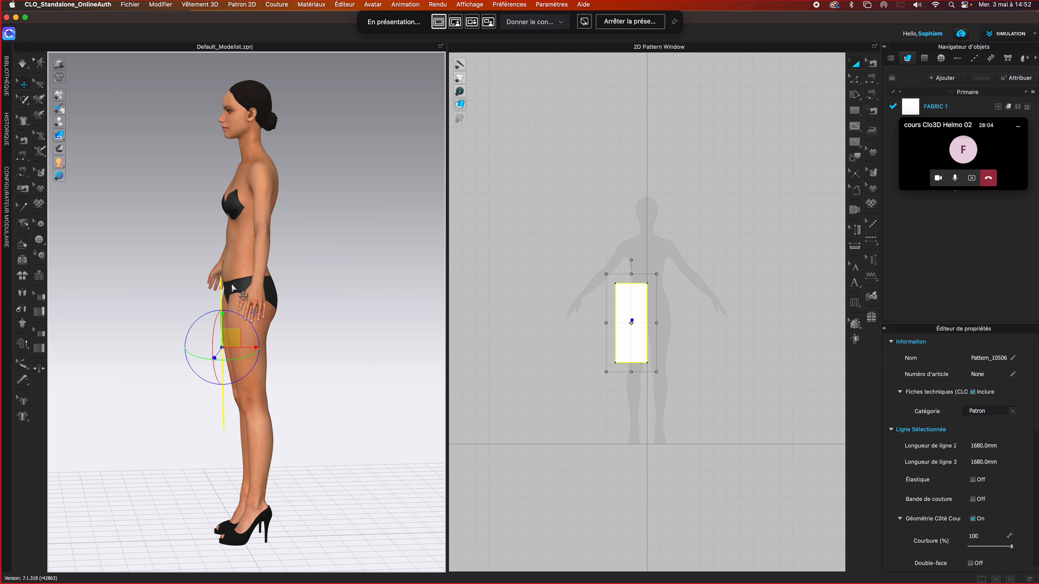
Move the rectangle forward along the depth axis, clear of the avatar, and place it nearly upright in front of her right thigh
right_click_drag(241, 301, 312, 328)
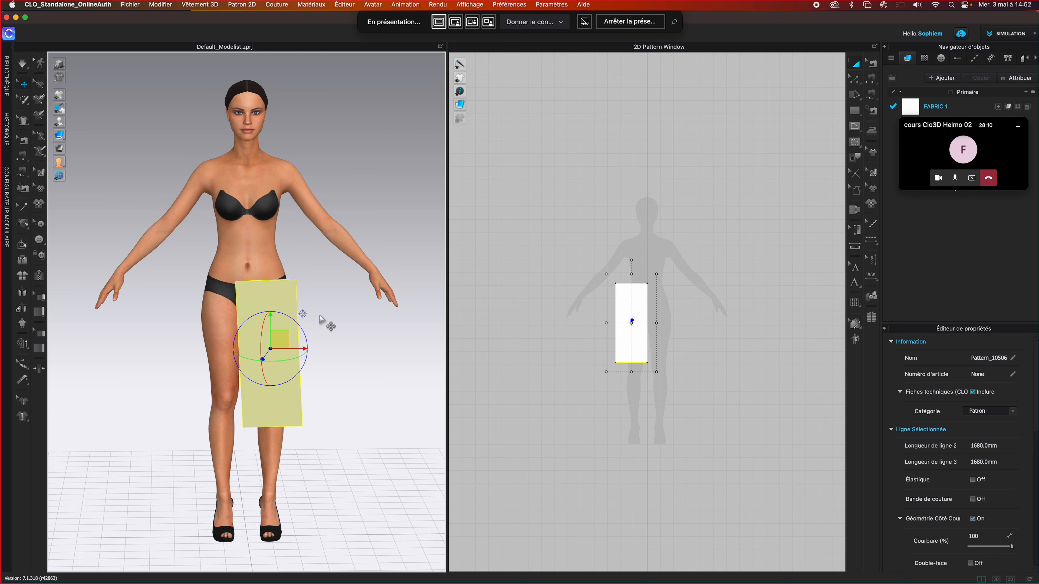
right_click_drag(320, 317, 320, 317)
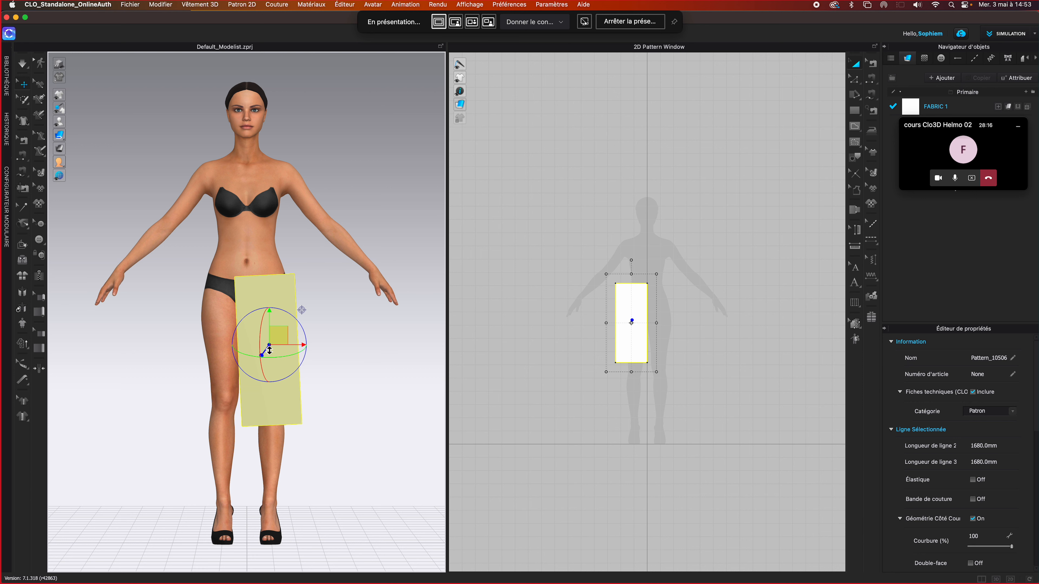
left_click_drag(269, 349, 270, 352)
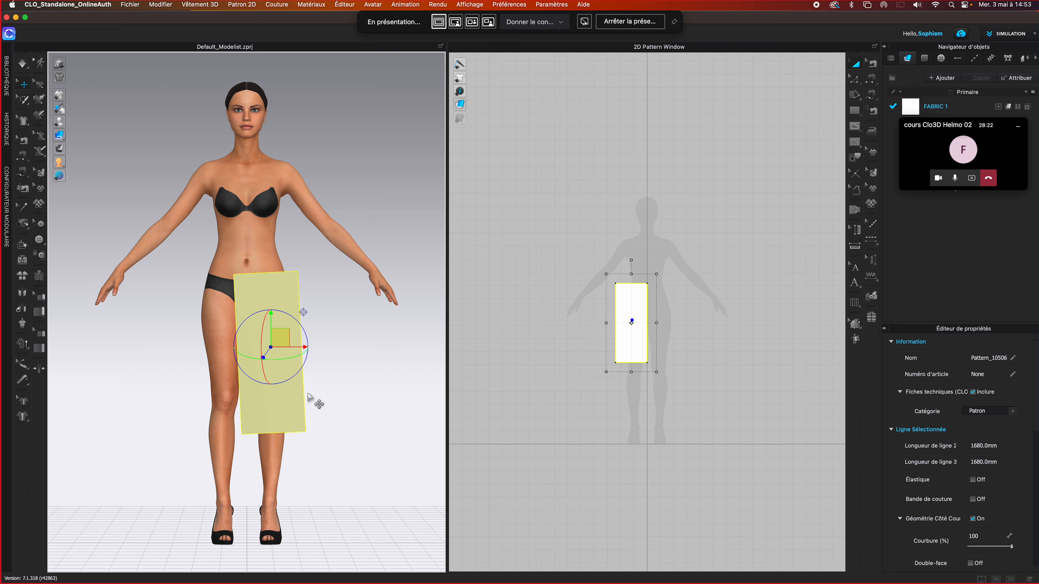
right_click_drag(370, 345, 321, 348)
key("2")
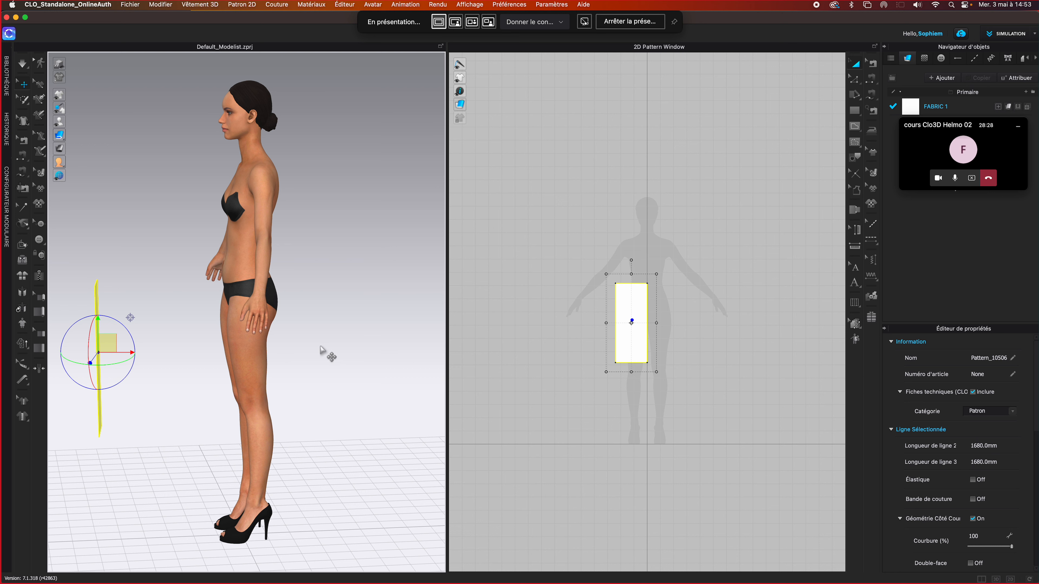
key("2")
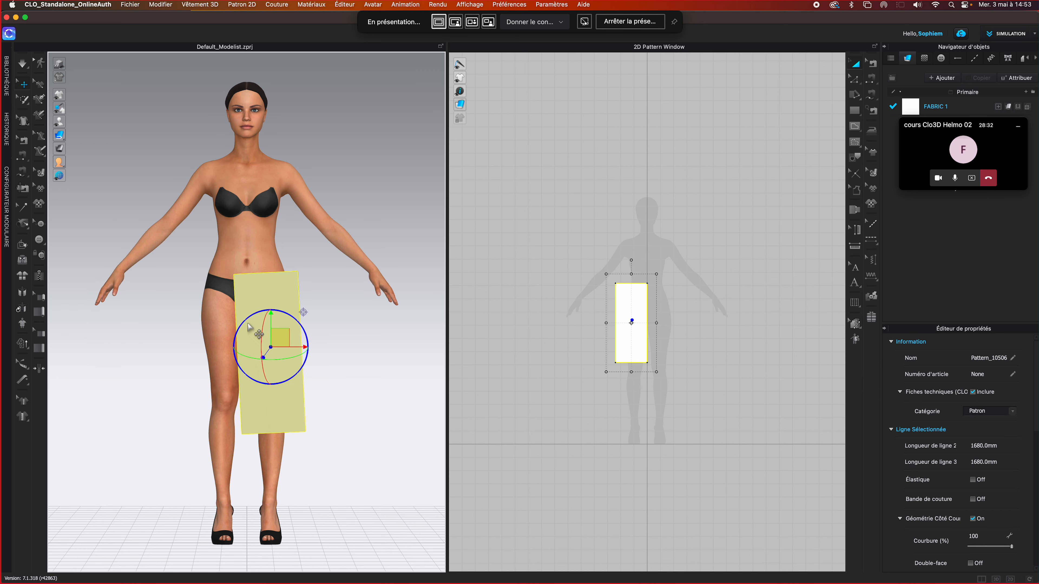
left_click_drag(286, 313, 226, 330)
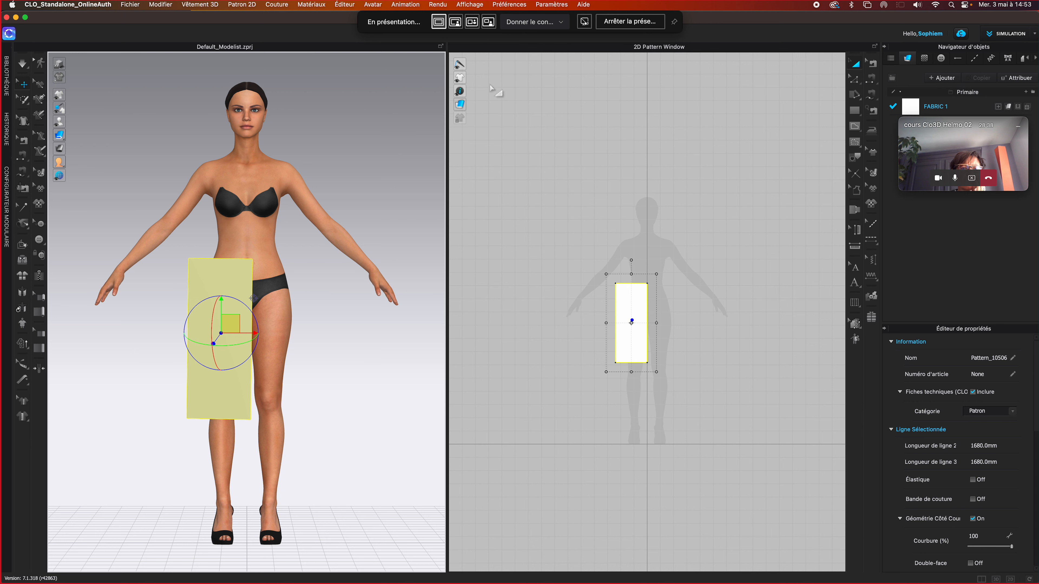
Set the gizmo to local coordinates (Coordonnée Locale)
left_click(546, 6)
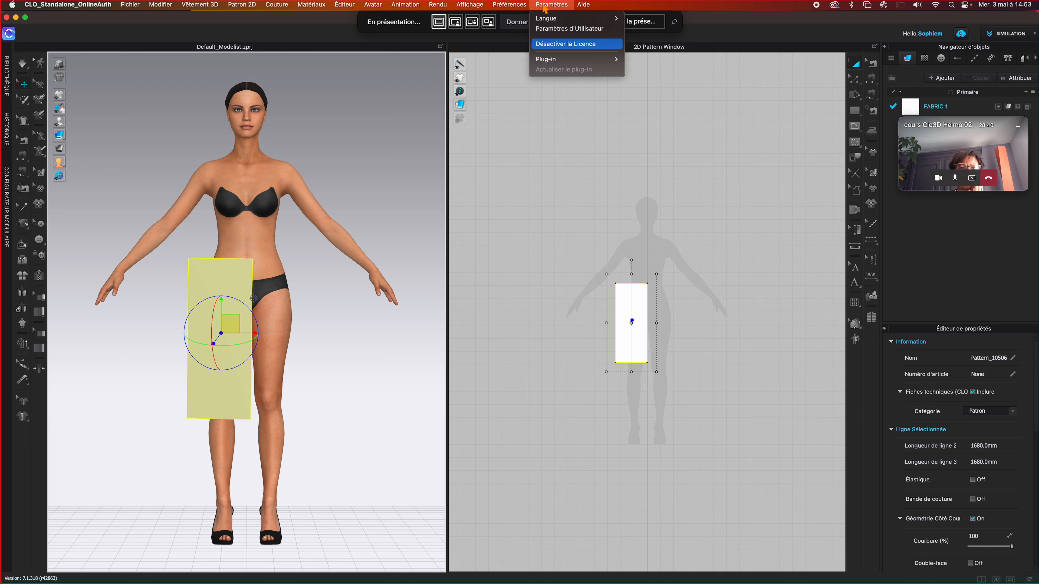
mouse_move(582, 8)
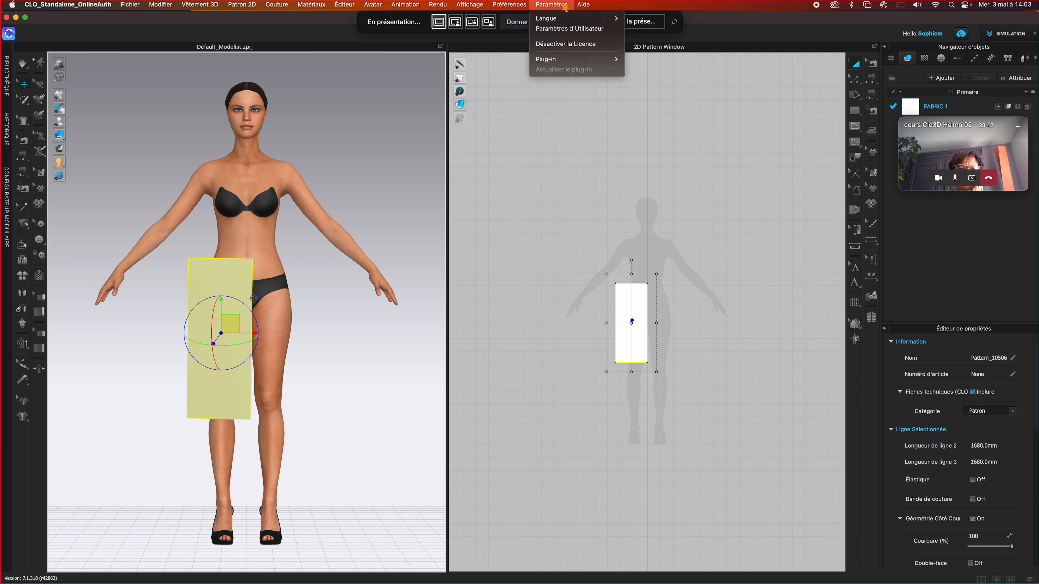
mouse_move(522, 5)
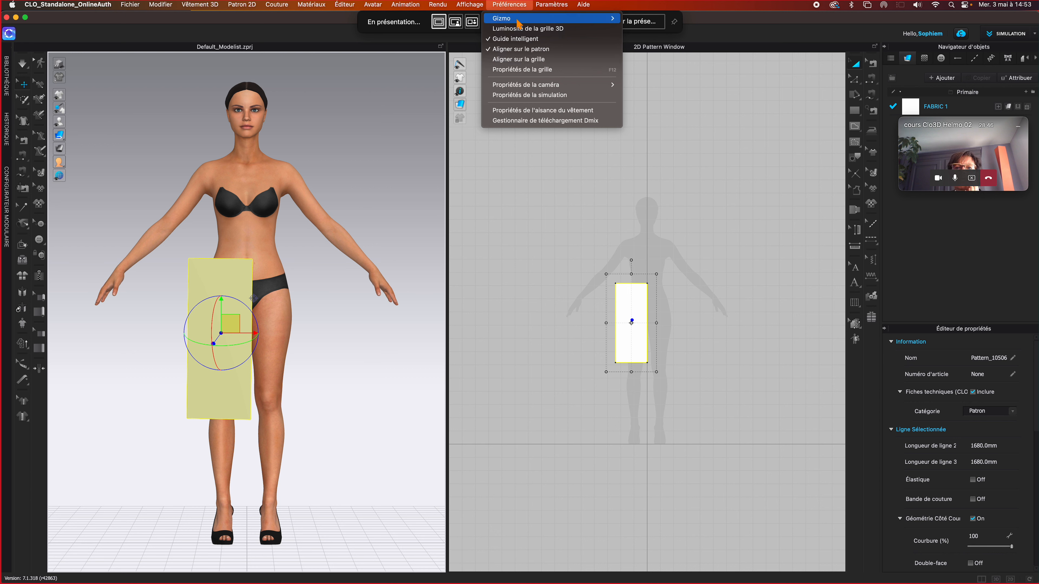
mouse_move(518, 23)
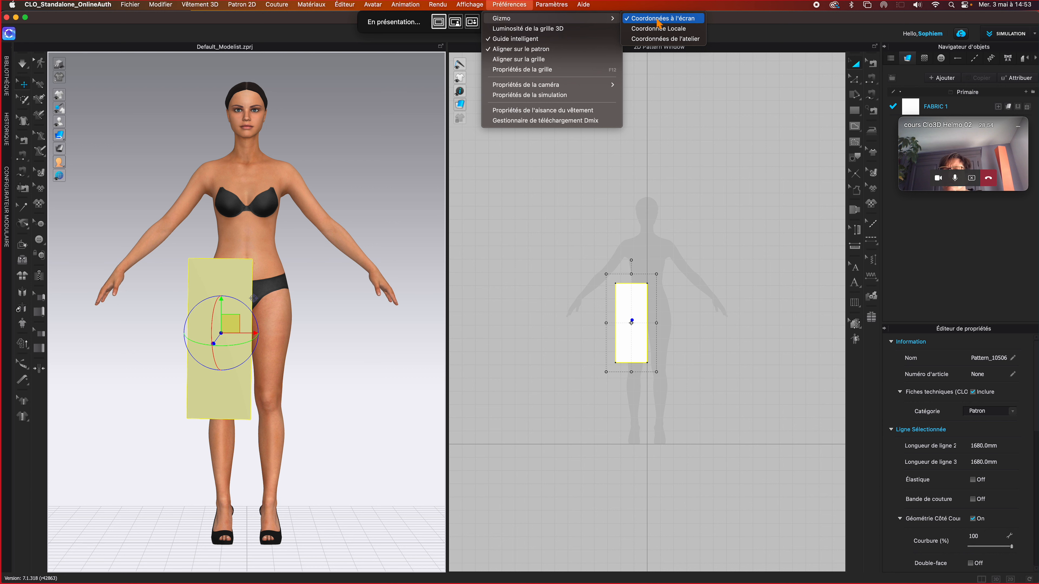
left_click(655, 29)
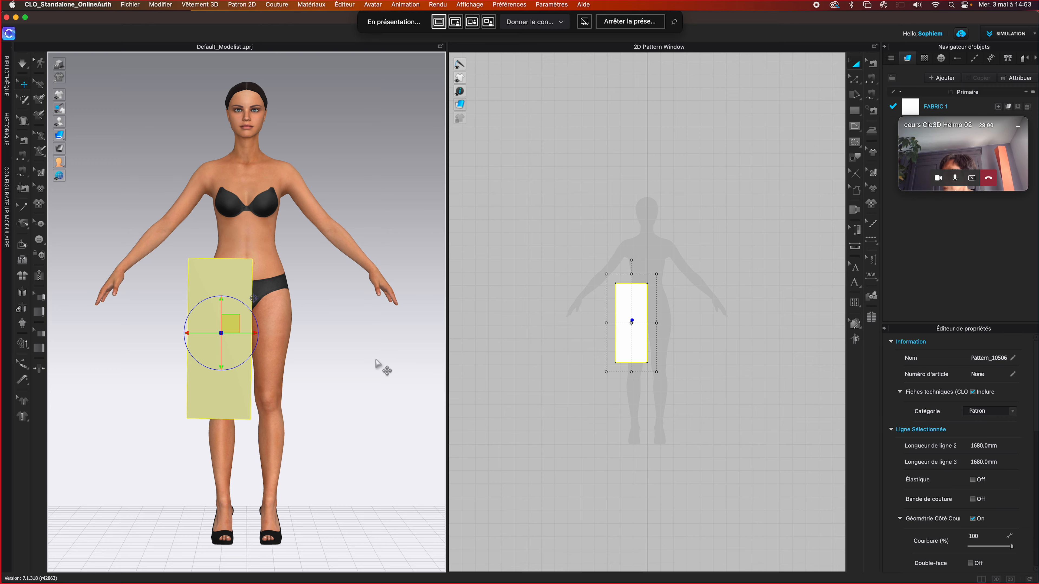
mouse_move(399, 341)
right_mouse_down()
mouse_move(364, 353)
mouse_move(354, 344)
mouse_move(403, 348)
right_mouse_up()
Set the gizmo to world coordinates (Coordonnées de l'atelier)
left_click(560, 4)
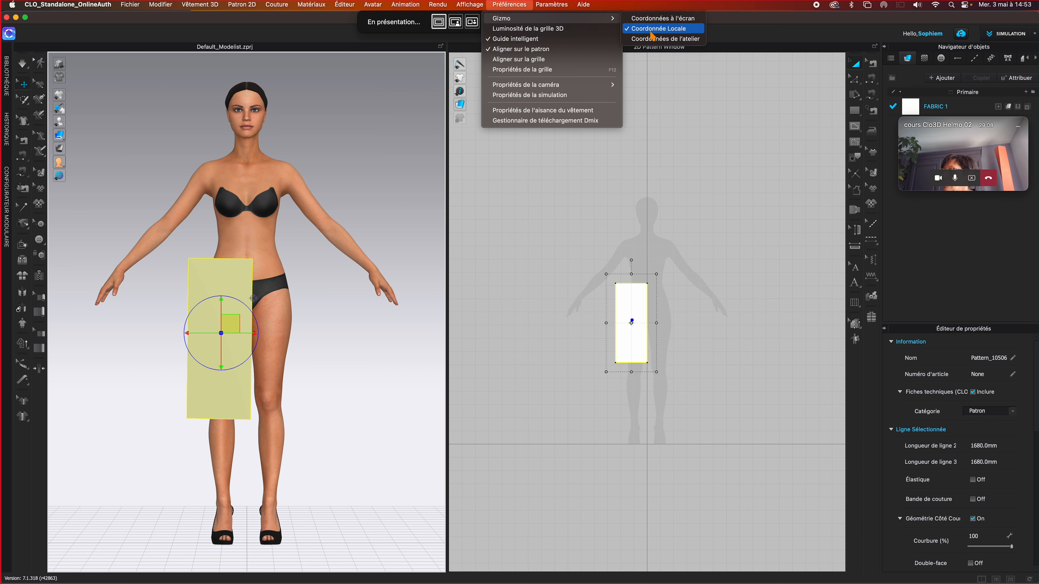
left_click(652, 39)
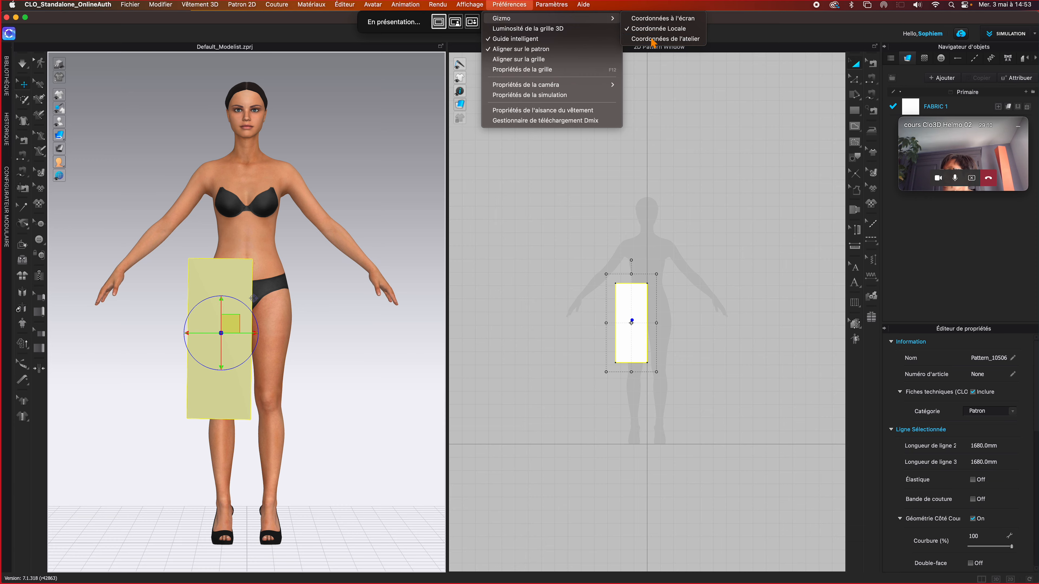
mouse_move(296, 345)
right_mouse_down()
mouse_move(251, 345)
mouse_move(330, 354)
mouse_move(295, 345)
right_mouse_up()
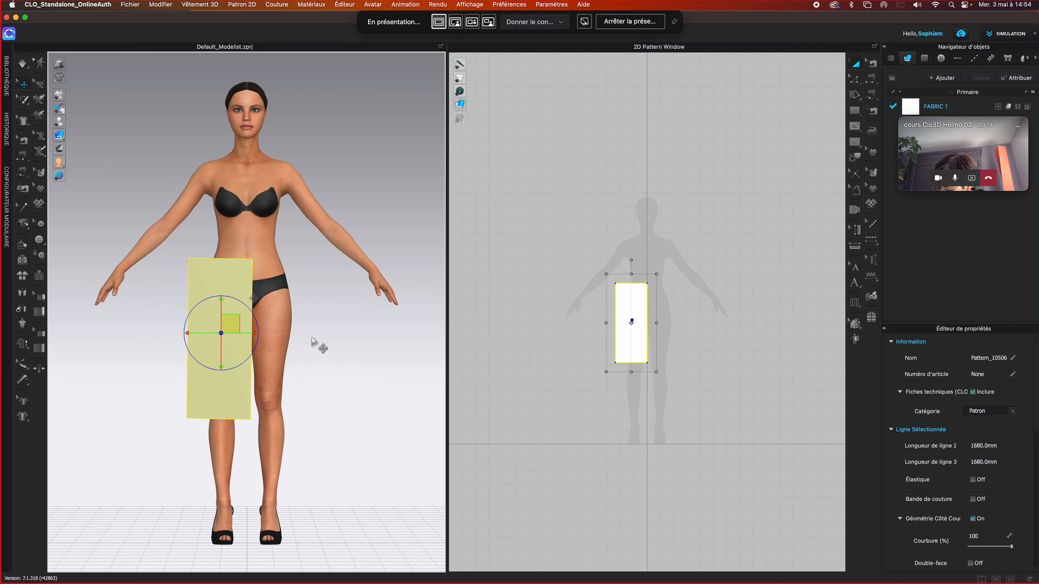
Set the gizmo back to screen coordinates (Coordonnées à l'écran) and check the selected coordinate mode
left_click(566, 9)
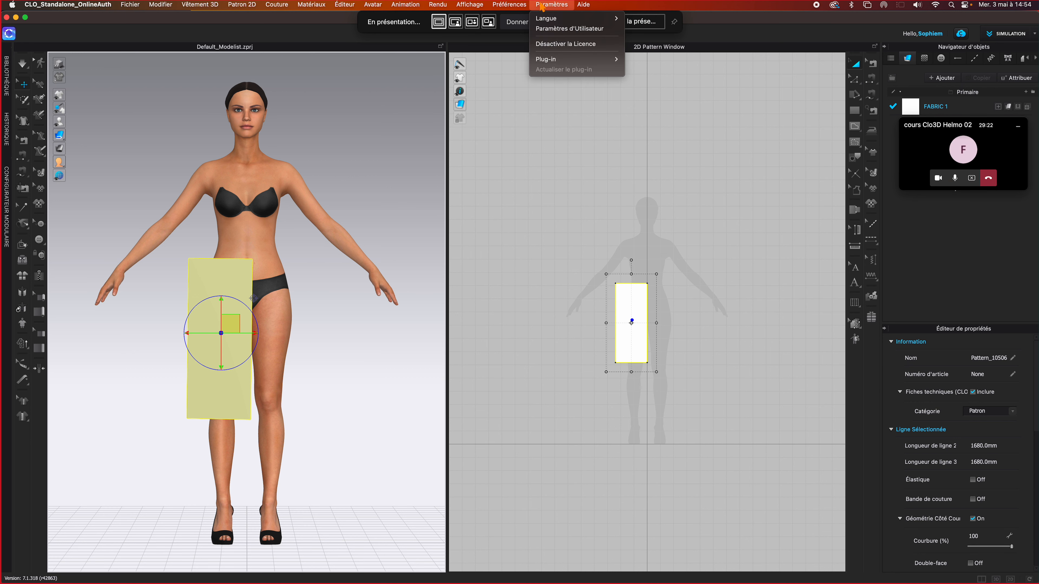
mouse_move(522, 5)
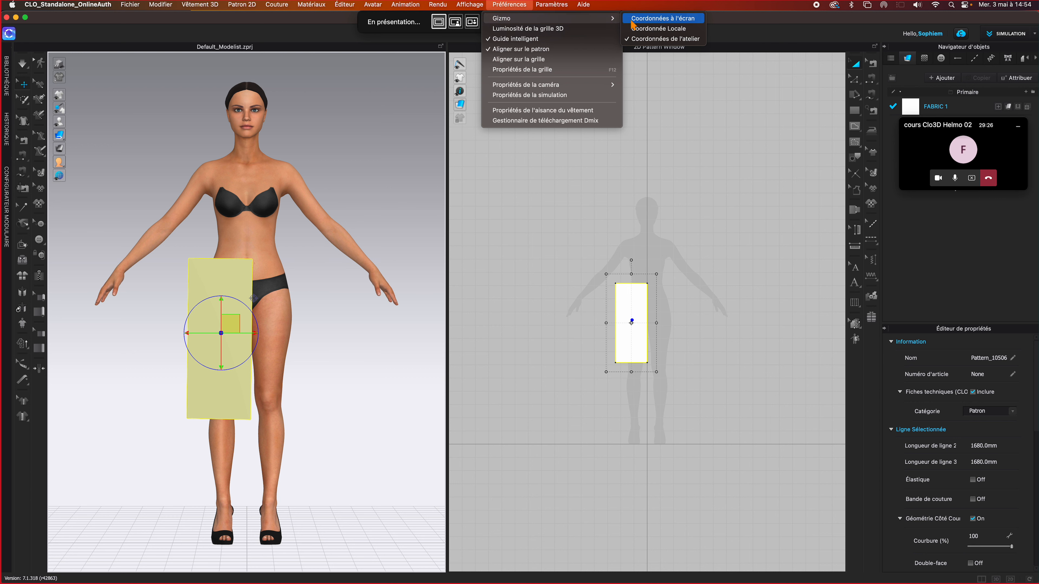
left_click(632, 20)
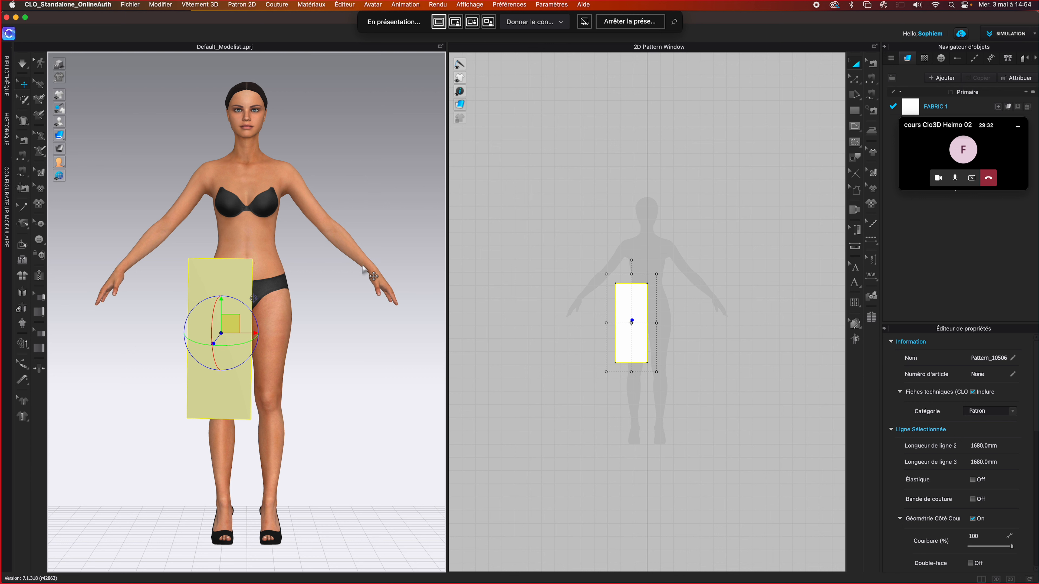
left_click(523, 7)
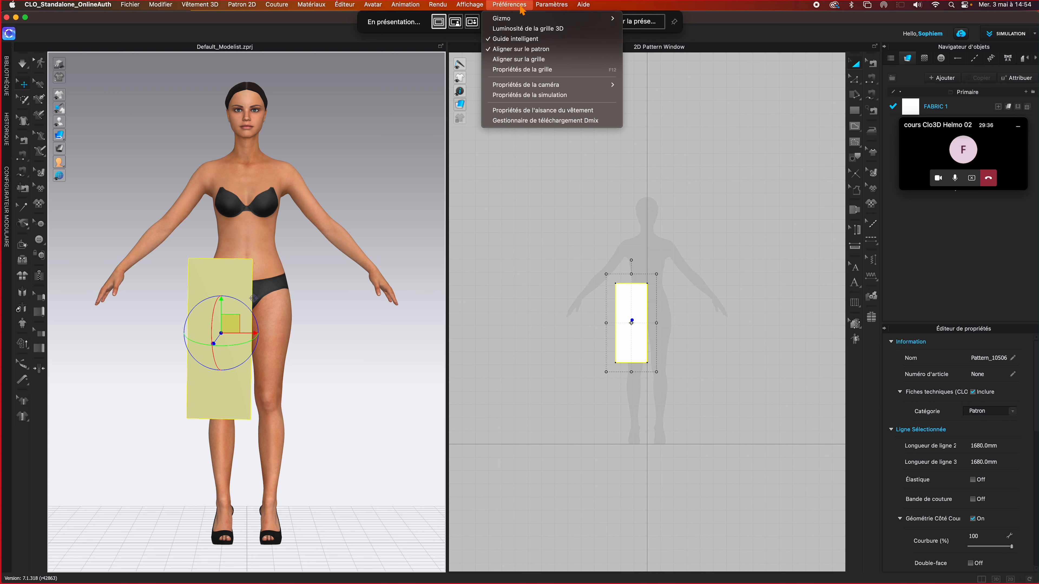
mouse_move(525, 21)
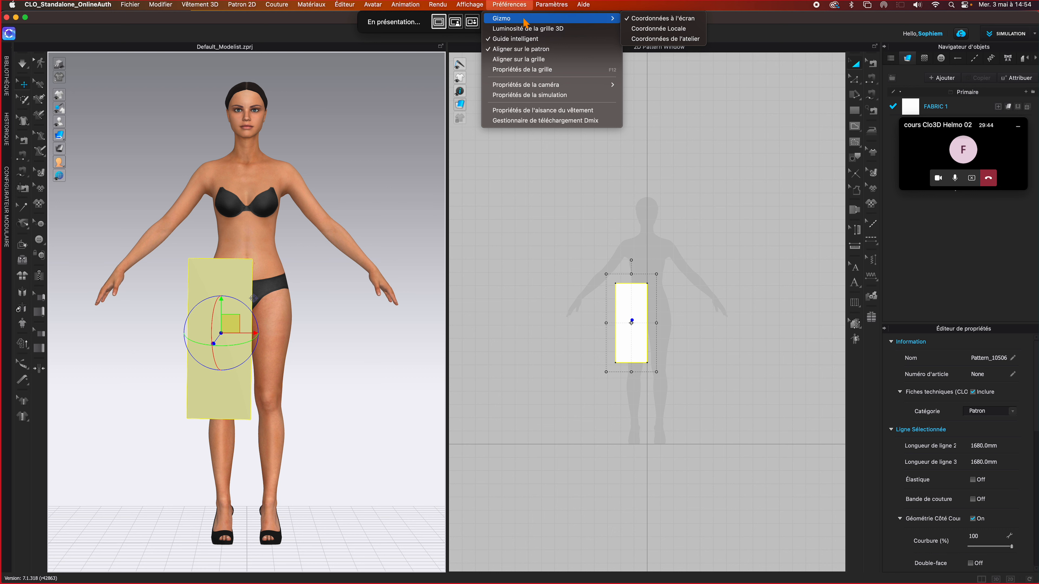
left_click(508, 250)
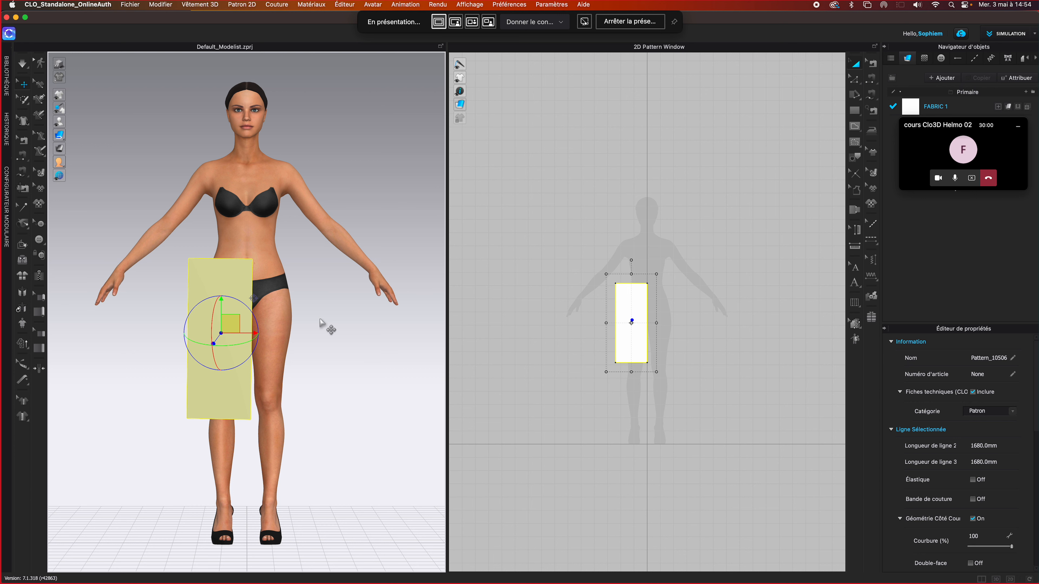
Examine the rectangle's distance from the avatar from the side, and return to the front view
right_click_drag(327, 318, 286, 323)
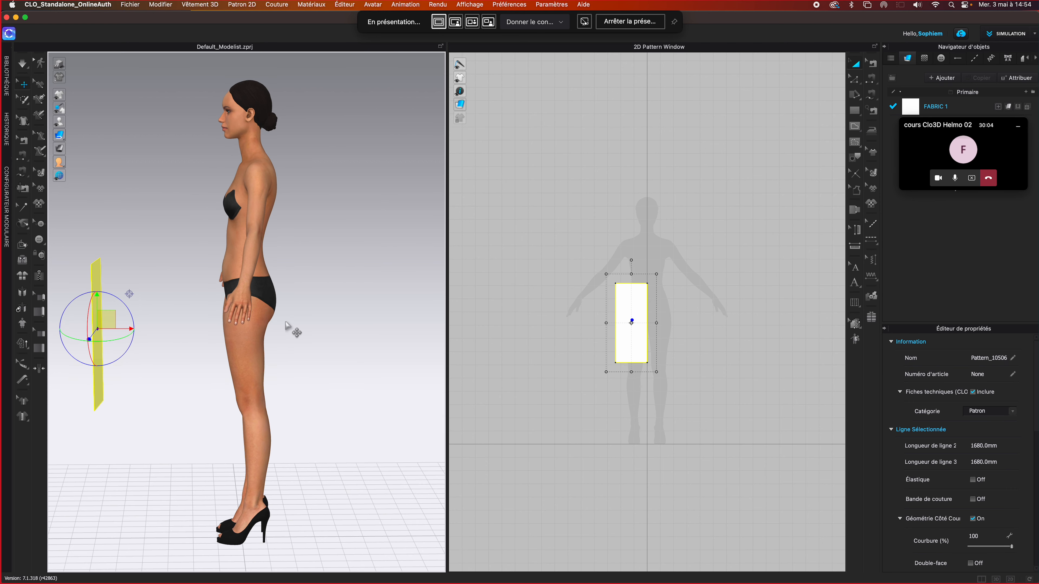
key("2")
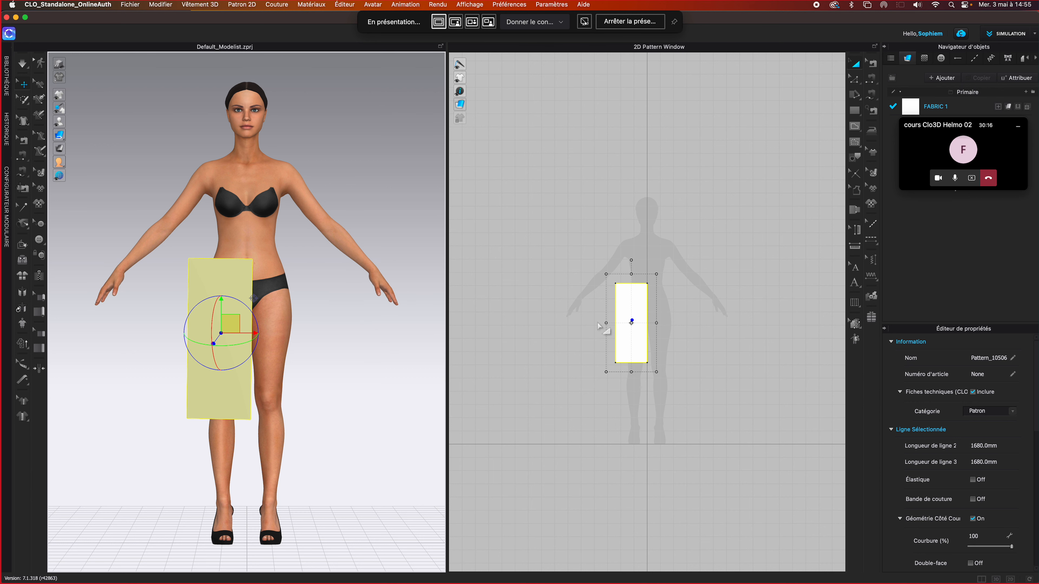
Examine the rectangle on the avatar silhouette in the 2D pattern window at close and wide zoom levels, panning around it
scroll(664, 320, "up", 5)
middle_click_drag(657, 330, 722, 288)
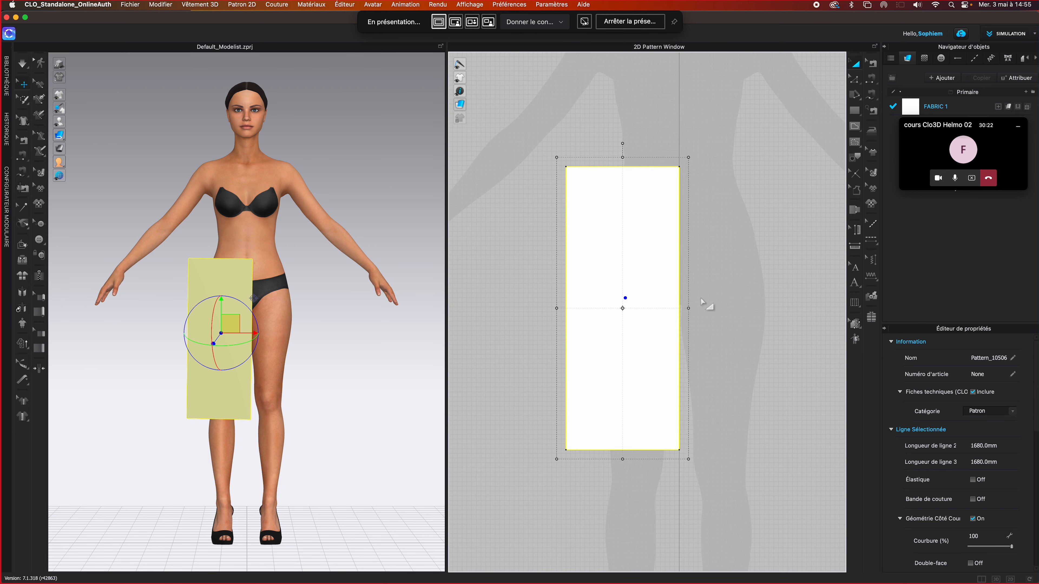
scroll(702, 302, "down", 4)
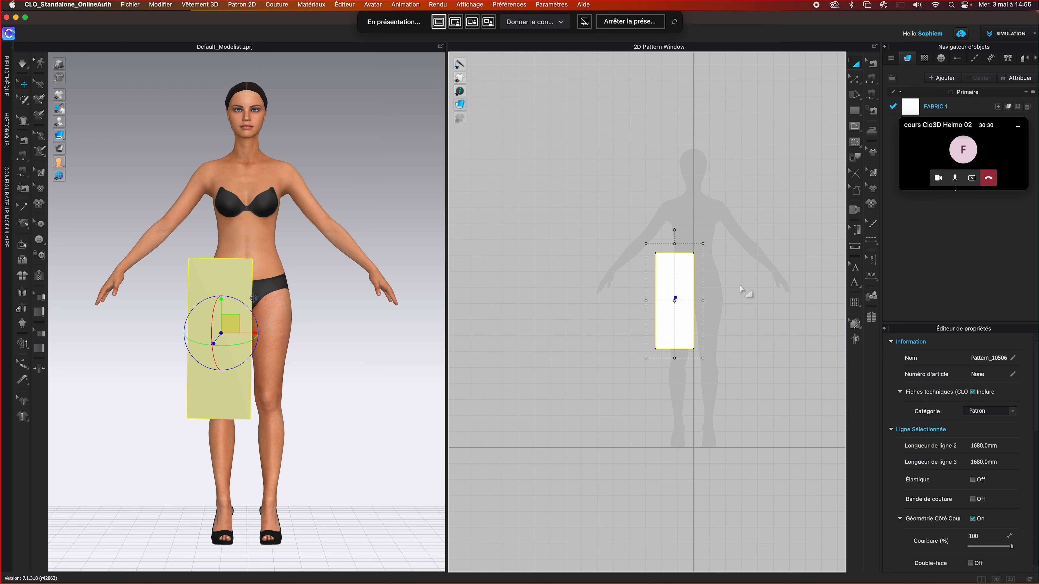
scroll(741, 289, "up", 4)
scroll(743, 291, "down", 3)
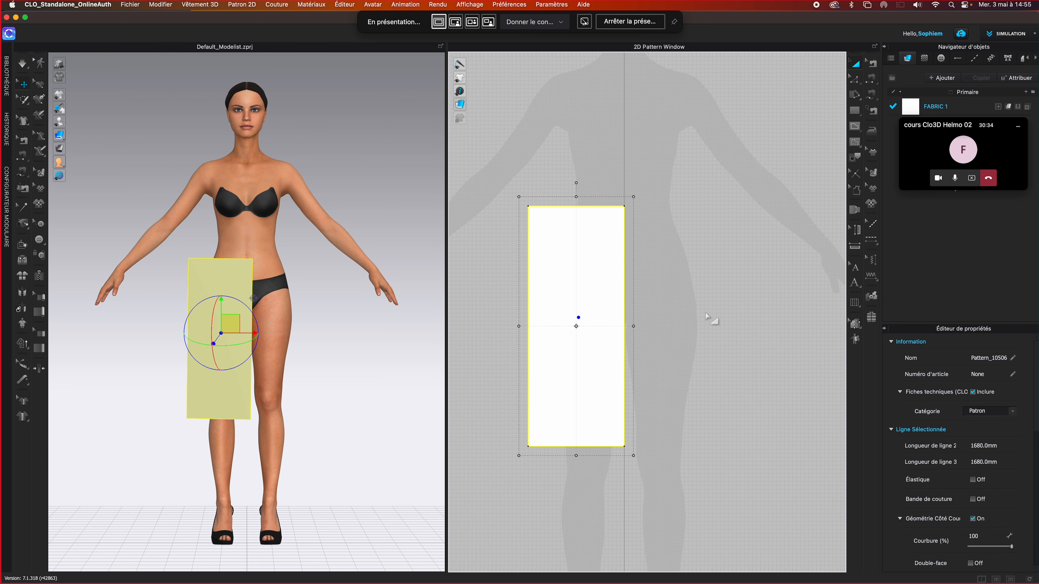
scroll(709, 319, "up", 5)
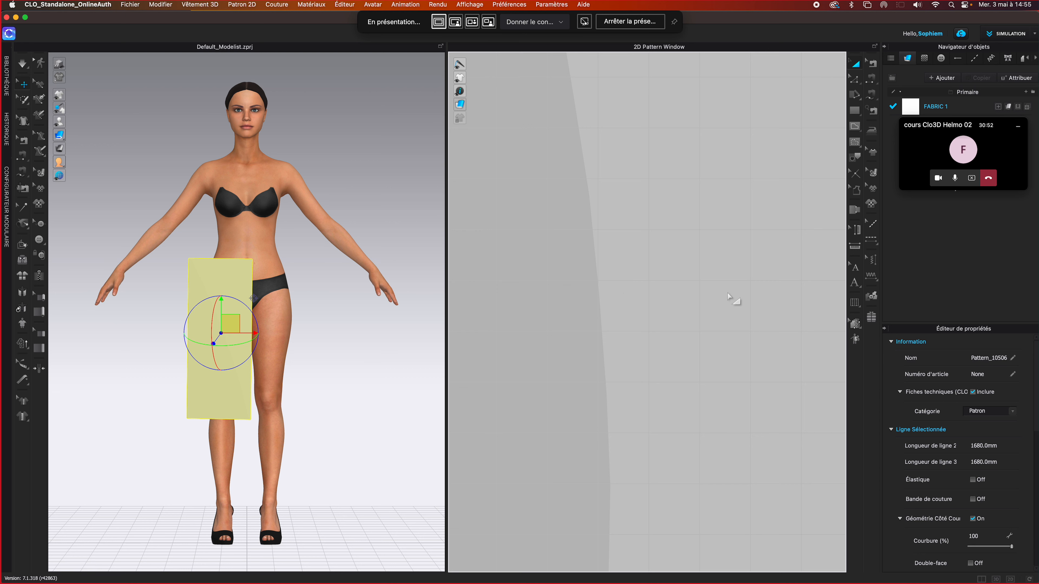
scroll(719, 295, "down", 5)
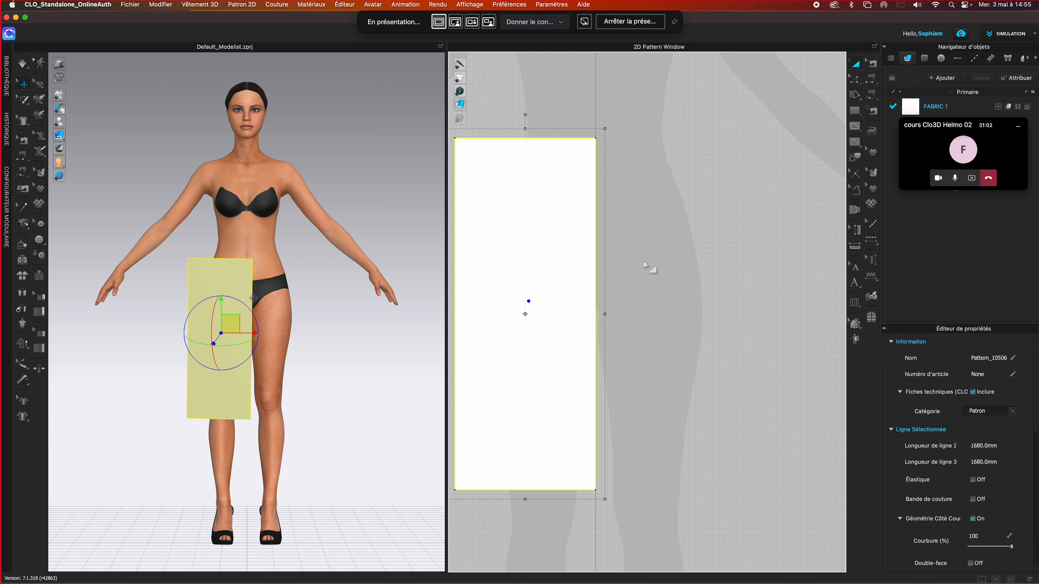
mouse_move(555, 268)
left_mouse_down()
mouse_move(605, 269)
mouse_move(545, 257)
mouse_move(554, 269)
left_mouse_up()
middle_click_drag(648, 191, 736, 204)
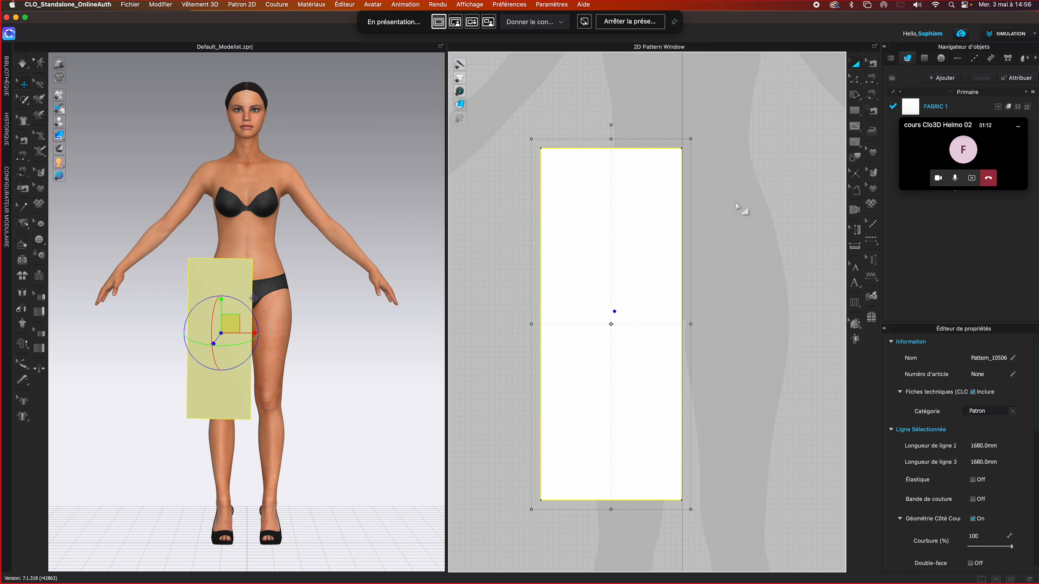
middle_click_drag(735, 202, 733, 202)
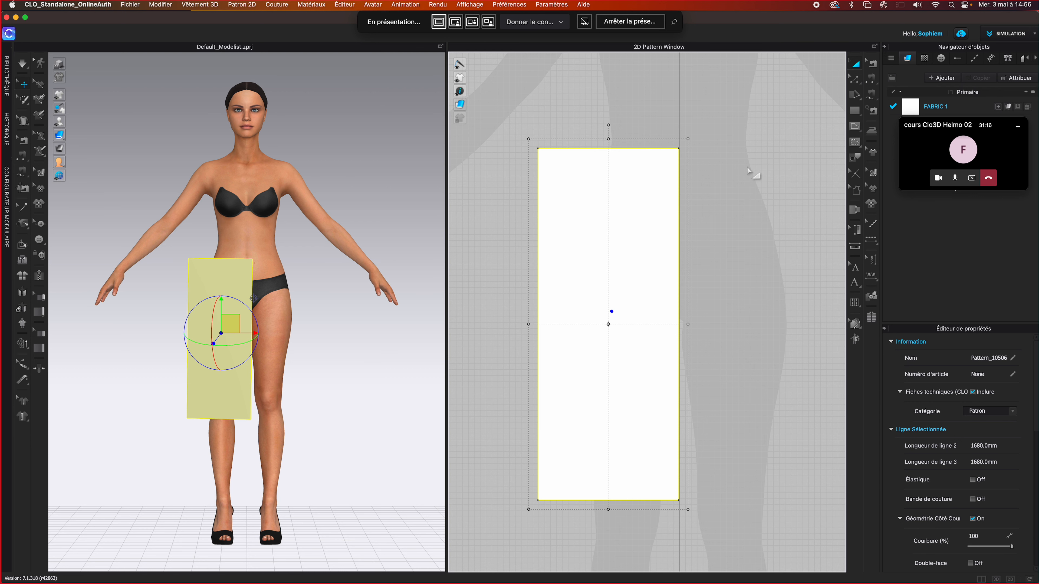
scroll(747, 168, "down", 5)
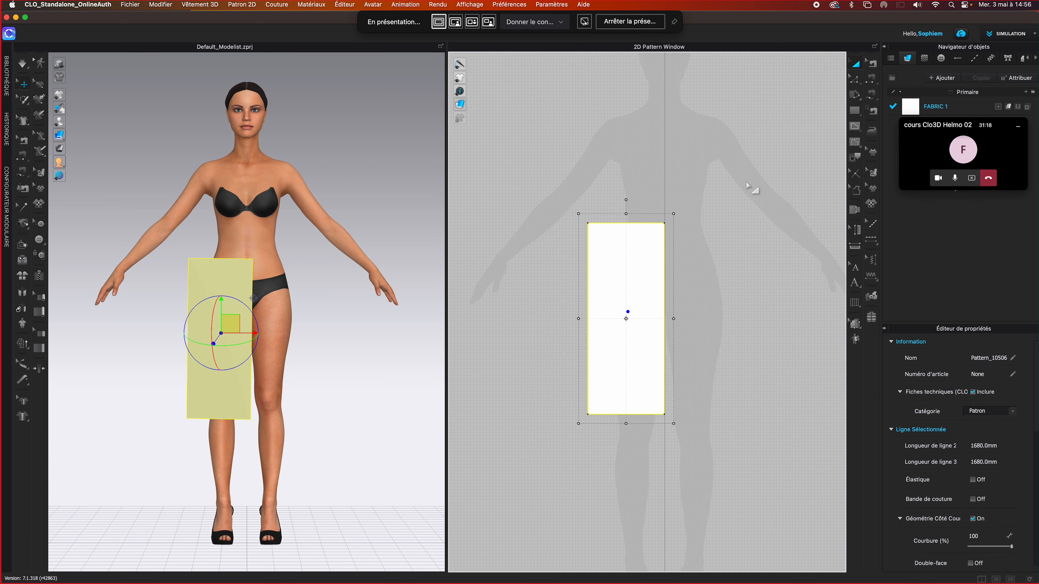
scroll(746, 183, "up", 5)
scroll(746, 183, "down", 3)
scroll(731, 256, "down", 3)
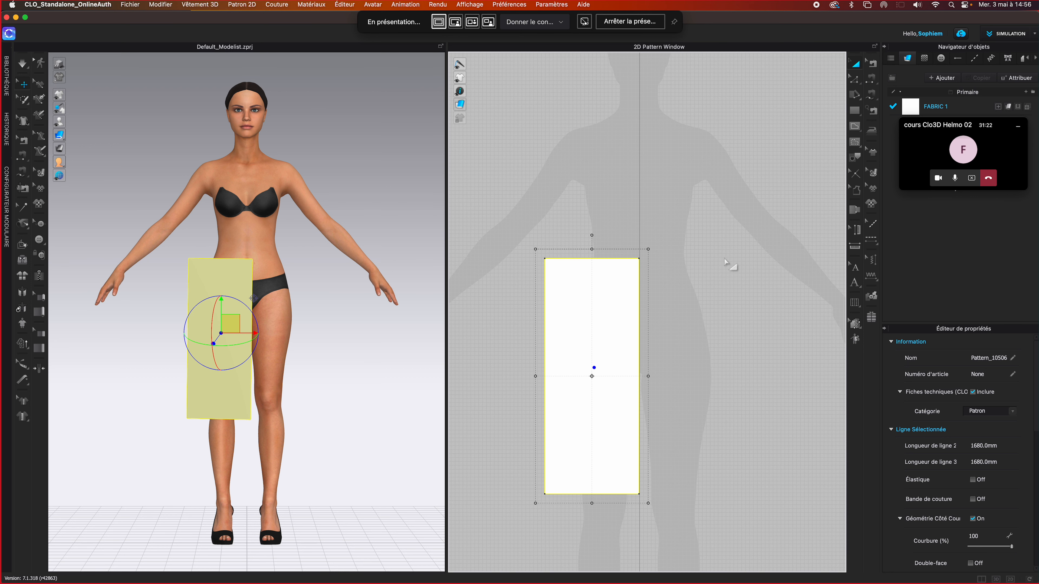
scroll(728, 262, "up", 5)
scroll(729, 262, "down", 6)
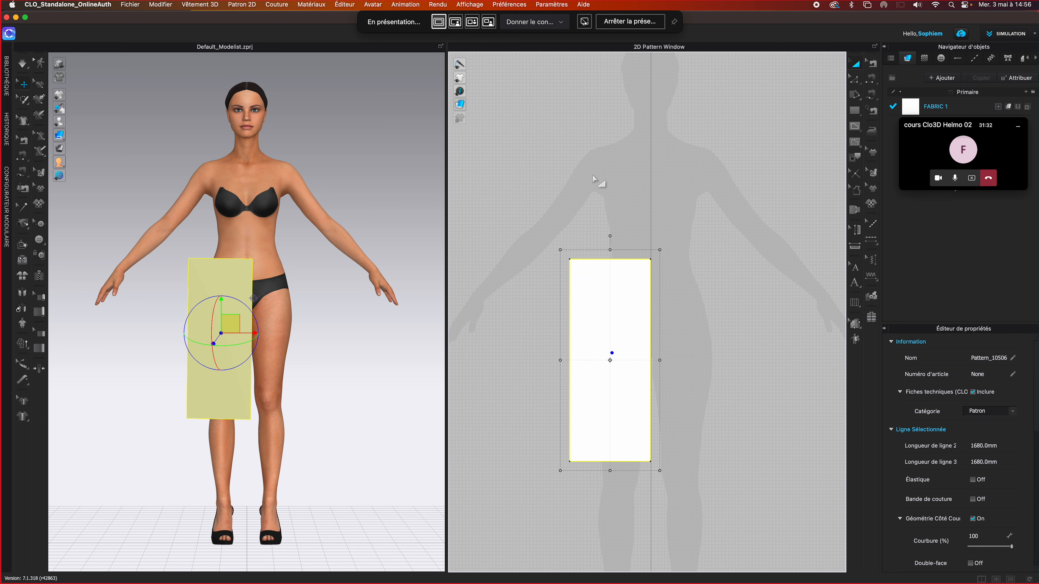
mouse_move(594, 179)
middle_mouse_down()
mouse_move(728, 146)
mouse_move(590, 165)
middle_mouse_up()
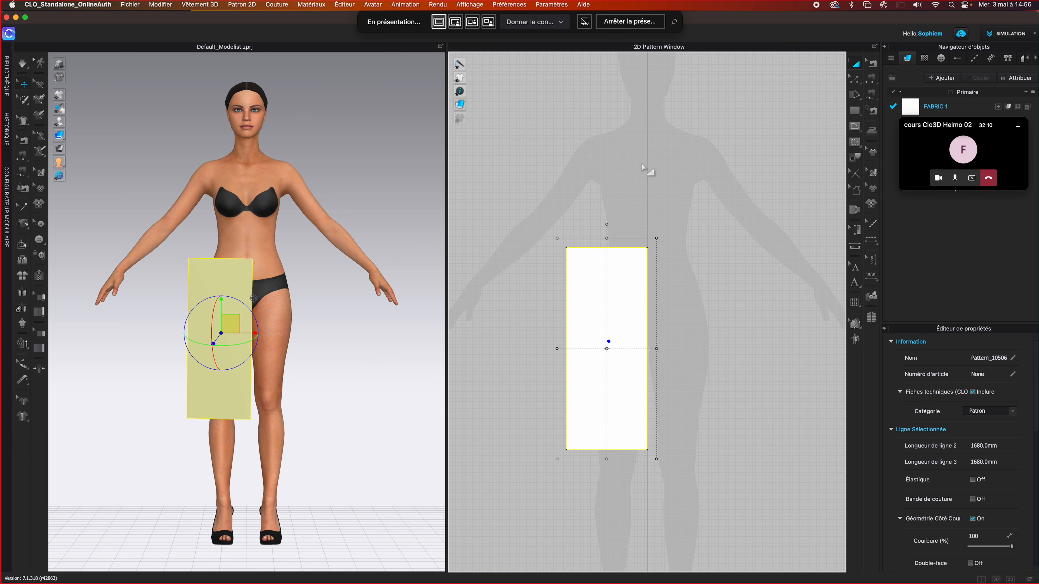
mouse_move(641, 166)
right_mouse_down()
mouse_move(722, 110)
mouse_move(746, 174)
mouse_move(662, 125)
mouse_move(716, 167)
mouse_move(628, 166)
mouse_move(684, 157)
mouse_move(656, 157)
right_mouse_up()
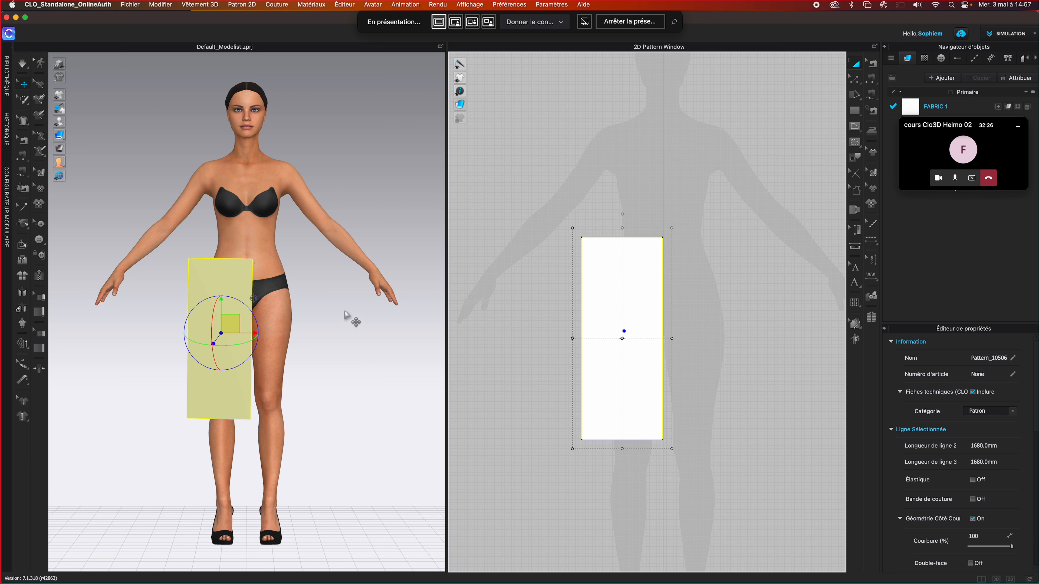
Examine the avatar and rectangle in the 3D window by zooming in and out and shifting the view
scroll(343, 318, "up", 3)
scroll(341, 246, "down", 3)
middle_click_drag(341, 246, 334, 305)
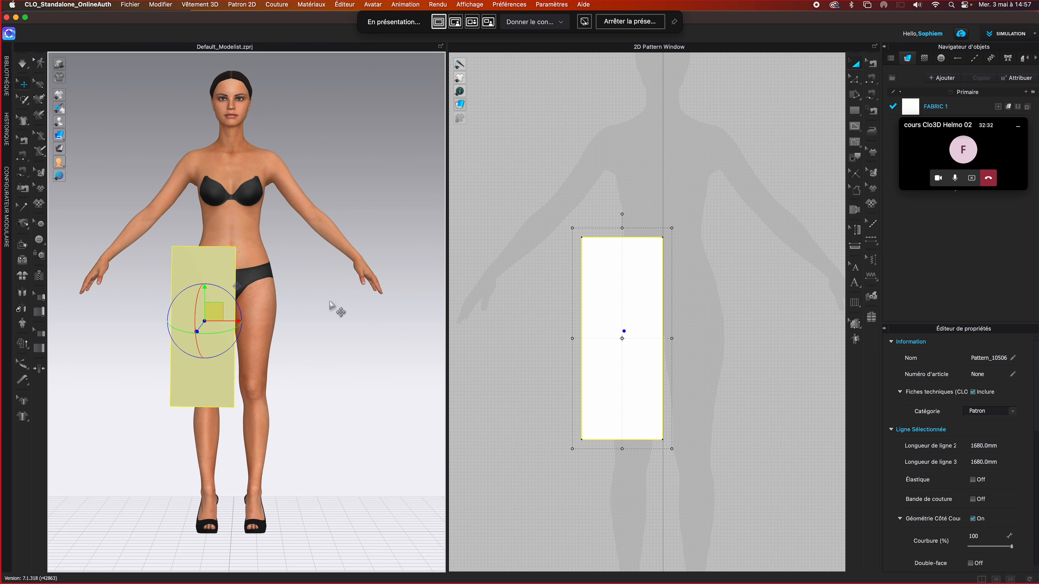
Deselect the rectangle, adjust the 3D view slightly, and examine the whole avatar silhouette with the rectangle in the 2D pattern window
left_click(339, 304)
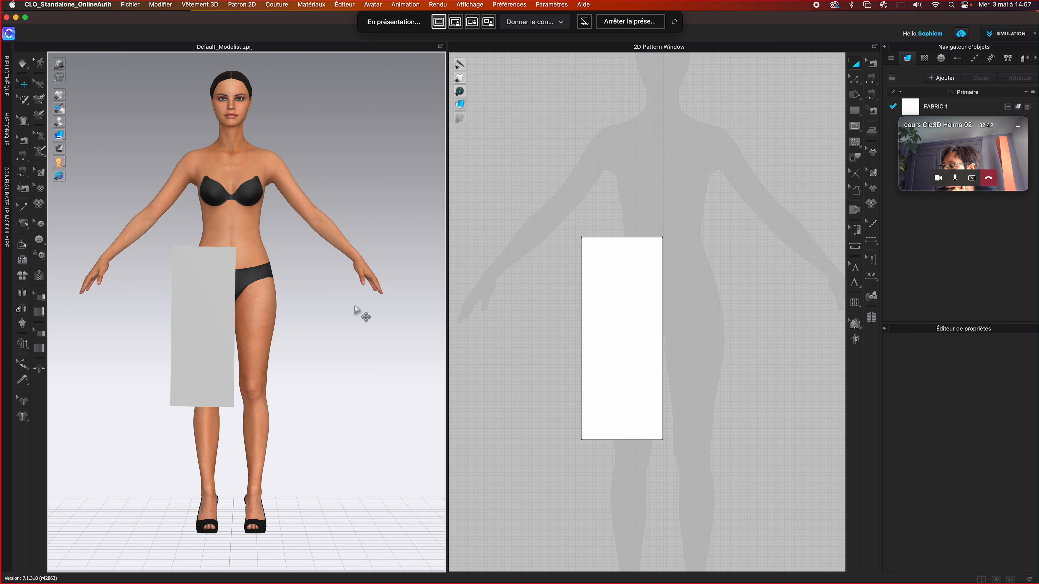
mouse_move(315, 336)
middle_mouse_down()
mouse_move(336, 222)
mouse_move(484, 326)
mouse_move(295, 410)
mouse_move(323, 216)
mouse_move(394, 311)
mouse_move(280, 340)
mouse_move(274, 359)
mouse_move(309, 334)
middle_mouse_up()
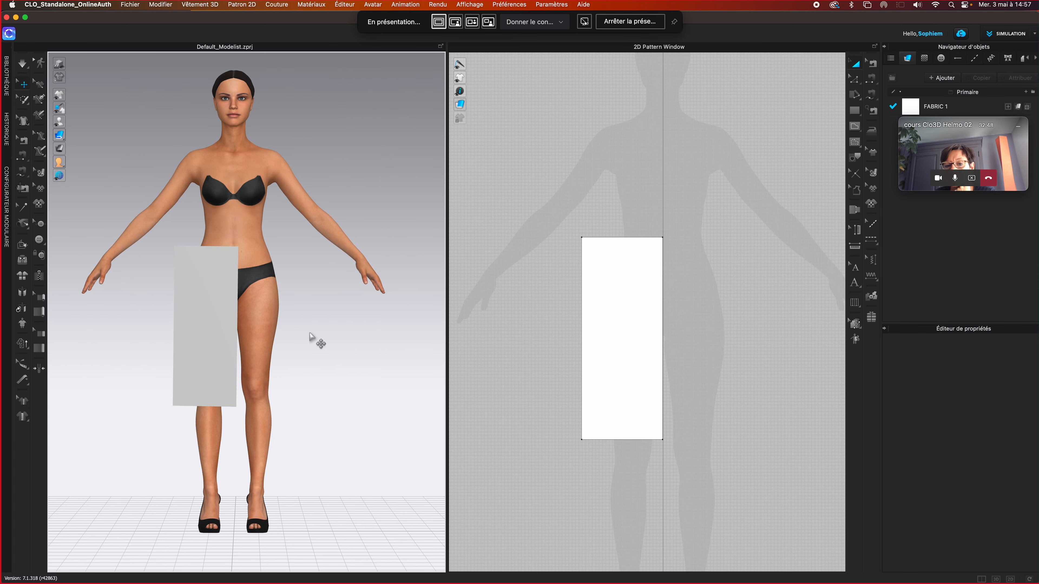
scroll(578, 290, "down", 3)
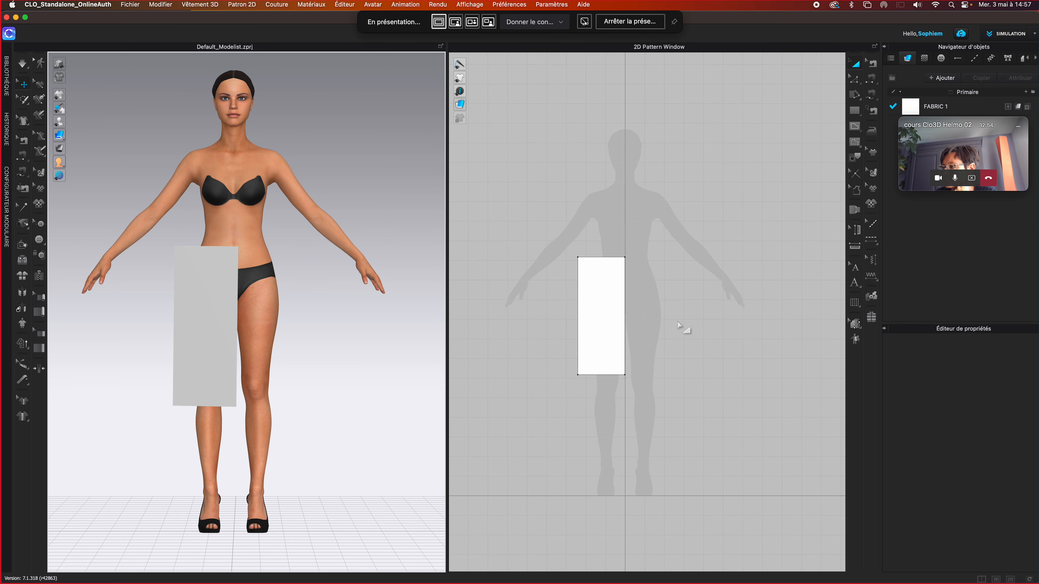
mouse_move(674, 325)
right_mouse_down()
mouse_move(765, 306)
mouse_move(596, 362)
mouse_move(730, 325)
mouse_move(623, 325)
mouse_move(768, 336)
mouse_move(654, 204)
mouse_move(743, 240)
mouse_move(675, 391)
mouse_move(673, 325)
right_mouse_up()
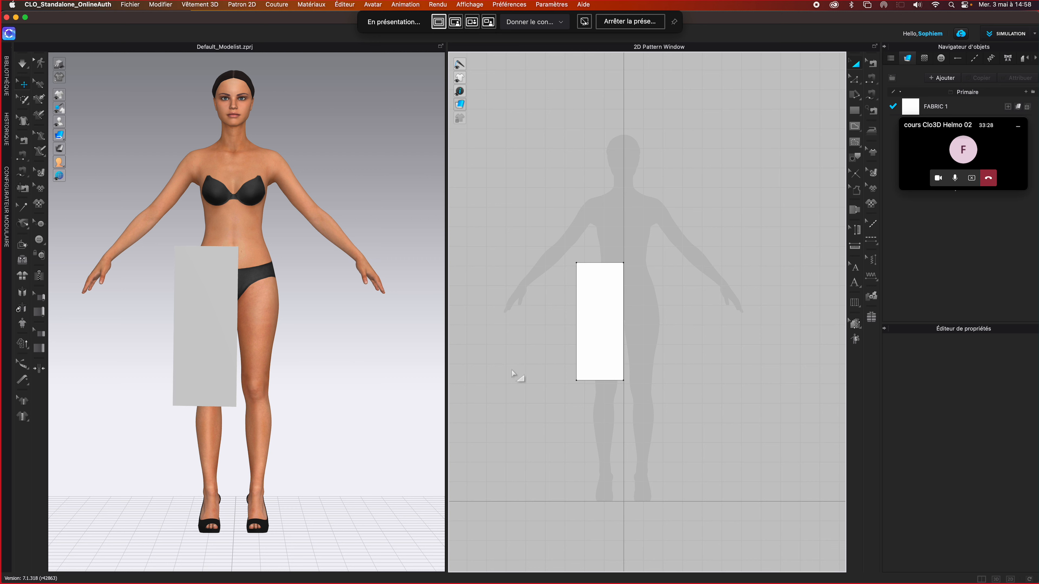
Fit the 2D view to the rectangle with Zoom à la Sélection and clear the selection
left_click(606, 313)
left_click(599, 315)
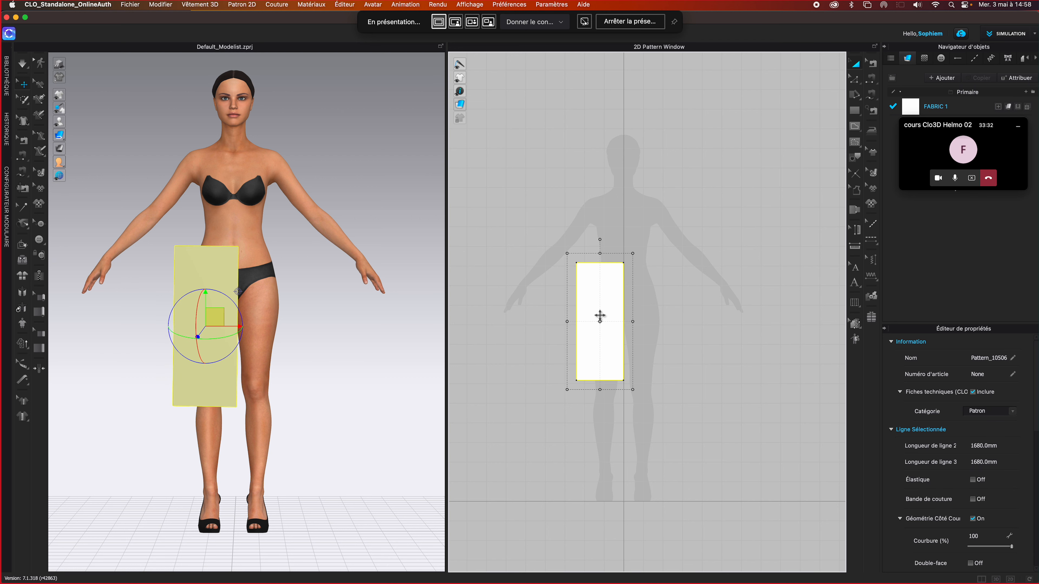
right_click(599, 315)
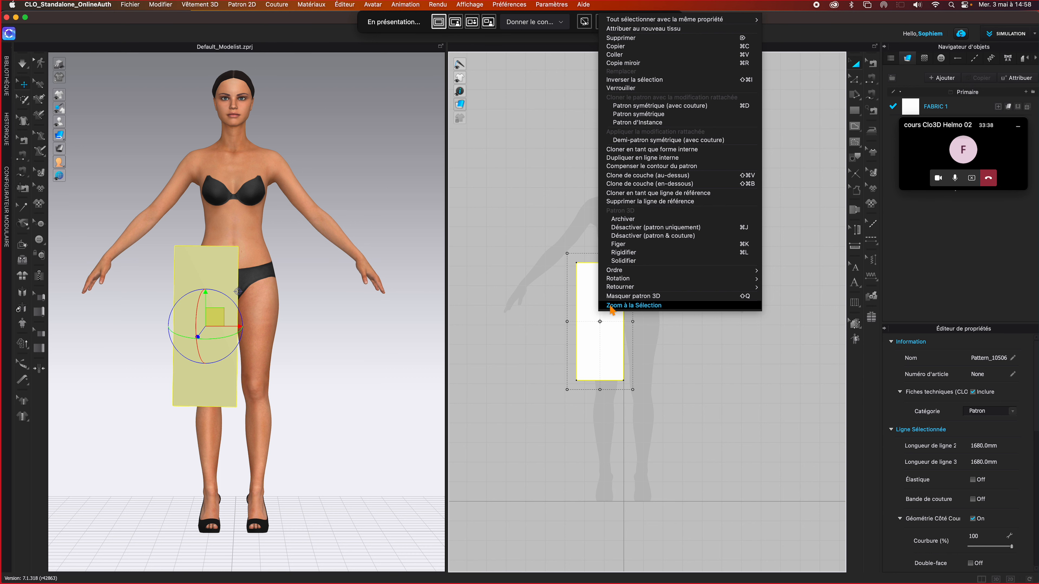
left_click(621, 305)
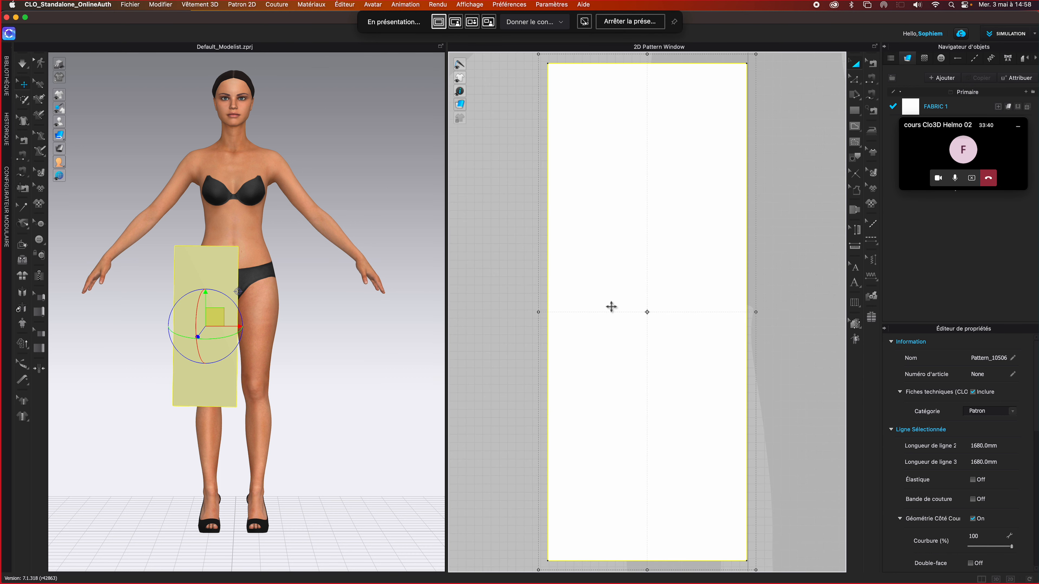
key("Escape")
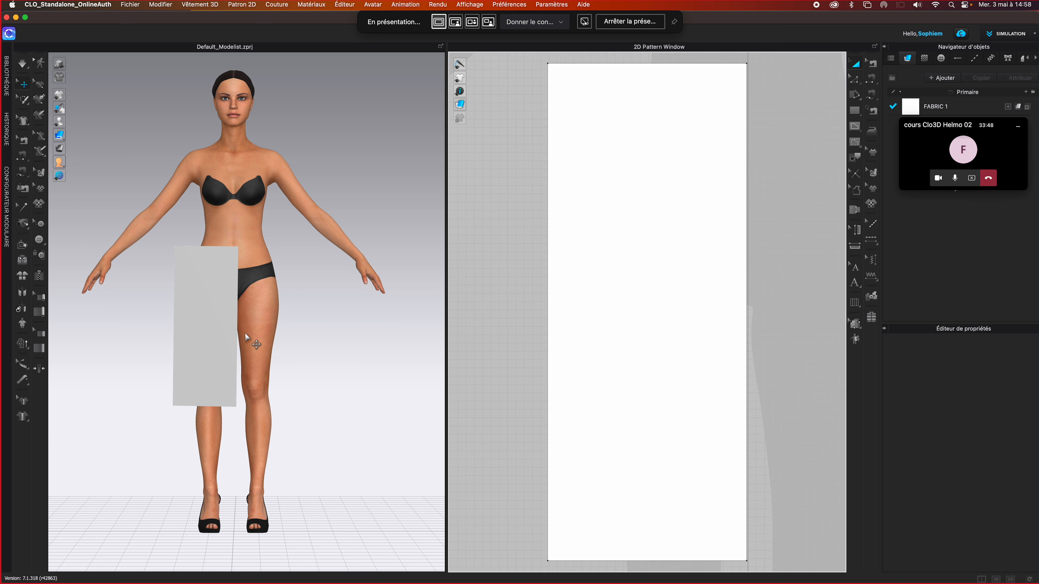
Compare Mise au point zoom and Dézoomer pour tout voir on the rectangle in the 3D window, ending focused on it
left_click(213, 329)
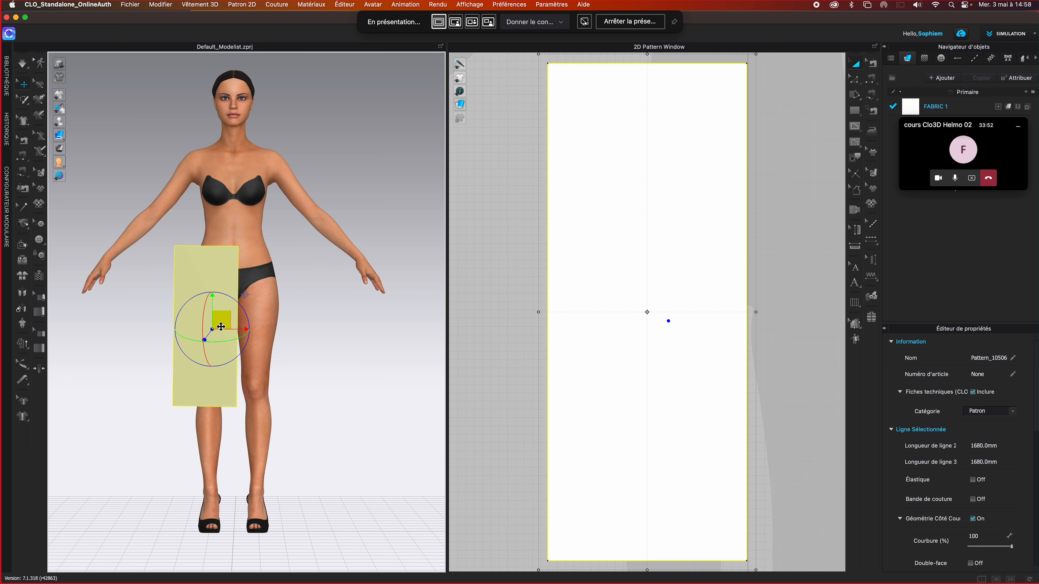
right_click(222, 326)
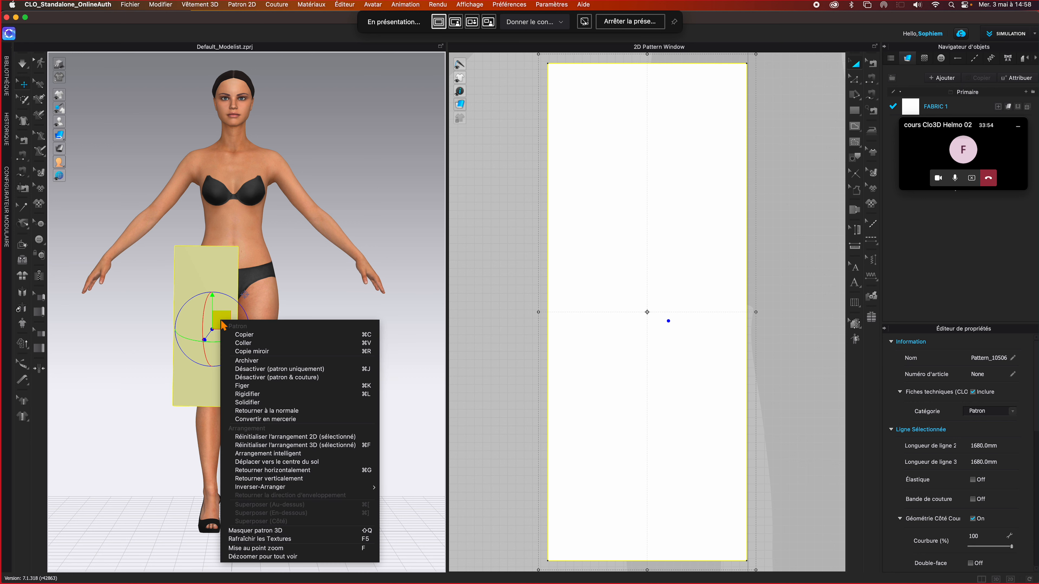
left_click(282, 550)
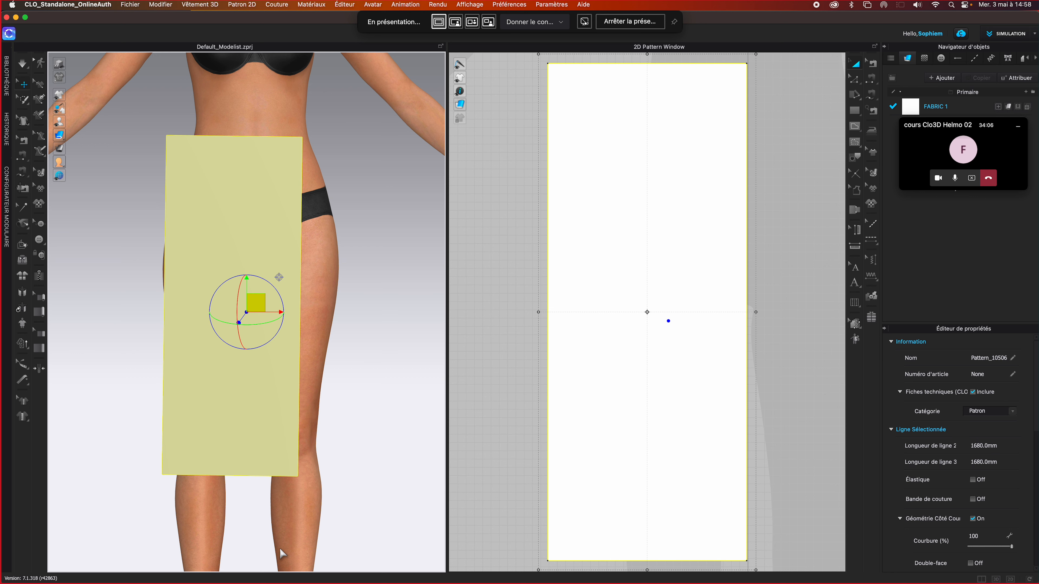
right_click(261, 303)
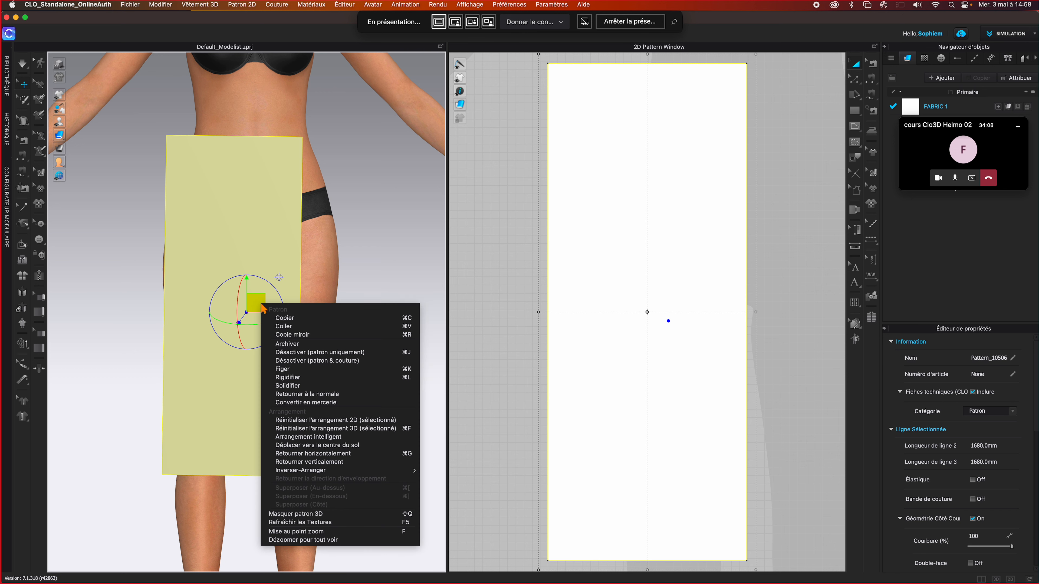
left_click(305, 539)
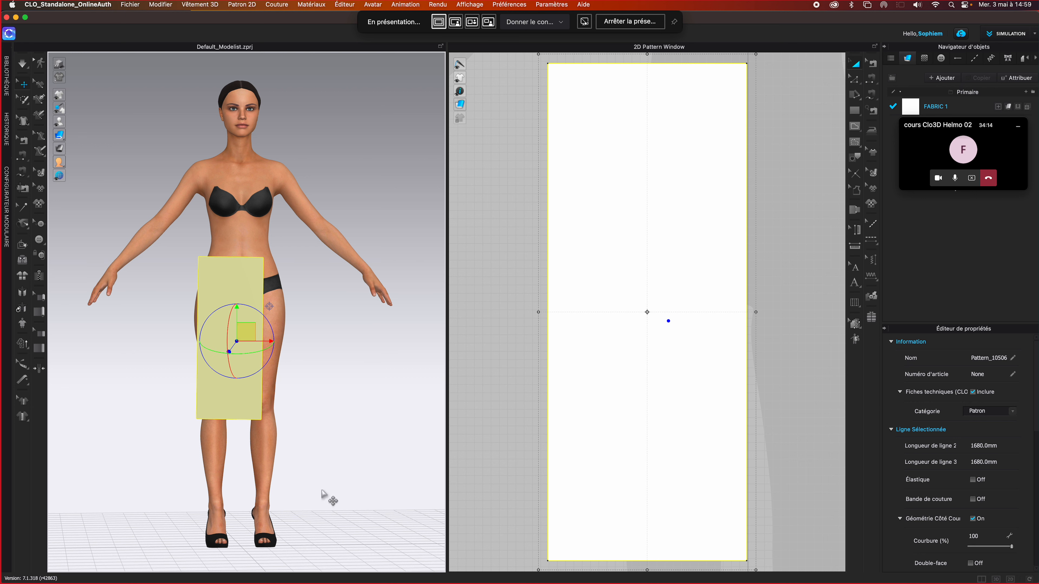
right_click(241, 335)
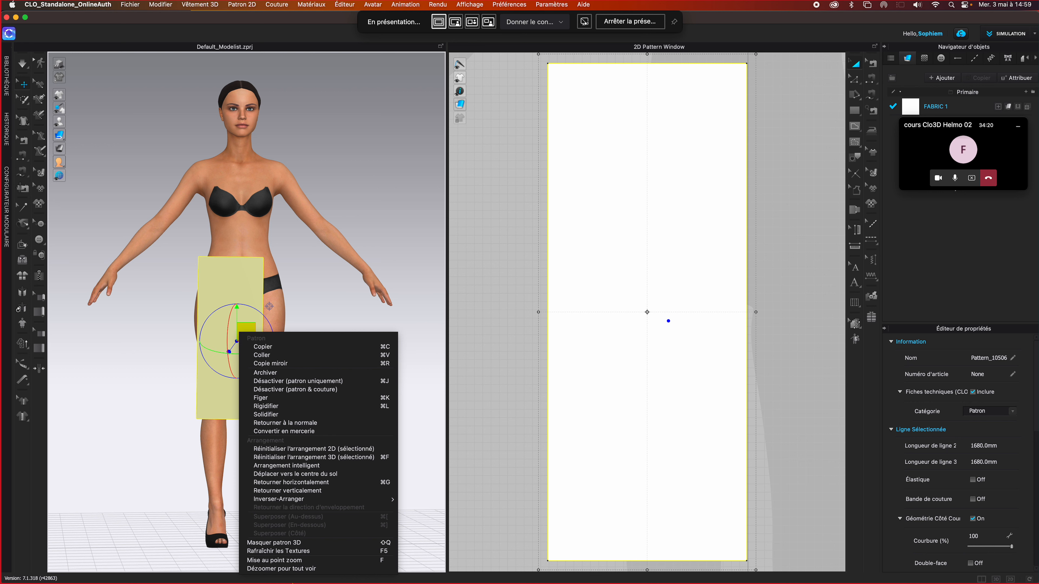
left_click(291, 559)
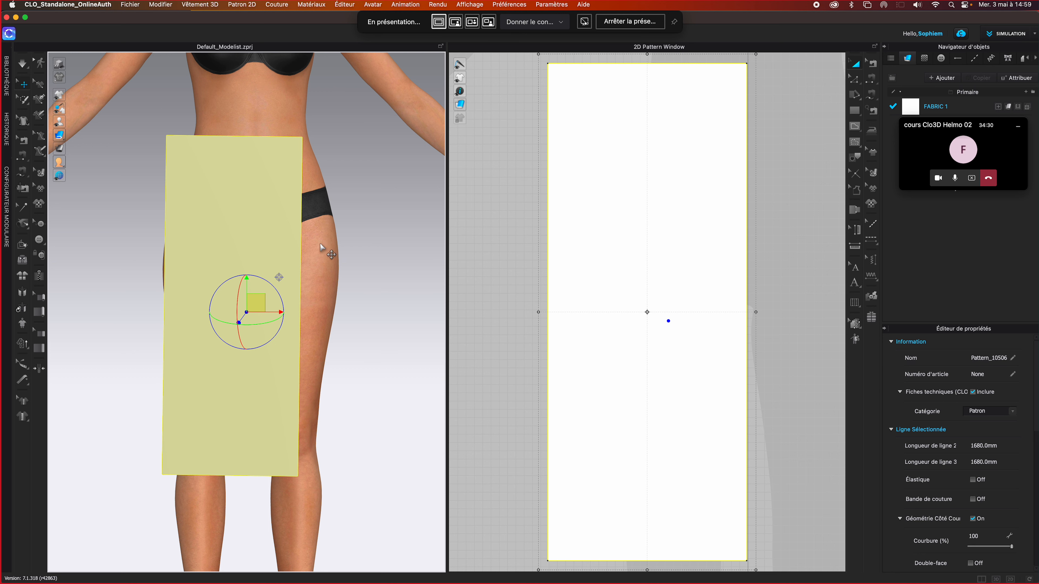
left_click(602, 230)
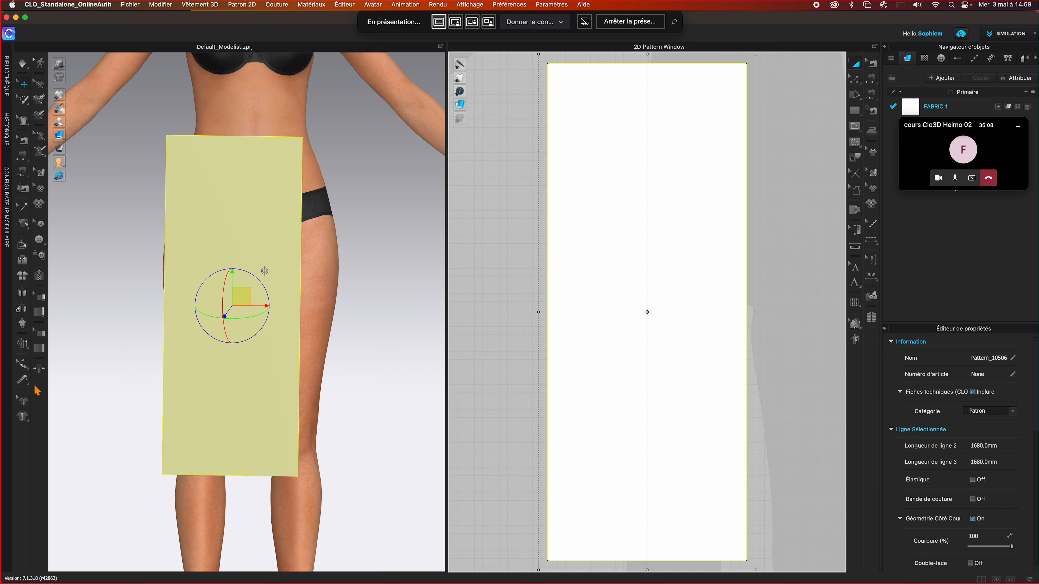
Try to measure the rectangle's height on the avatar with the Mètre ruban basique (Avatar) tool
left_click(26, 384)
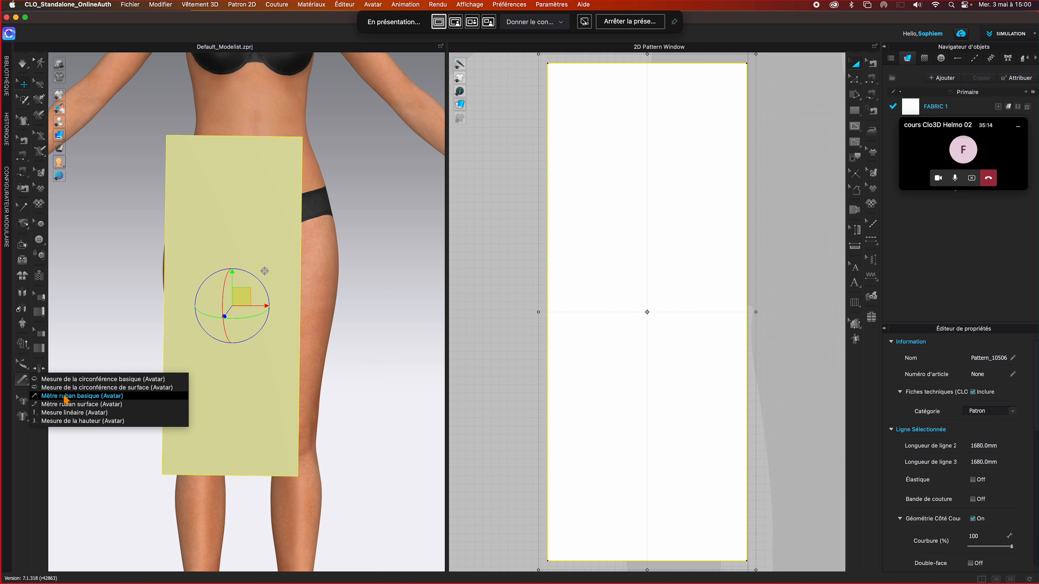
left_click(80, 396)
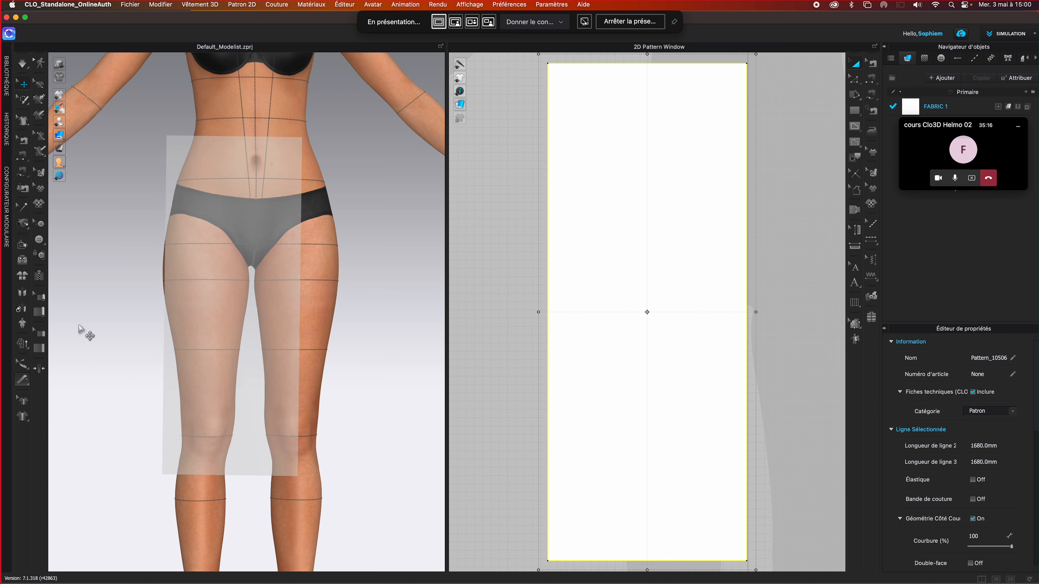
left_click(23, 382)
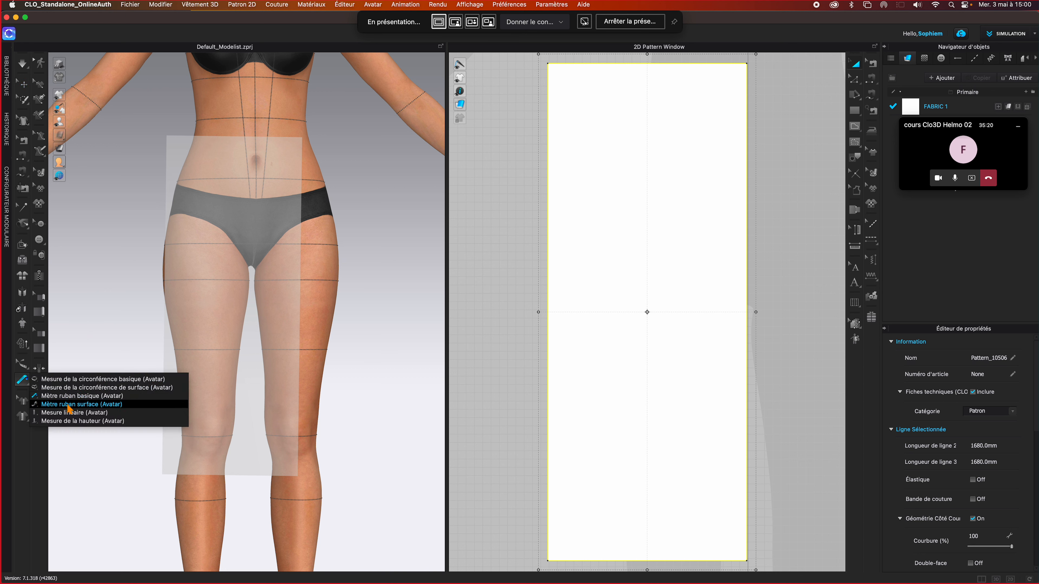
left_click(70, 395)
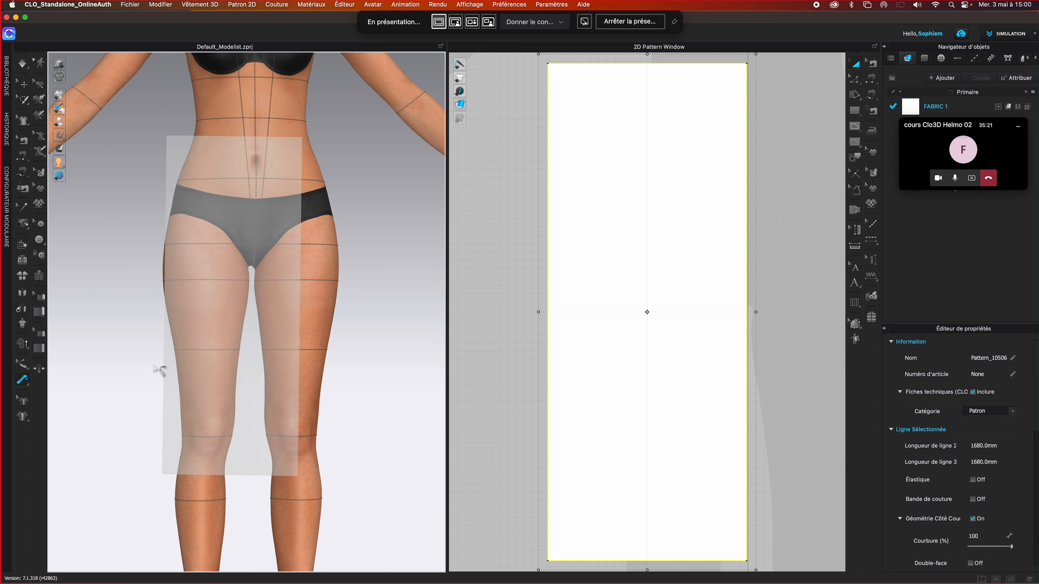
left_click(242, 138)
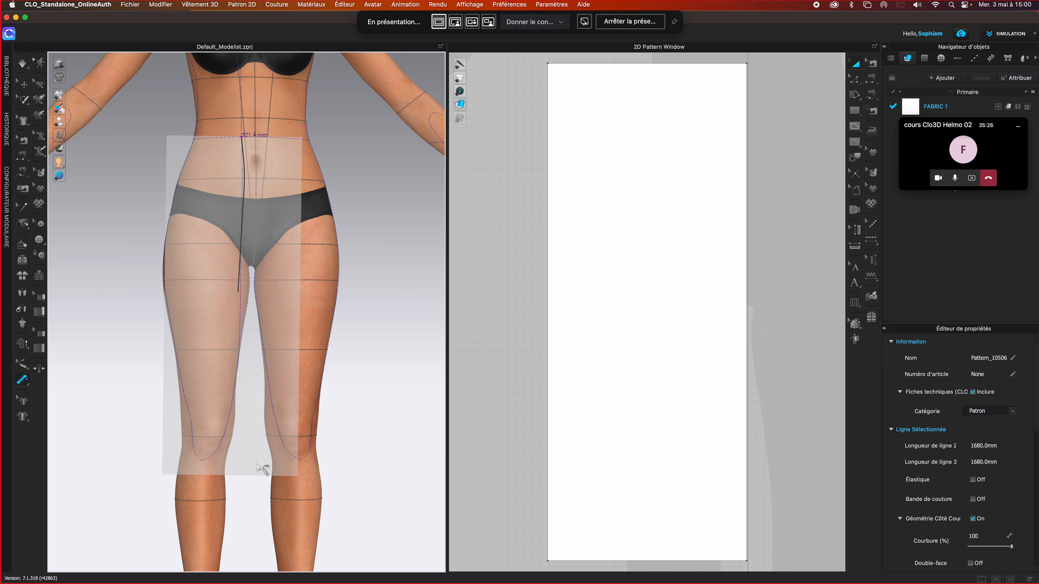
left_click(238, 317)
left_click(249, 406)
left_click(221, 138)
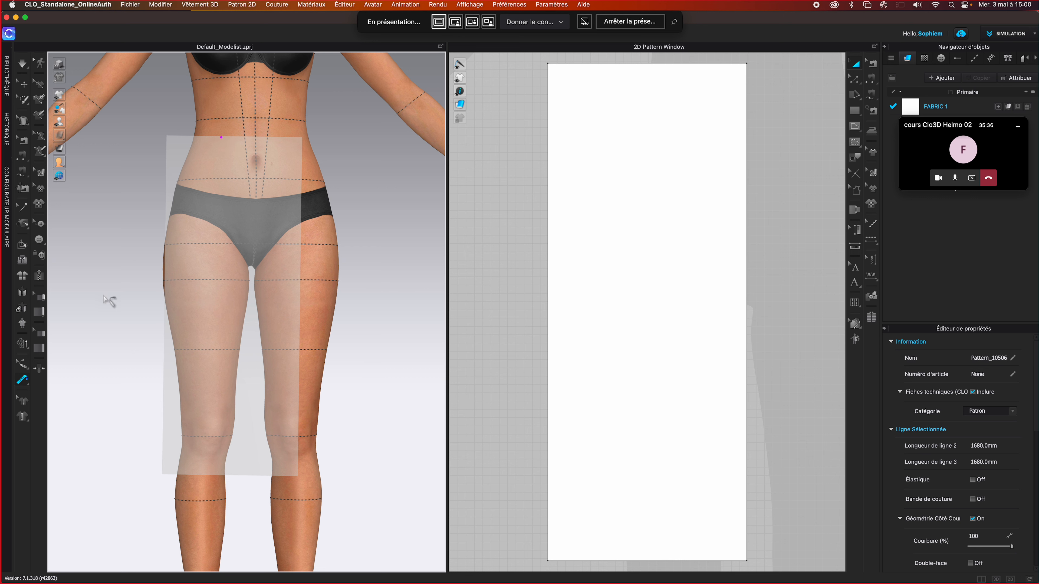
Measure the rectangle's height in the 3D window with Mesure linéaire (Vêtement), from its top edge to its bottom edge
left_click(23, 416)
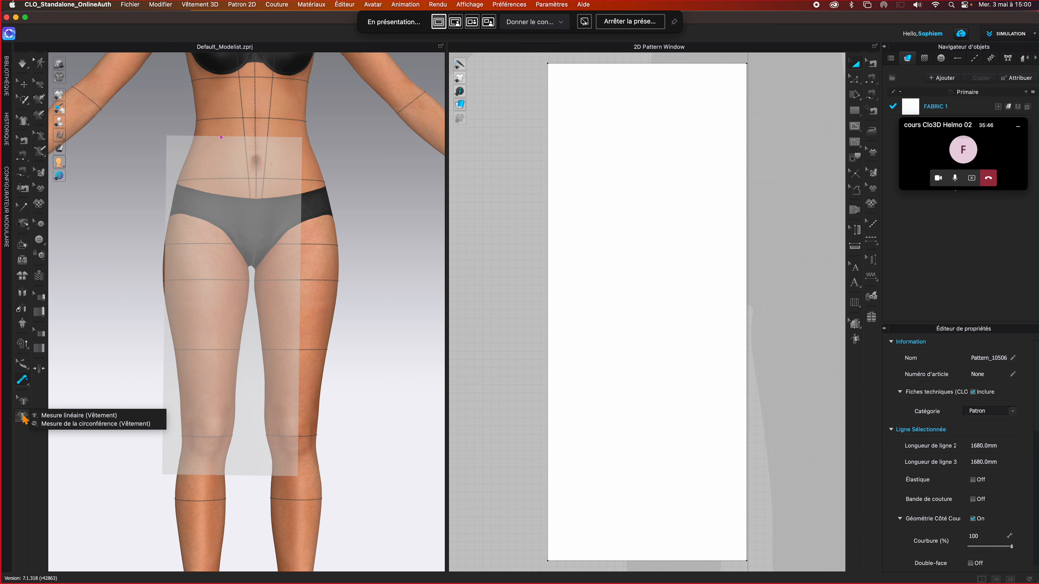
left_click(64, 415)
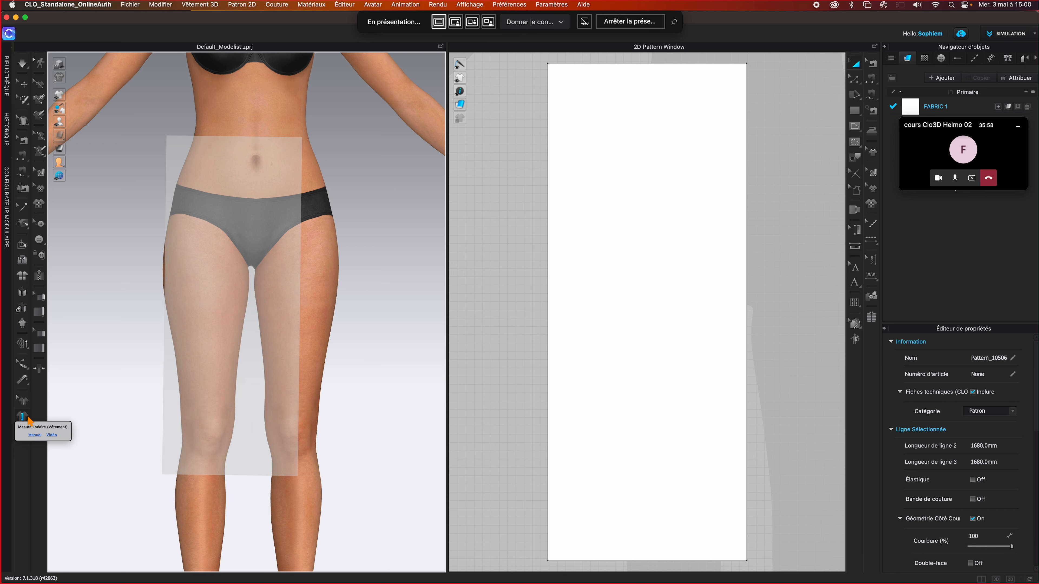
left_click(25, 418)
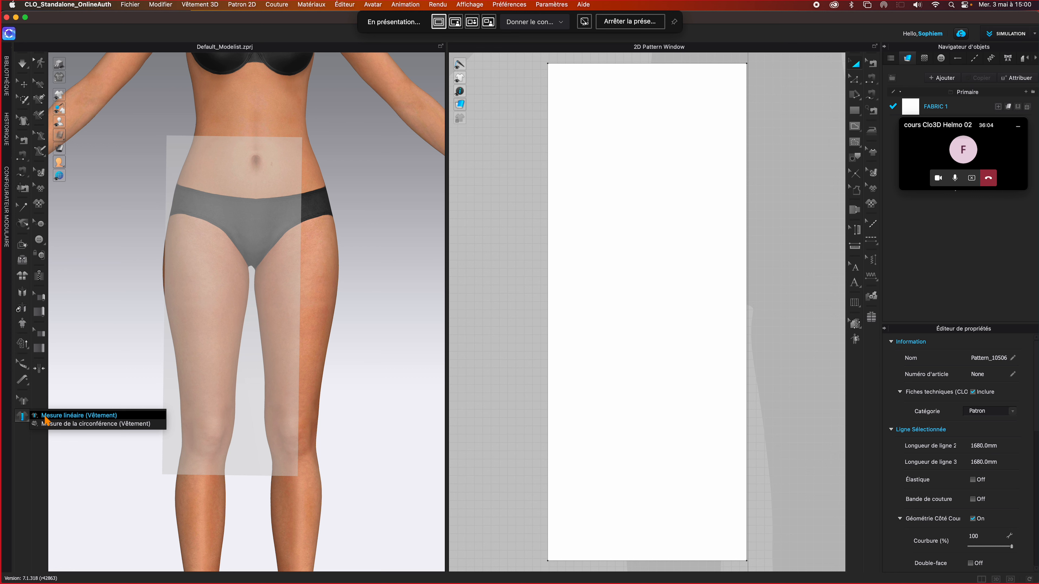
left_click(46, 415)
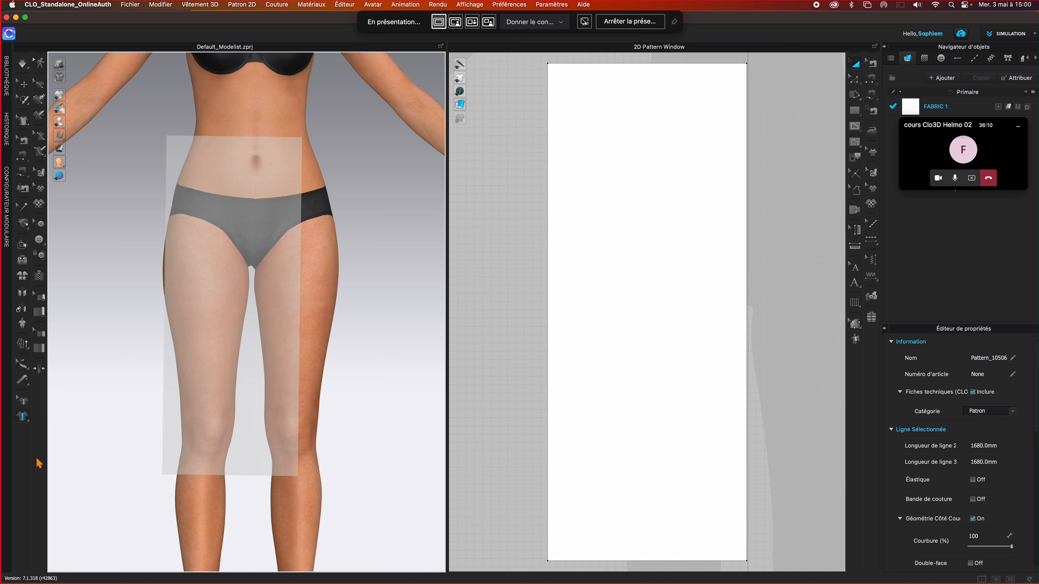
left_click(23, 417)
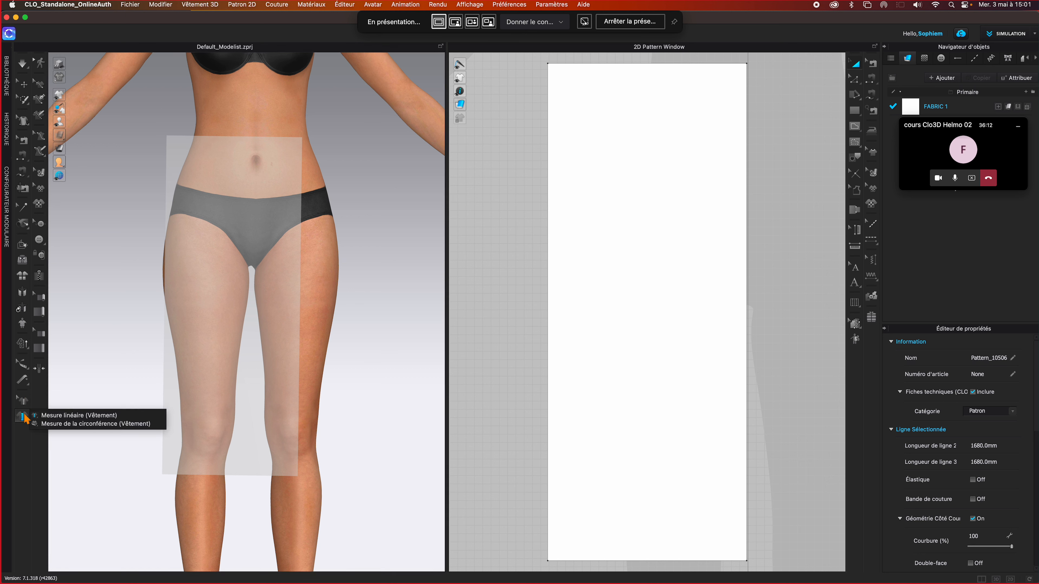
left_click(65, 416)
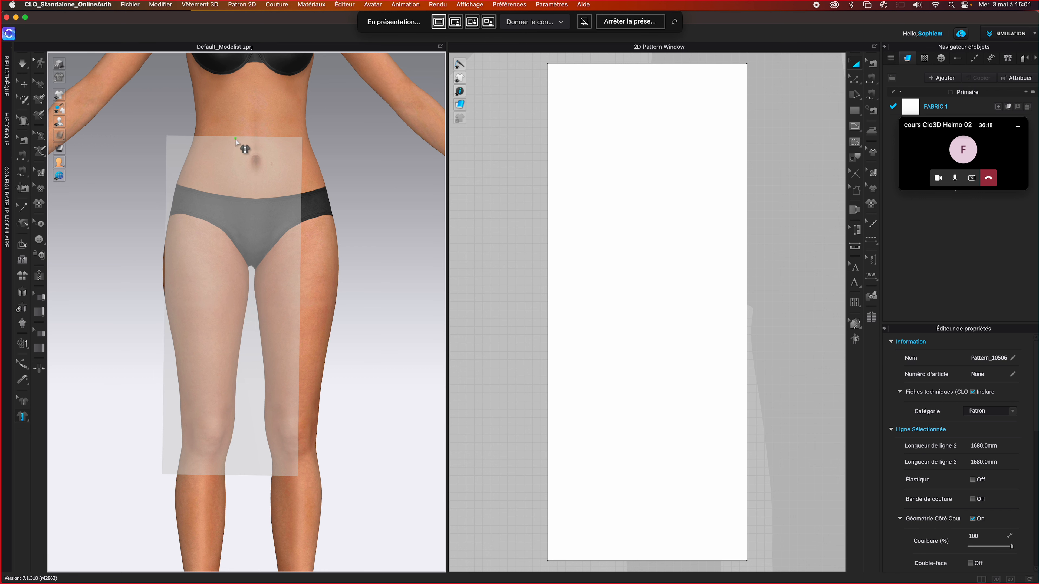
left_click(235, 139)
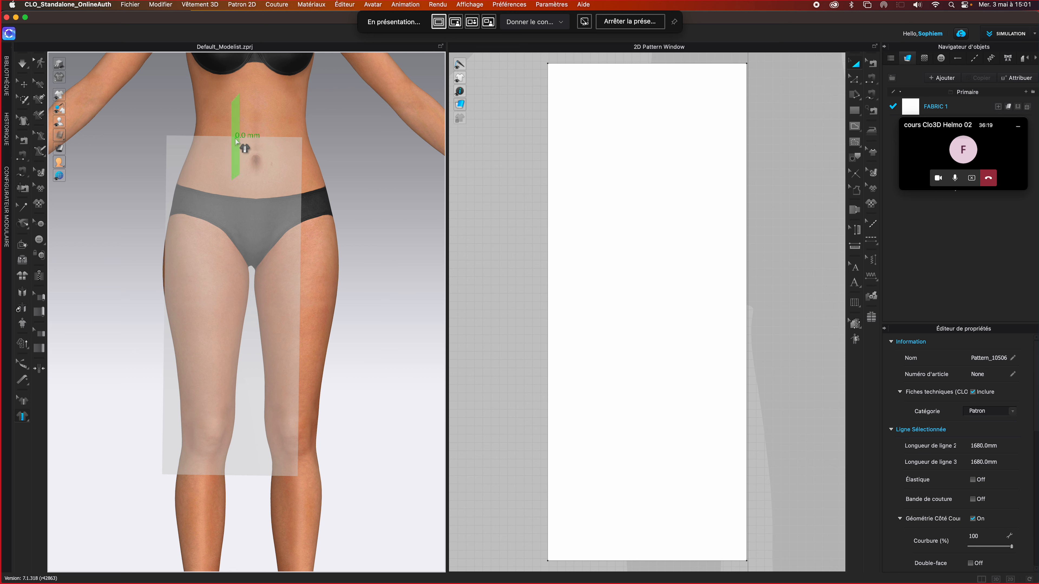
left_click(235, 475)
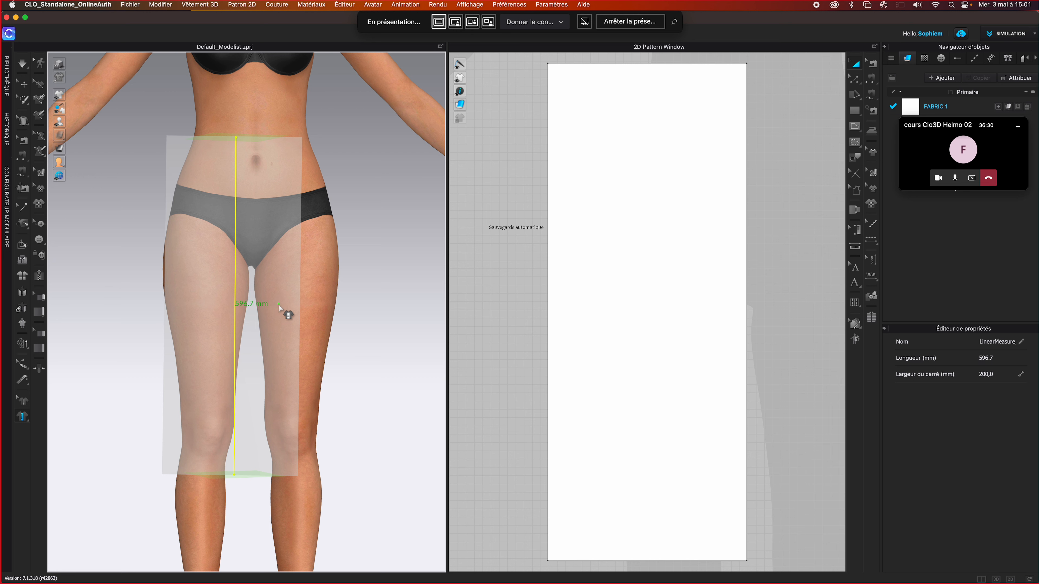
Measure the rectangle's width between its two side edges and delete both linear garment measurements
left_click(164, 315)
left_click(301, 313)
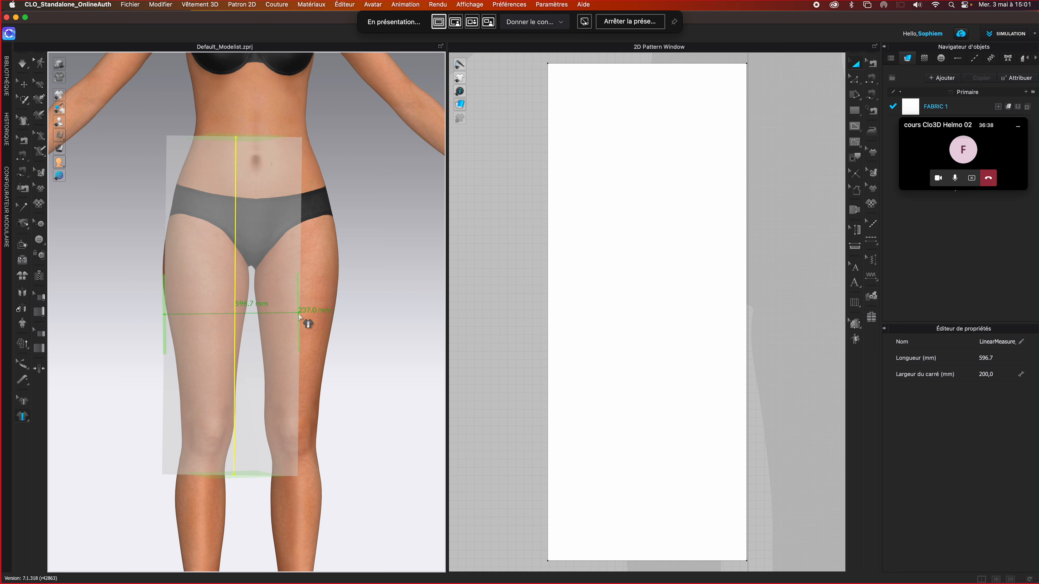
left_click(300, 315)
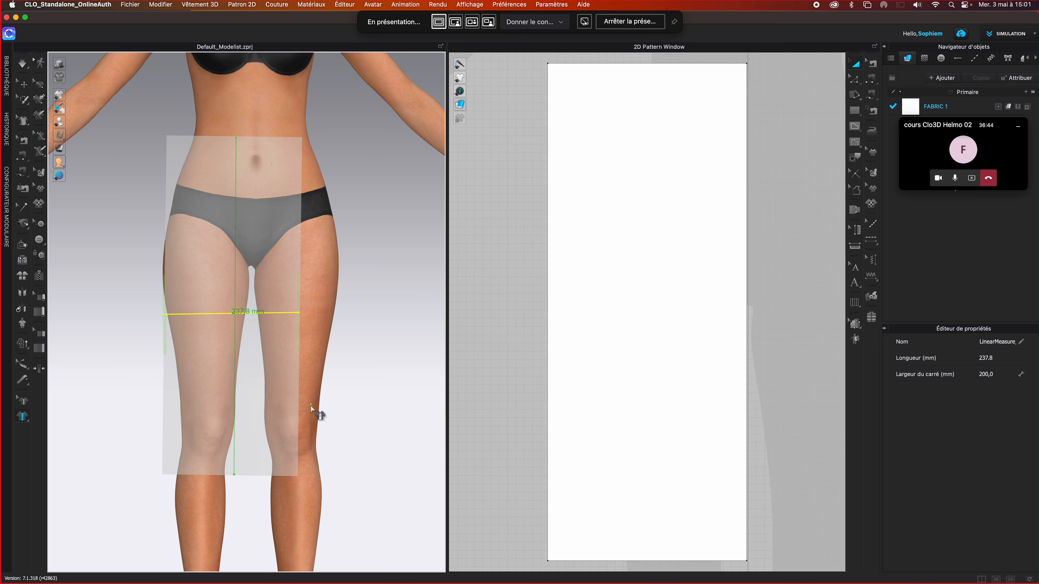
key("Delete")
key("Delete")
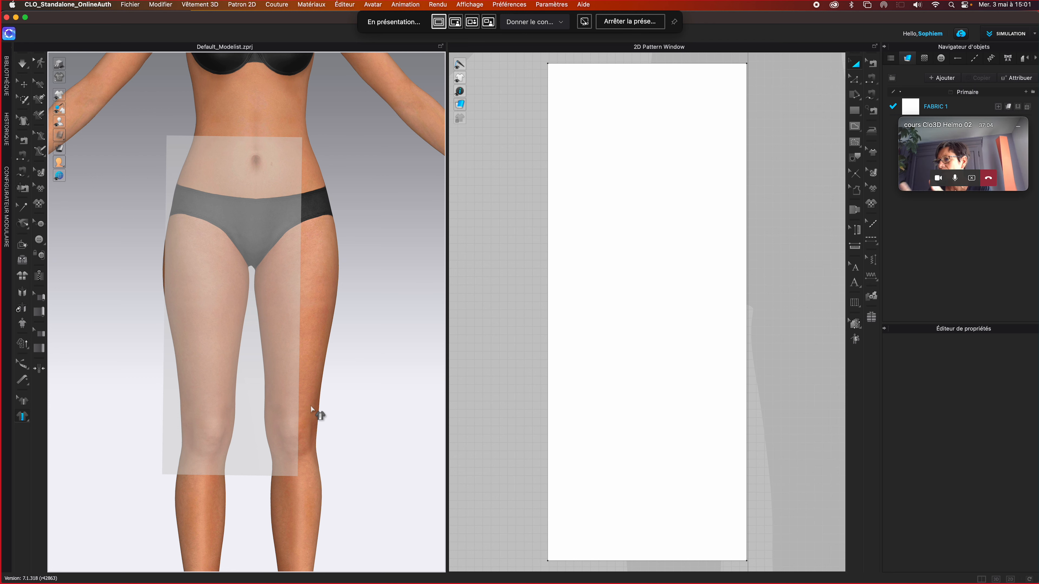
Move the rectangle sideways with the 3D gizmo toward the outer side of the avatar's right leg
left_click(26, 87)
left_click(276, 232)
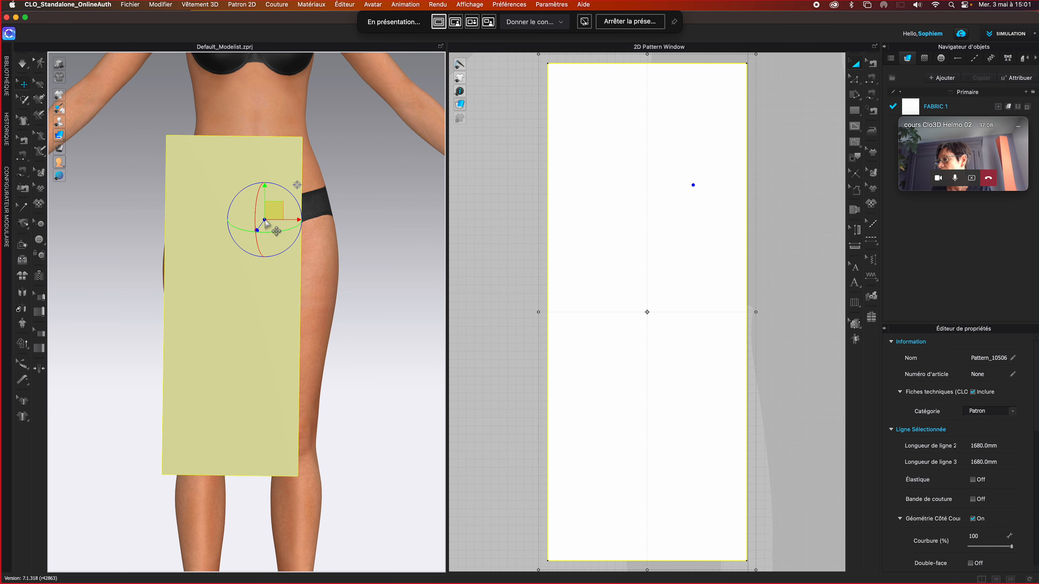
left_click_drag(274, 215, 228, 214)
scroll(516, 264, "down", 3)
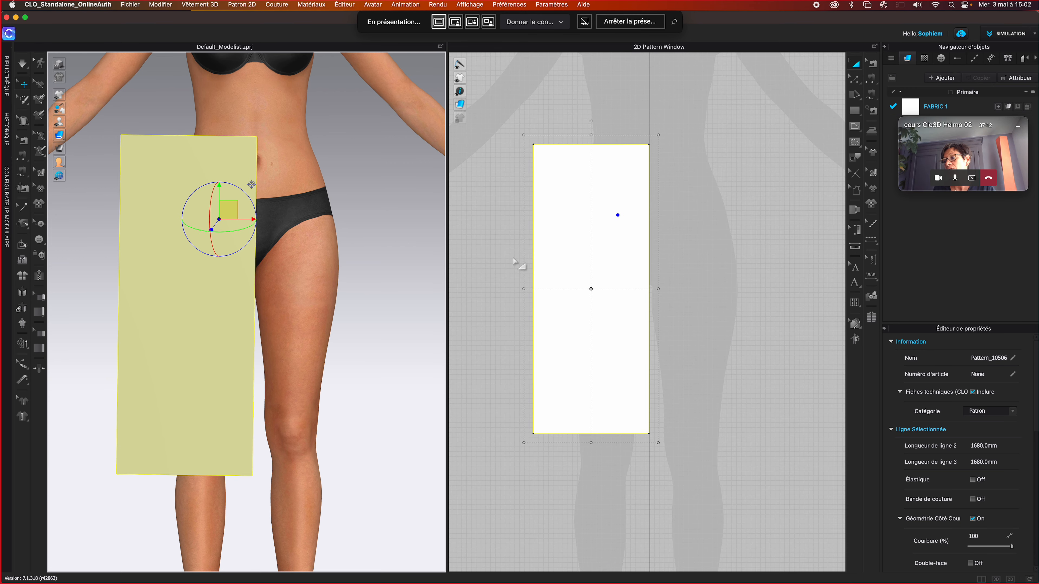
Move the rectangle slightly down in the 2D window and apply Réinitialiser l'arrangement 3D (sélectionné) to it
left_click_drag(588, 197, 587, 207)
left_click(510, 257)
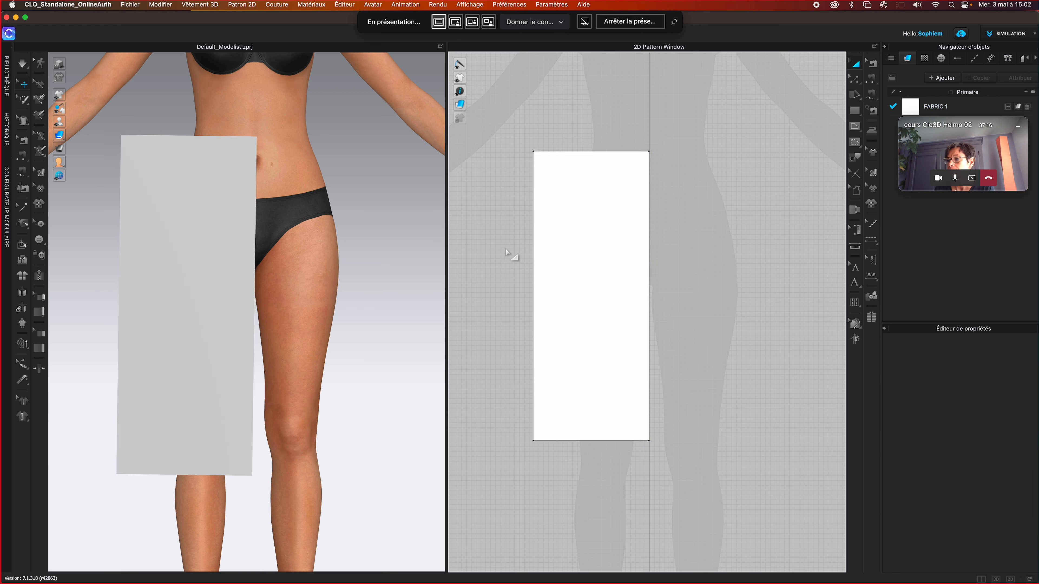
left_click(595, 210)
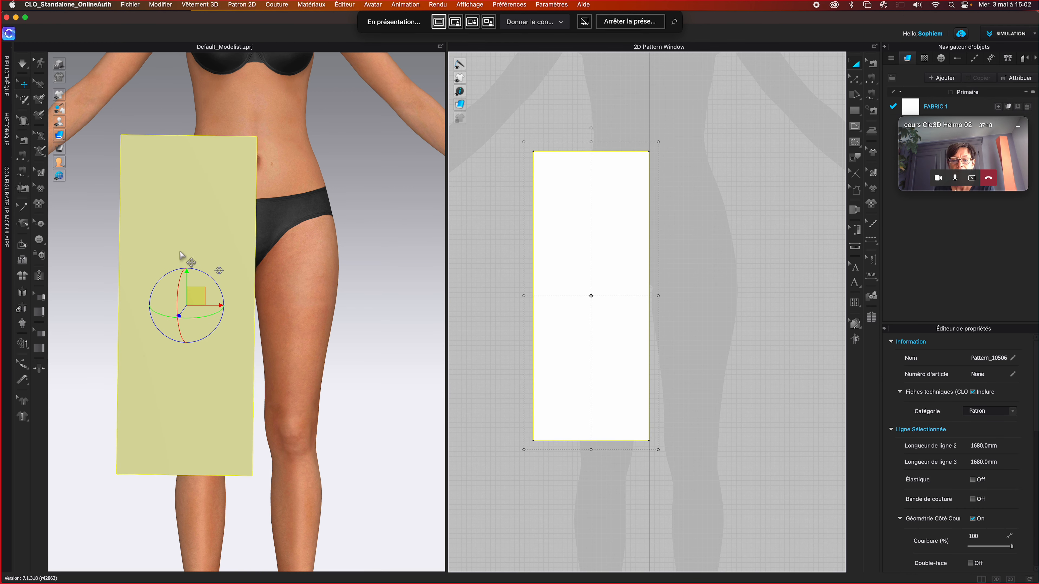
right_click(203, 300)
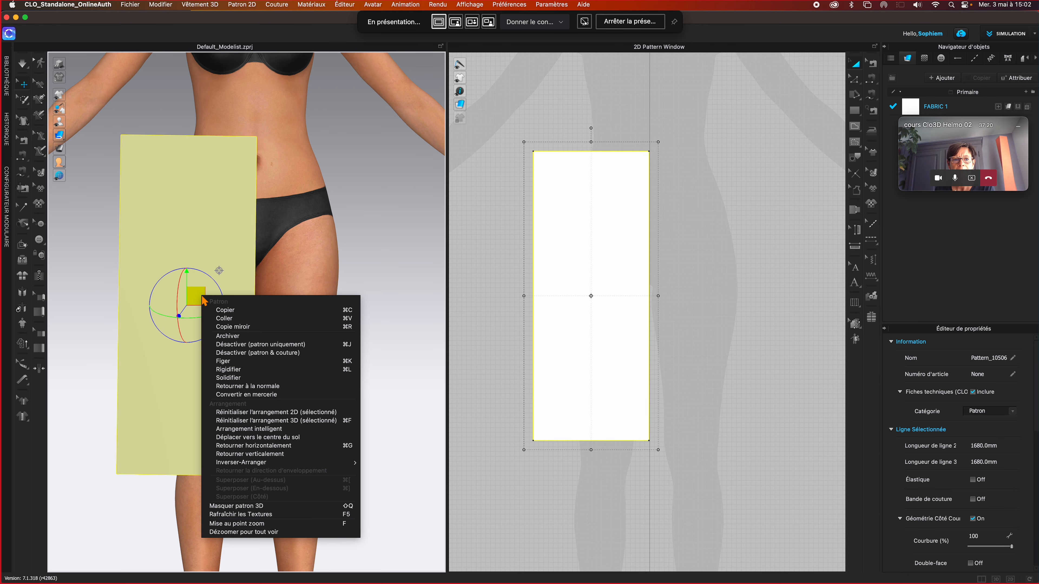
left_click(265, 418)
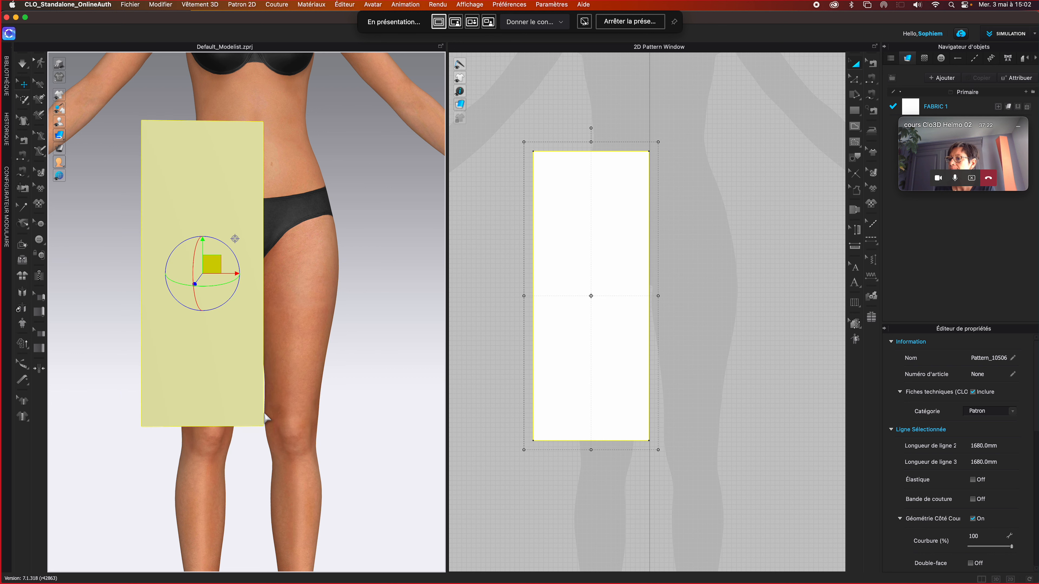
left_click(353, 230)
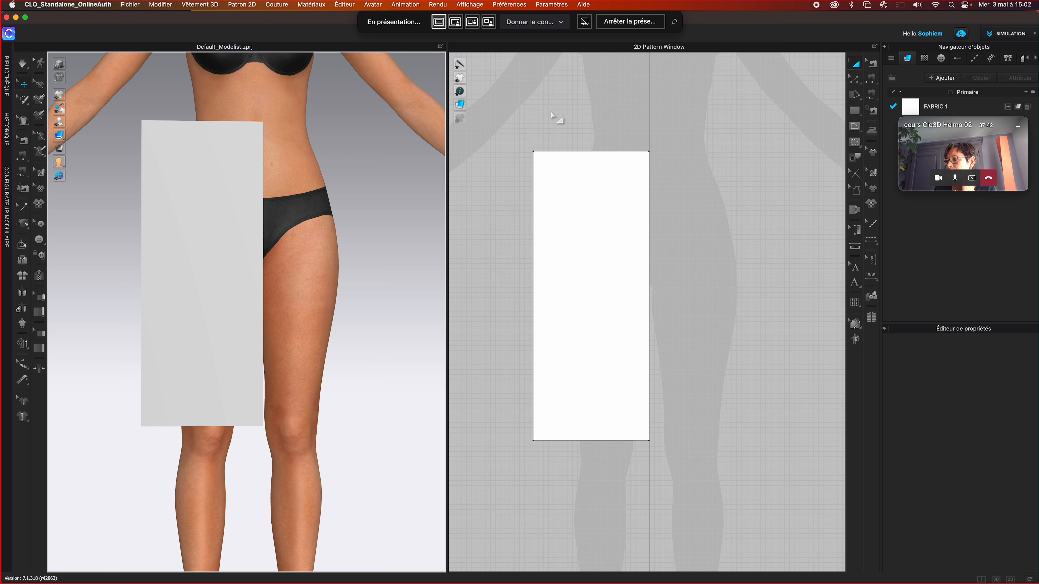
Select the rectangle's top edge with Modifier le patron and start Dupliquer en ligne interne on it
left_click(853, 81)
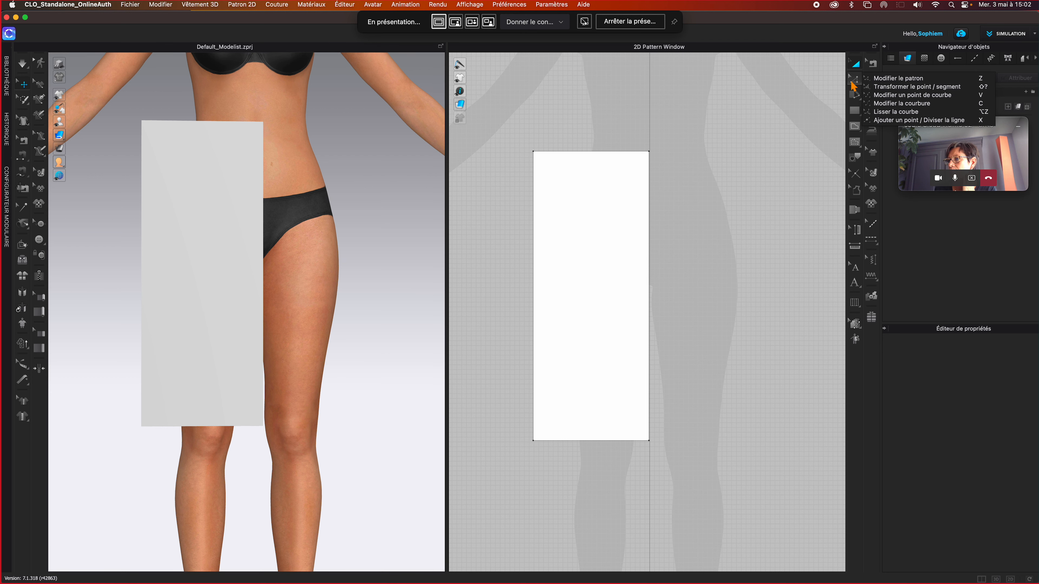
left_click(880, 80)
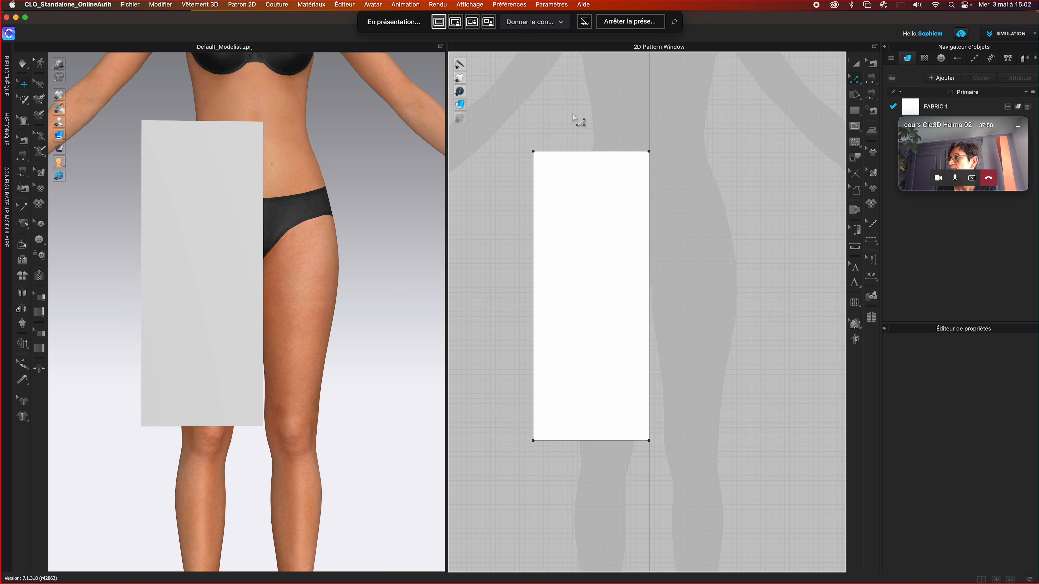
left_click(584, 157)
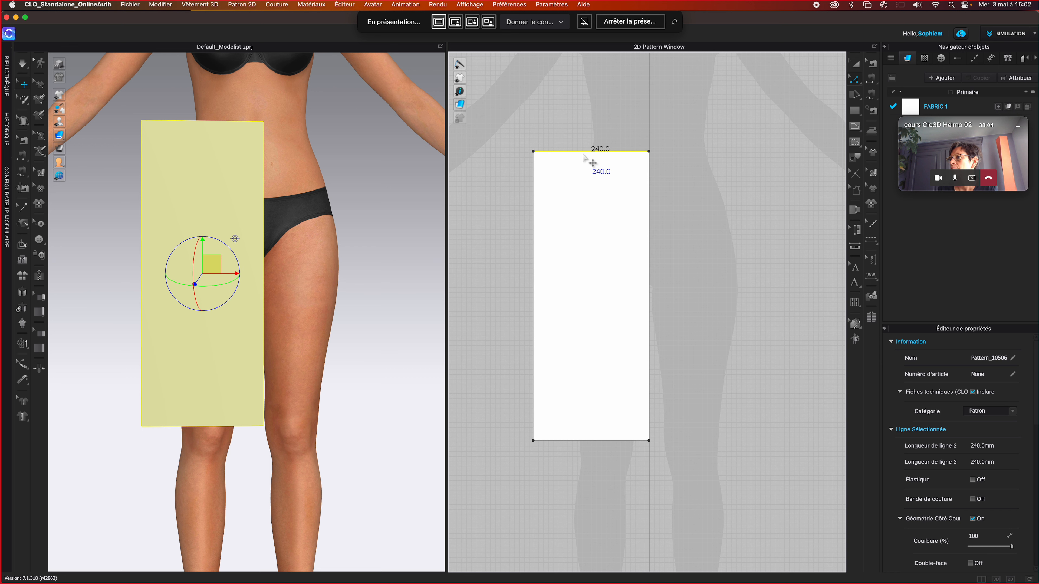
right_click(585, 157)
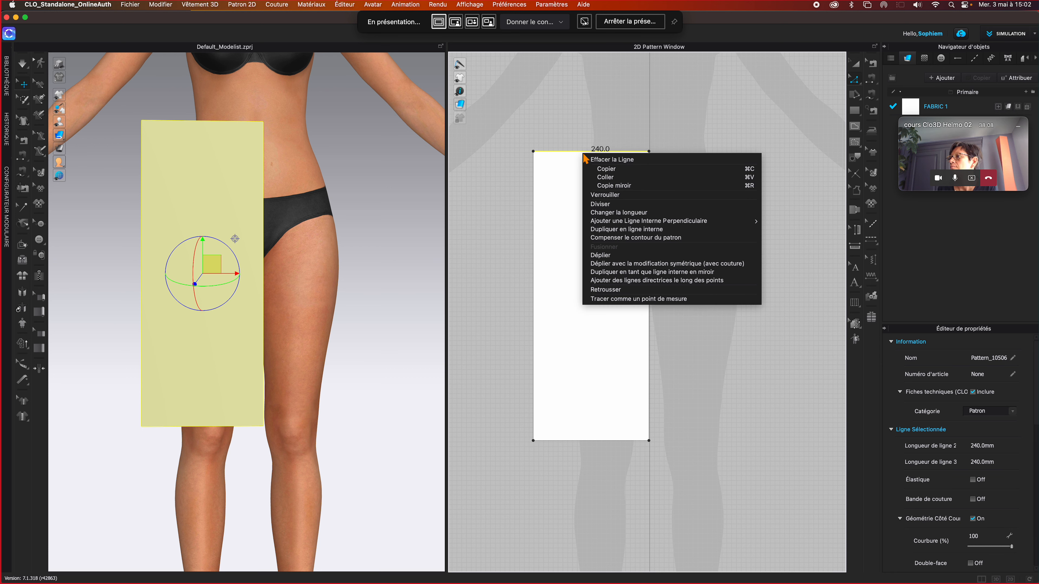
left_click(673, 232)
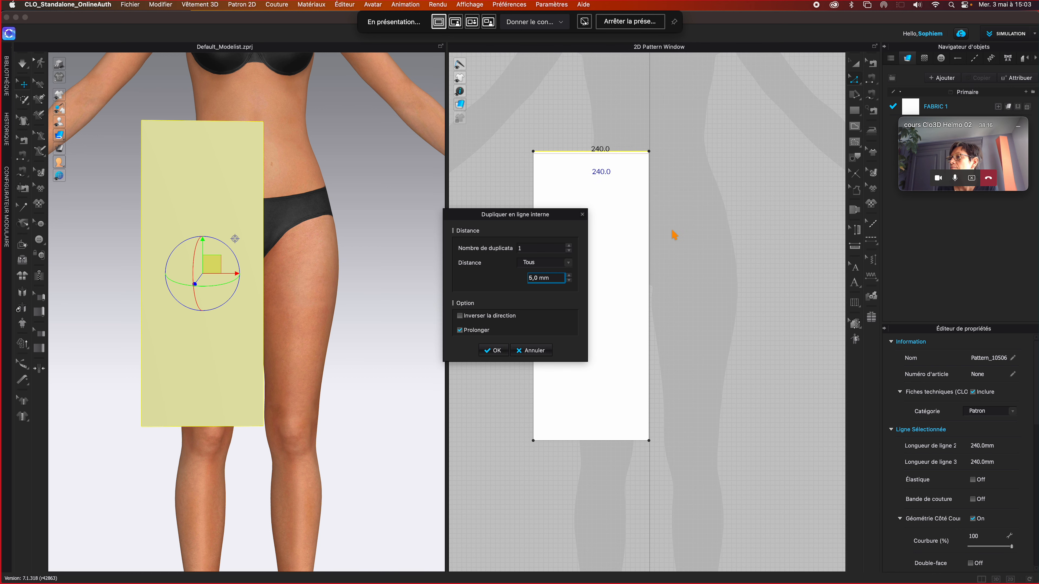
left_click_drag(539, 211, 490, 192)
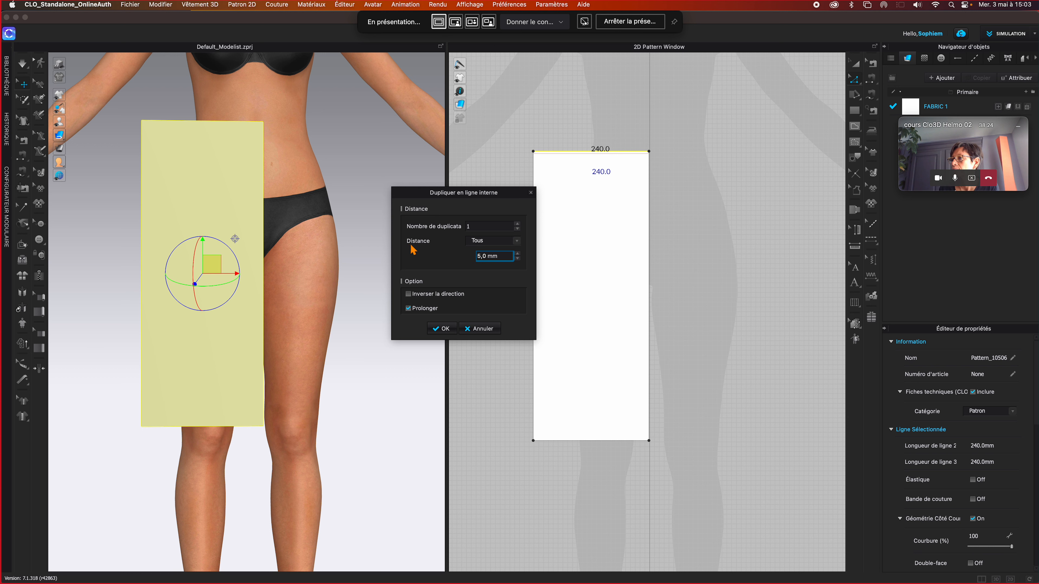
Set the internal line duplication to 2 duplicates with Individuel distances
left_click(517, 242)
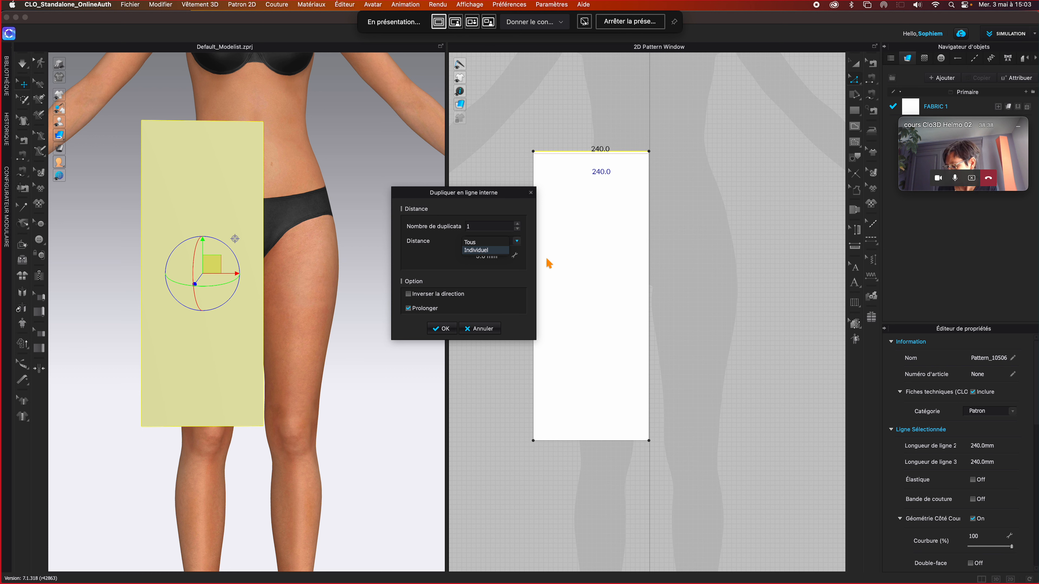
left_click(454, 274)
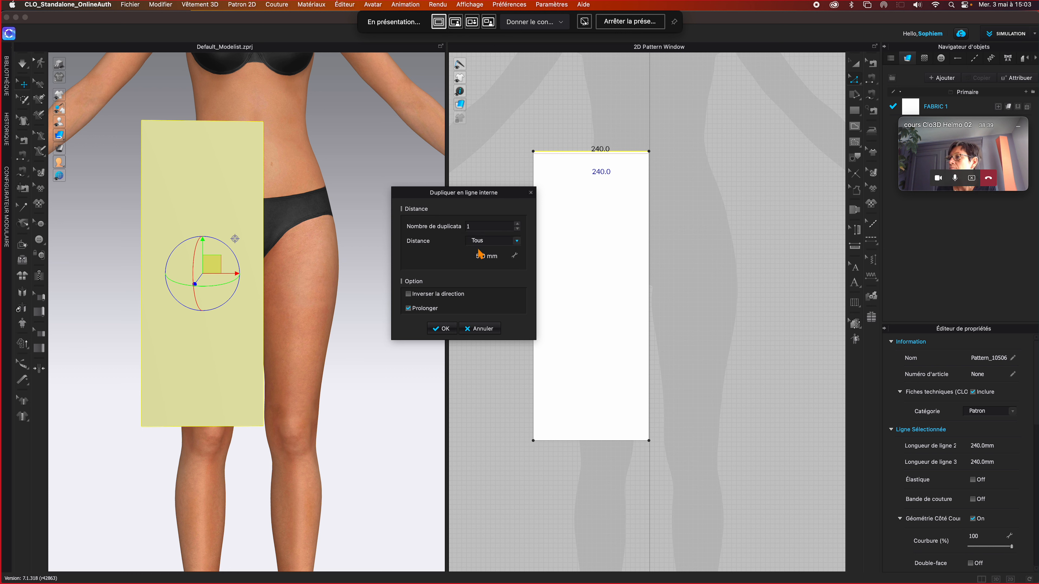
left_click(517, 224)
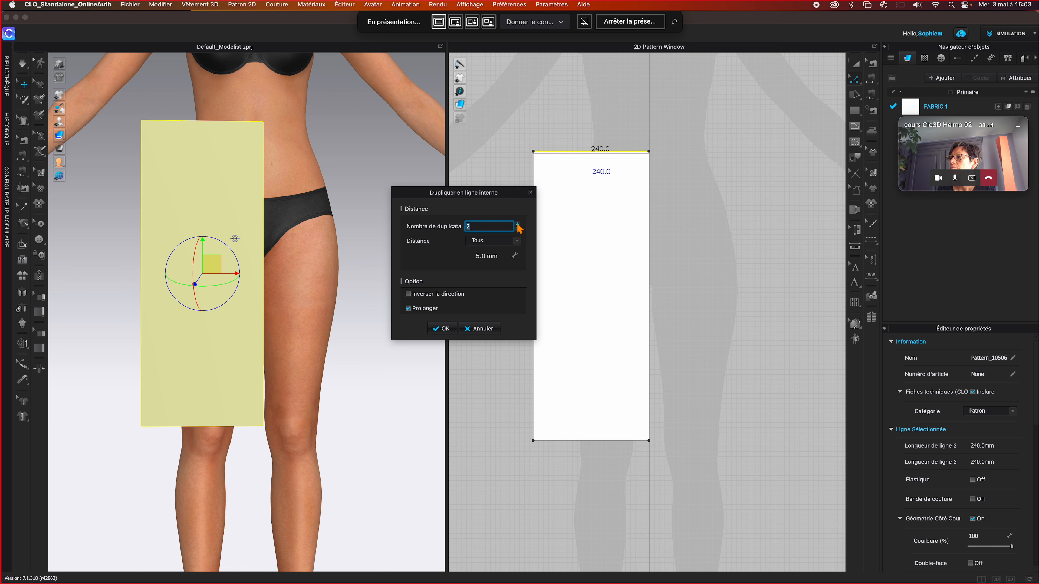
left_click(517, 241)
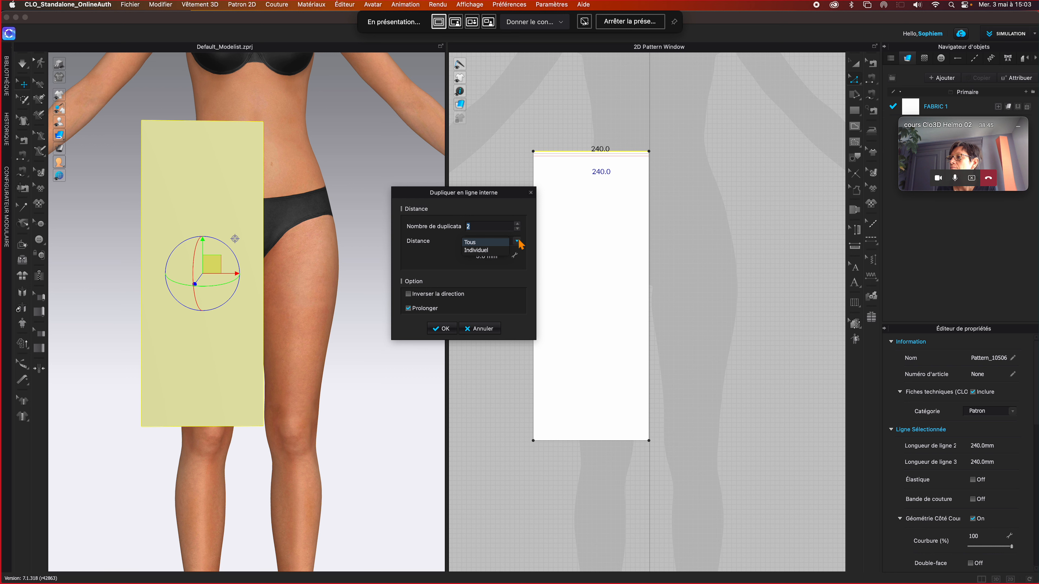
left_click(496, 250)
Set the distance of internal line duplicate #1 to 90 mm
left_click(425, 269)
left_click(499, 270)
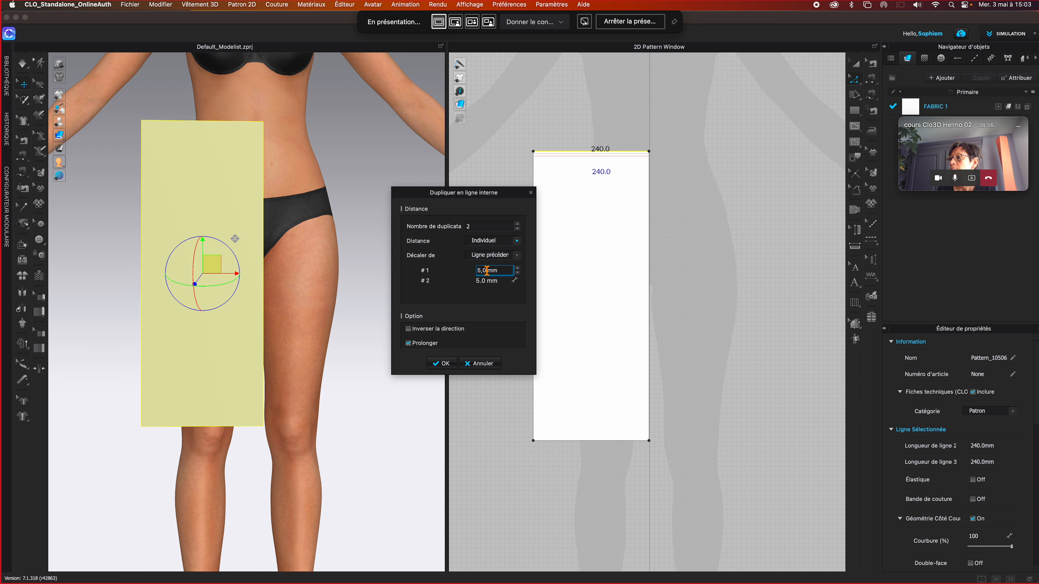
left_click(458, 273)
double_click(485, 273)
key("BackSpace")
key("BackSpace")
key("BackSpace")
type("90")
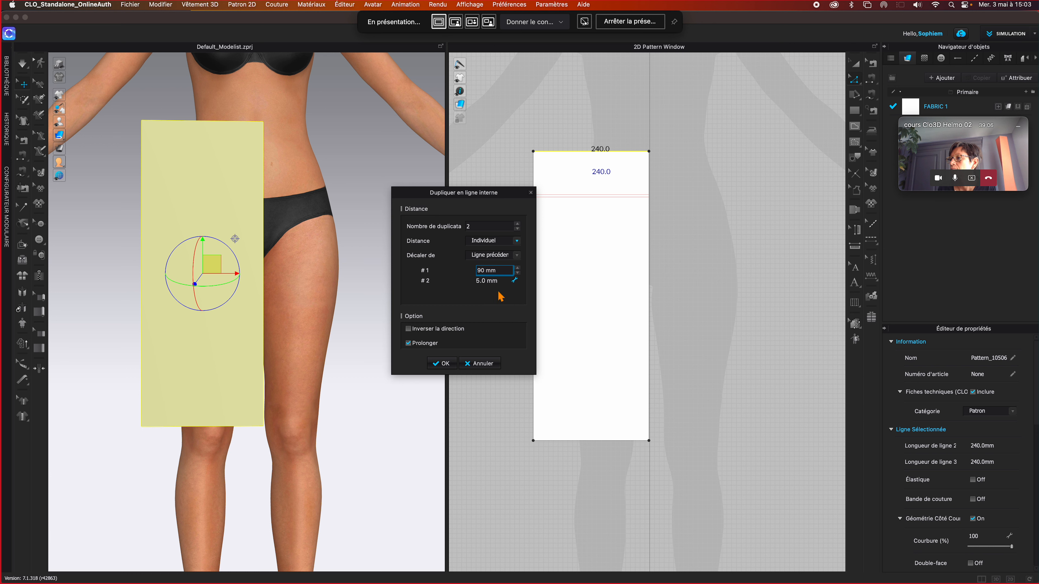
Set the distance of internal line duplicate #2 to 100 mm
left_click(485, 281)
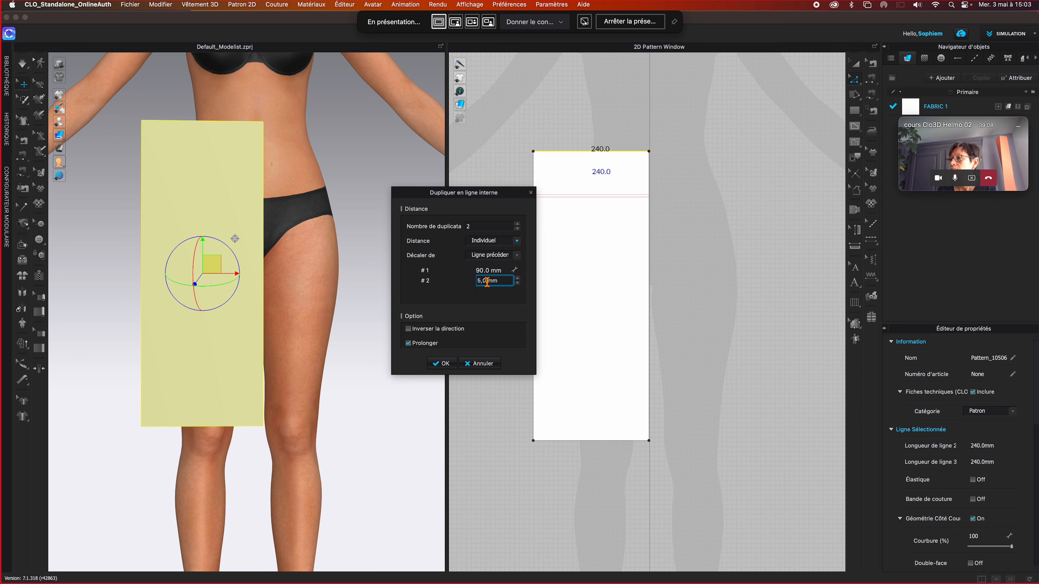
key("BackSpace")
key("BackSpace")
key("BackSpace")
type("100")
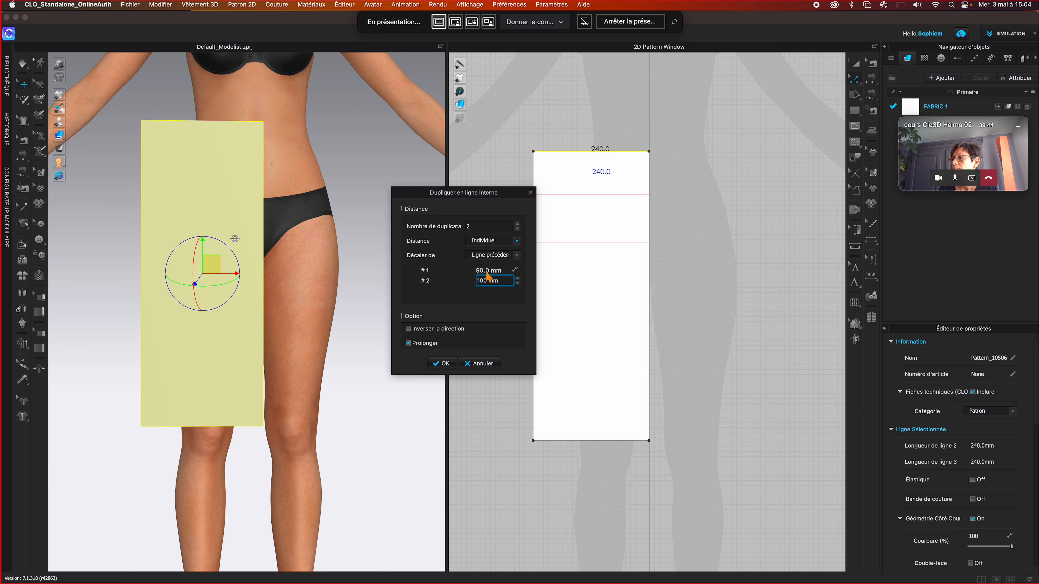
Compare the offset references Ligne sélectionnée and Ligne précédente in the duplication preview, ending on Ligne précédente
left_click(517, 256)
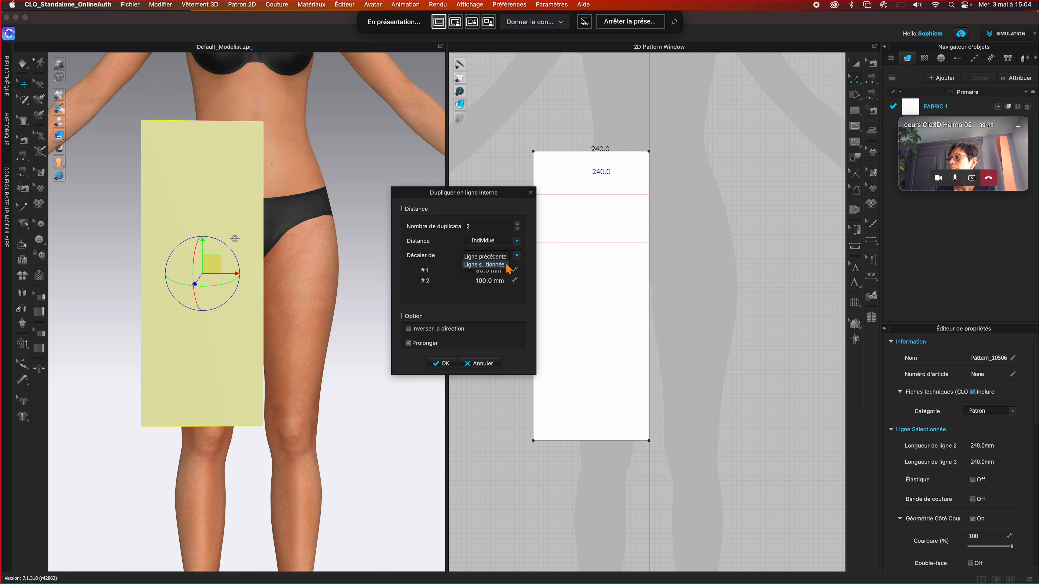
left_click(491, 264)
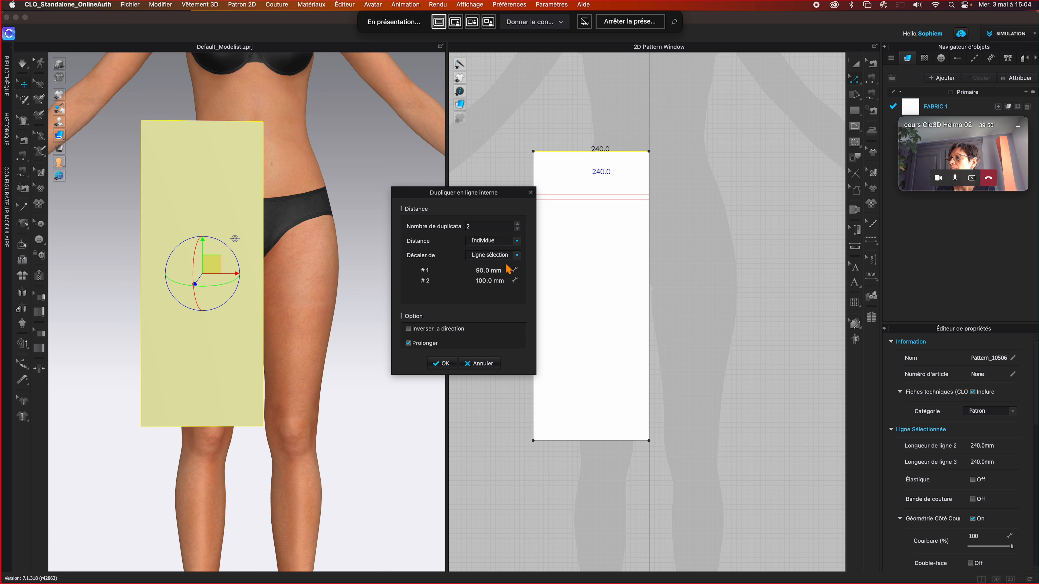
left_click(517, 255)
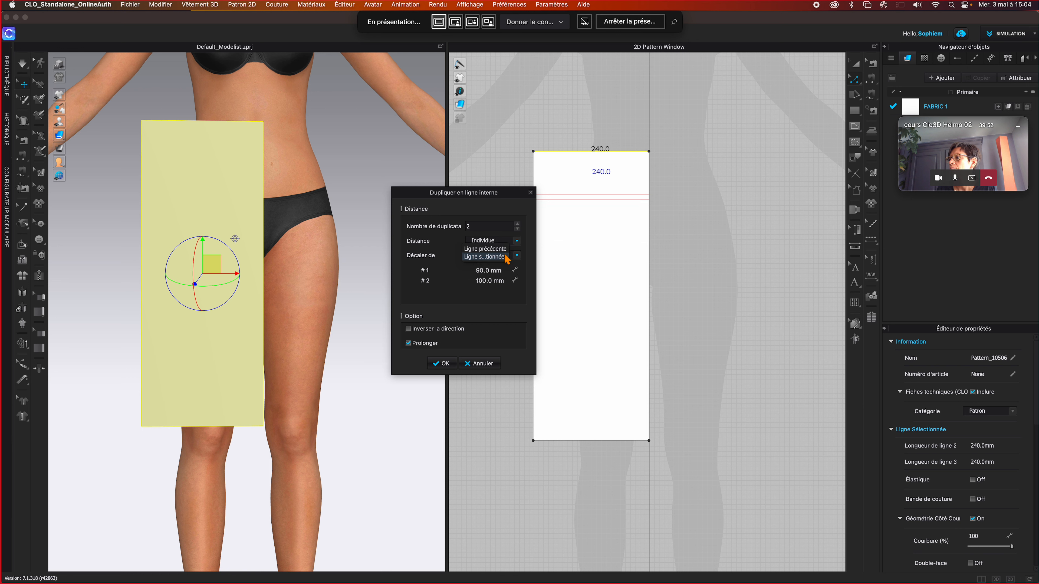
left_click(506, 253)
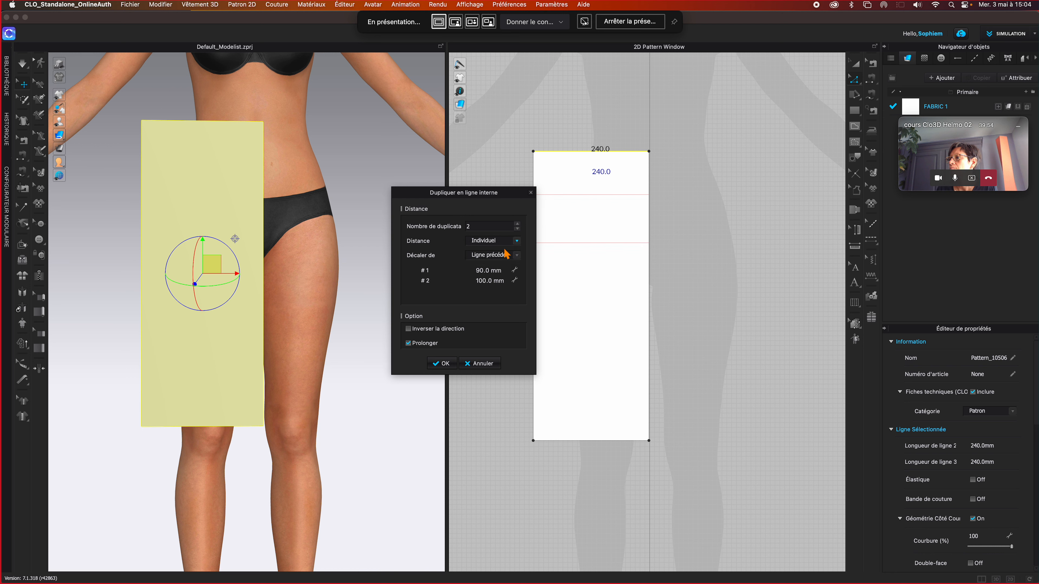
left_click(516, 255)
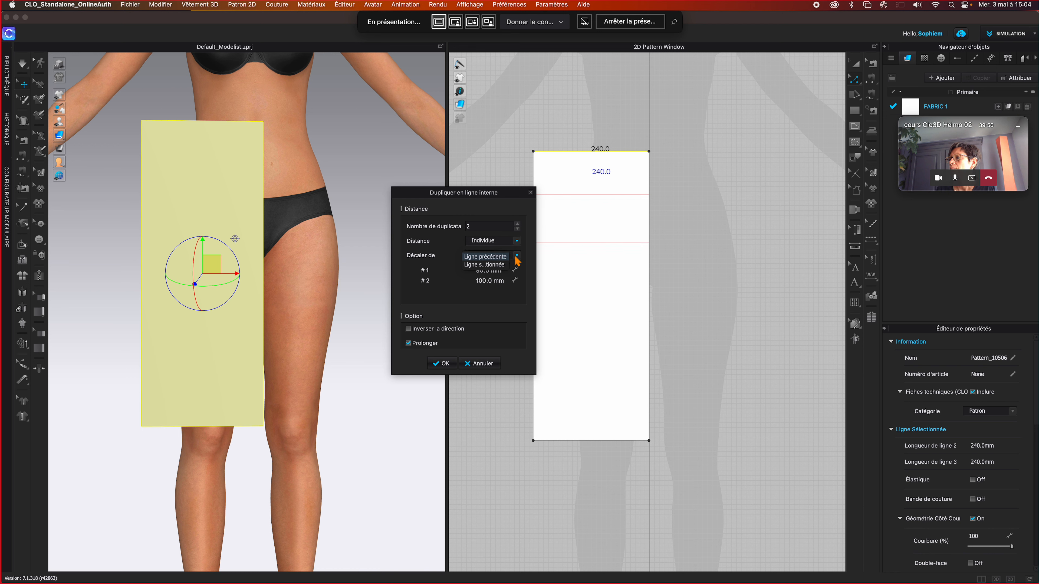
left_click(504, 266)
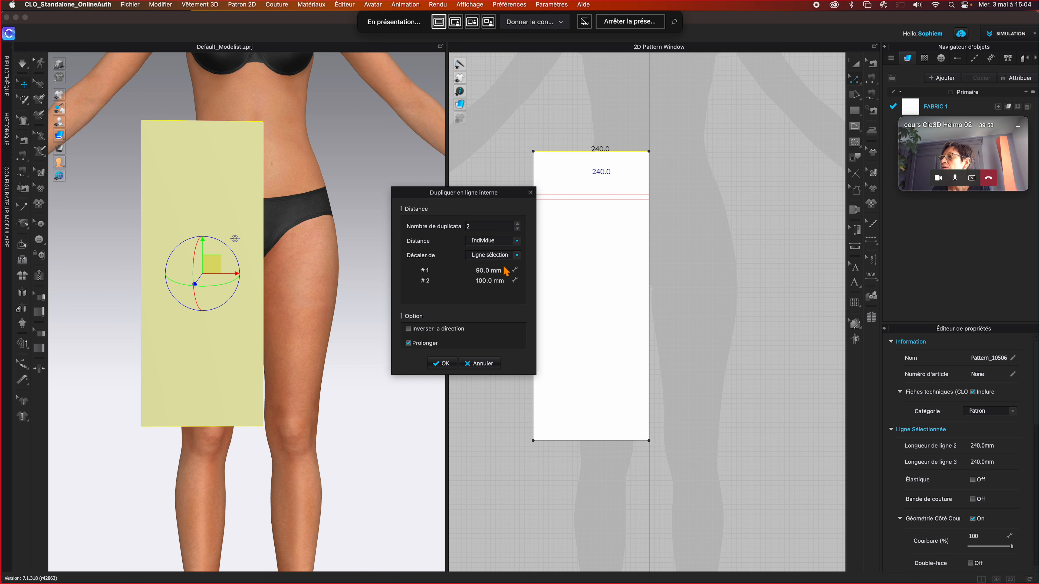
left_click(517, 257)
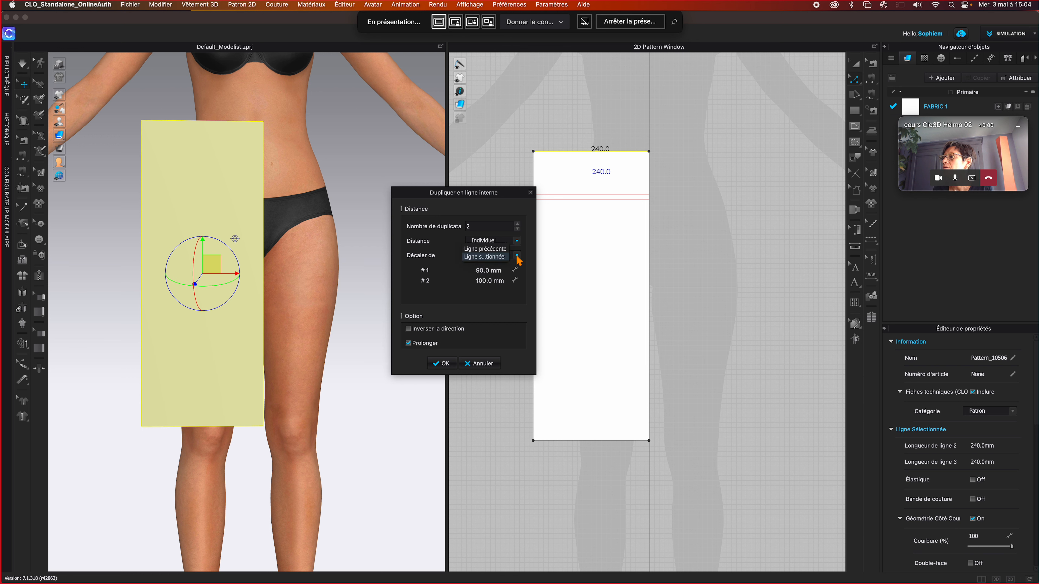
left_click(494, 249)
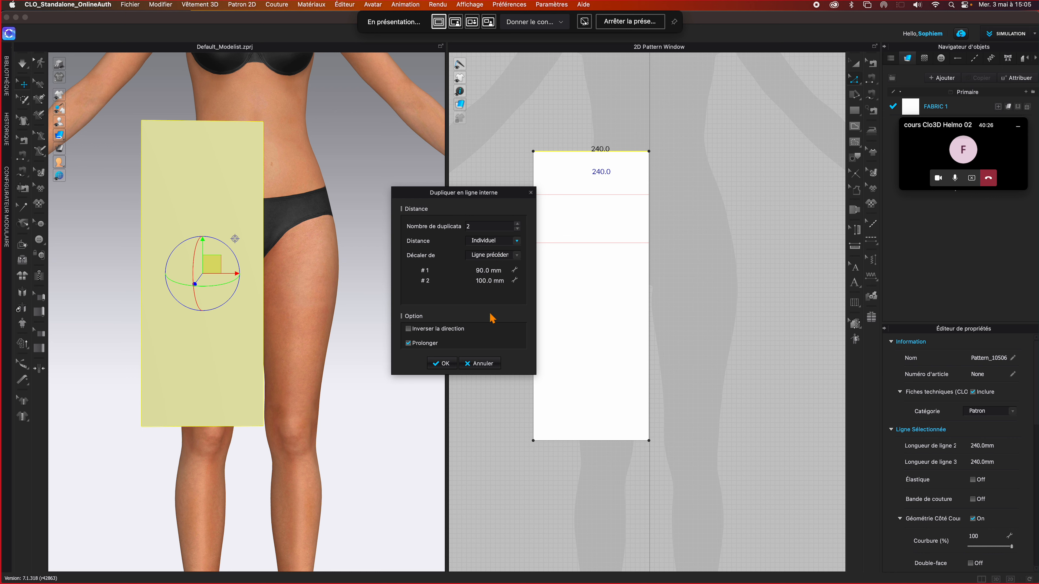
Create the two internal lines parallel to the rectangle's top edge, then leave pattern editing and clear the selection
left_click(444, 363)
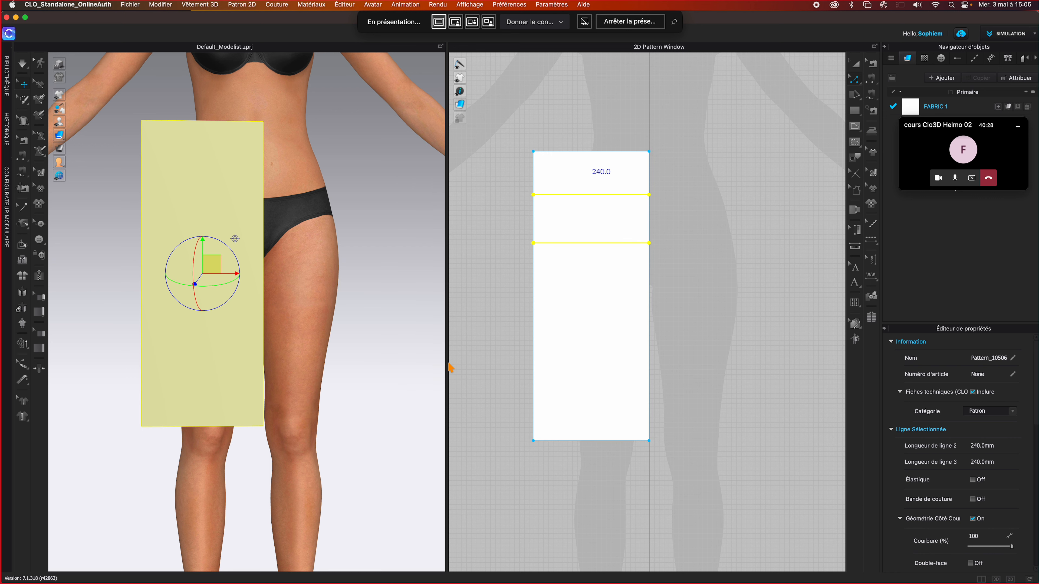
left_click(855, 63)
left_click(665, 178)
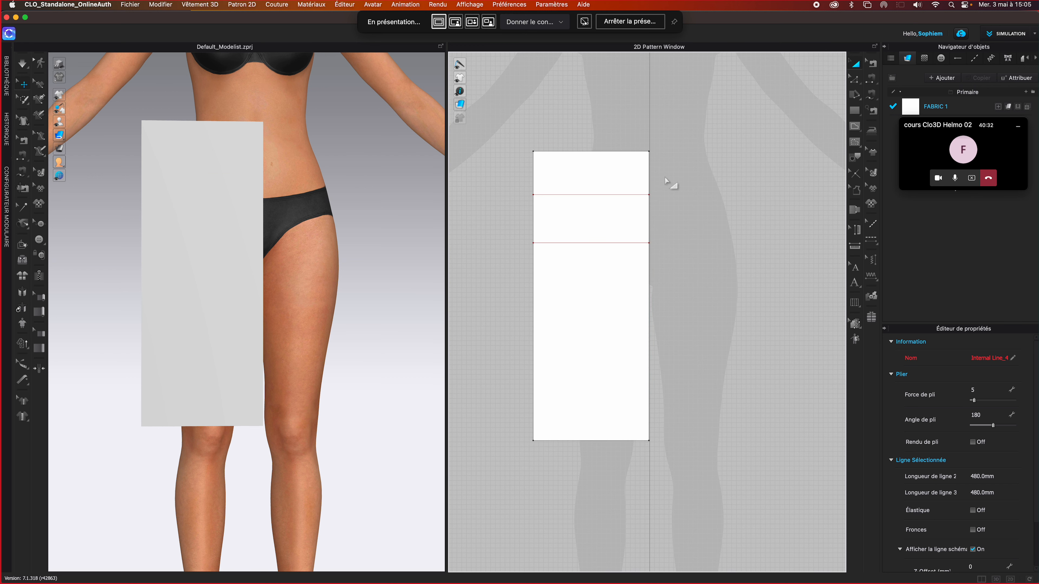
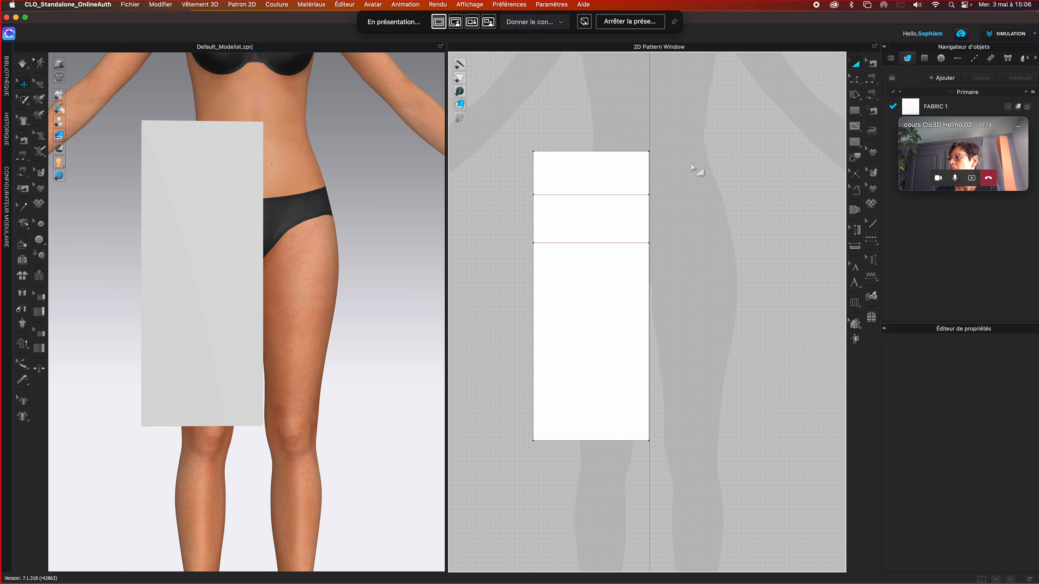
Delete both internal lines from the rectangle
key("super+a")
key("Delete")
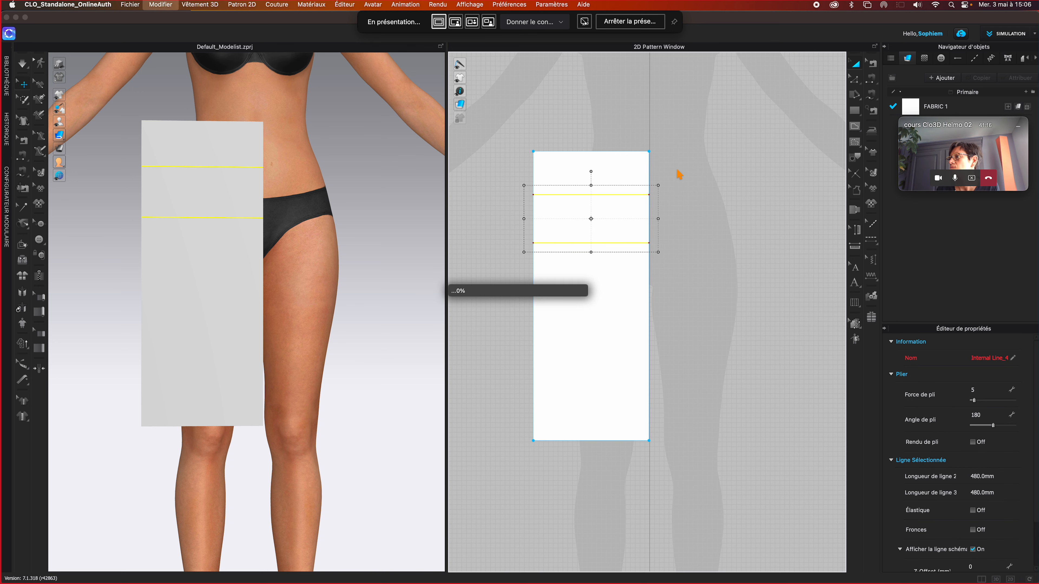
left_click(763, 130)
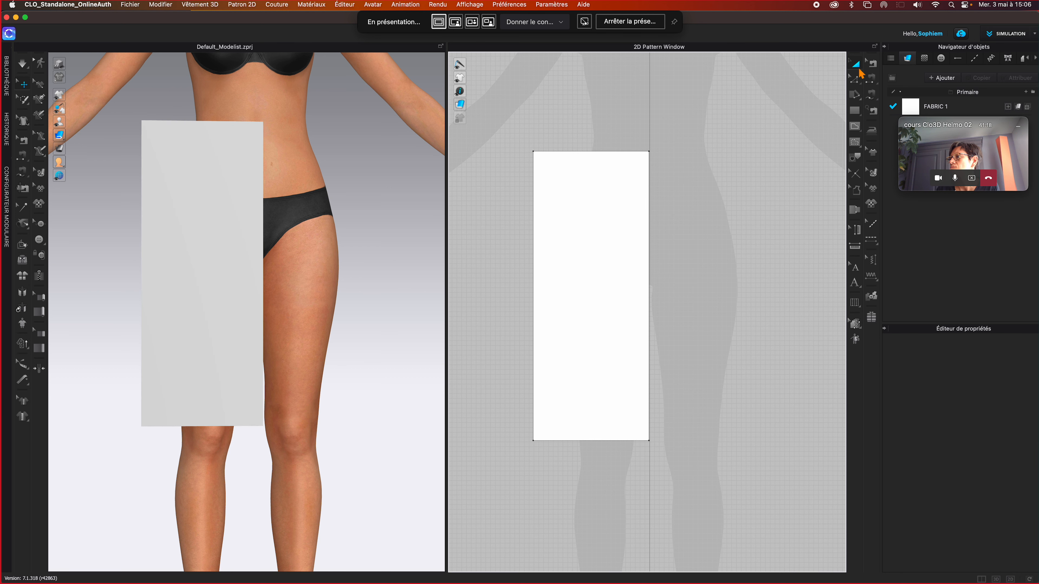
Start Dupliquer en ligne interne on the rectangle's top edge again and set the offset reference to Ligne sélectionnée
left_click(854, 81)
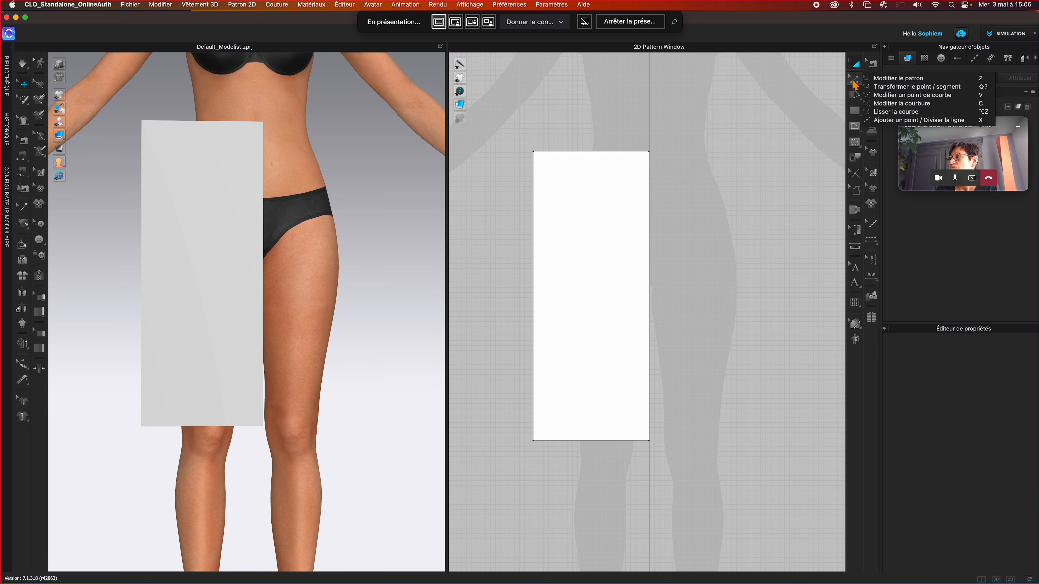
left_click(893, 78)
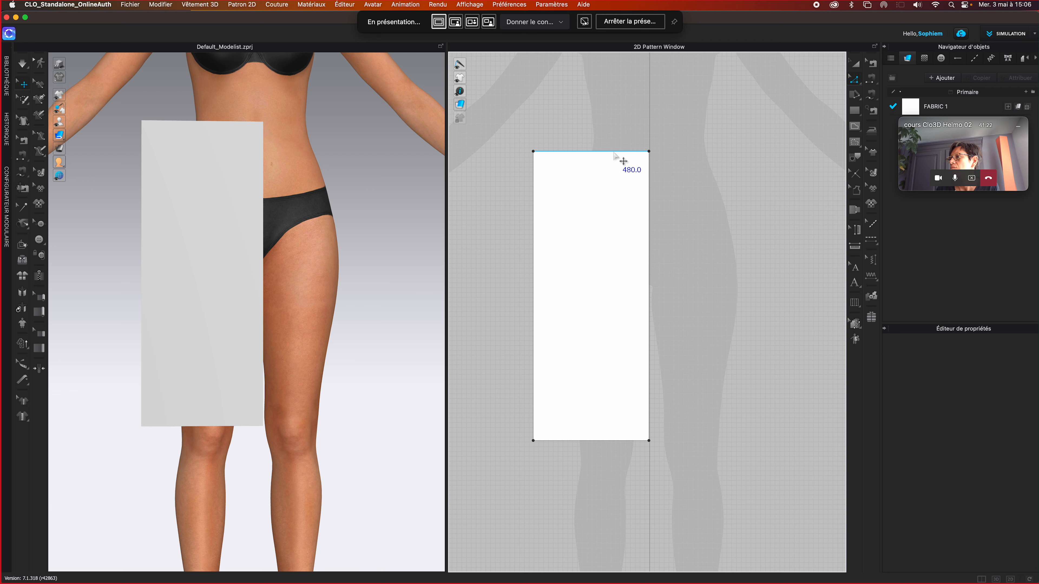
left_click(615, 152)
right_click(613, 151)
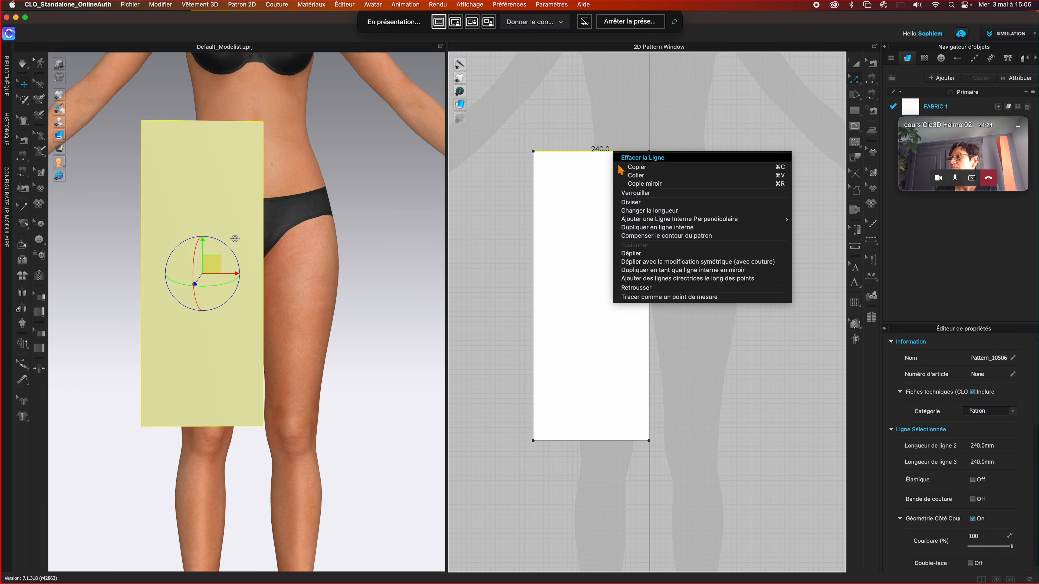
left_click(650, 228)
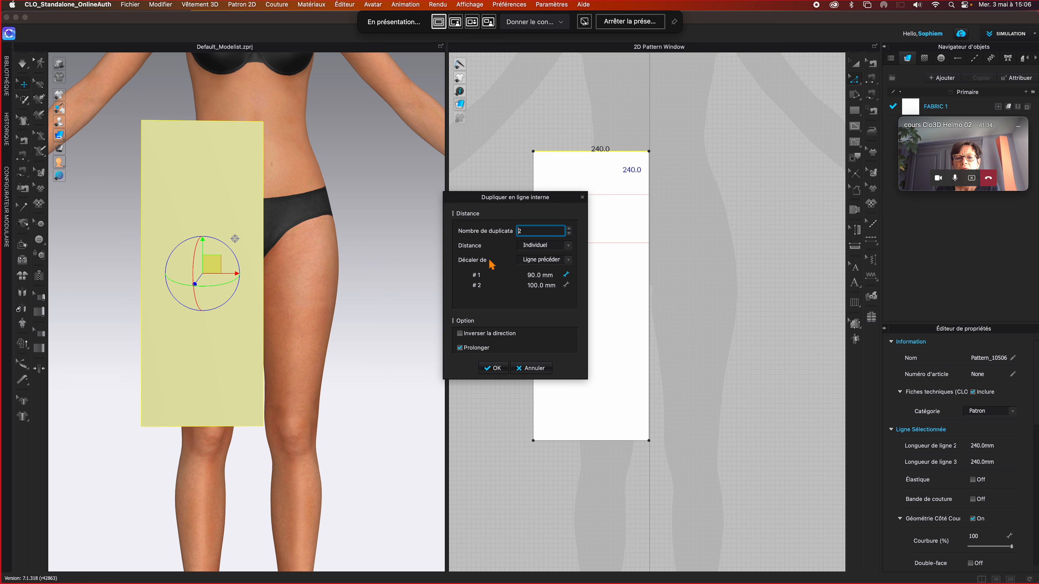
left_click(568, 260)
left_click(548, 269)
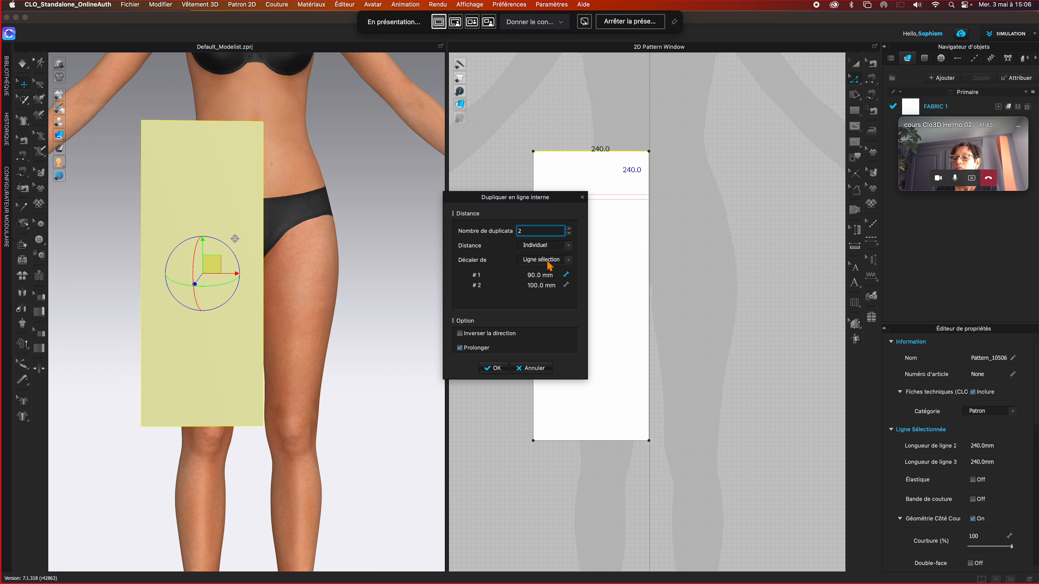
Set the distance of the second internal line duplicate to 200 mm
left_click(539, 286)
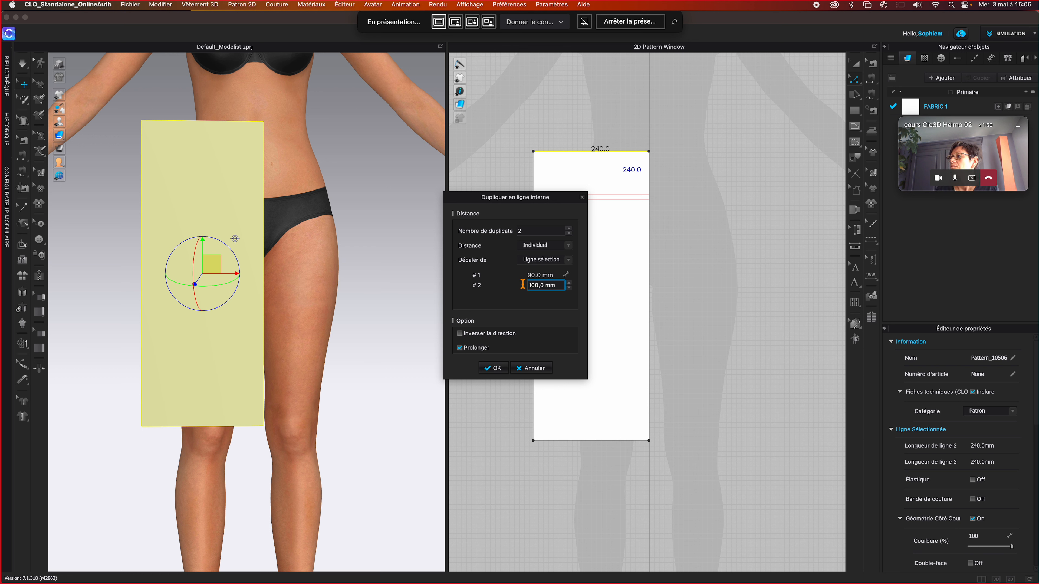
double_click(526, 285)
type("200")
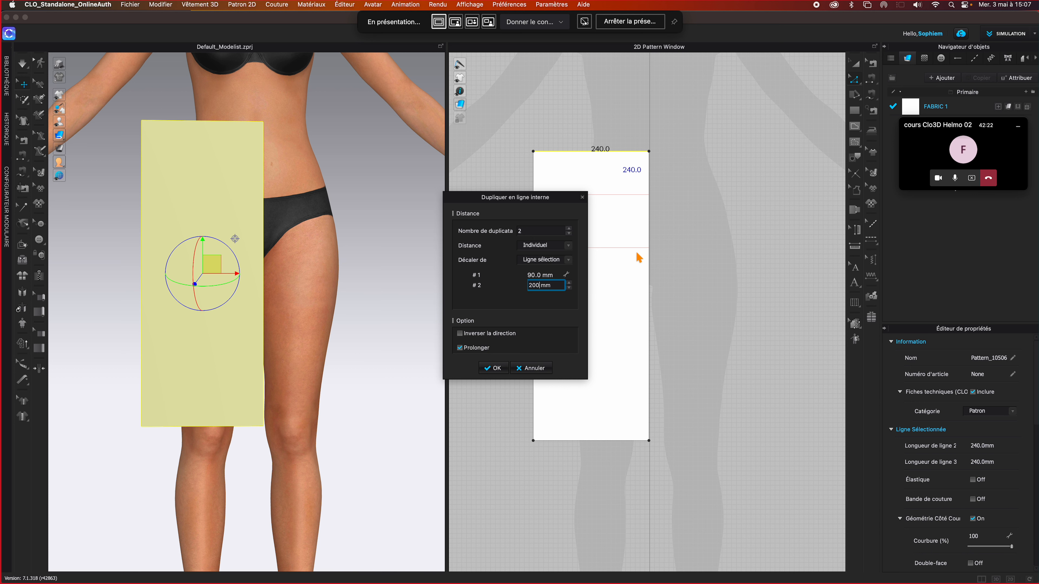
Try offsetting the duplicates from the previous line (Ligne précédente), ending with the selected line (Ligne sélectionnée) as the reference
left_click(571, 261)
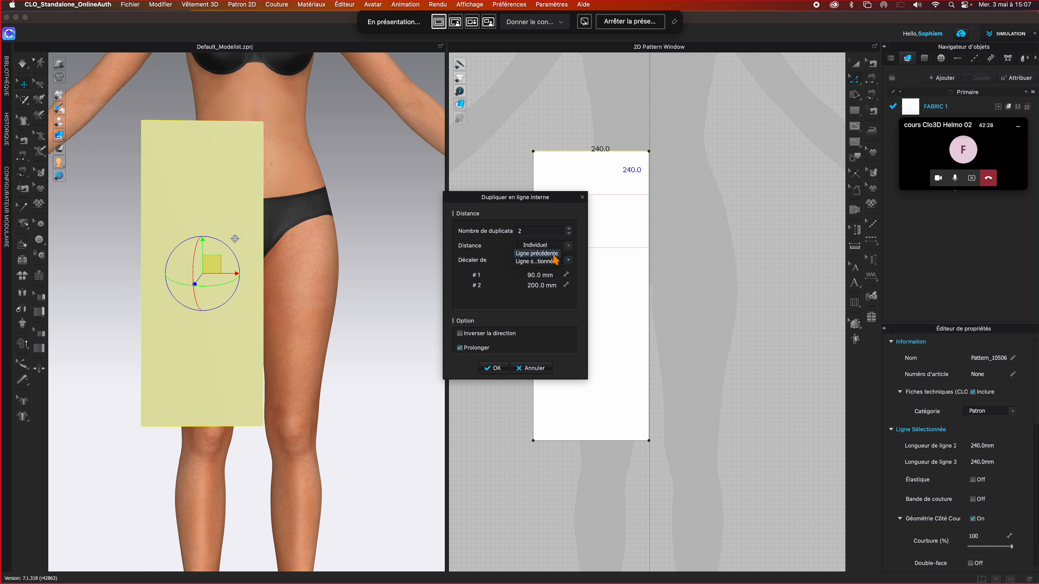
left_click(546, 254)
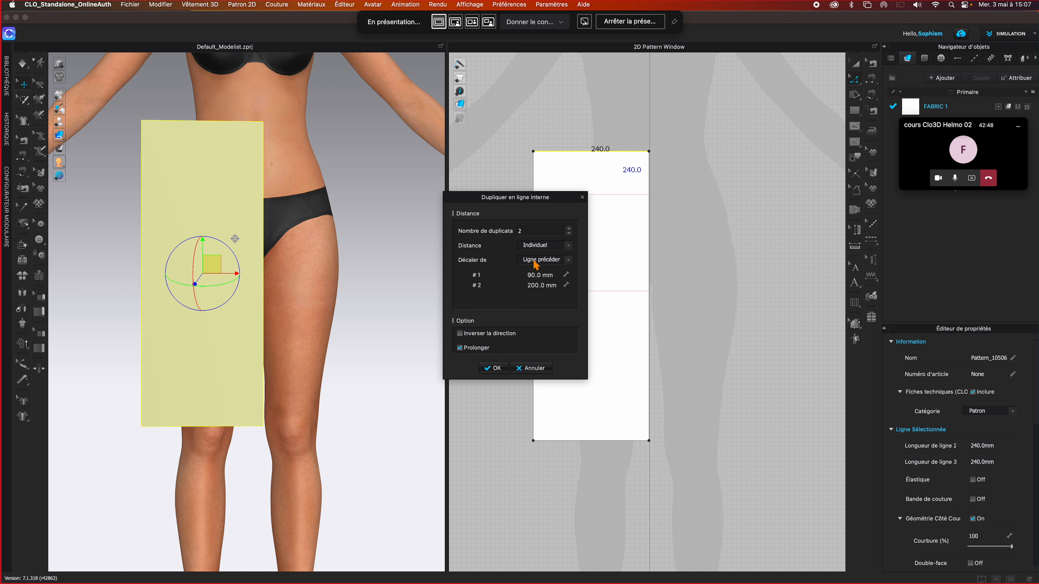
left_click(533, 260)
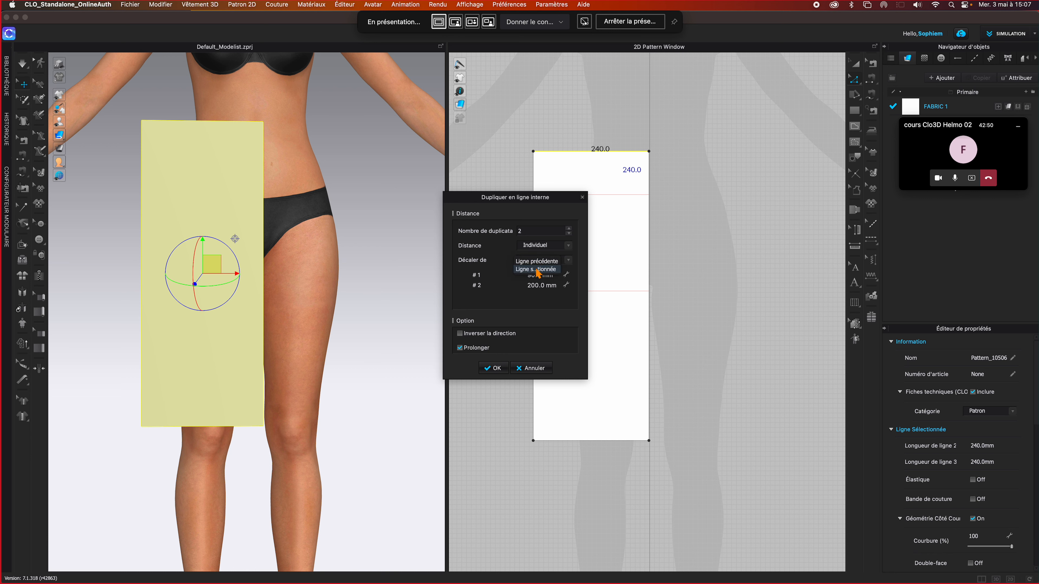
left_click(536, 269)
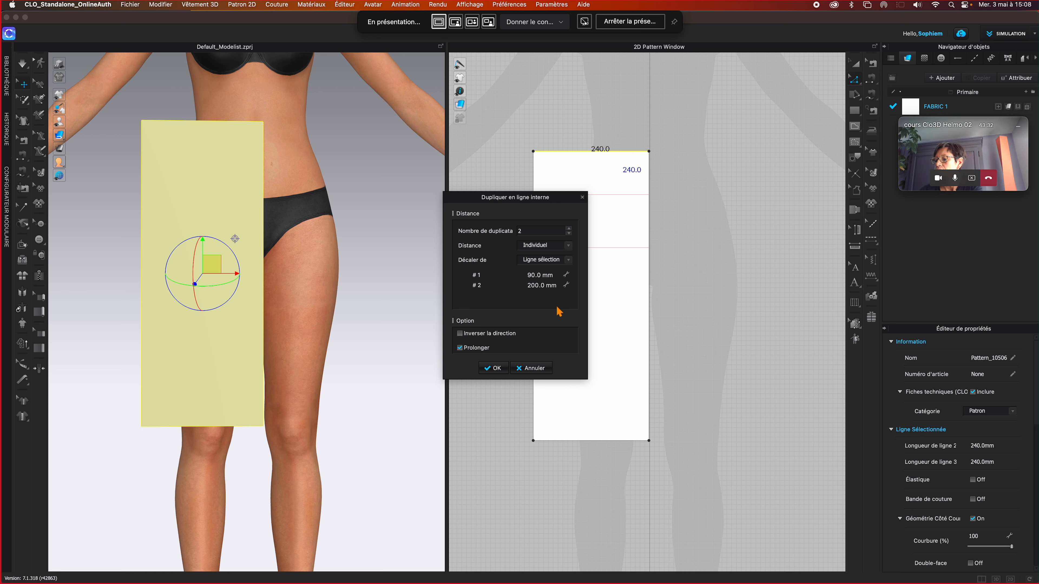
left_click(568, 260)
left_click(558, 253)
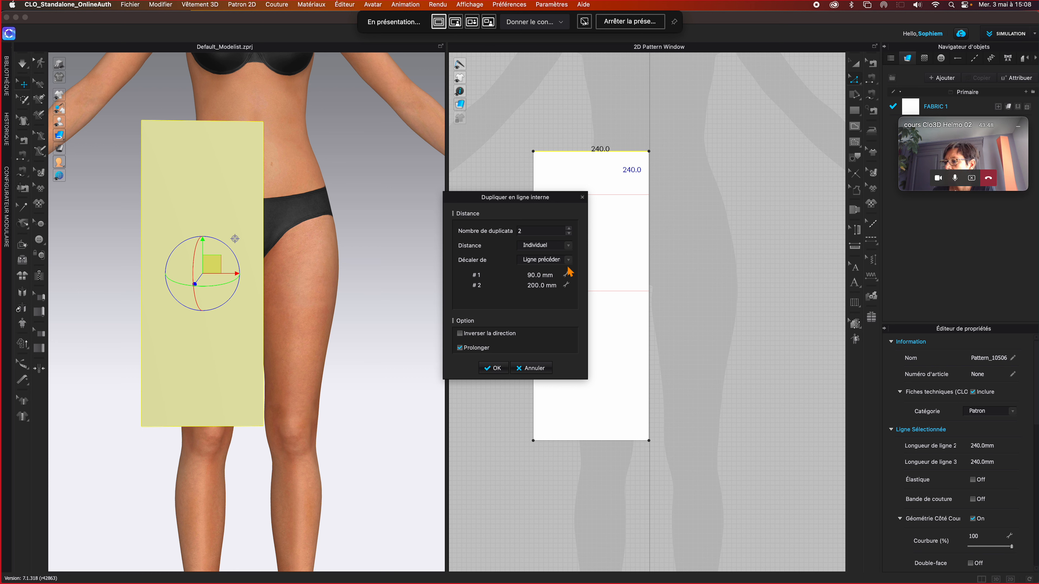
left_click(559, 261)
left_click(551, 270)
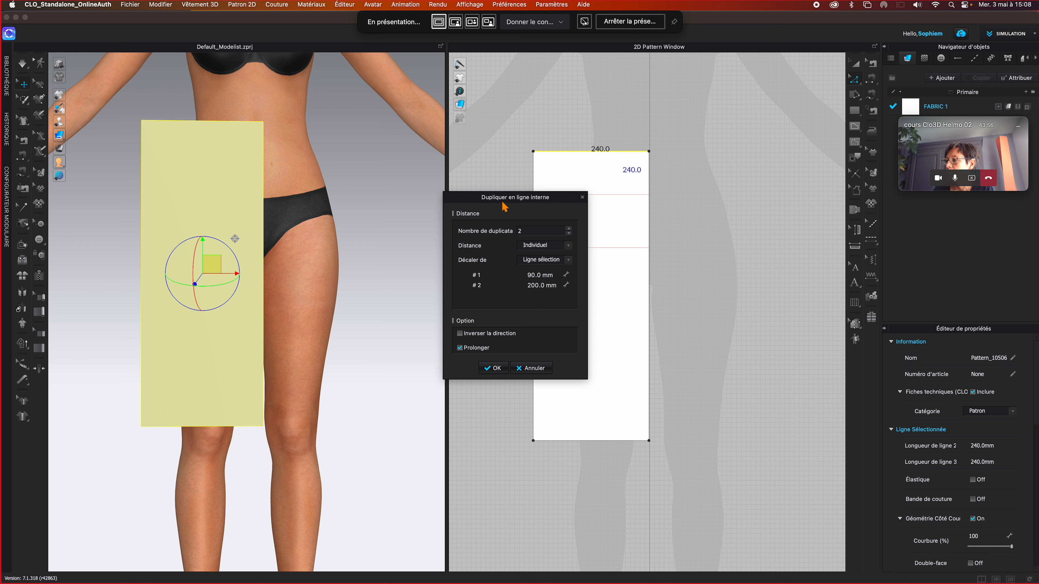
Preview the reversed direction and Prolonger options for the duplicated lines, and cancel the duplication
left_click_drag(516, 201, 395, 199)
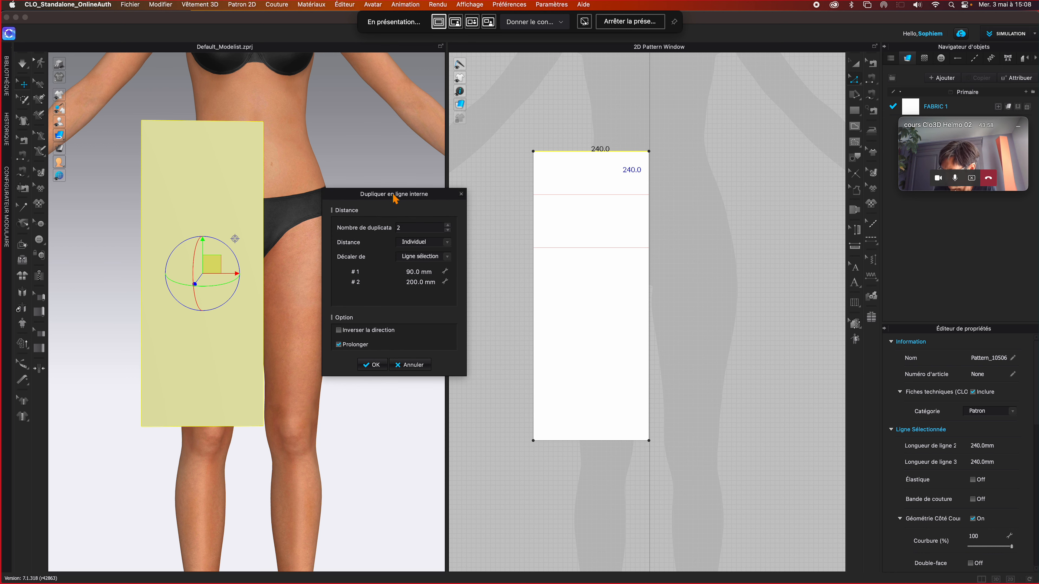
left_click(339, 331)
left_click(339, 331)
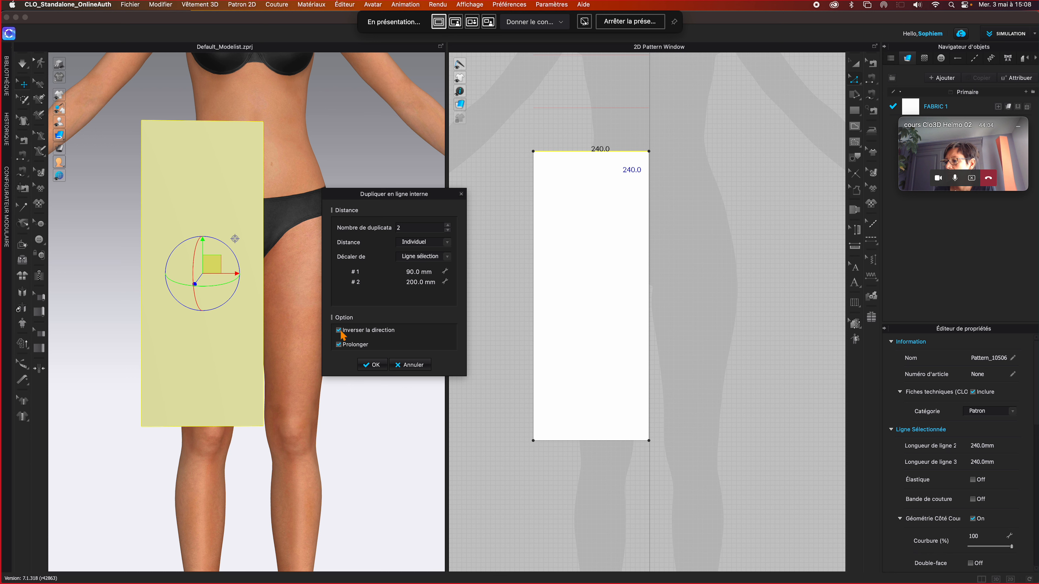
left_click(340, 331)
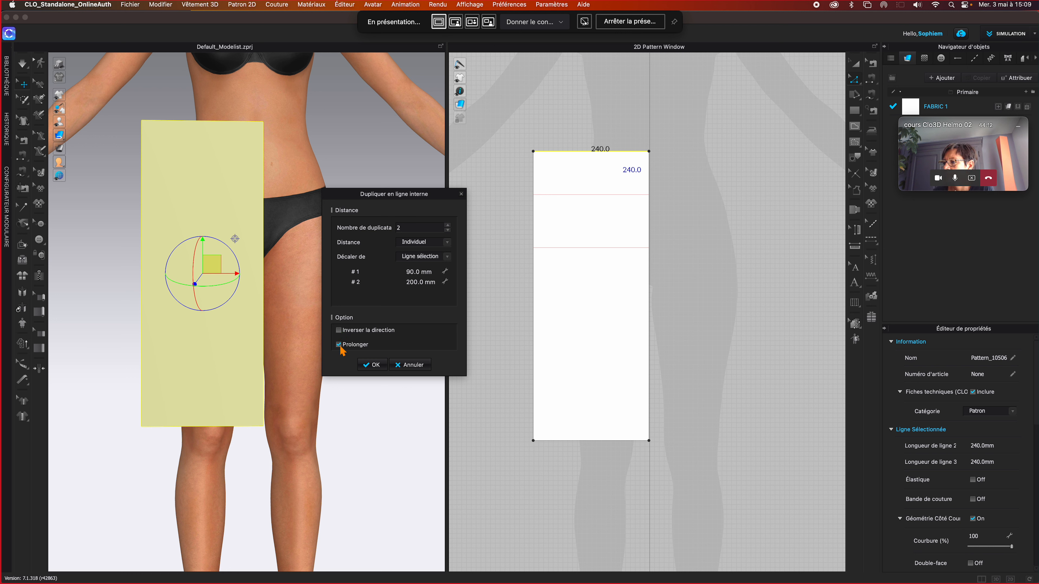
left_click(339, 344)
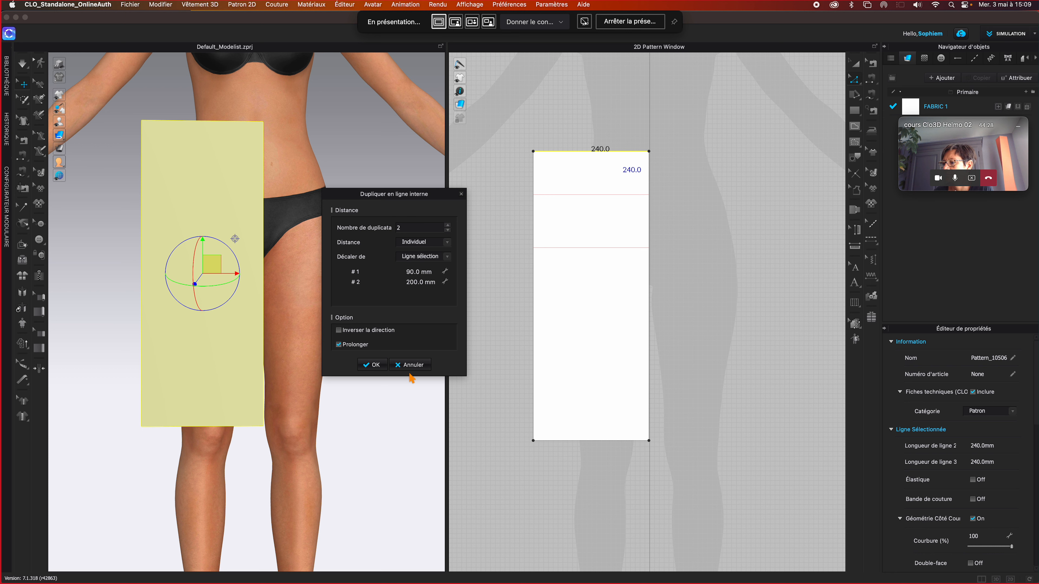
left_click(411, 364)
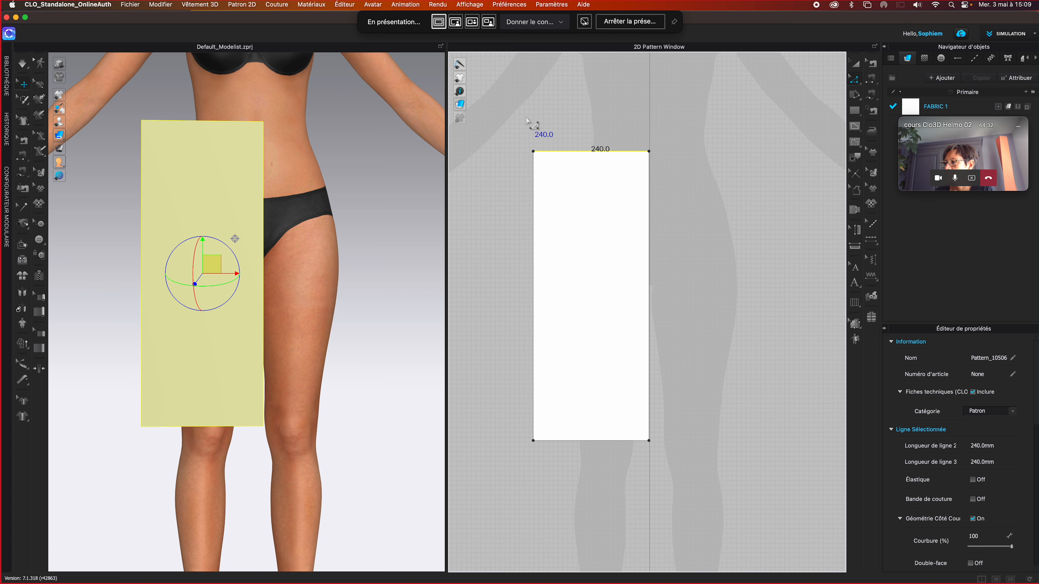
Add a point on the rectangle's upper edge and duplicate its 194.2 mm segment as two extended internal lines, spaced 90 mm and 100 mm successively
key("x")
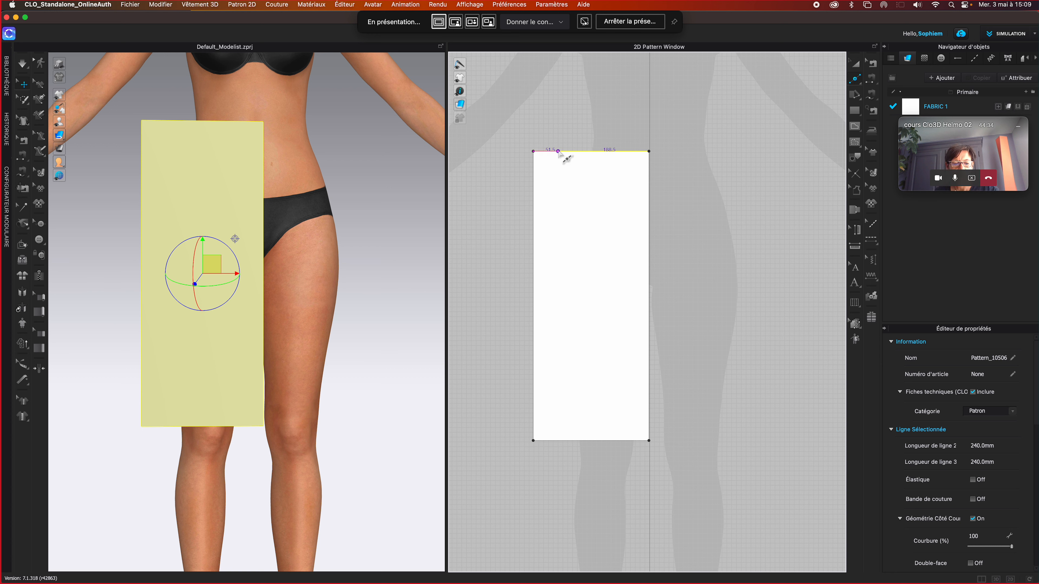
left_click(555, 151)
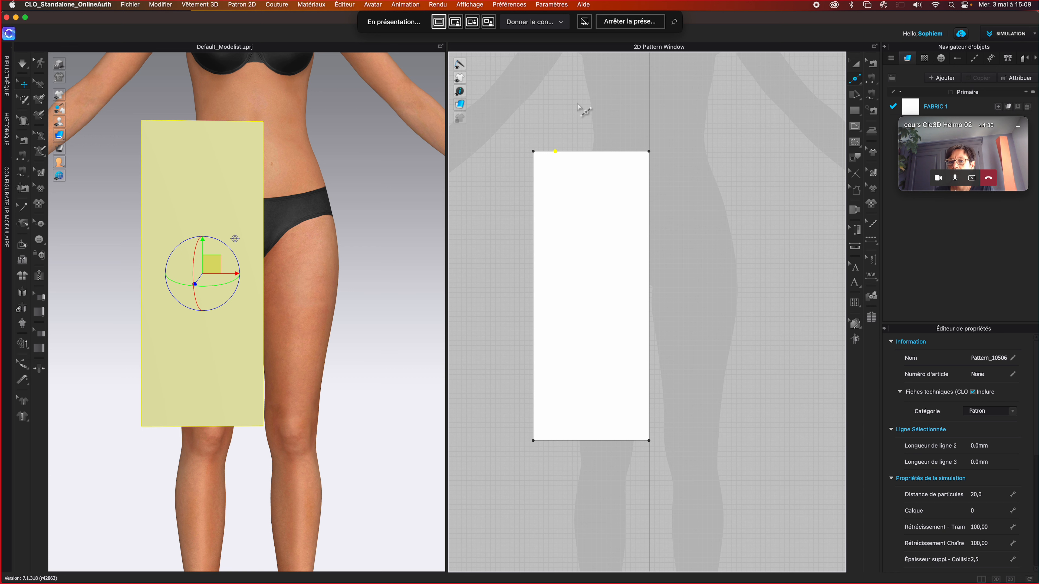
left_click(595, 152)
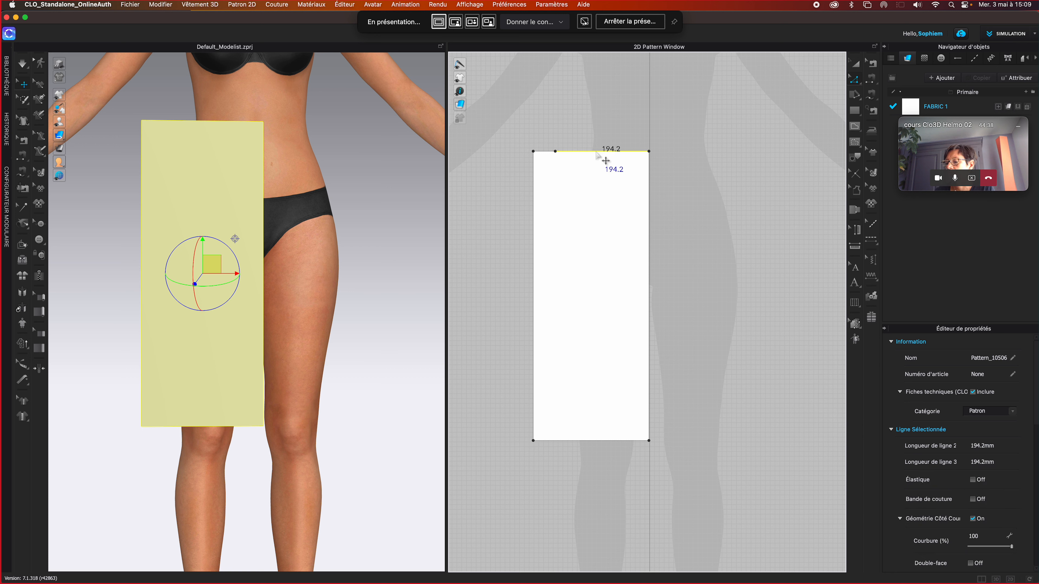
right_click(595, 152)
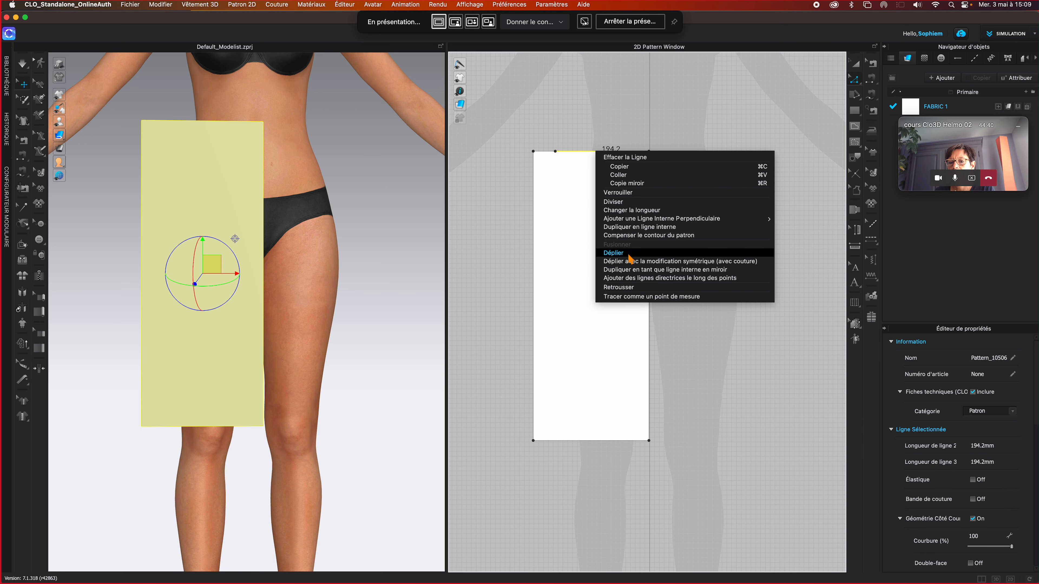
left_click(651, 228)
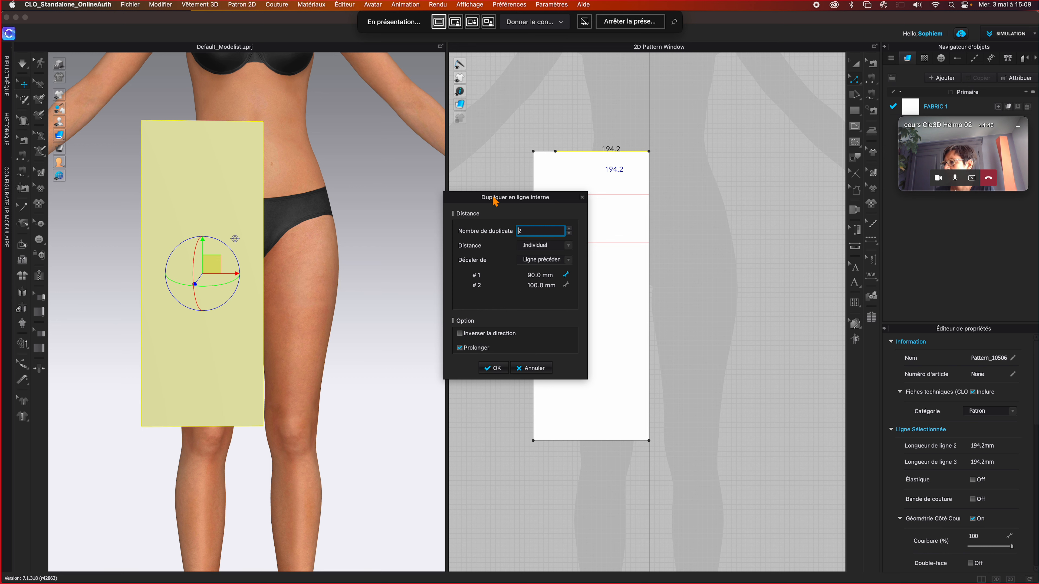
left_click_drag(495, 202, 395, 184)
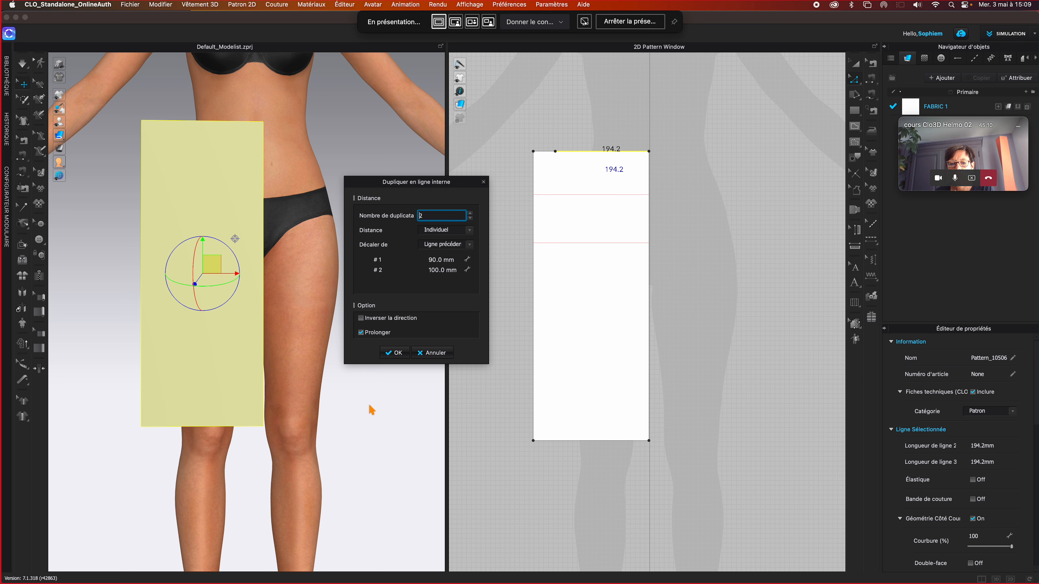
left_click(361, 332)
left_click(402, 355)
Delete the extra point from the rectangle's upper edge
left_click(496, 175)
left_click(556, 152)
right_click(555, 153)
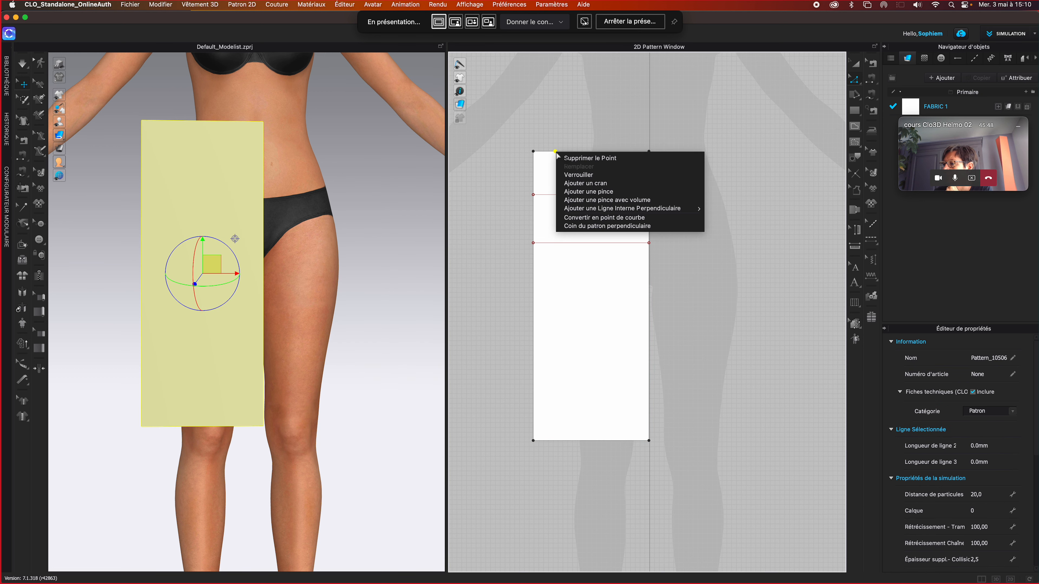
left_click(569, 128)
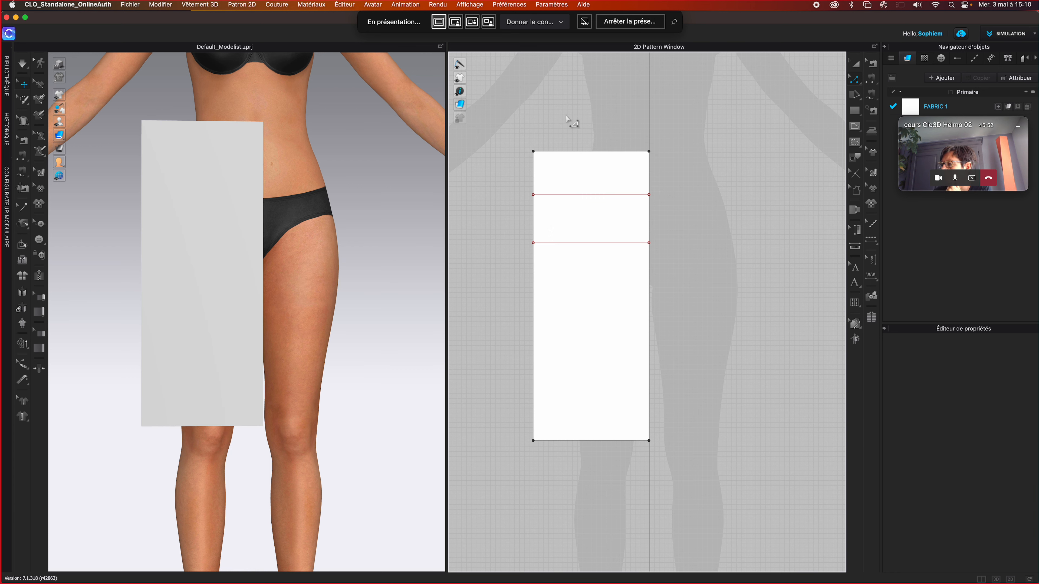
Check the lengths of the two internal lines and the rectangle's upper edge by selecting each in turn
left_click(592, 195)
left_click(602, 244)
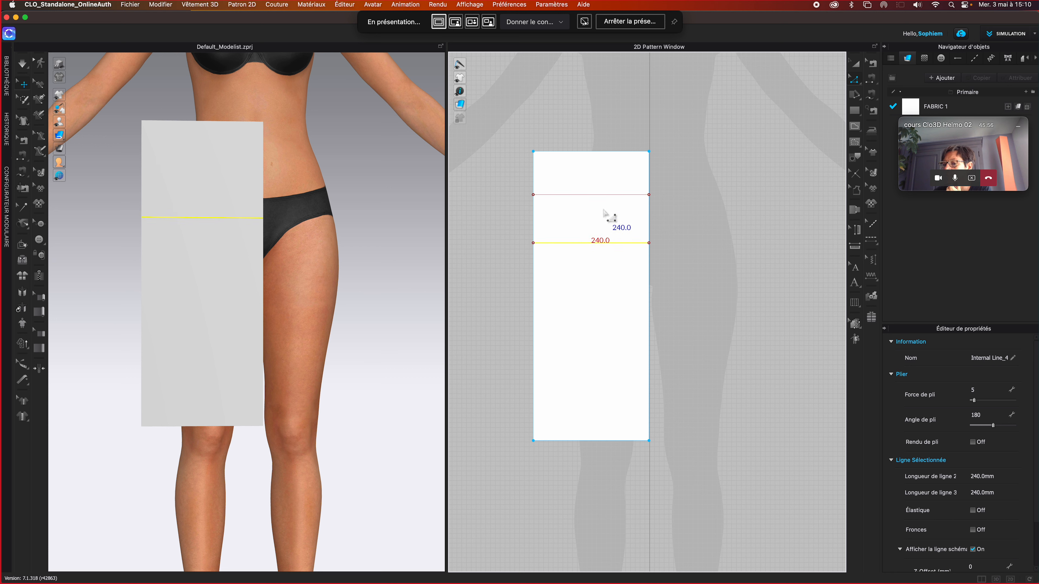
left_click(608, 195)
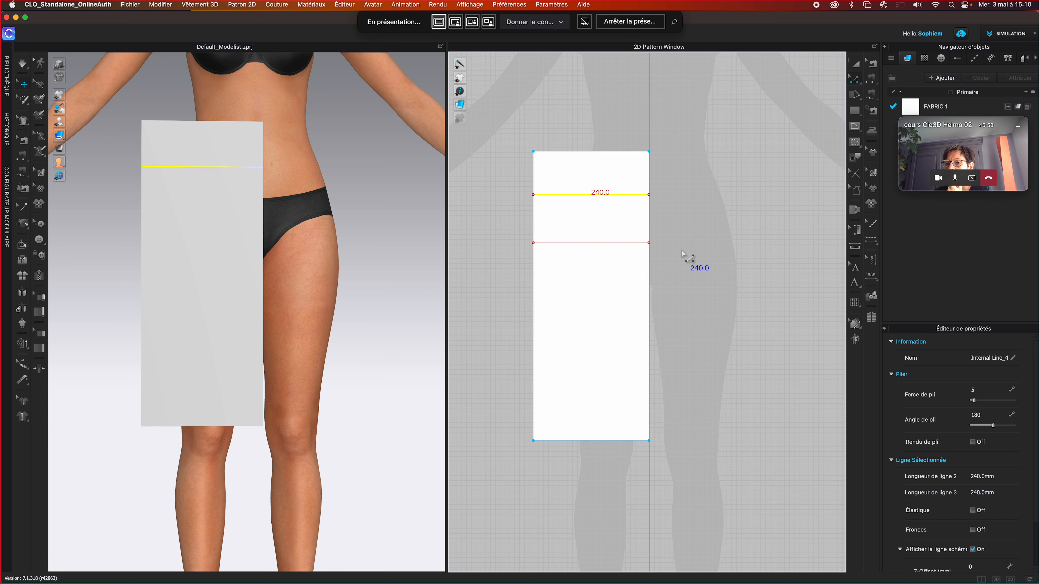
left_click(645, 152)
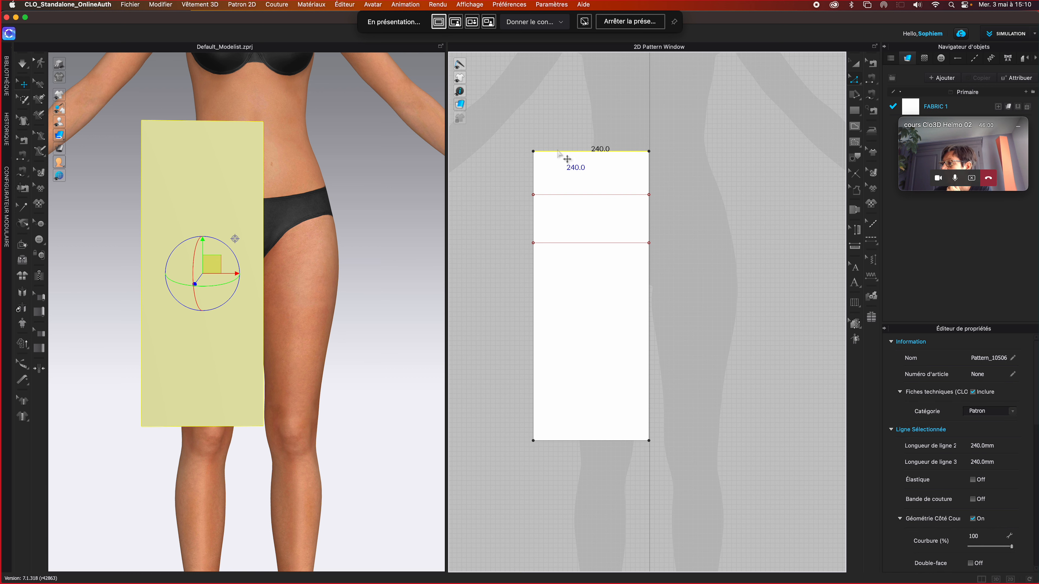
left_click(613, 197)
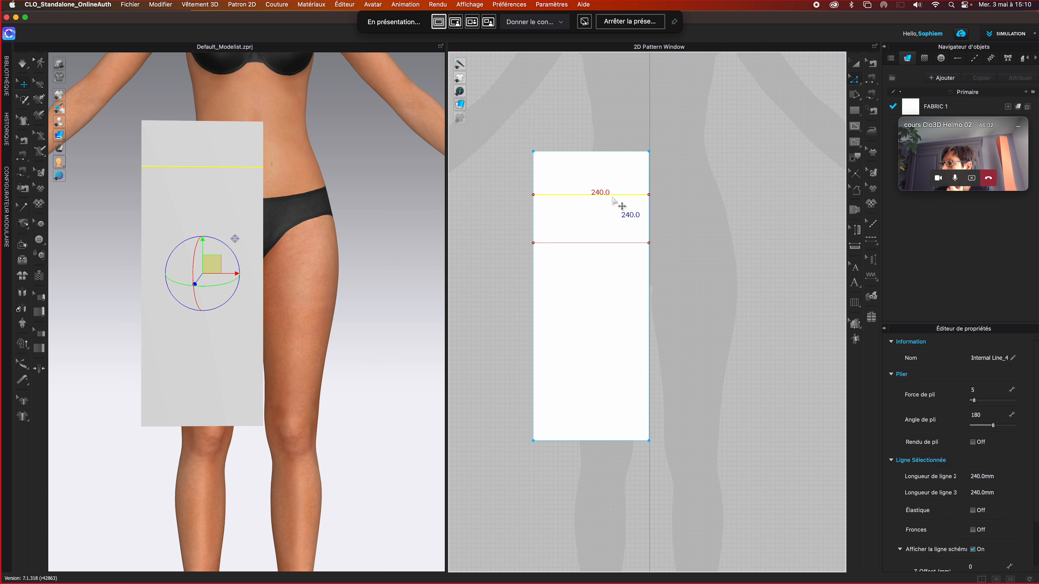
left_click(620, 243)
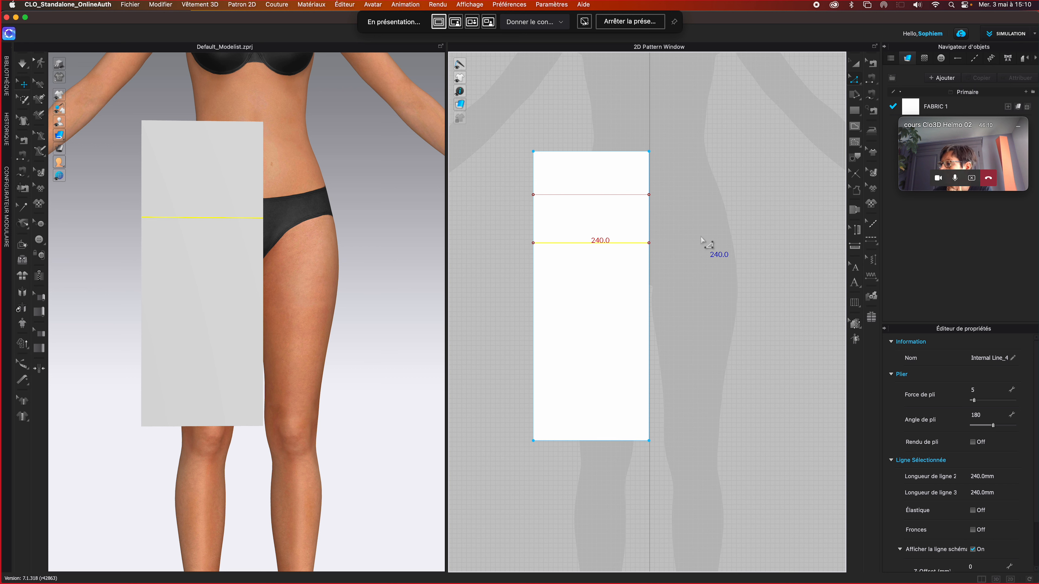
left_click(541, 195)
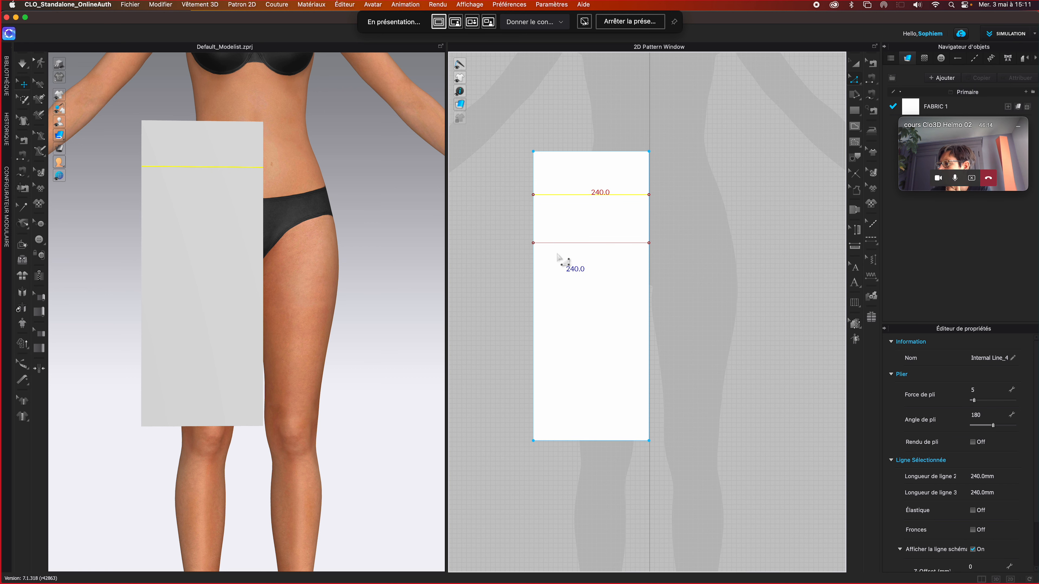
Extend the lower internal line to the pattern outline and add points with Prolonger/Ajuster & ajouter un point
left_click(551, 243)
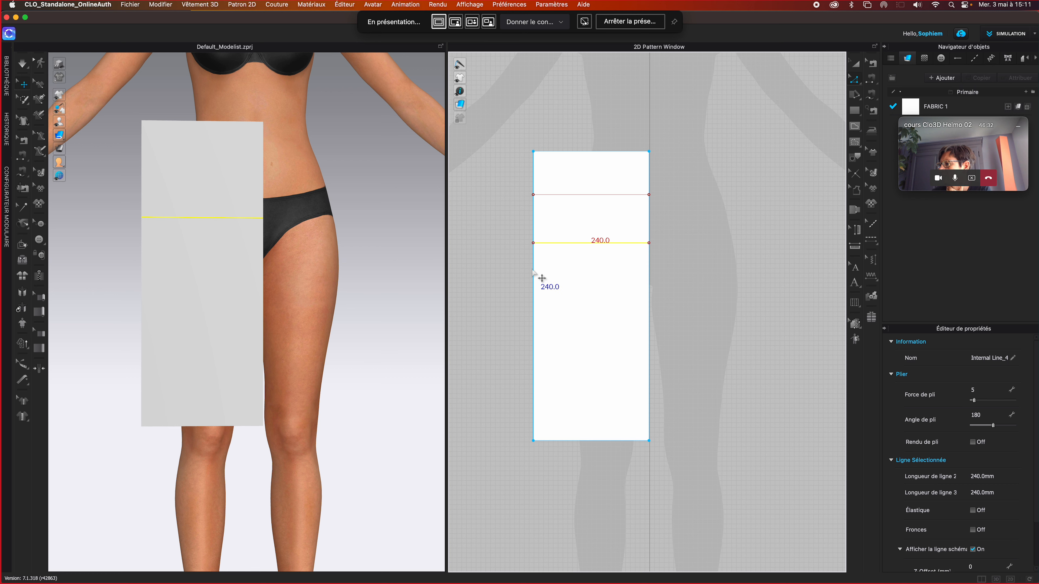
right_click(553, 246)
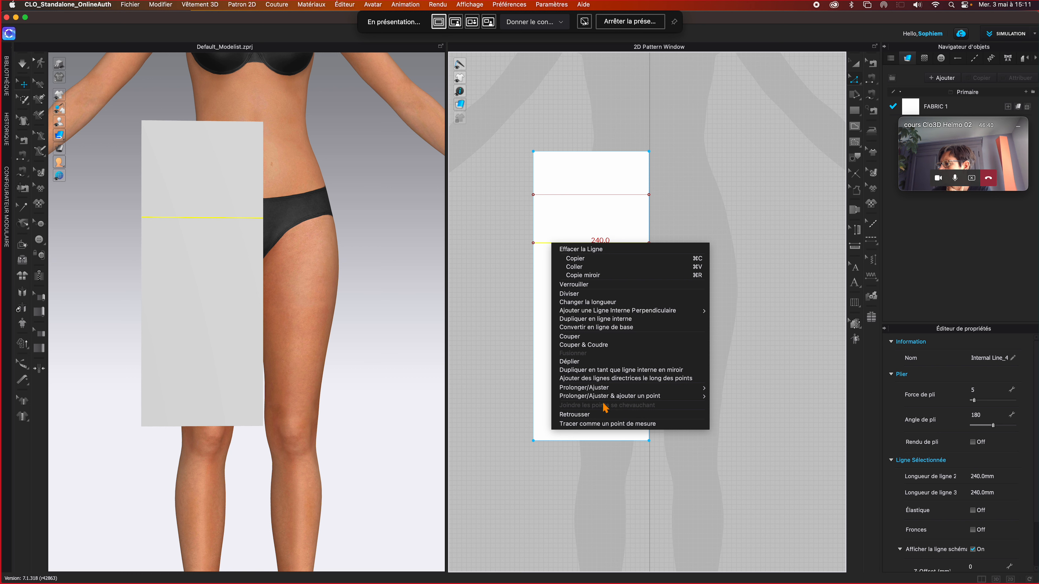
mouse_move(601, 399)
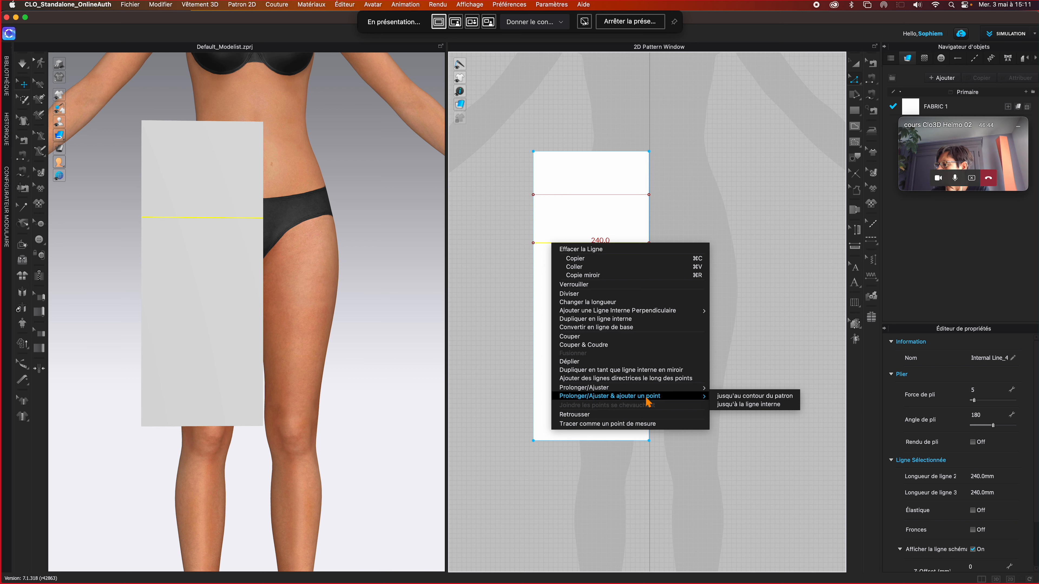
left_click(724, 399)
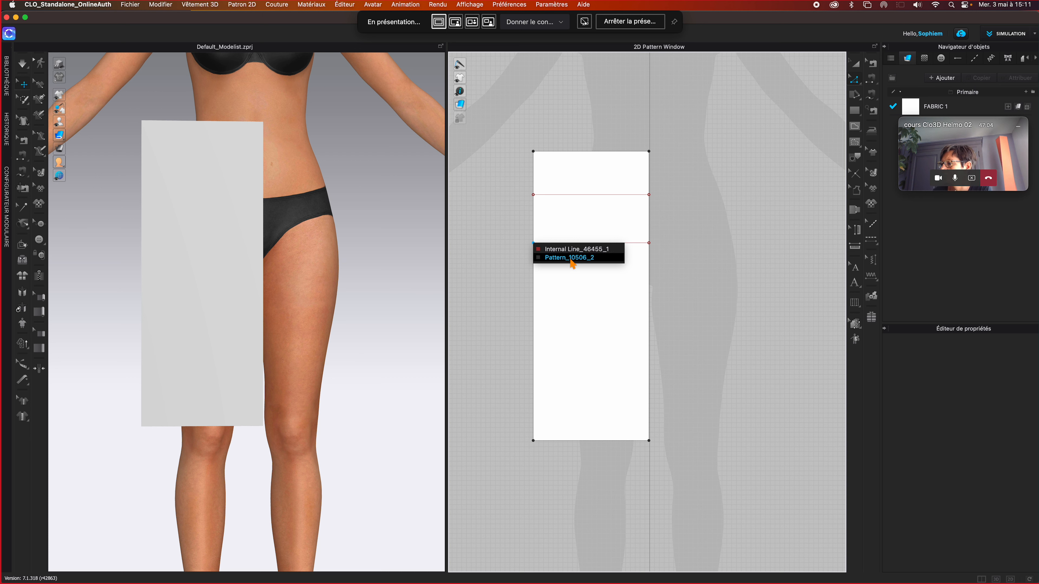
Inspect the pattern point at the lower internal line's left end and the outline segments above and below it
left_click(592, 258)
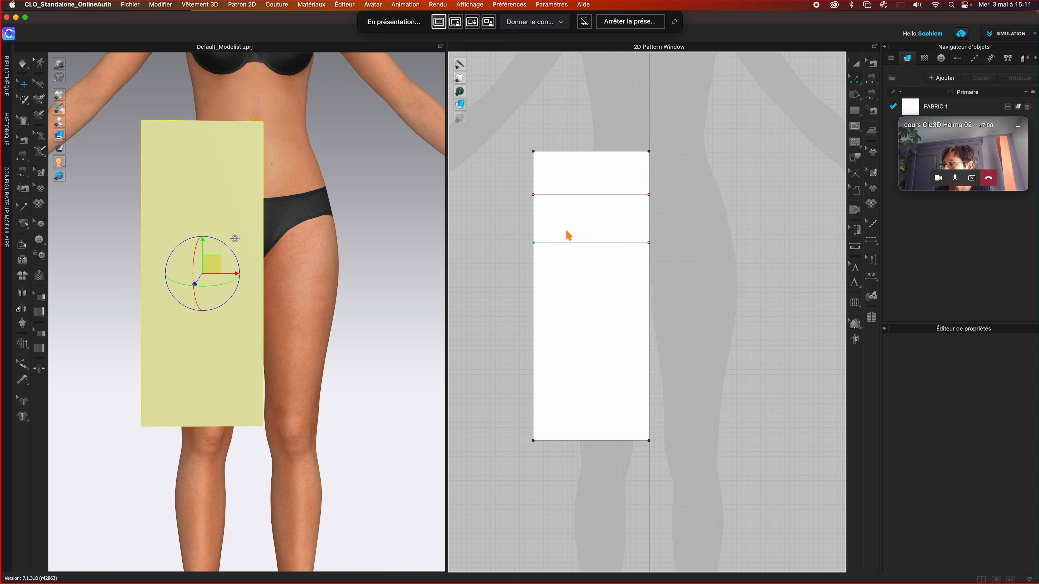
left_click(533, 221)
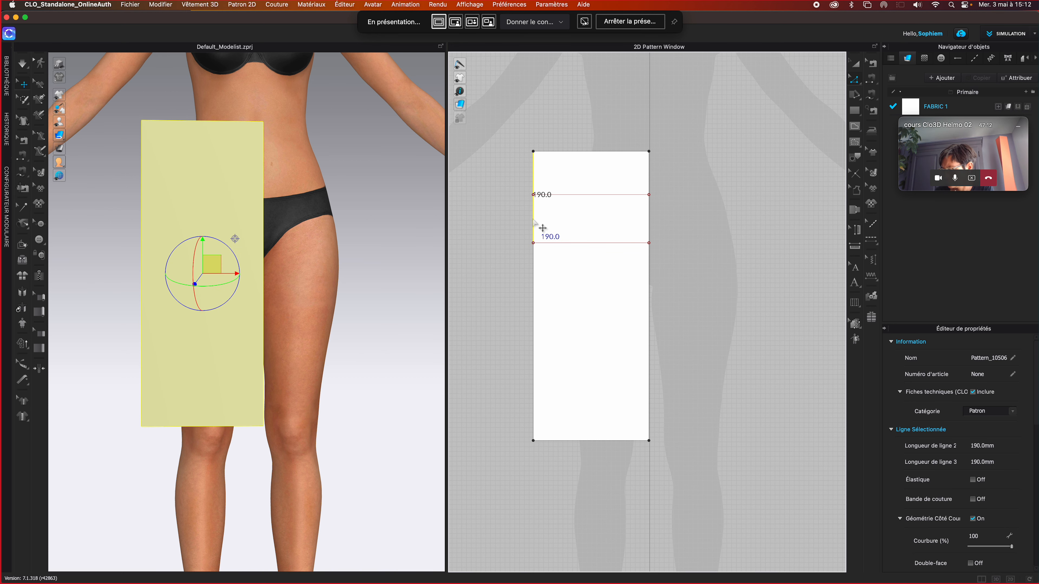
left_click(534, 286)
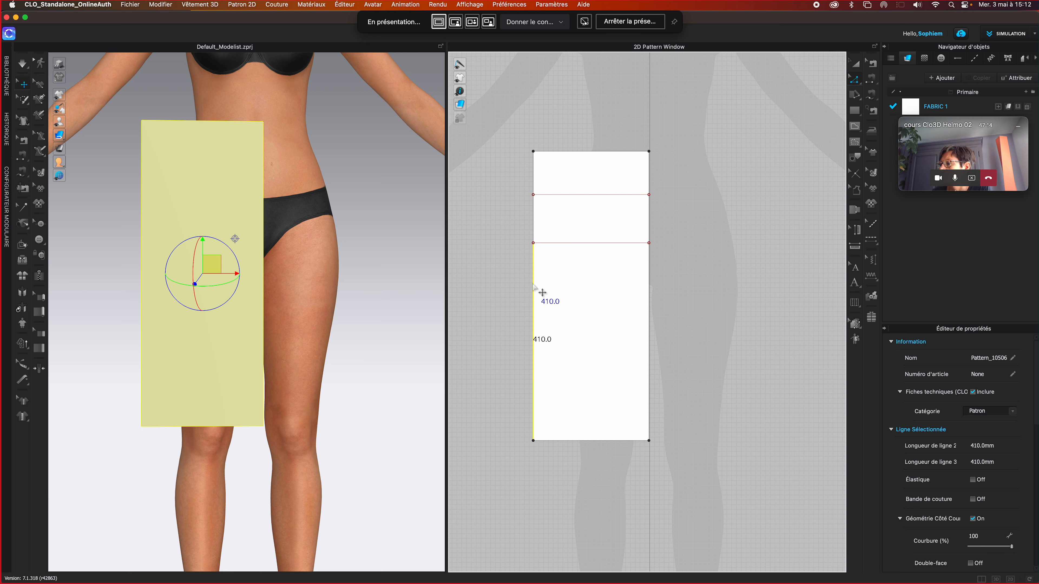
left_click(535, 218)
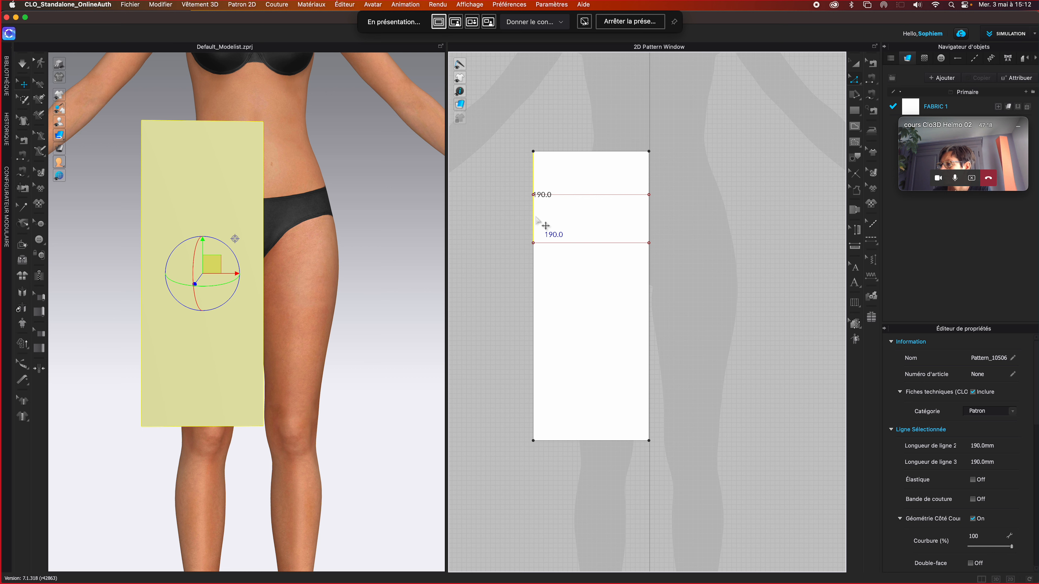
Check the outline segment below the lower internal line, and undo that line's extension with its added outline points
left_click(534, 287)
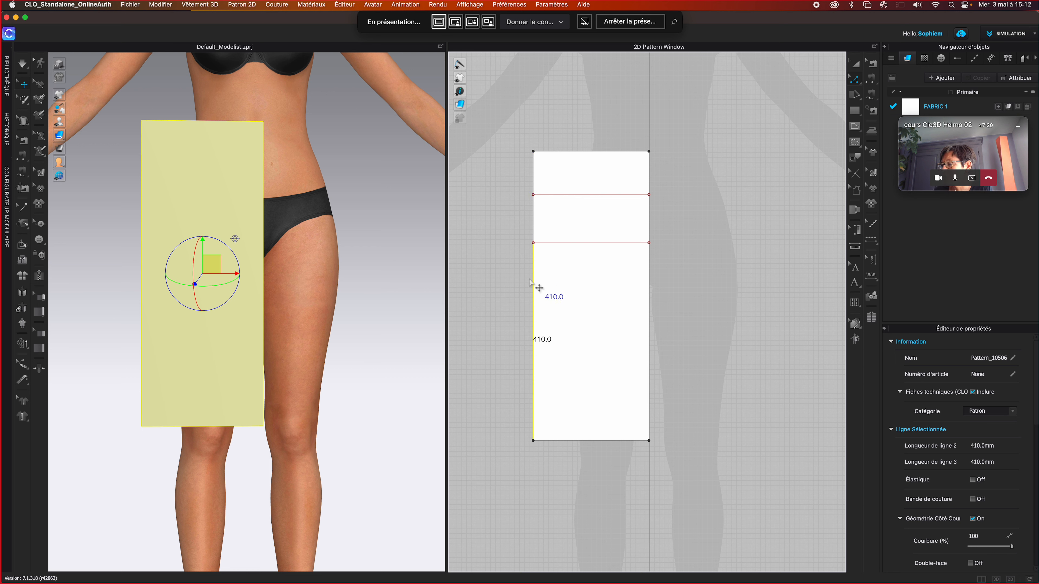
key("super+z")
key("super+z")
key("super+z")
key("super+z")
key("super+z")
key("super+z")
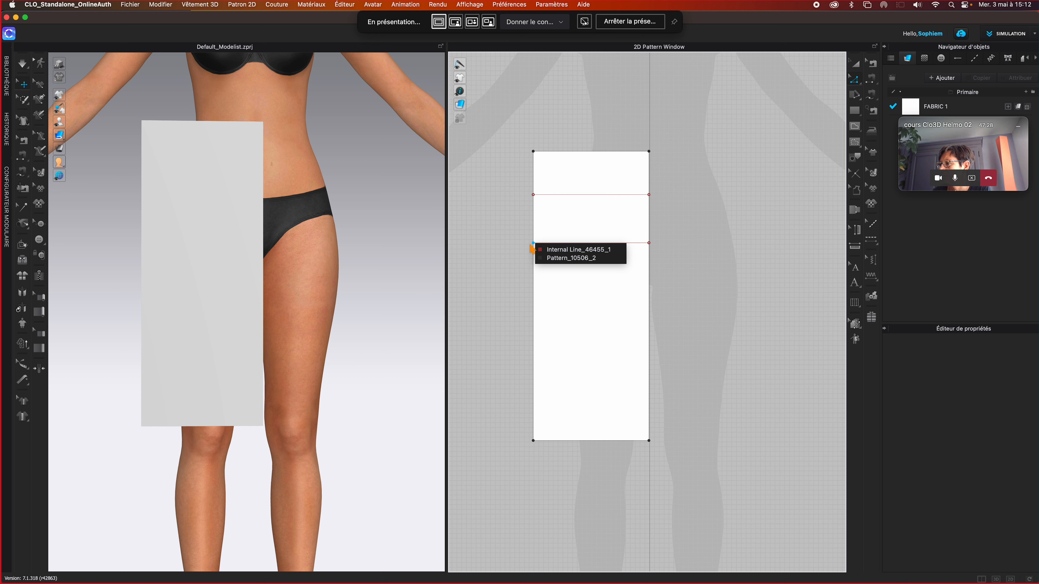
key("super+z")
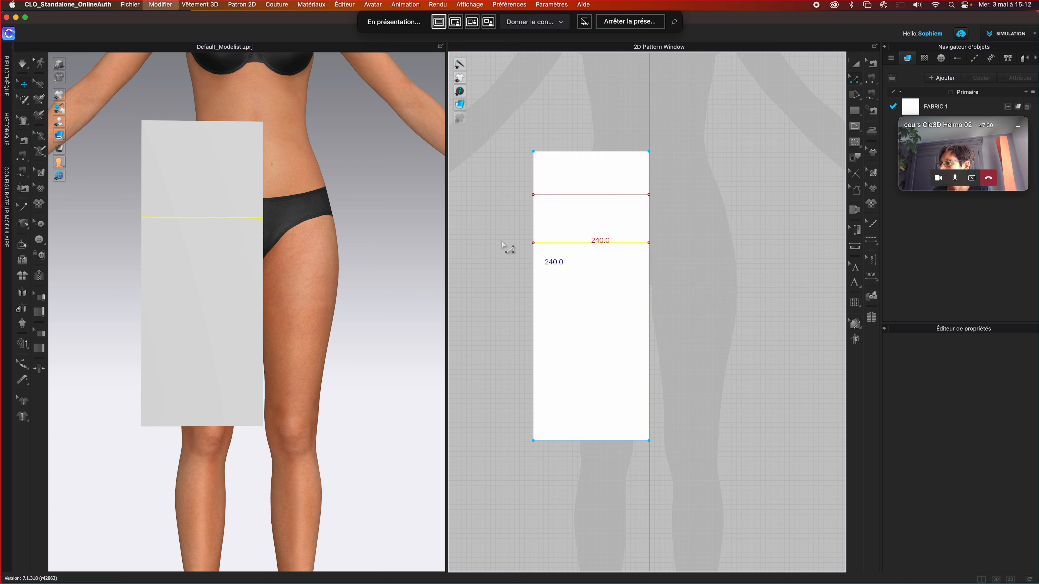
Extend the lower internal line again with Prolonger/Ajuster & ajouter un point, using jusqu'au contour du patron
left_click(533, 243)
left_click(524, 260)
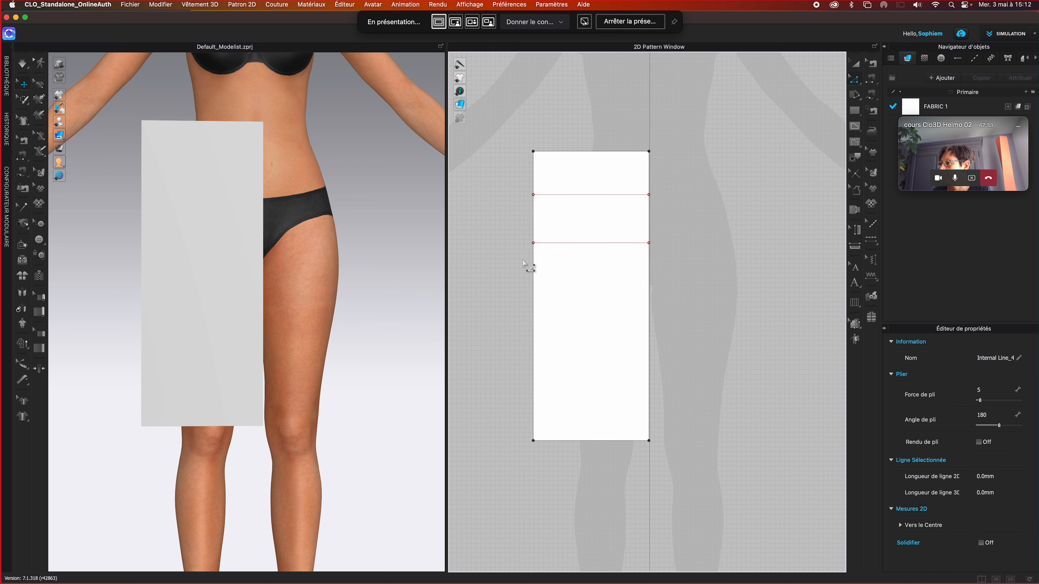
left_click(533, 243)
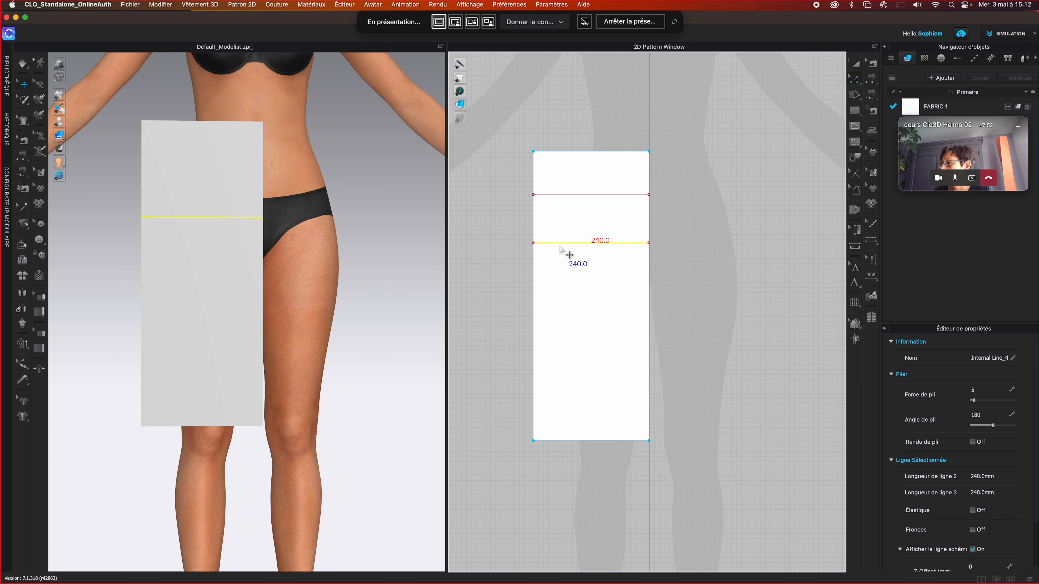
right_click(561, 248)
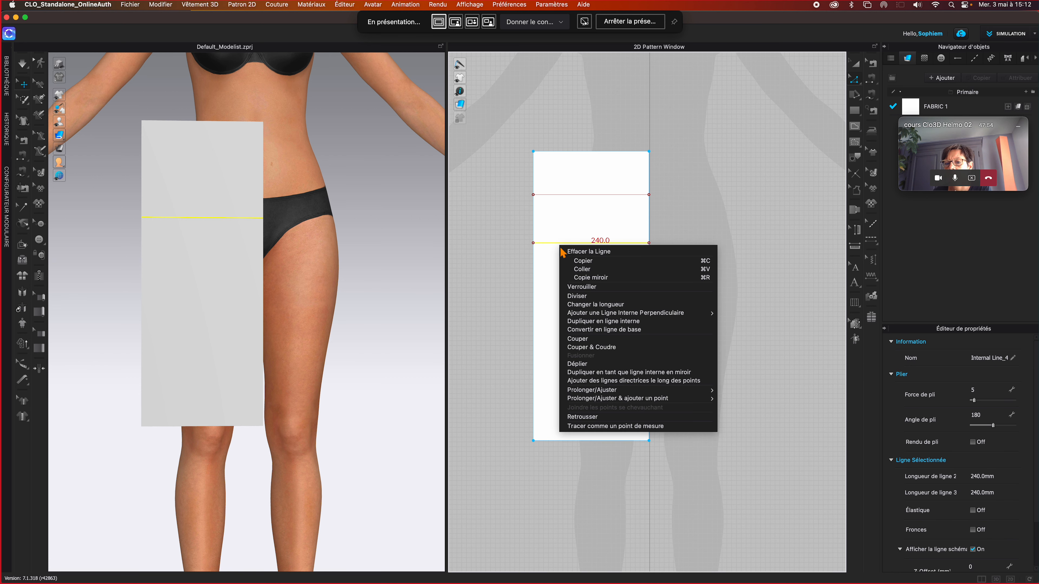
mouse_move(591, 398)
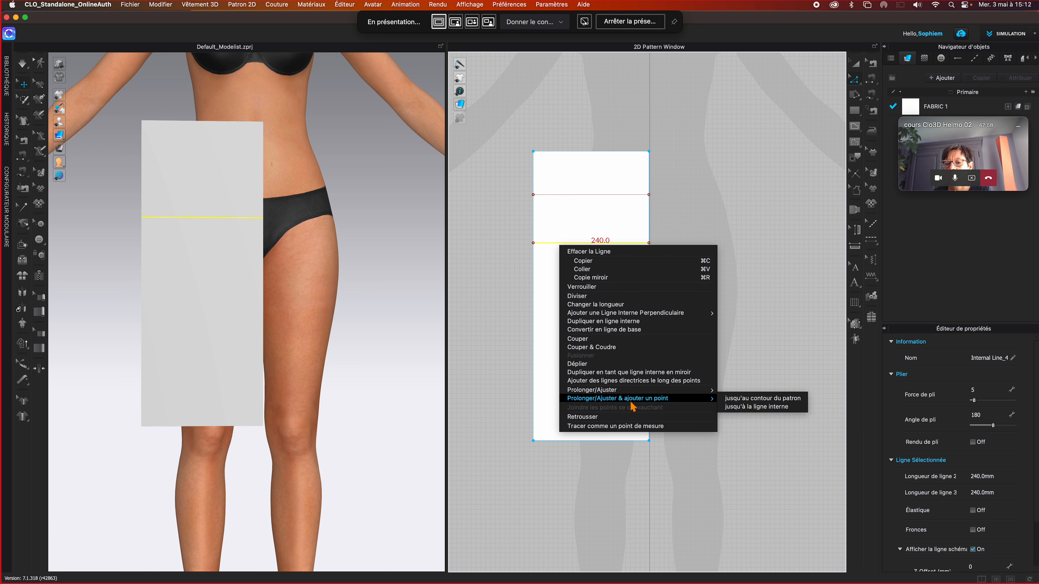
left_click(779, 399)
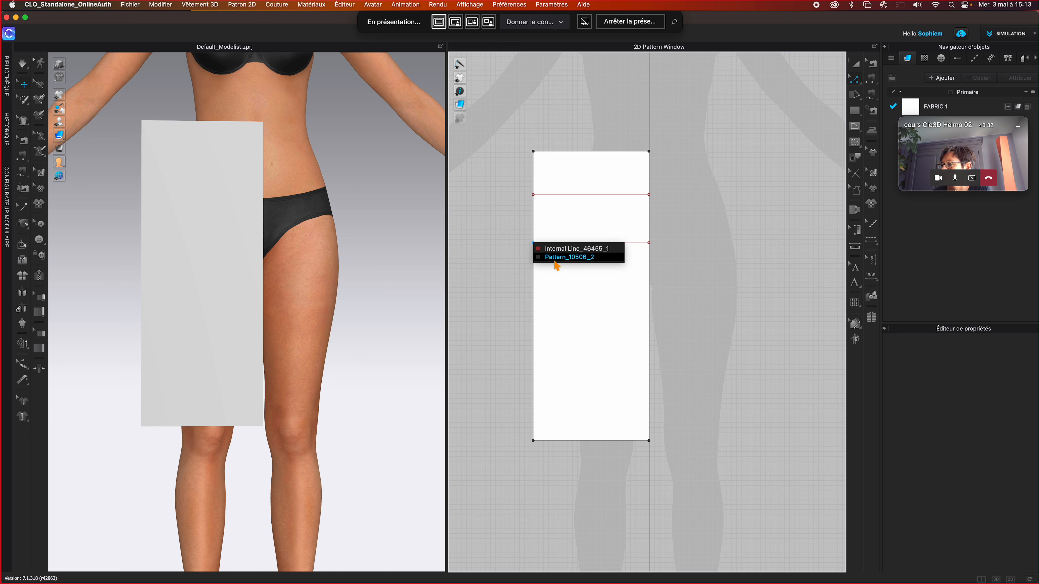
Inspect the rectangle's left outline segments above and below the lower internal line's end by selecting each
left_click(483, 286)
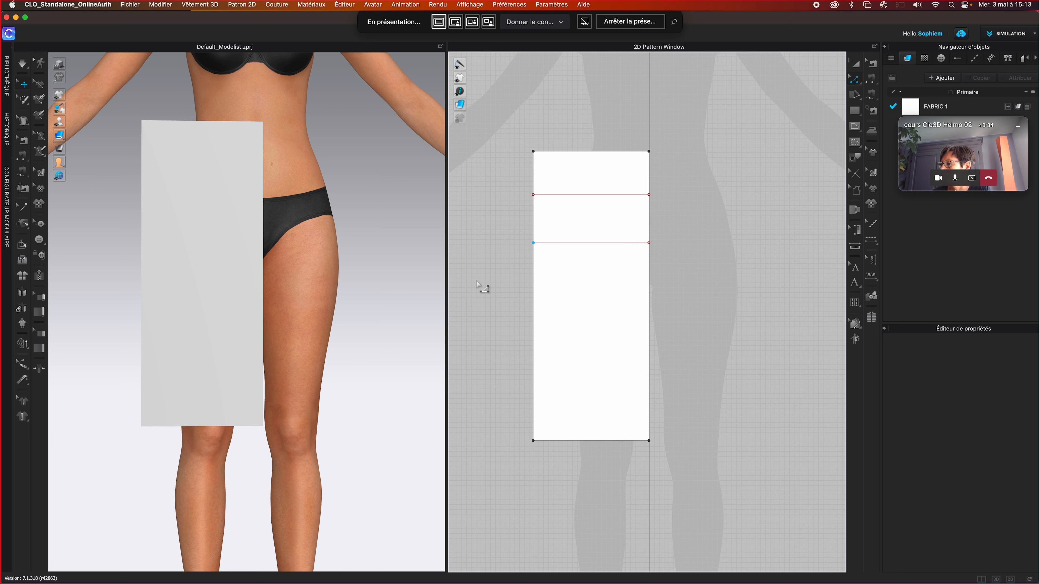
left_click(535, 224)
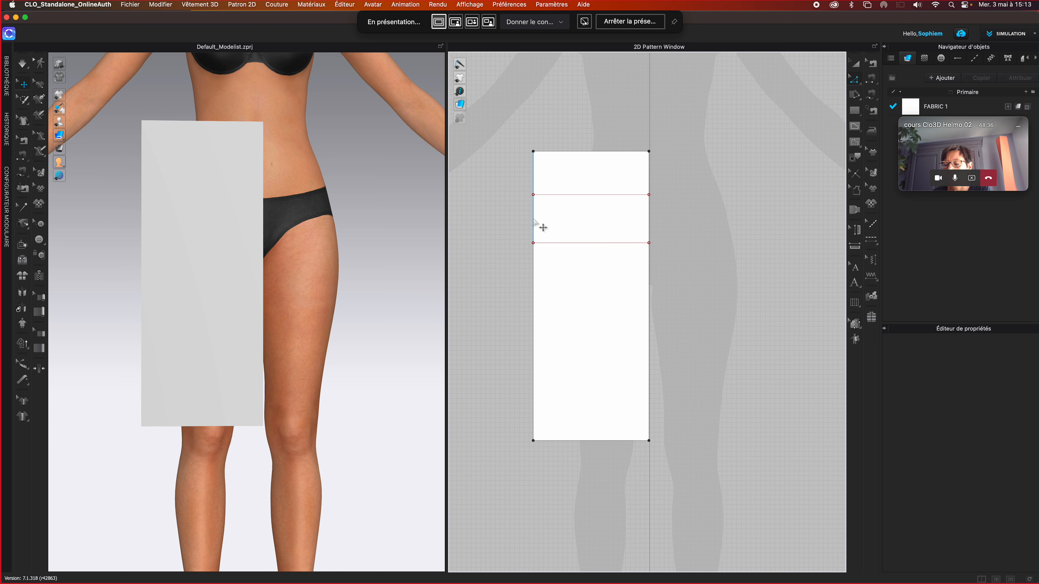
left_click(543, 227)
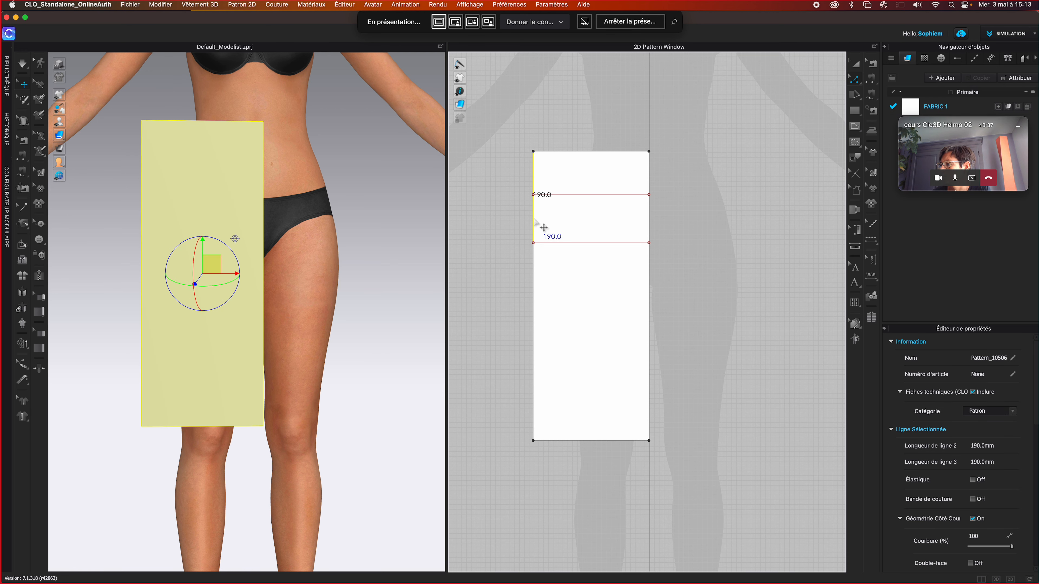
left_click(535, 290)
left_click(534, 229)
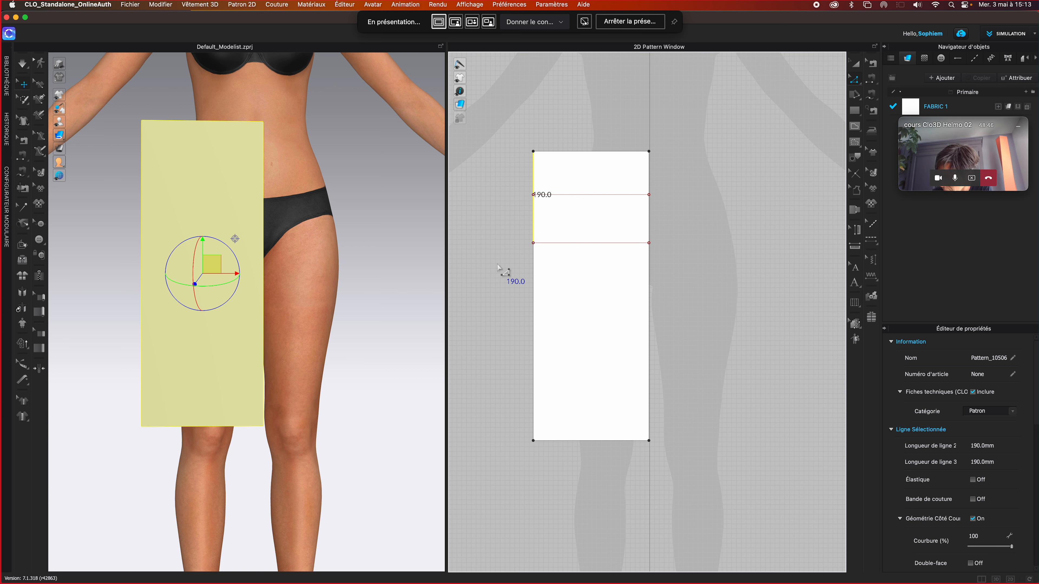
left_click(498, 265)
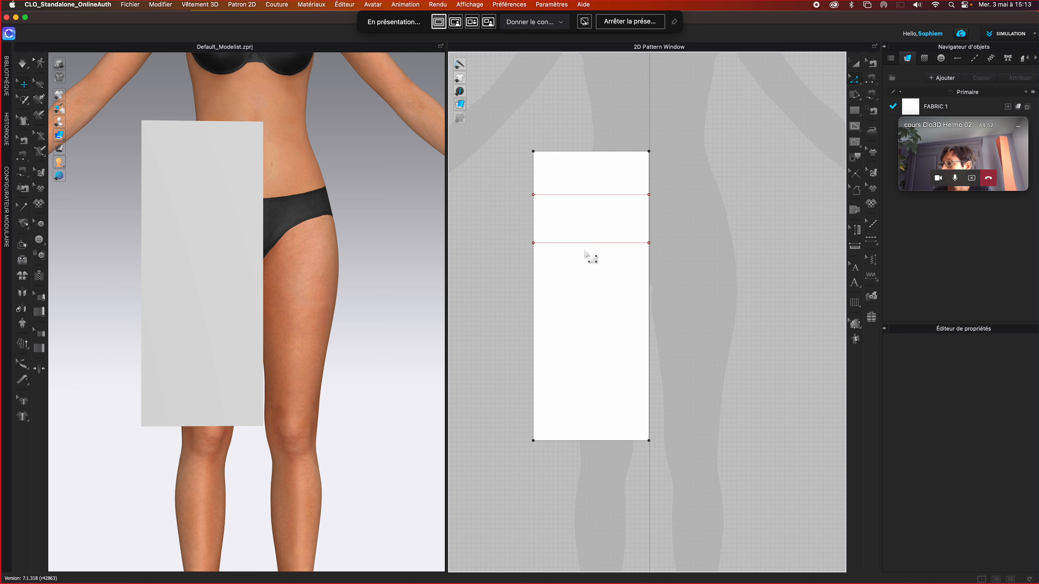
Move the lower internal line down and sideways off its outline points, and select the exposed point on each side edge
left_click_drag(552, 245, 601, 334)
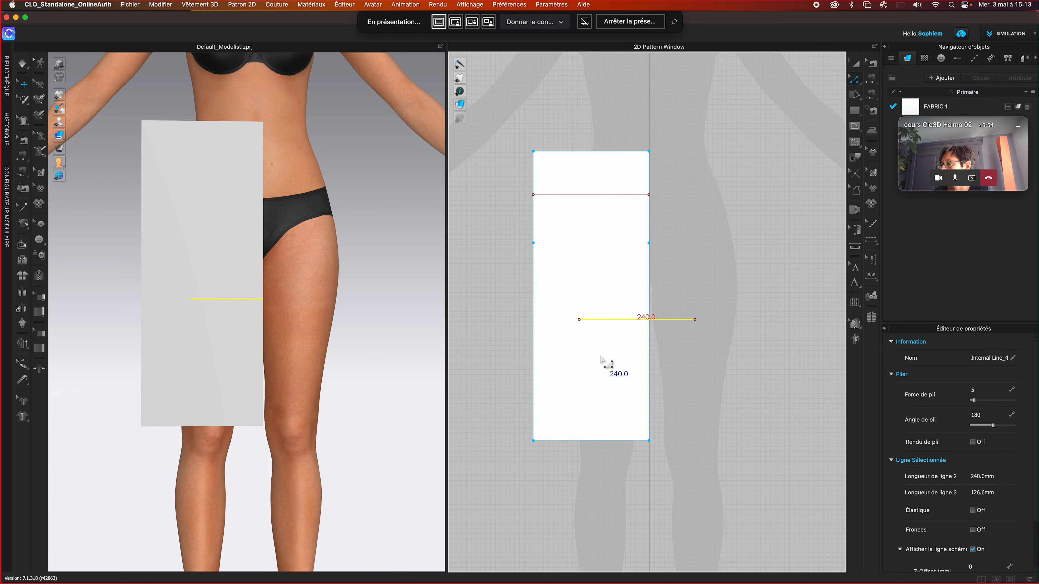
left_click(559, 257)
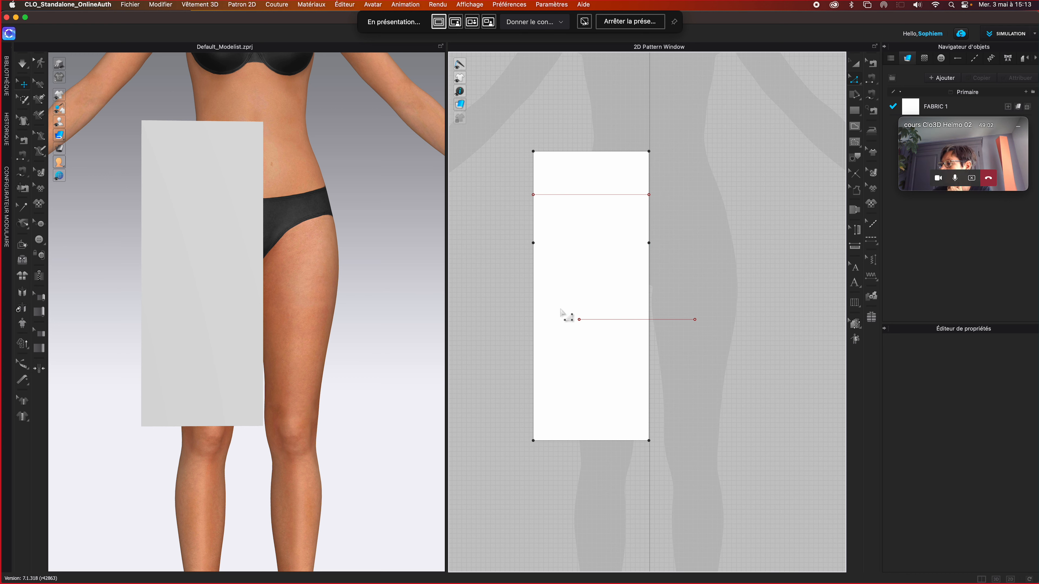
left_click(616, 319)
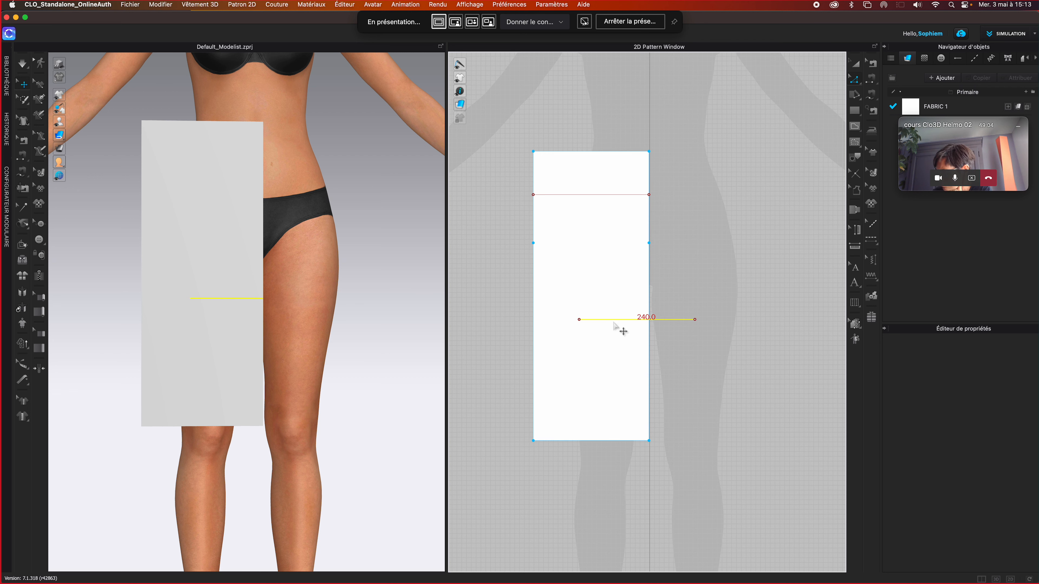
key("Escape")
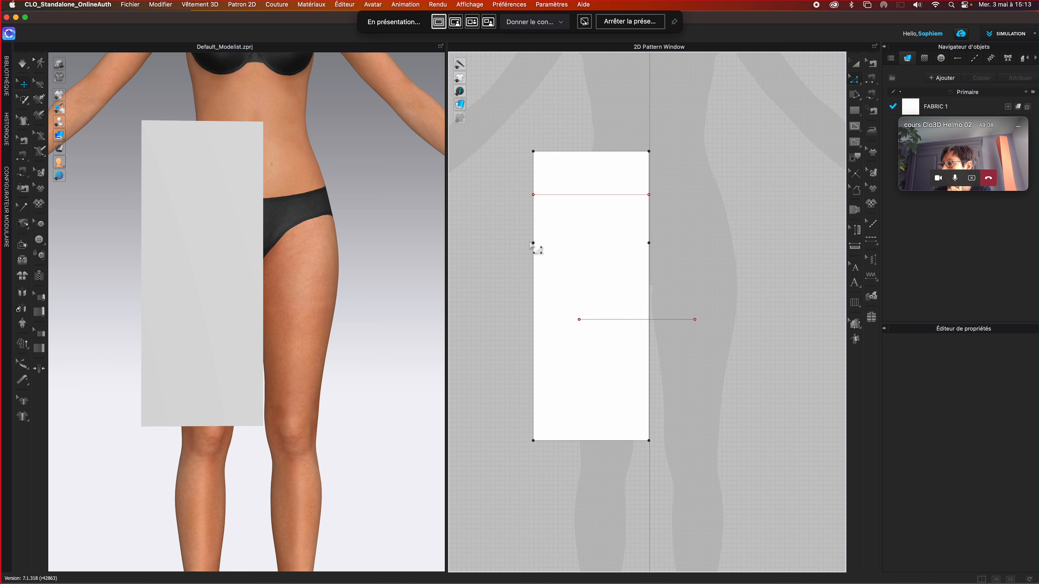
left_click(534, 247)
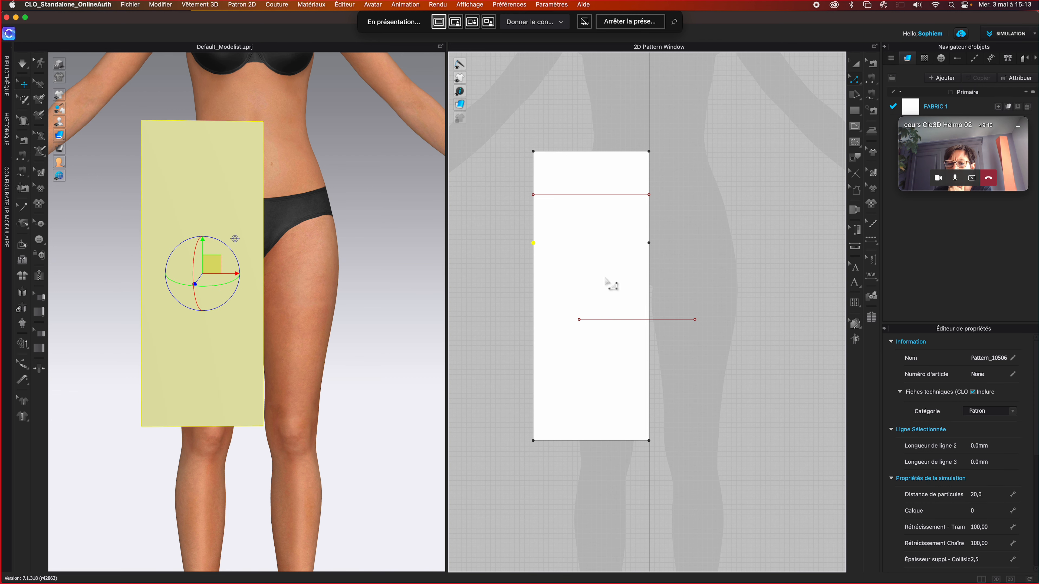
left_click(649, 245)
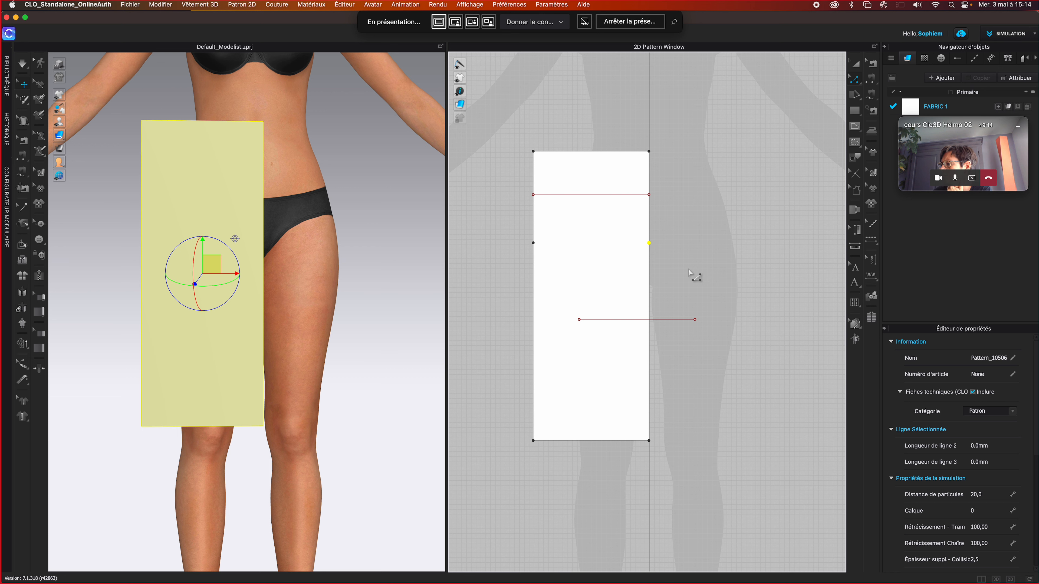
Undo the lower internal line's move and the outline points added at its ends, and clear the selection
key("super+z")
key("super+z")
key("super+z")
key("super+z")
key("super+z")
key("super+z")
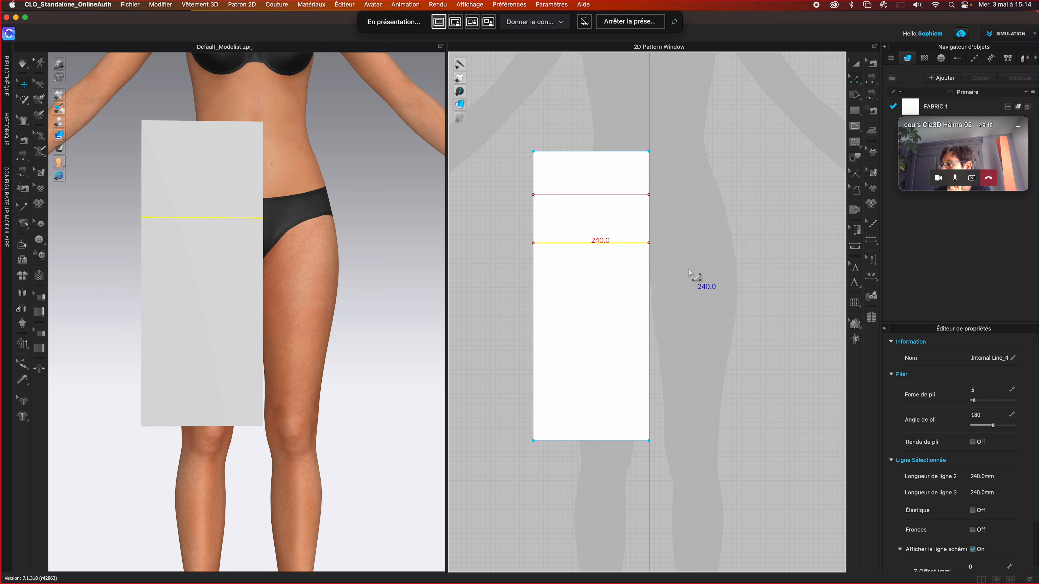
left_click(689, 270)
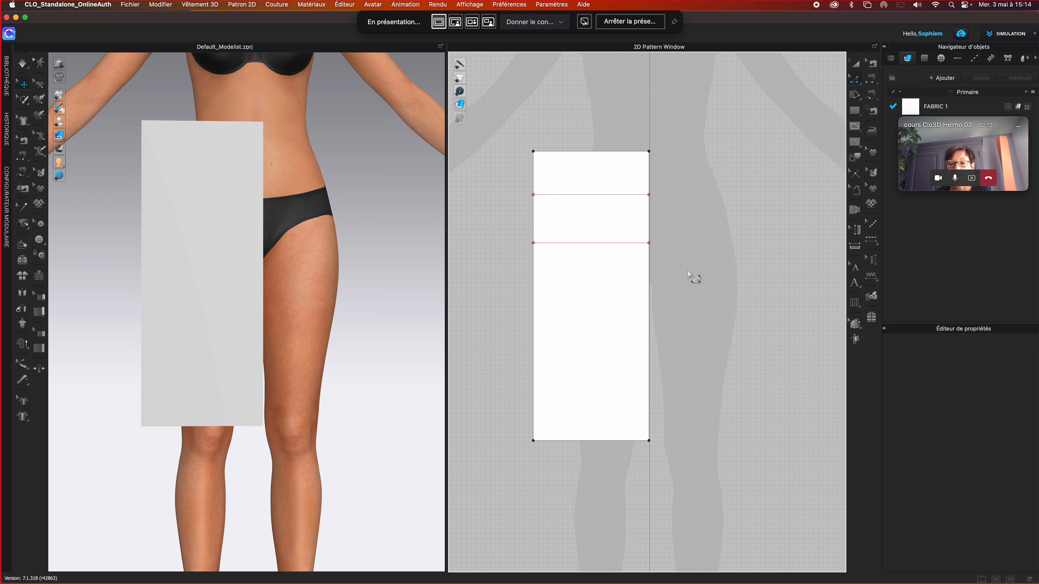
Review the Prolonger/Ajuster & ajouter un point options for the upper internal line without applying any
left_click(567, 205)
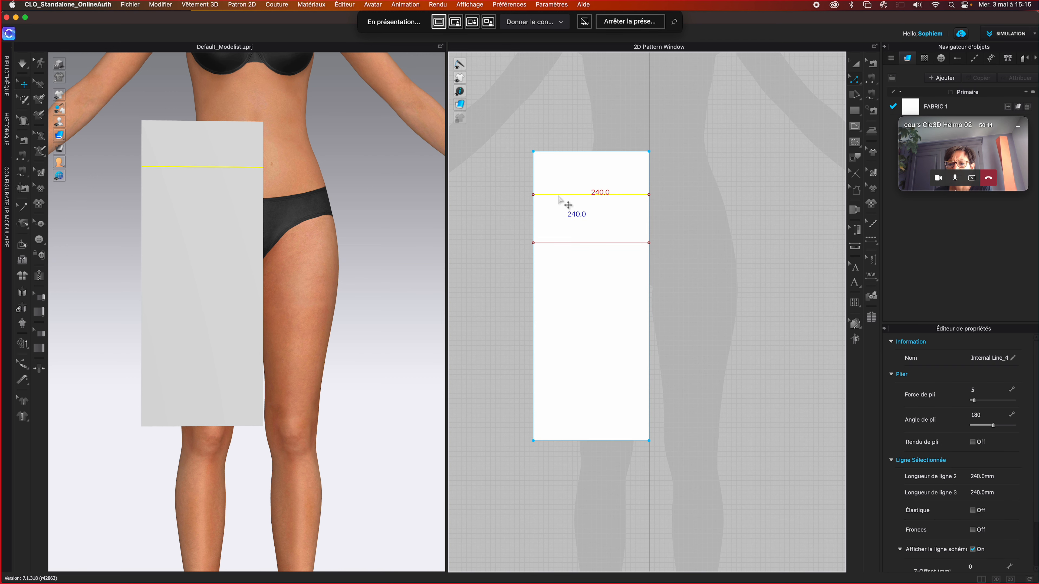
right_click(559, 197)
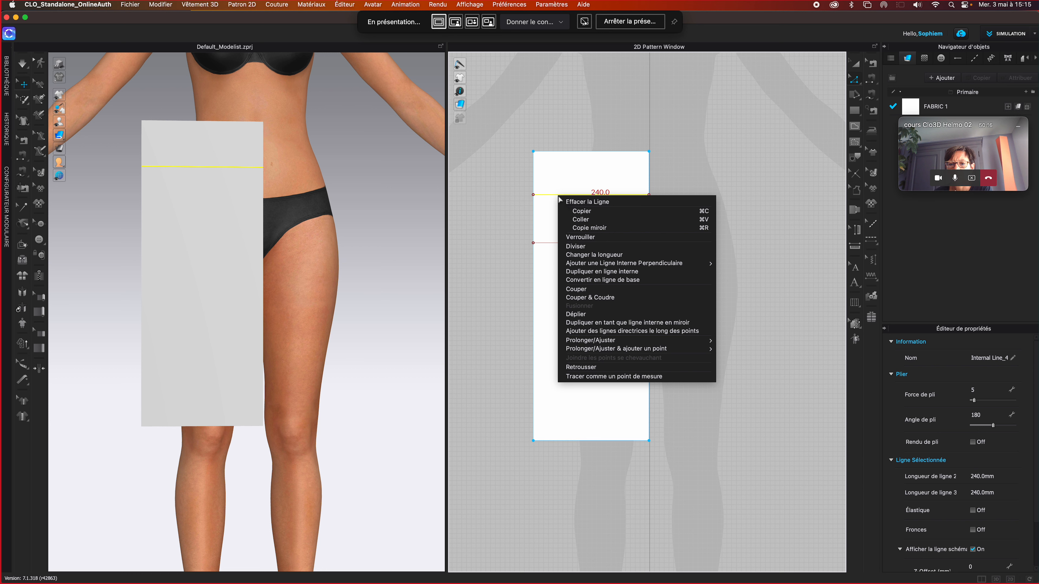
mouse_move(583, 351)
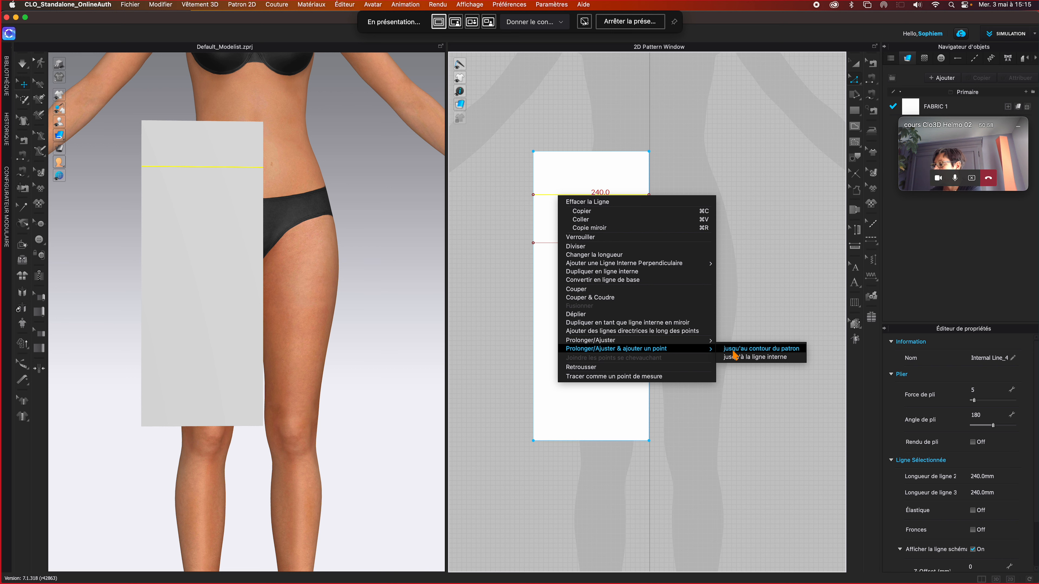
left_click(748, 291)
left_click(748, 291)
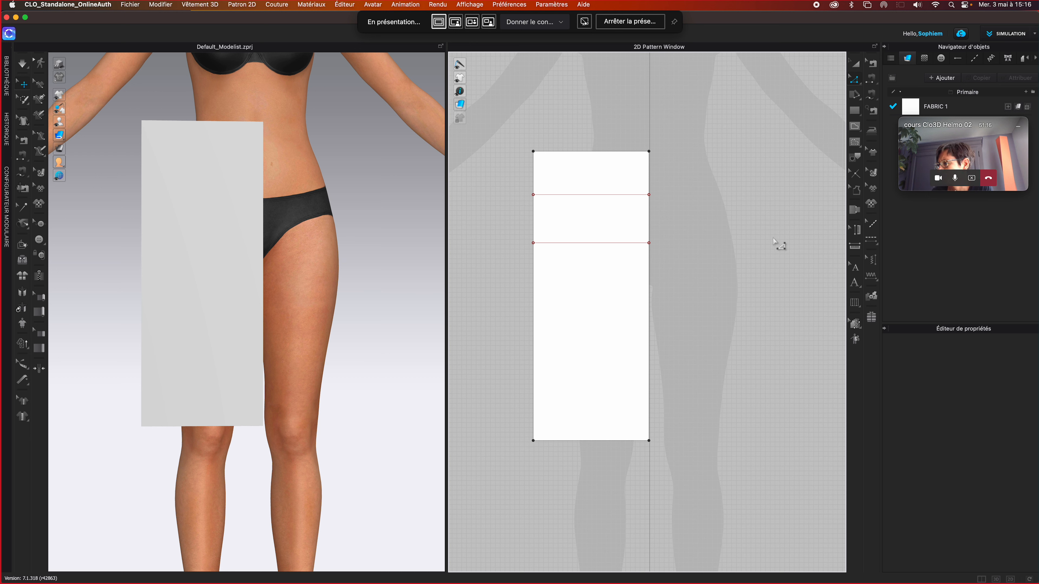
left_click(613, 200)
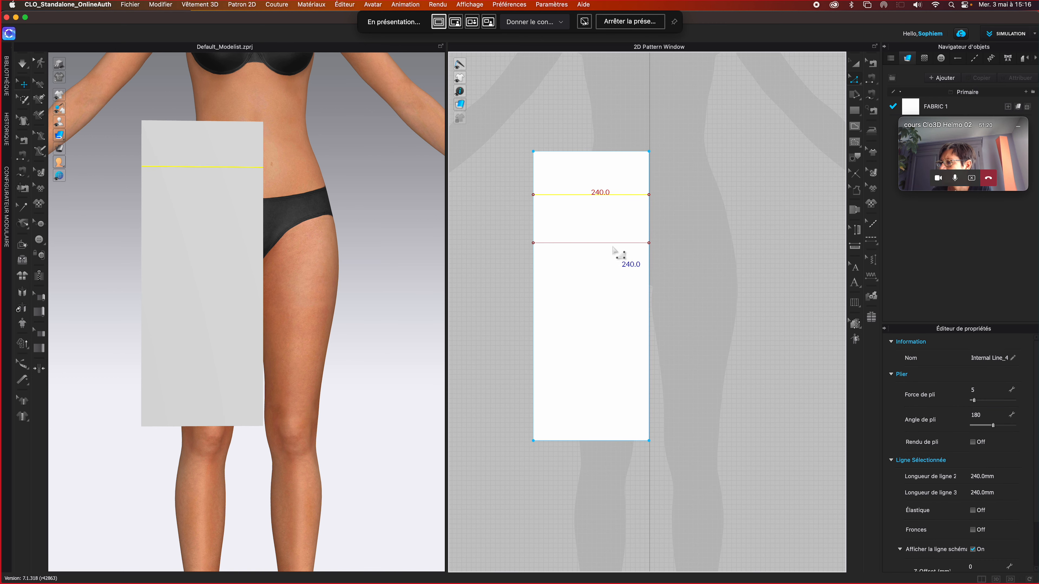
left_click(688, 253)
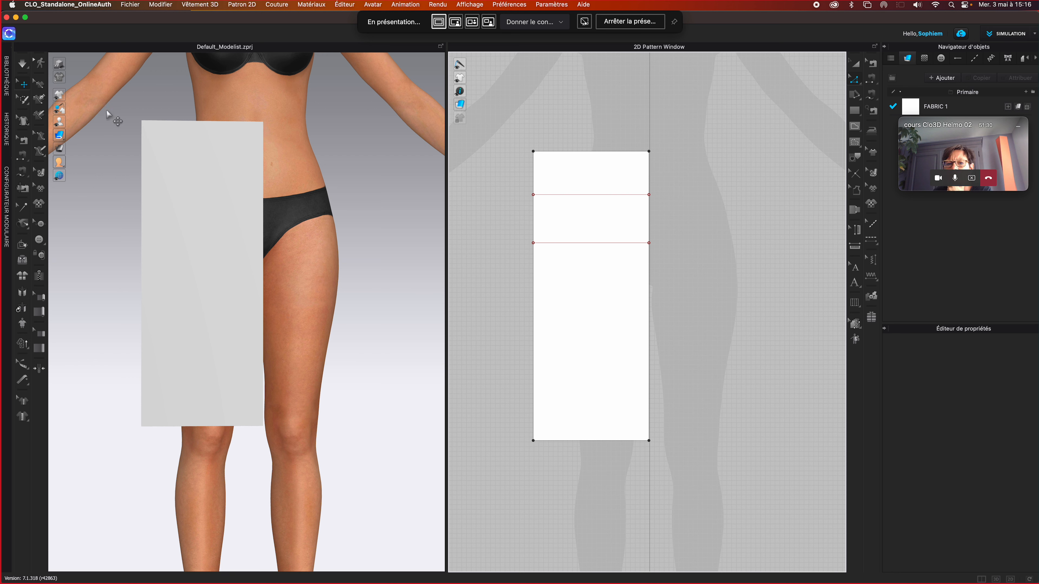
Turn on the display of internal lines on the garment in the 3D view
mouse_move(62, 95)
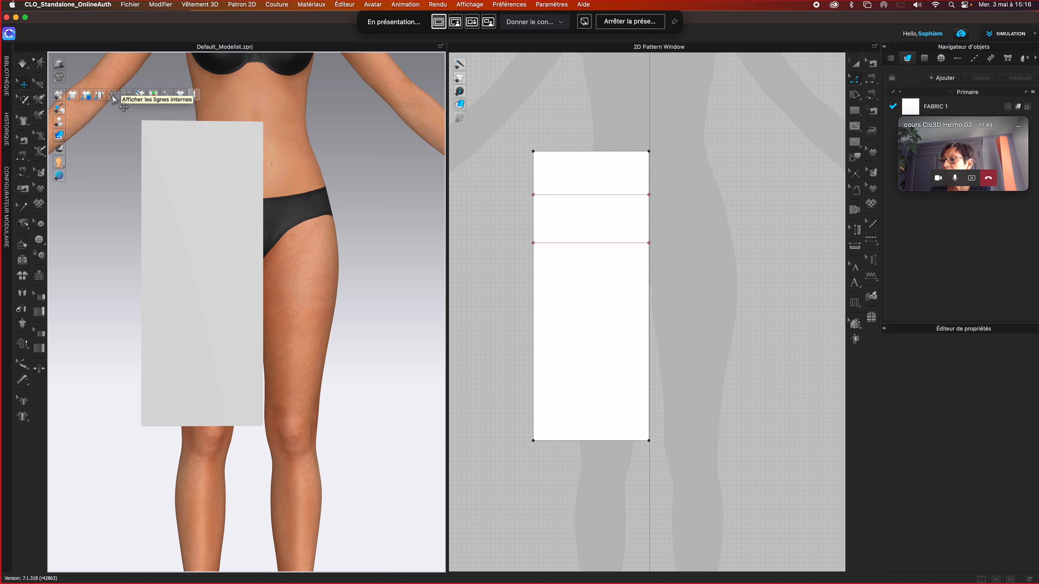
left_click(113, 97)
left_click(113, 97)
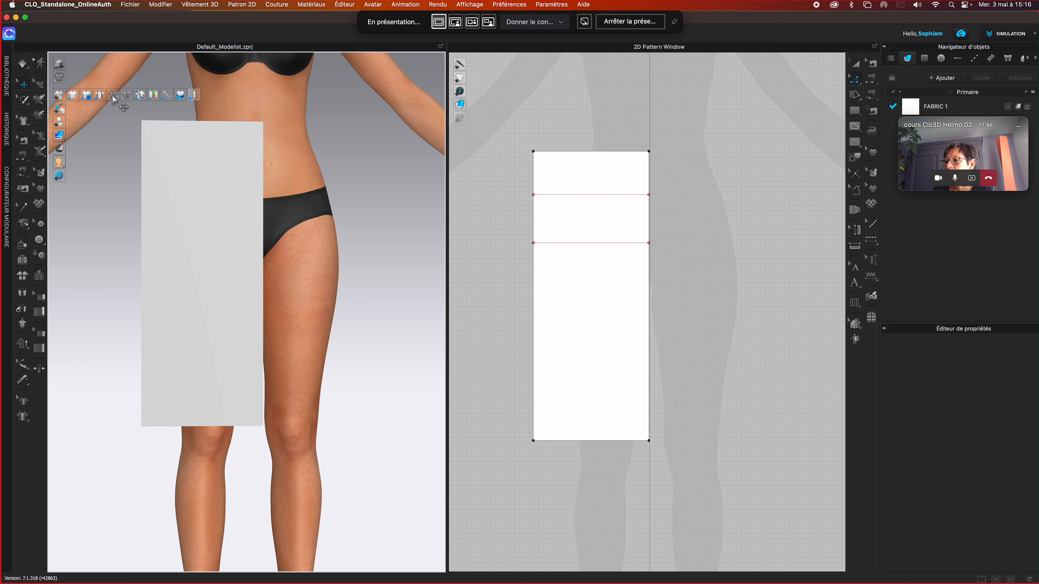
left_click(113, 97)
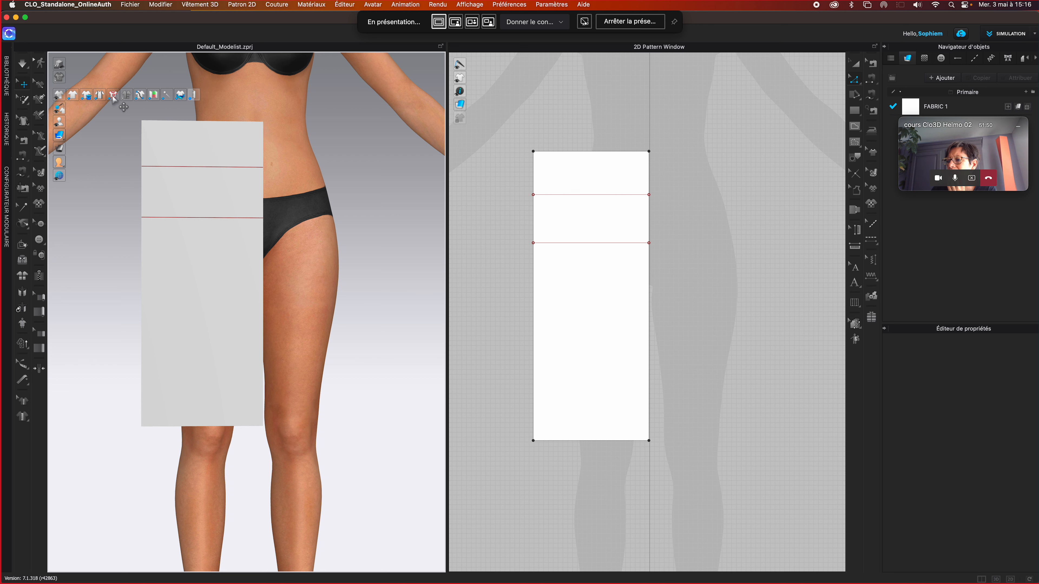
left_click(113, 97)
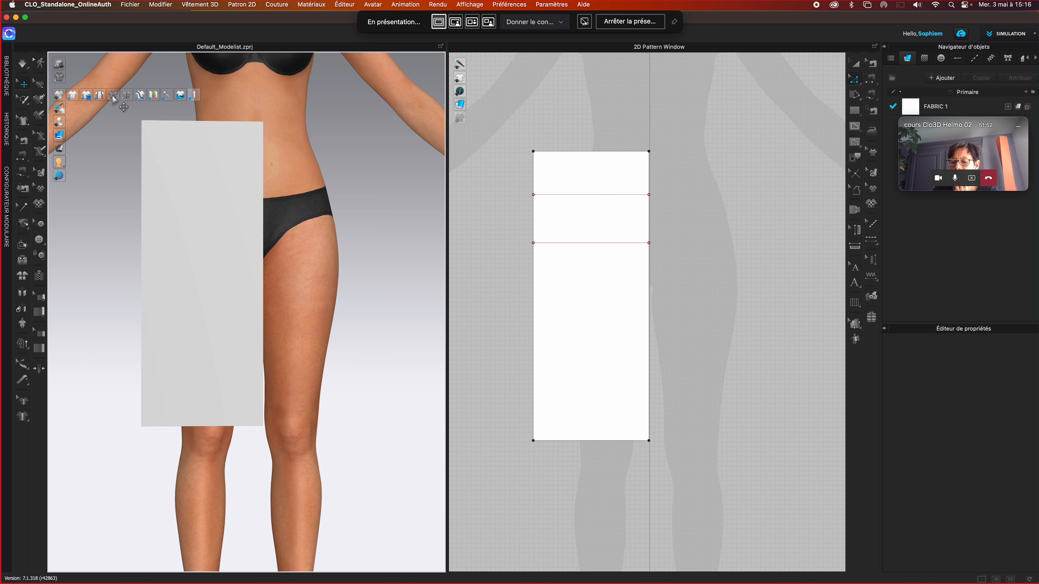
left_click(113, 96)
left_click(113, 96)
left_click(113, 97)
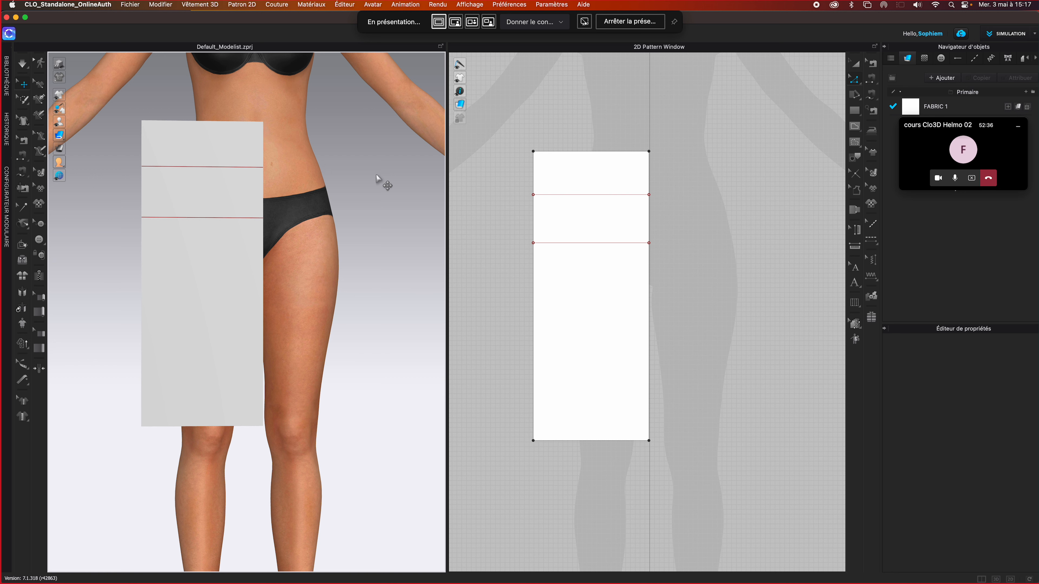
Select the rectangle's upper-left corner point and, with the Modifier le patron tool, its top edge
left_click(533, 151)
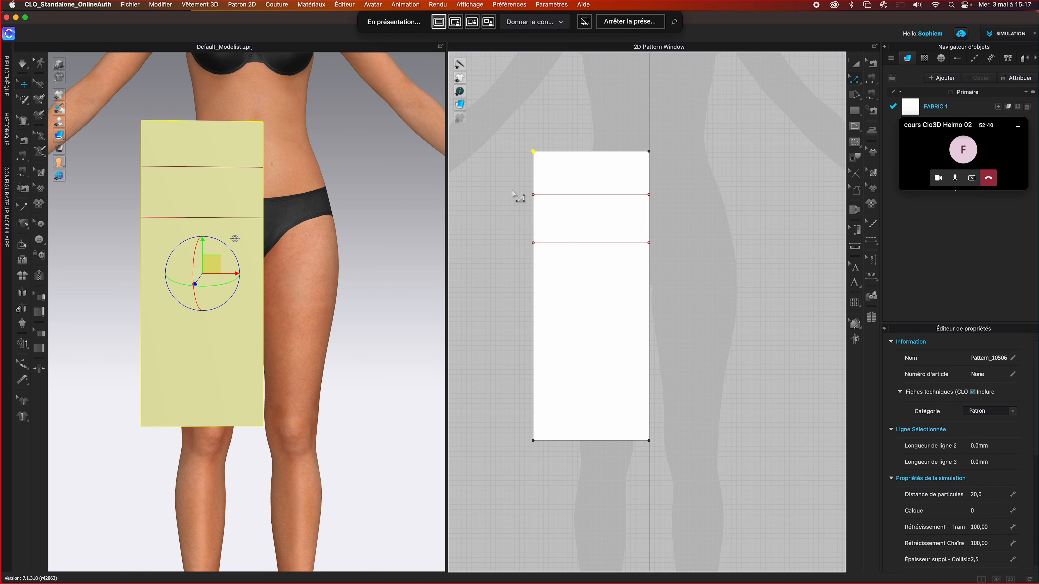
left_click(512, 166)
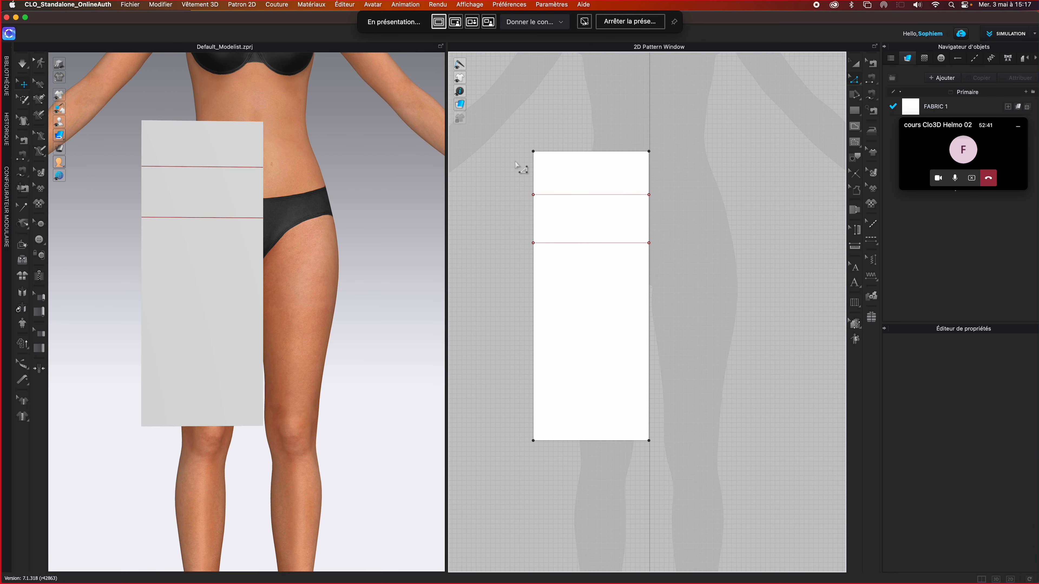
left_click(533, 151)
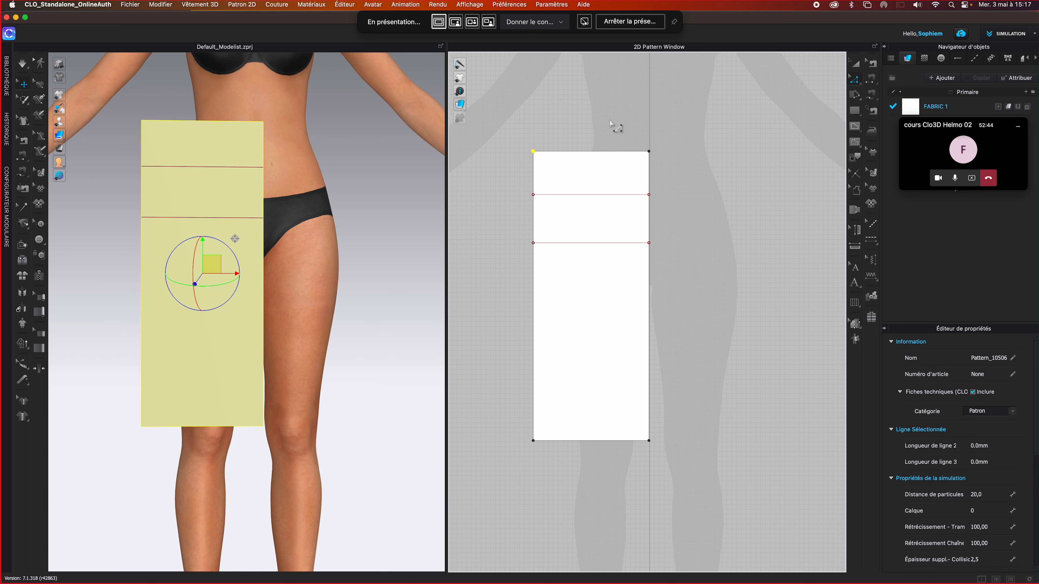
left_click(855, 82)
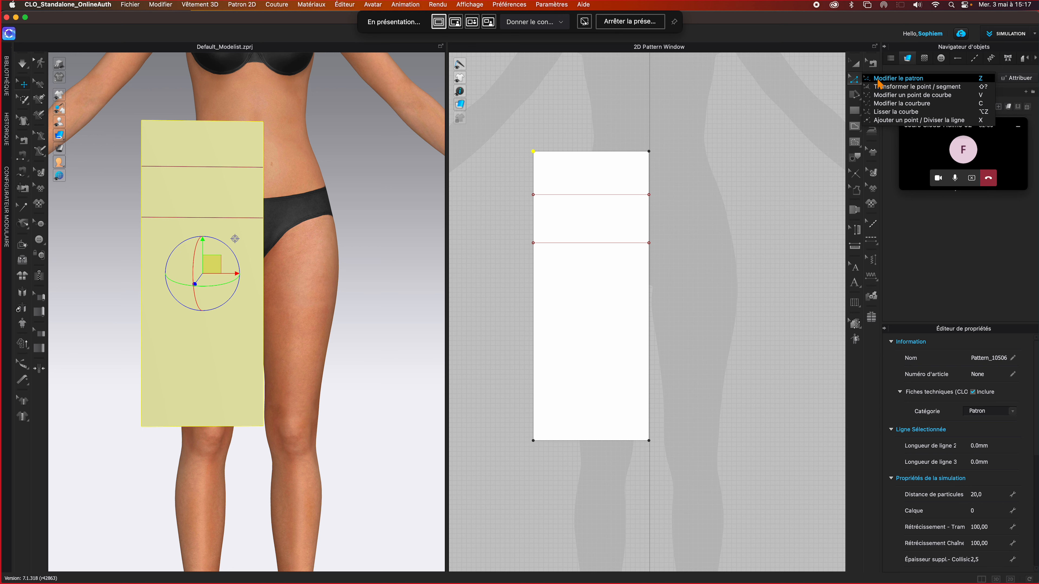
left_click(879, 80)
left_click(693, 105)
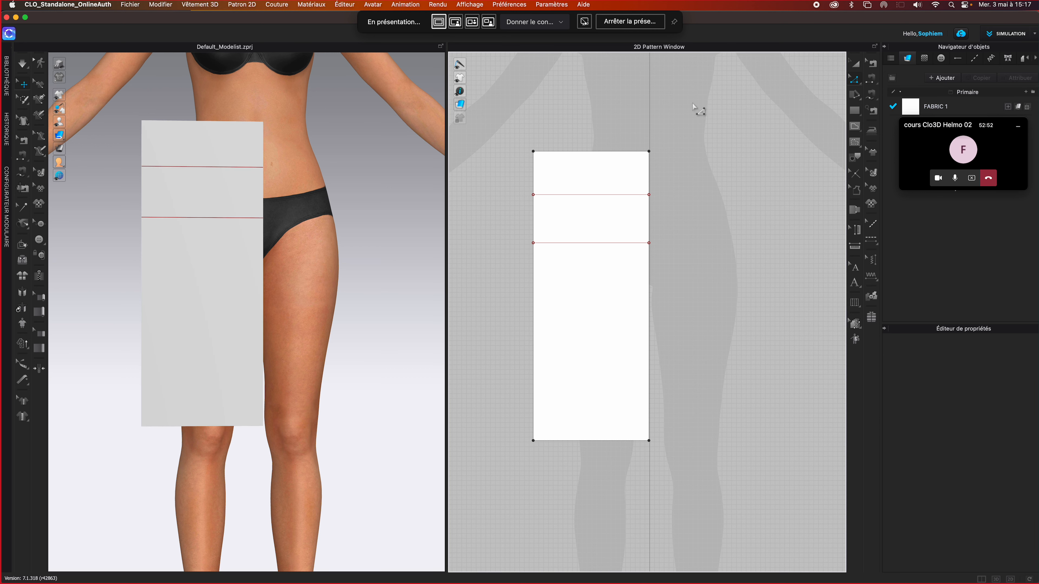
left_click(618, 152)
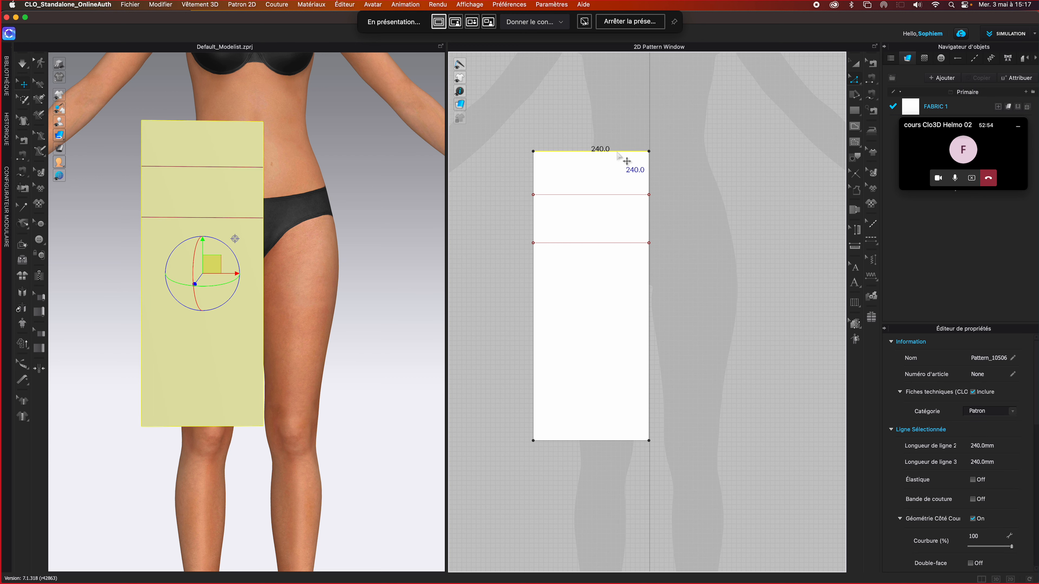
left_click(533, 151)
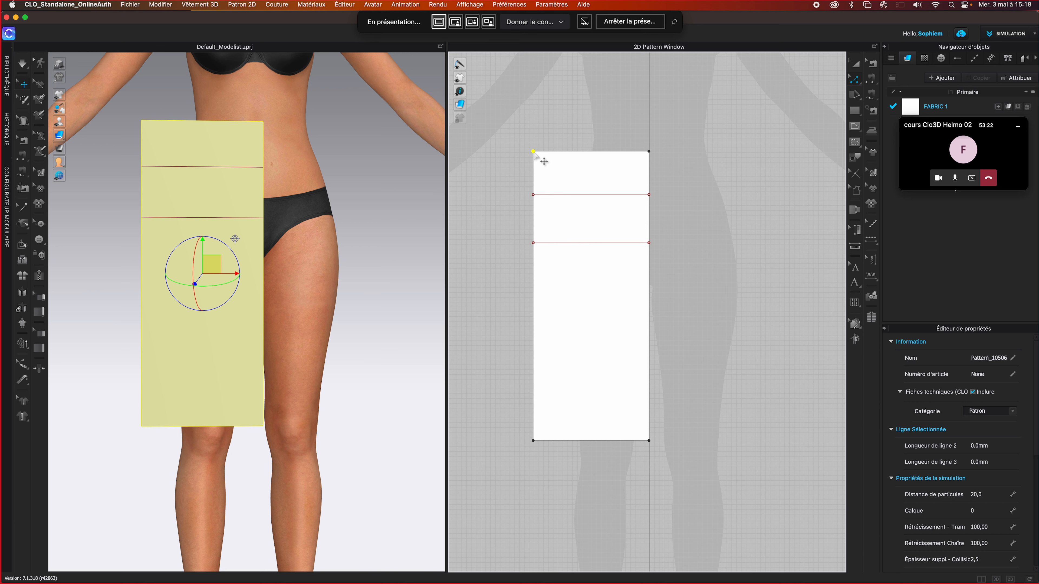
mouse_move(534, 152)
left_mouse_down()
mouse_move(514, 151)
mouse_move(539, 152)
left_mouse_up()
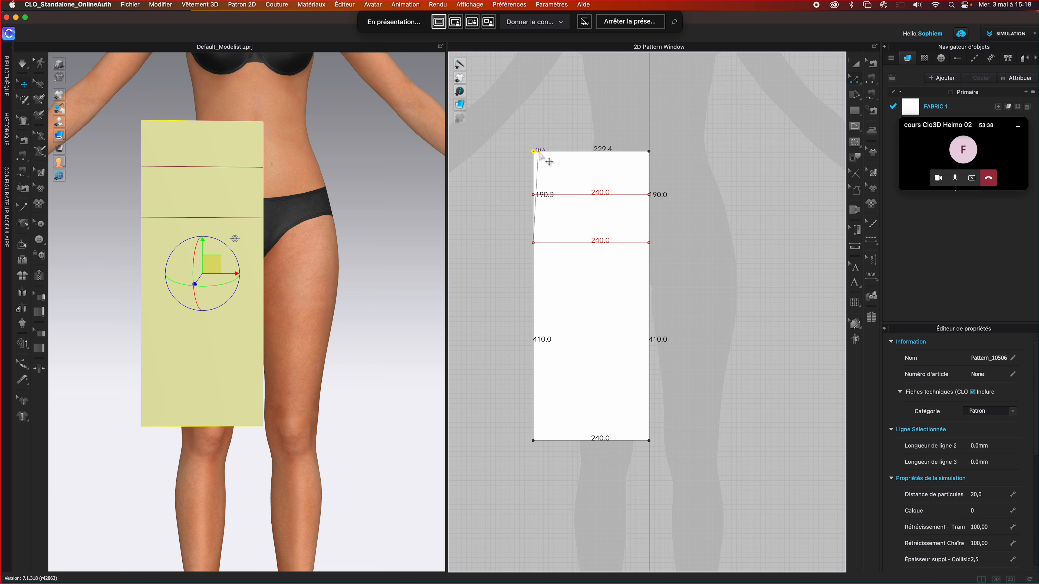
right_click(539, 153)
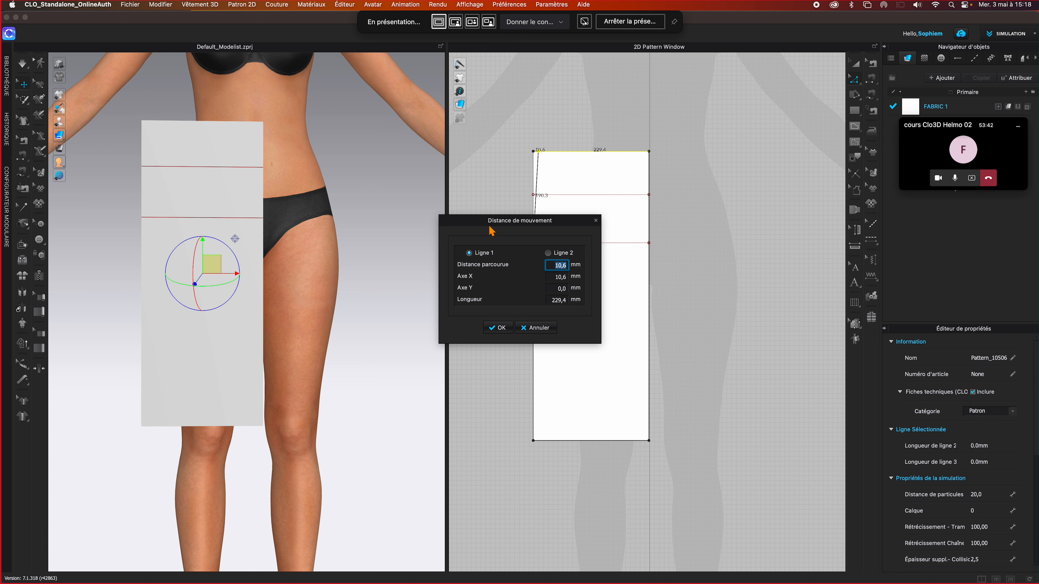
left_click_drag(492, 228, 418, 187)
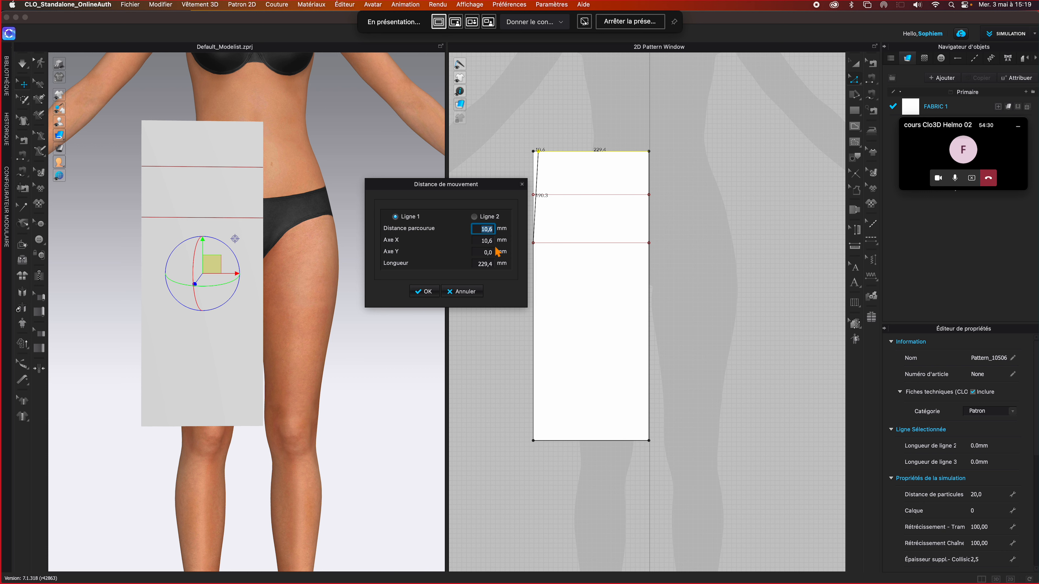
type("5")
left_click(480, 243)
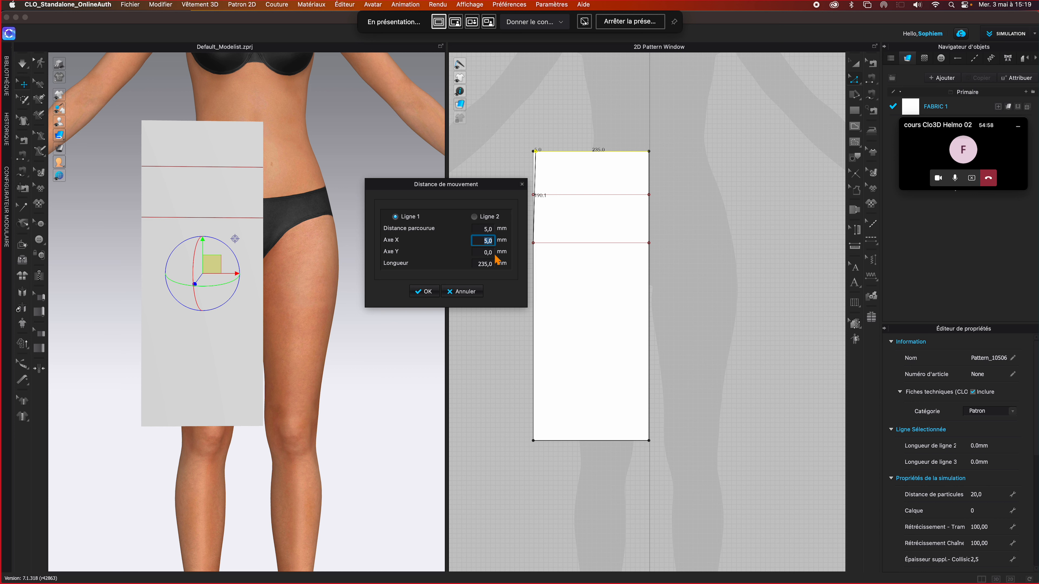
left_click(484, 252)
left_click_drag(484, 252, 496, 254)
type("10")
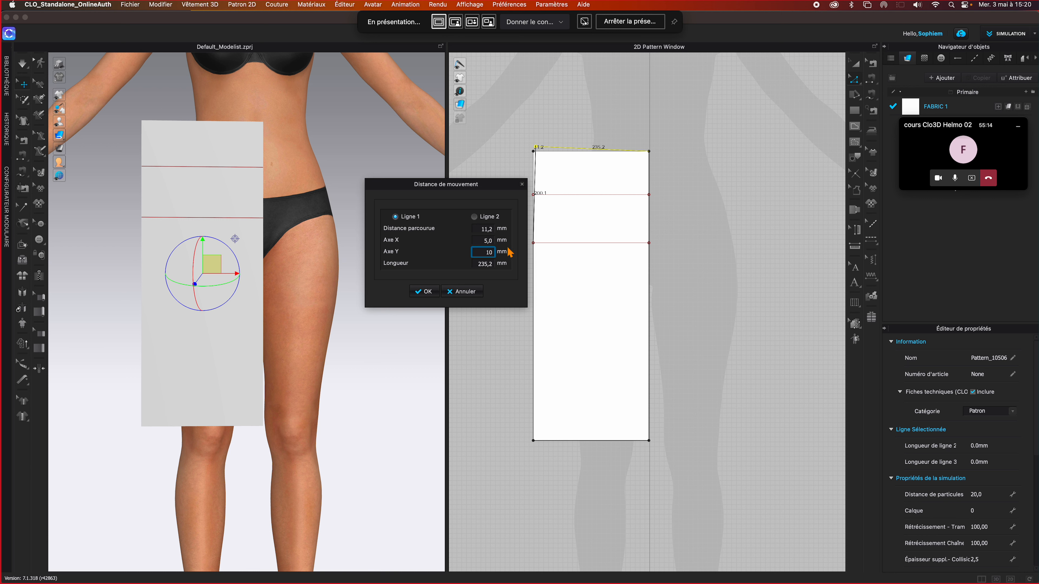
left_click(481, 241)
type("25")
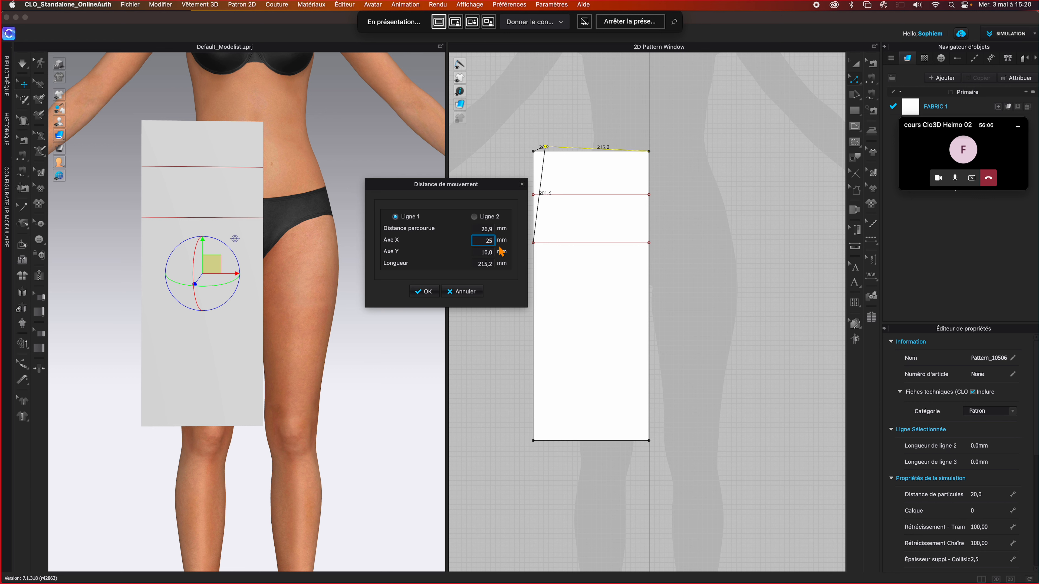
left_click(471, 290)
left_click_drag(513, 131, 694, 472)
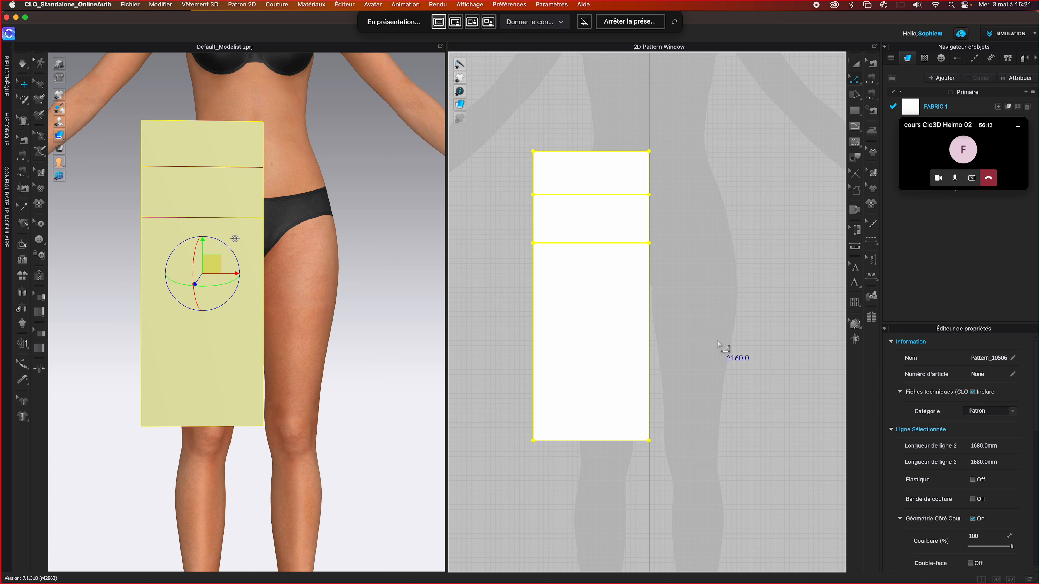
left_click(701, 325)
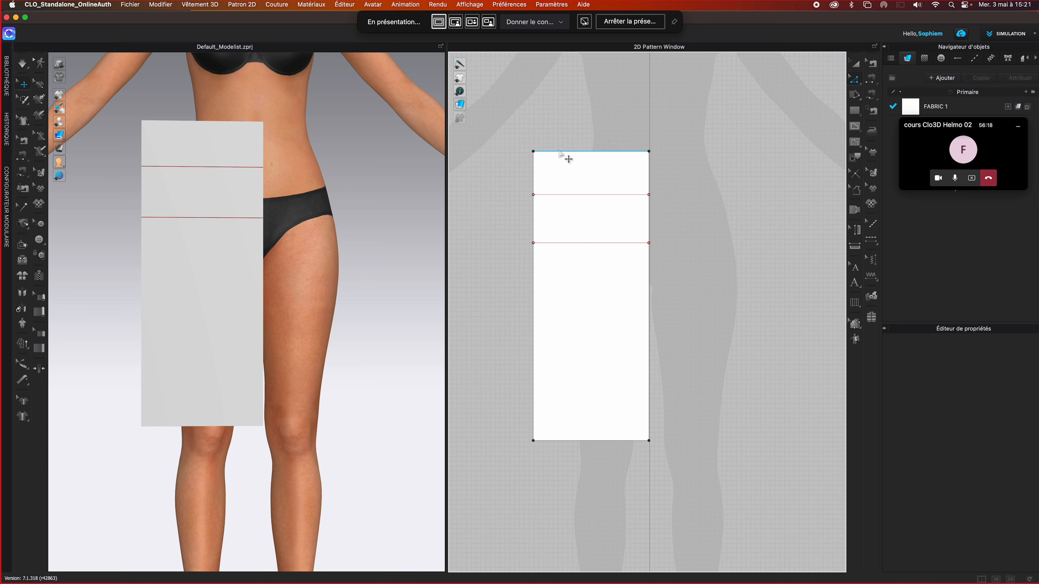
Move the rectangle's upper-left corner point by an exact distance of 25 mm on Axe X and 10 mm on Axe Y
left_click(533, 151)
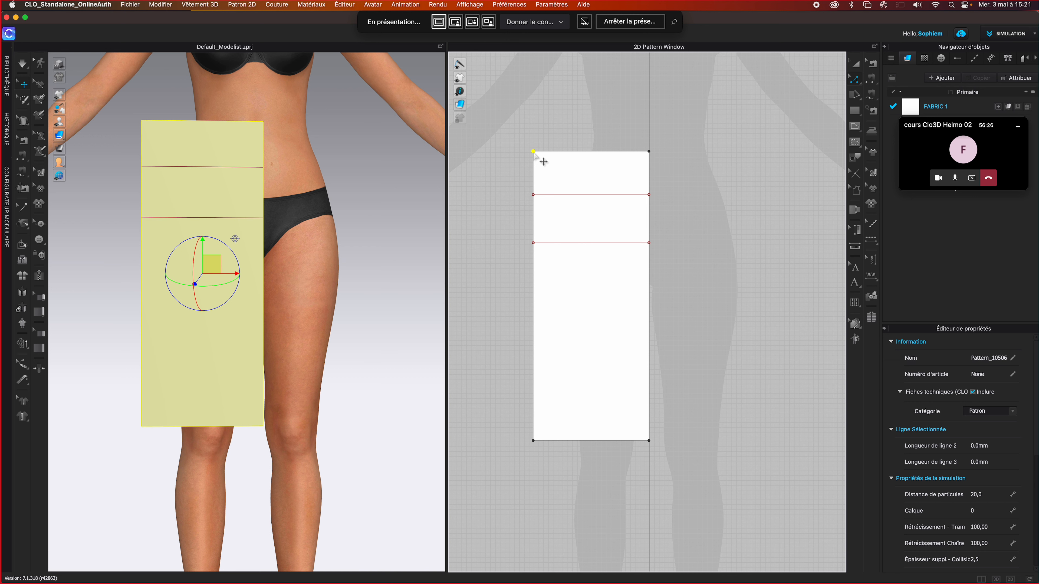
left_click_drag(534, 152, 538, 152)
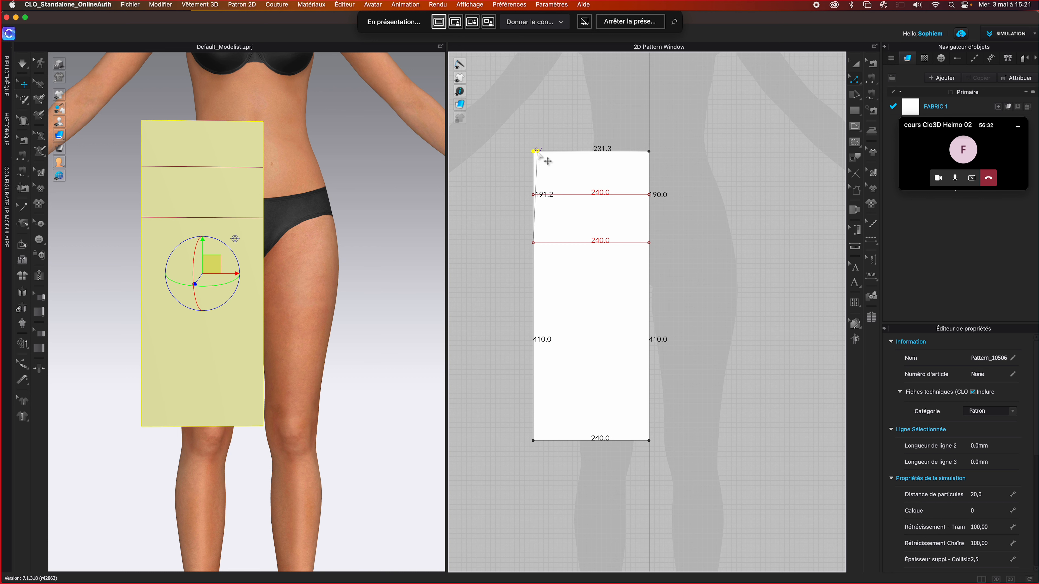
right_click(538, 154)
left_click_drag(526, 225, 454, 183)
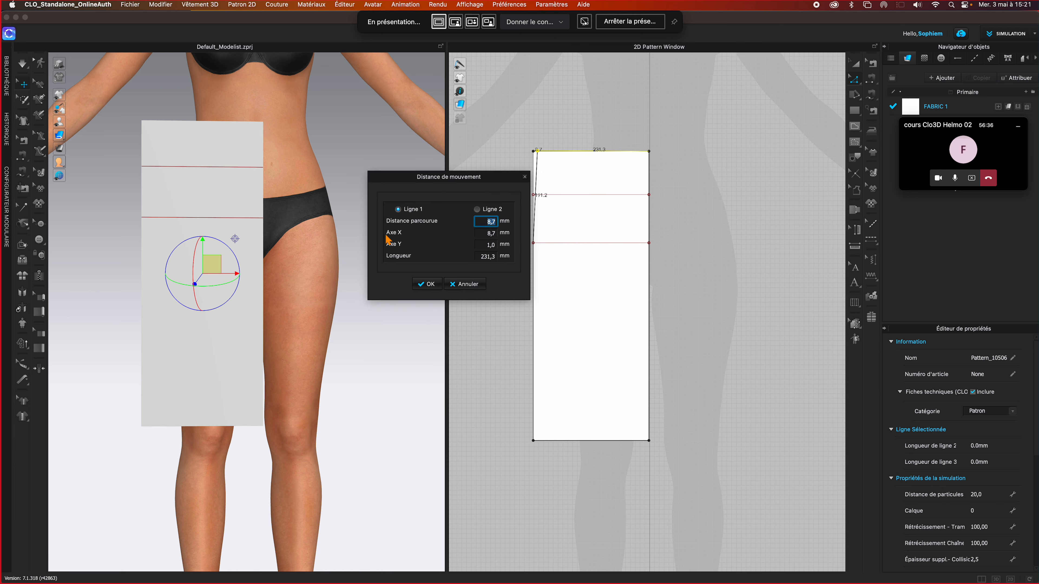
left_click(487, 233)
type("25")
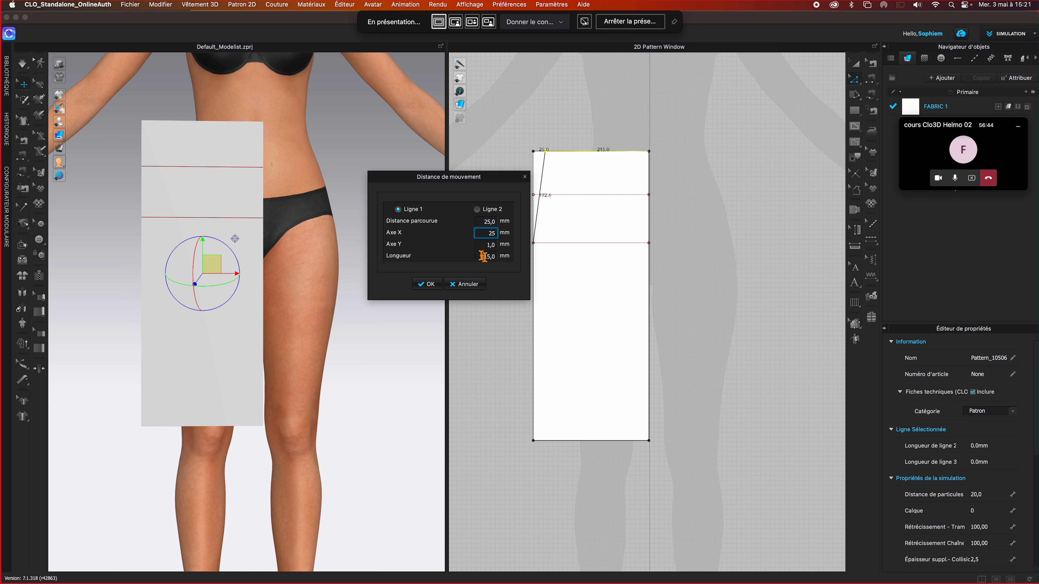
left_click(486, 244)
type("10")
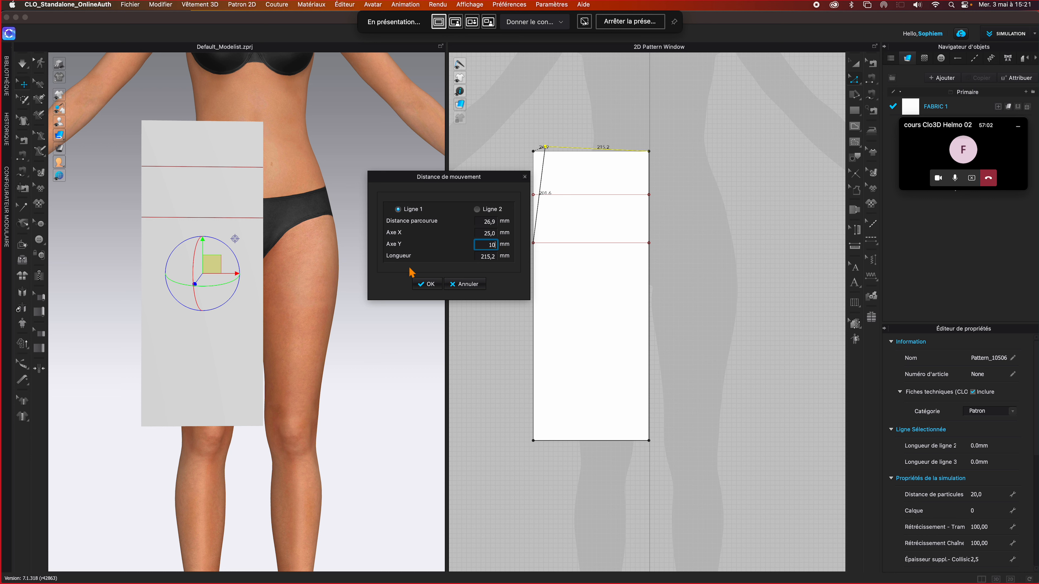
left_click(480, 257)
left_click(498, 259)
left_click(428, 284)
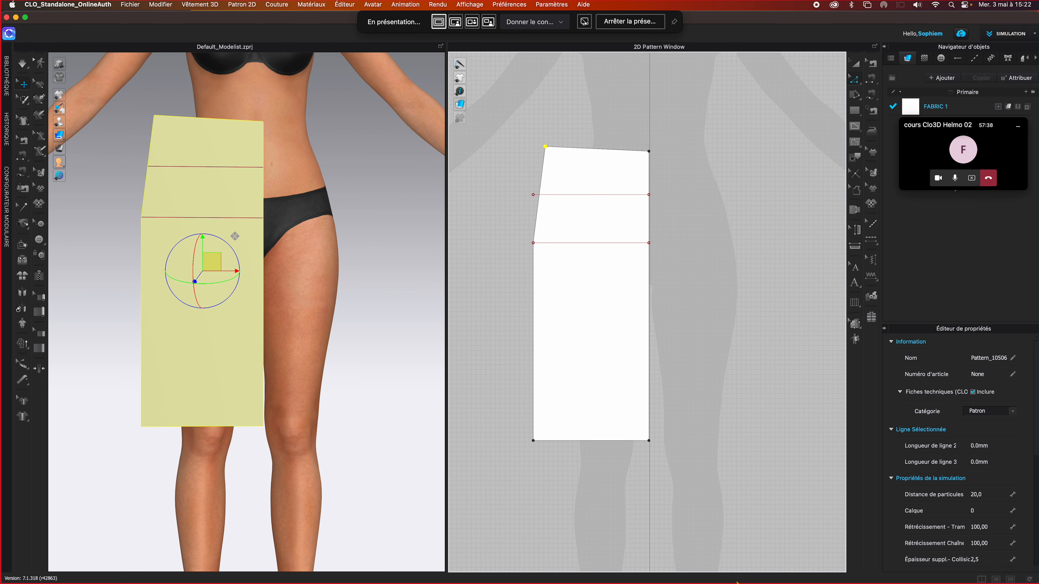
Bring up the Microsoft Teams meeting window and return to the CLO pattern window
left_click(938, 155)
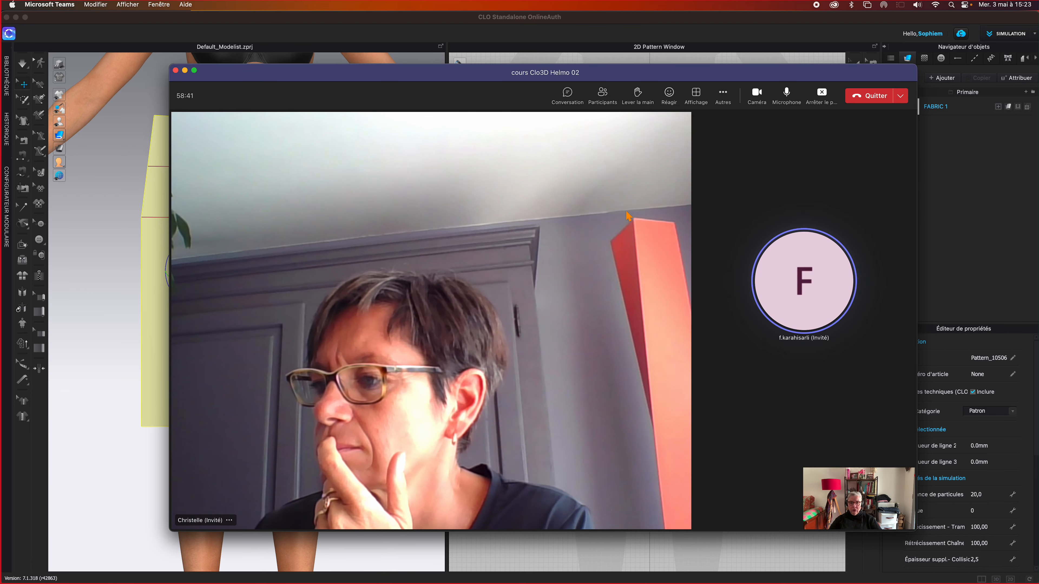
key("ctrl+Up")
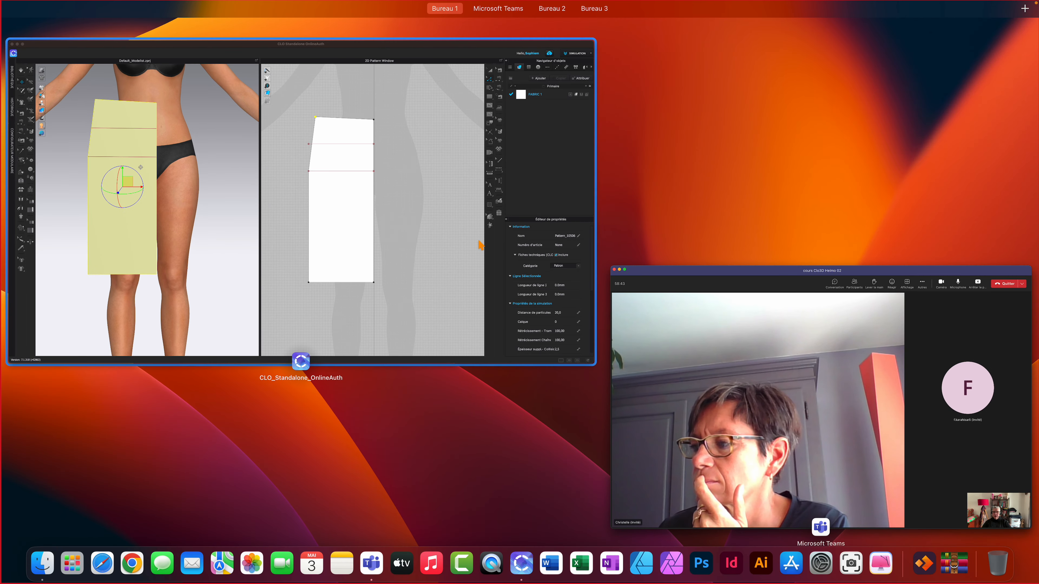
left_click(464, 246)
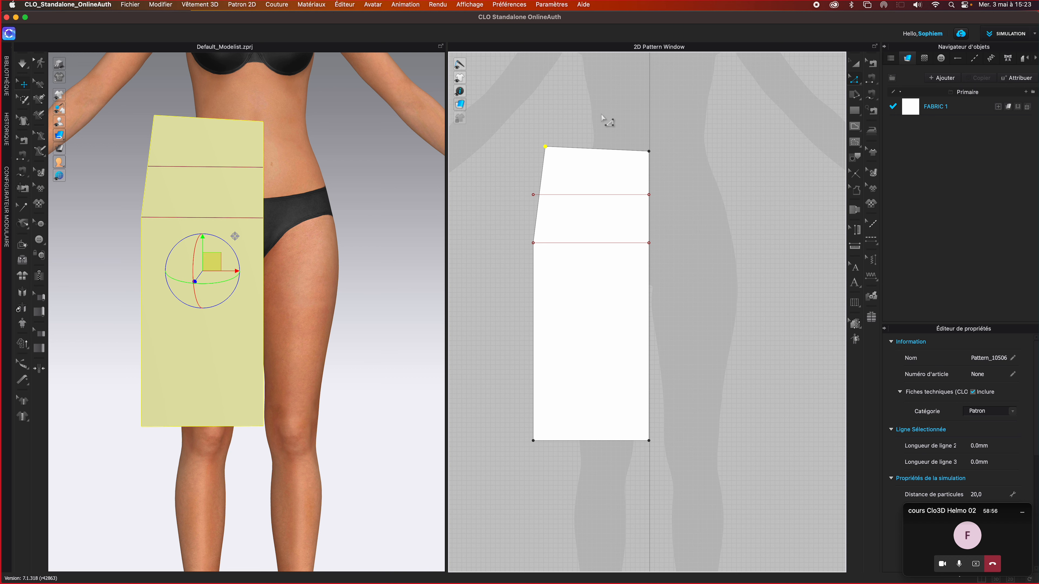
Select the slanted upper part of the piece's left edge to check its length
left_click(561, 142)
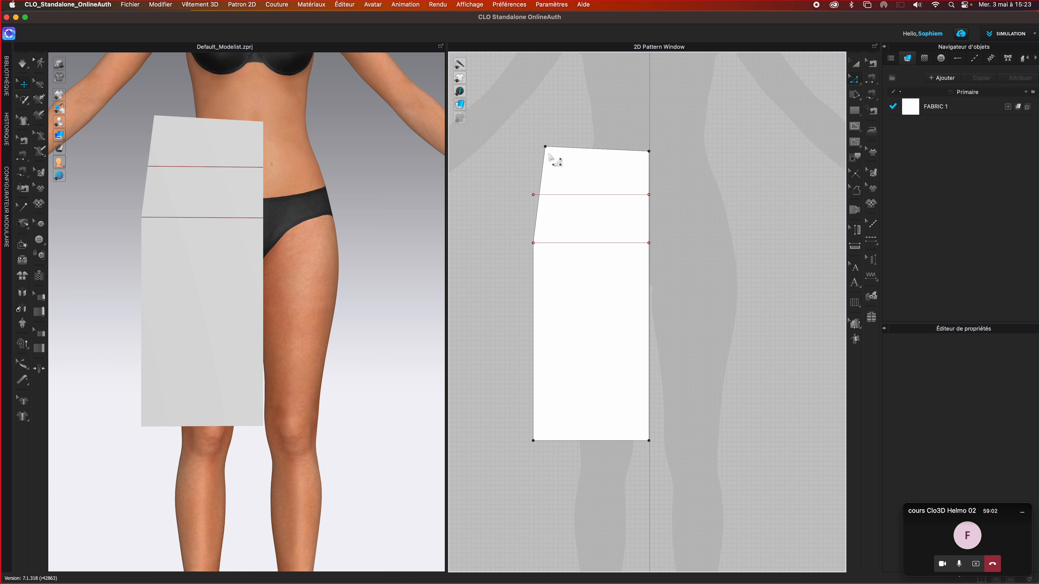
left_click(544, 163)
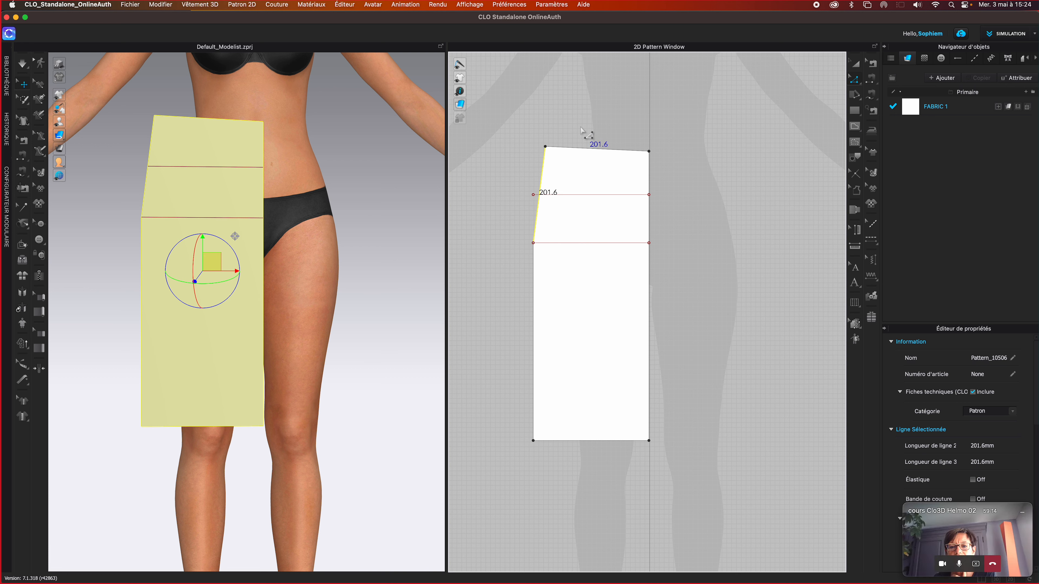
key("Escape")
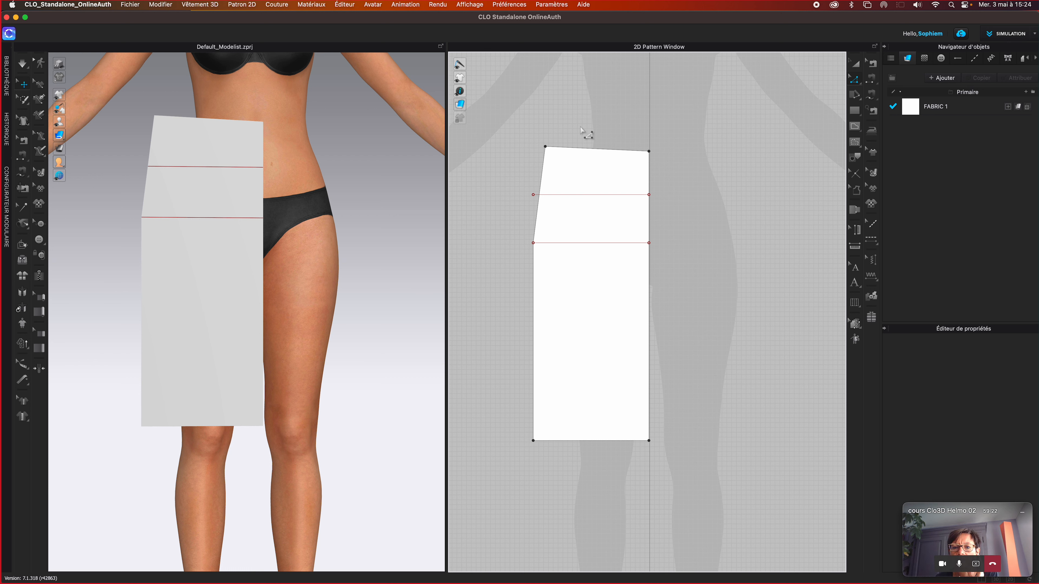
left_click(549, 170)
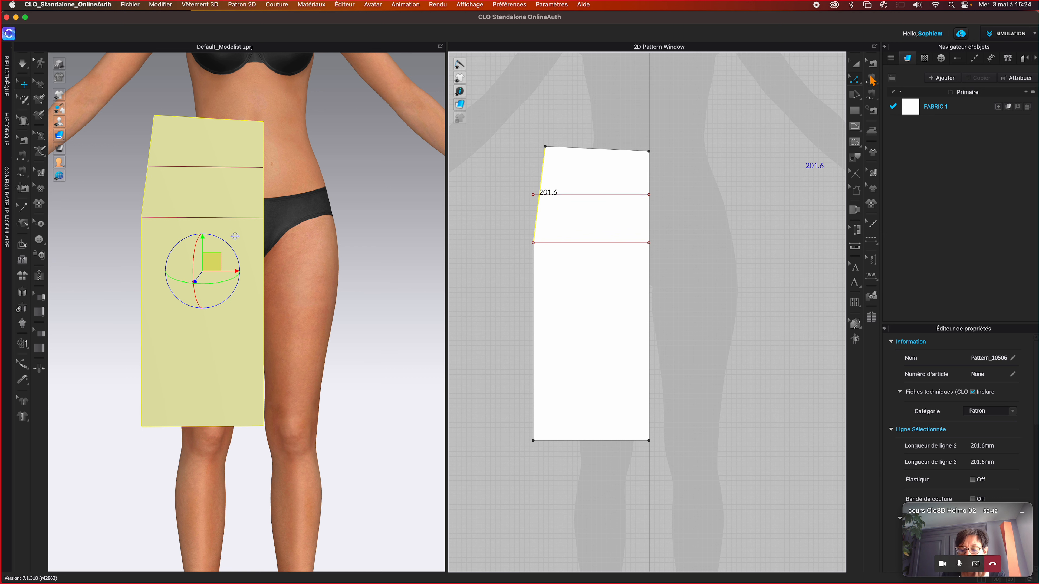
Move the whole pattern piece sideways over the avatar silhouette's other leg and flip it horizontally
left_click(857, 64)
left_click_drag(601, 185, 724, 185)
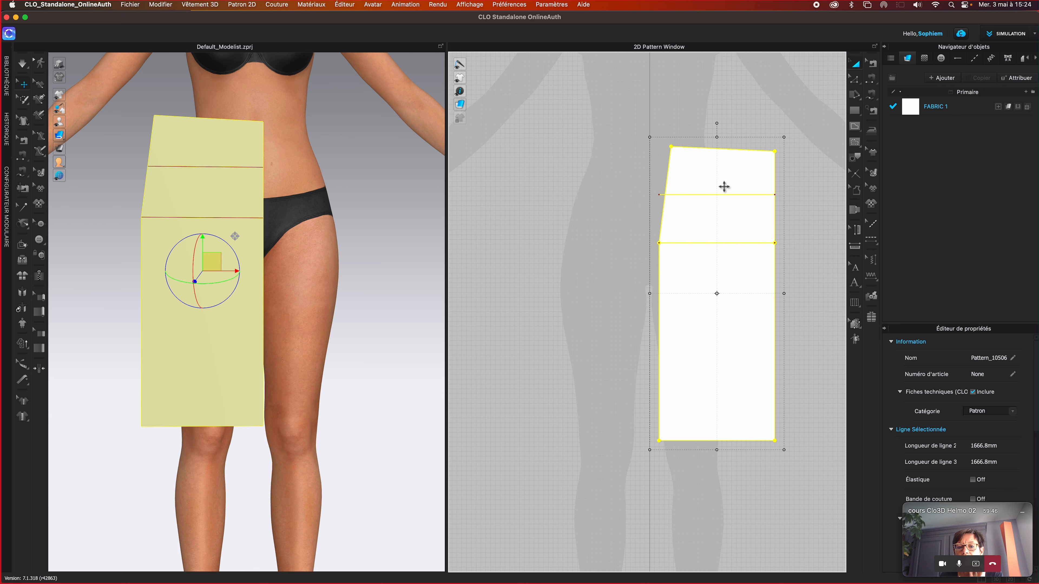
right_click(724, 185)
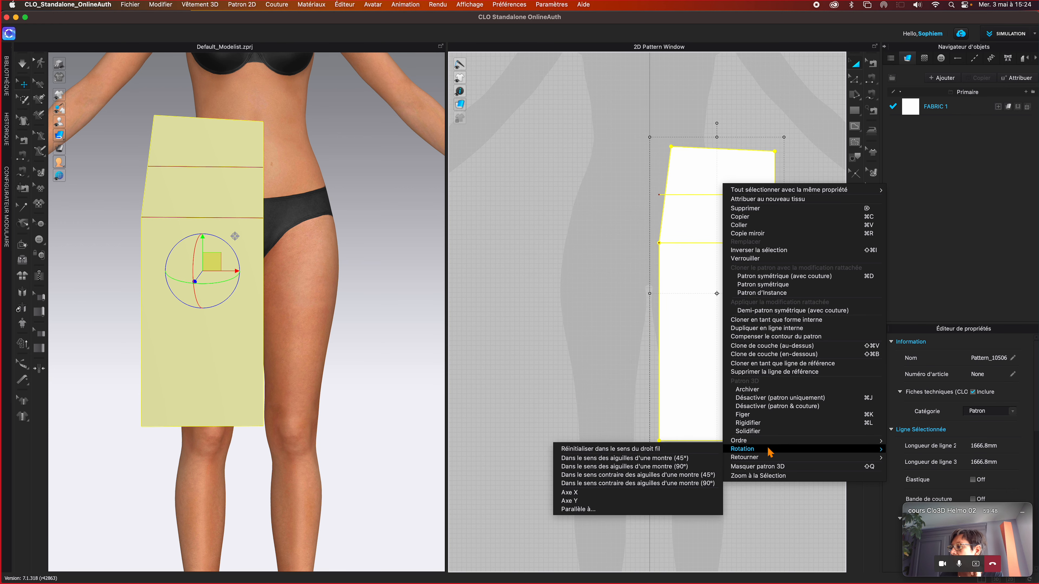
mouse_move(766, 458)
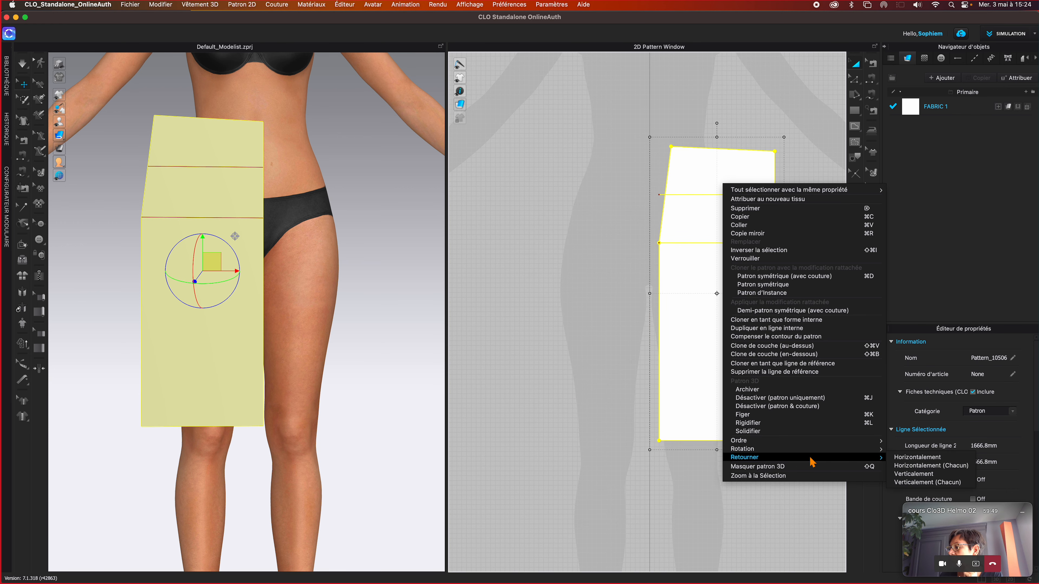
left_click(901, 458)
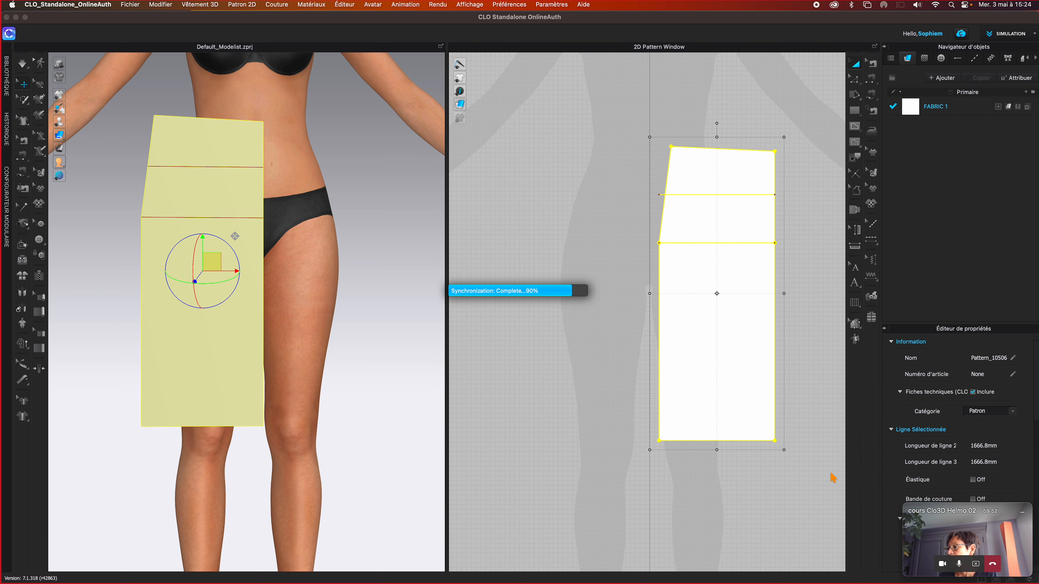
left_click(808, 482)
left_click(765, 274)
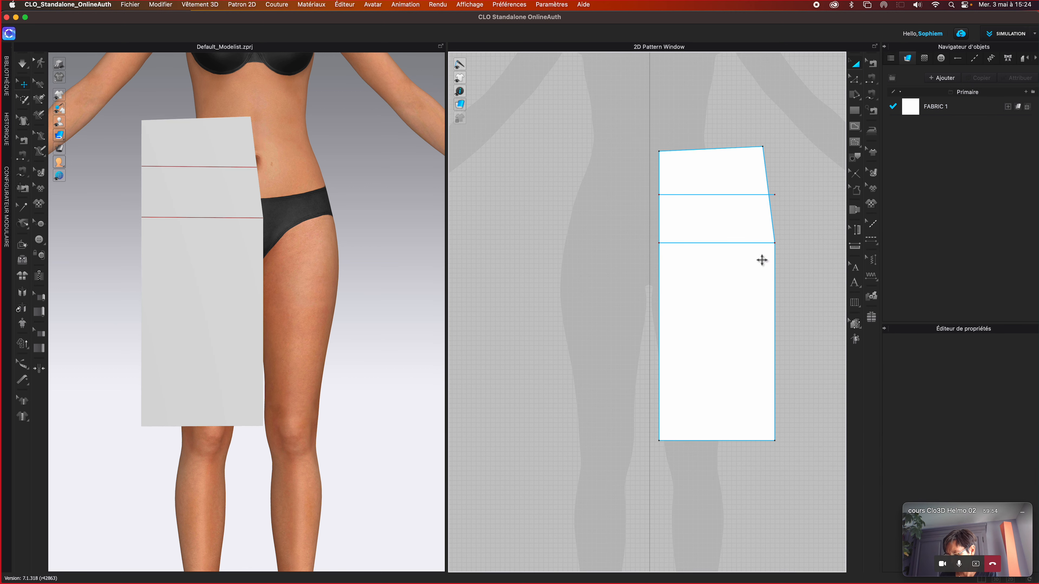
Activate the Modifier le patron tool and undo the piece's horizontal flip and sideways move
key("z")
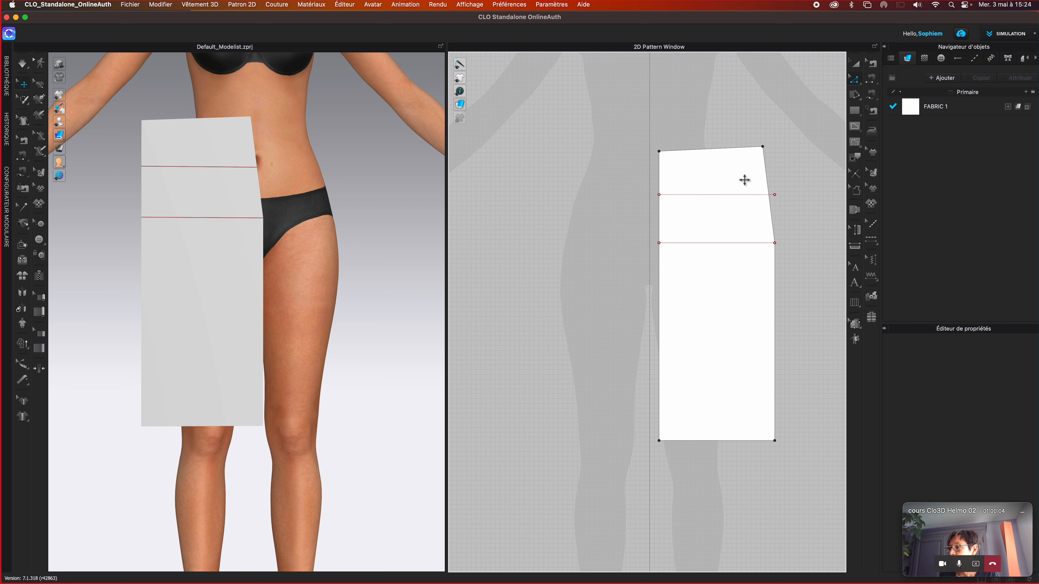
key("super+z")
key("super+z")
key("super+z")
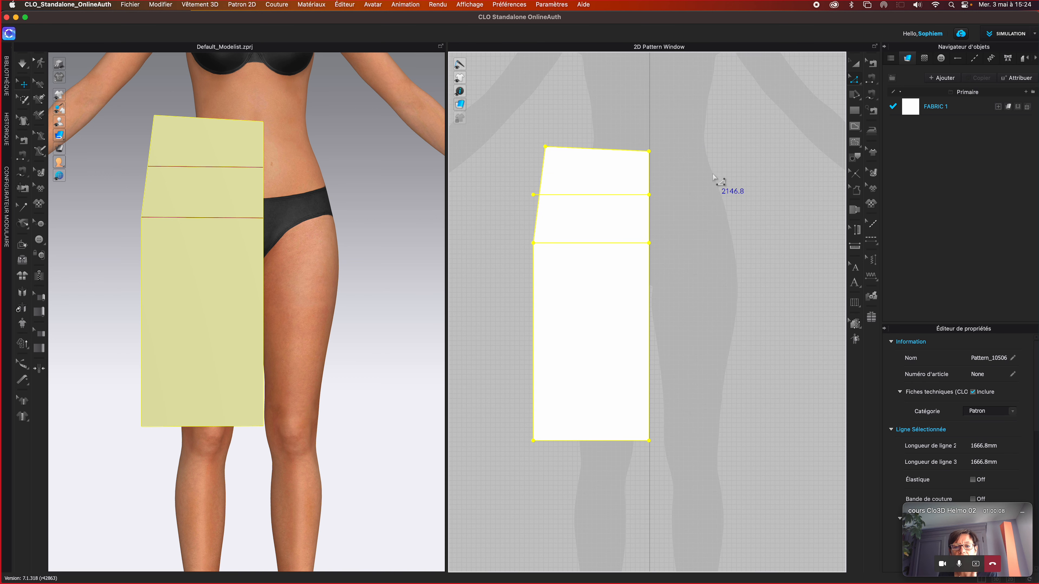
left_click(721, 180)
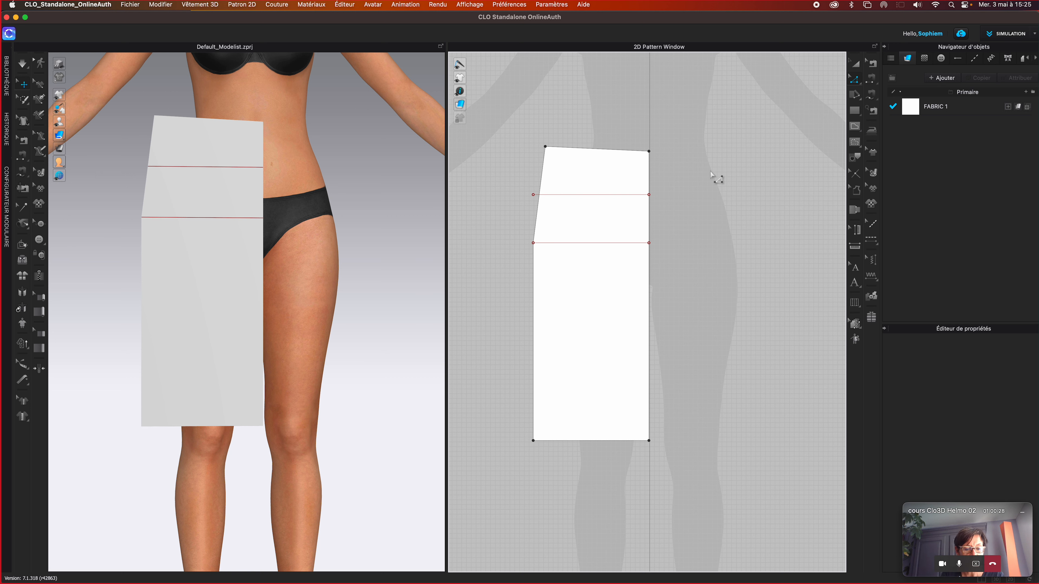
left_click(546, 149)
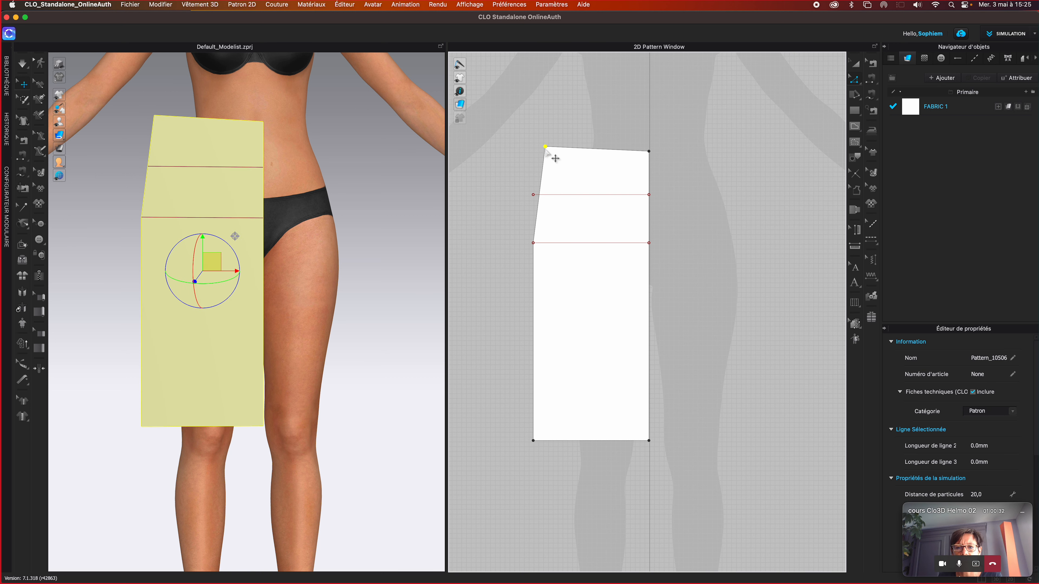
right_click(547, 152)
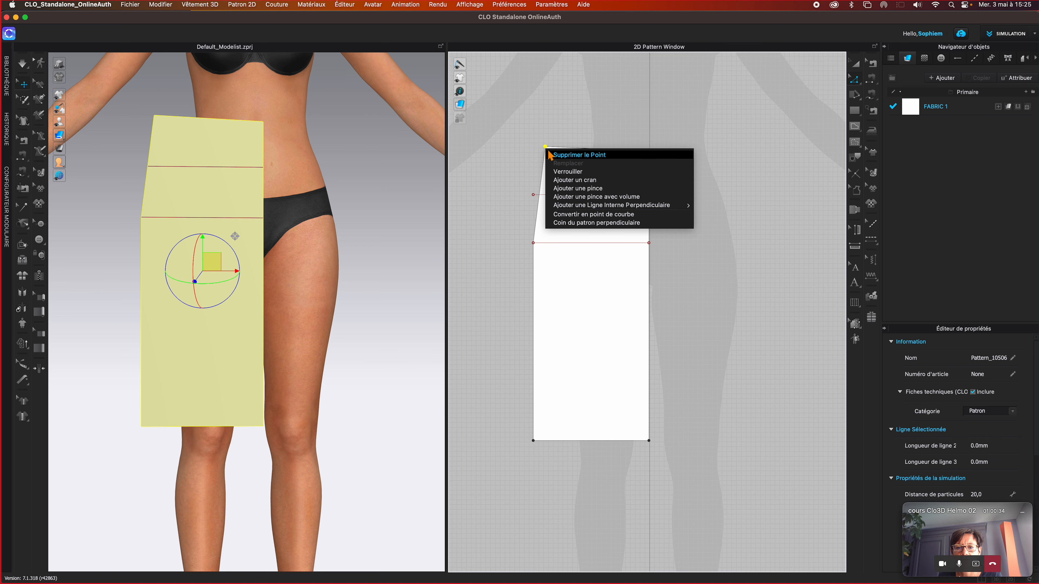
left_click(499, 117)
left_click(499, 116)
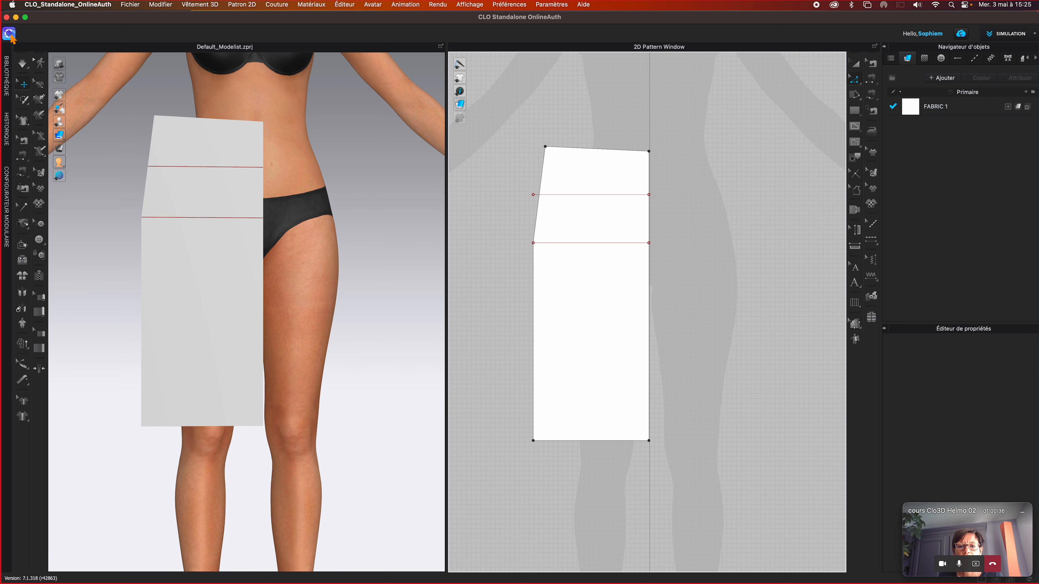
Revert the pattern piece through the history to the state before its upper-left corner point was moved
left_click(6, 135)
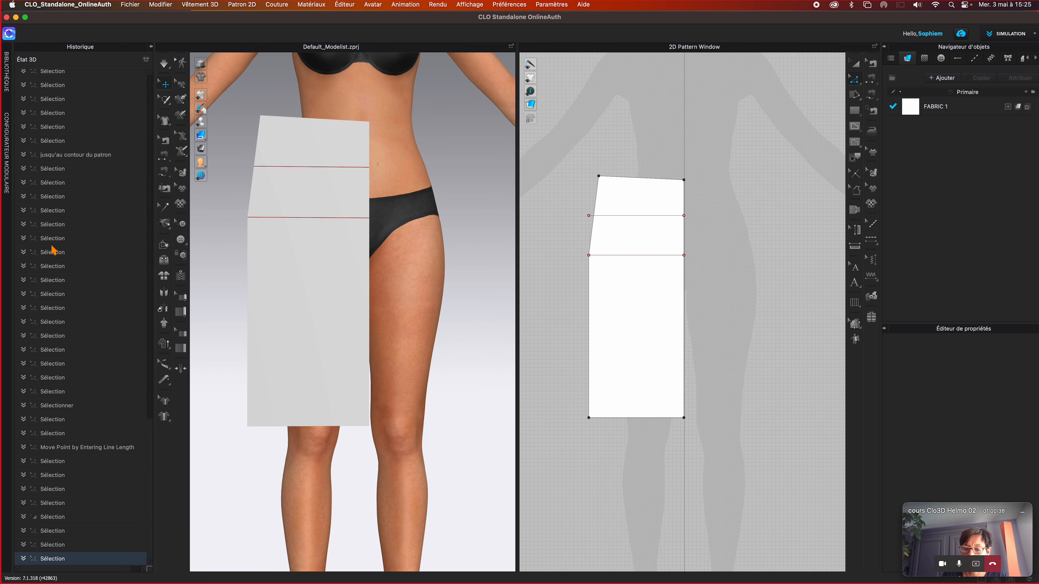
left_click(58, 448)
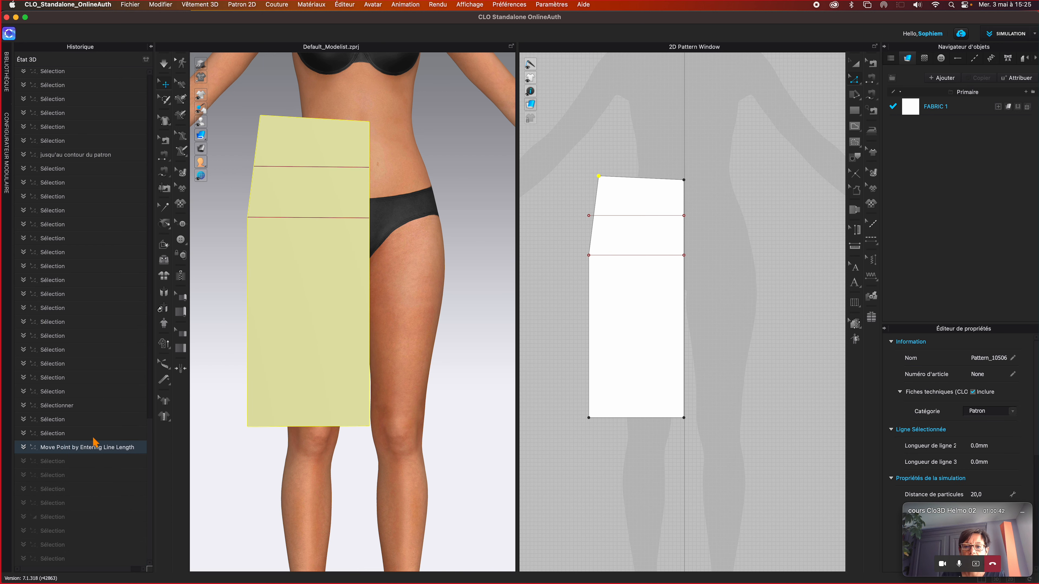
left_click(64, 434)
left_click(629, 147)
Move the piece's upper-left corner point inward and upward by 25 mm on Axe X and 10 mm on Axe Y, and close the history
left_click(589, 180)
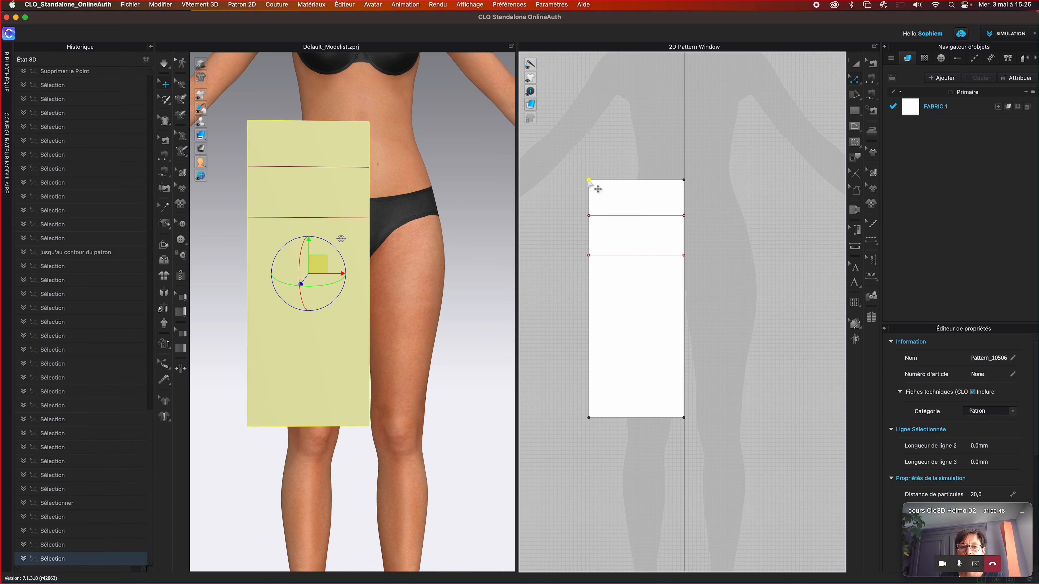
right_click(589, 180)
left_click(603, 152)
left_click_drag(589, 180, 594, 176)
right_click(604, 185)
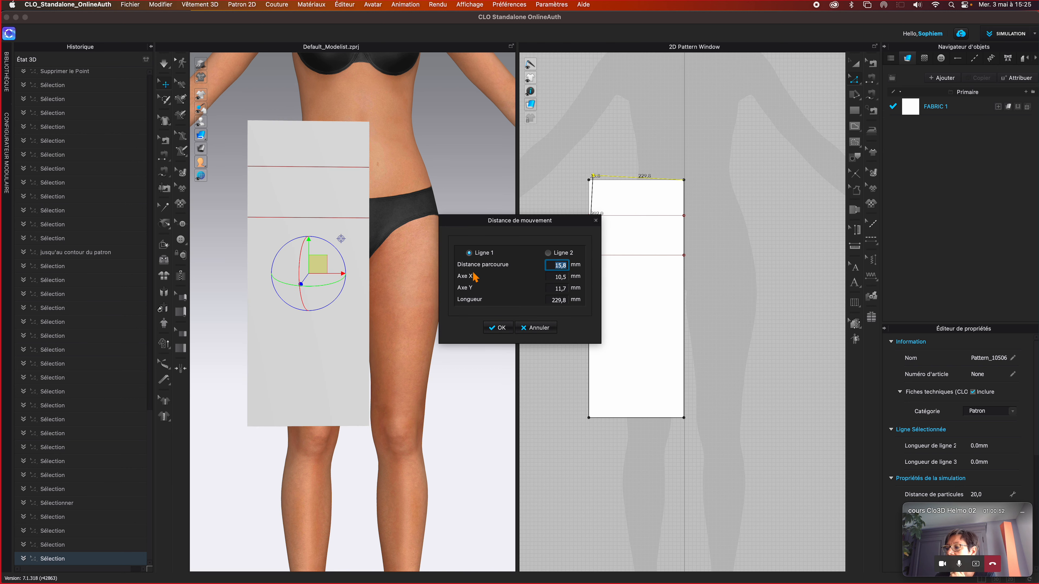
left_click(553, 277)
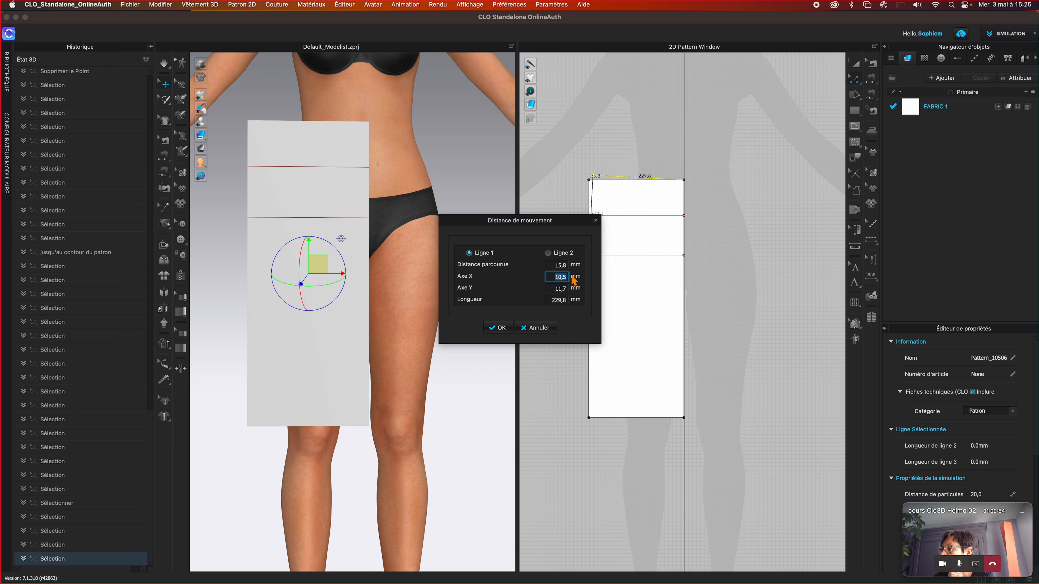
type("25")
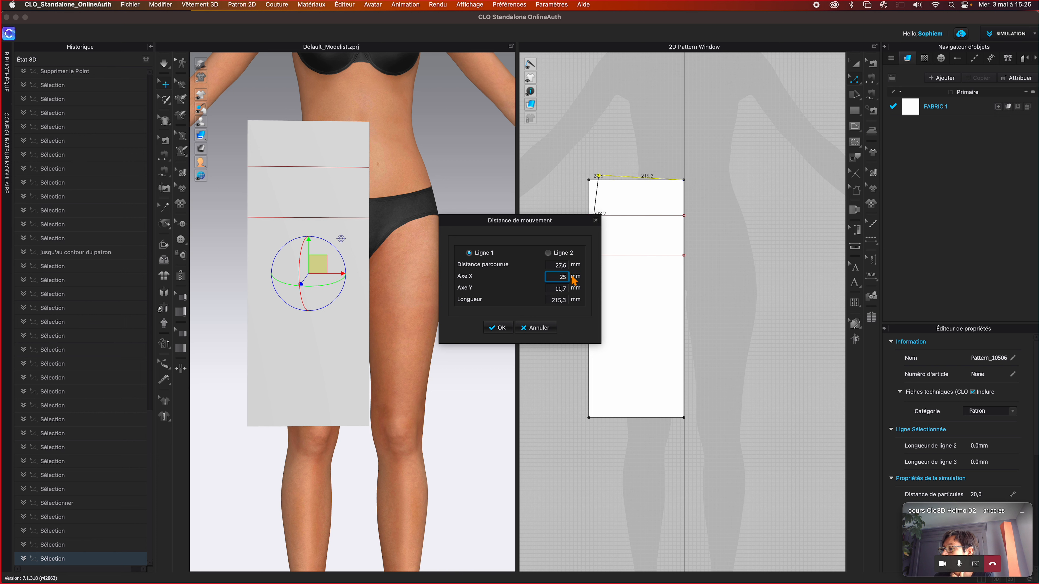
key("Tab")
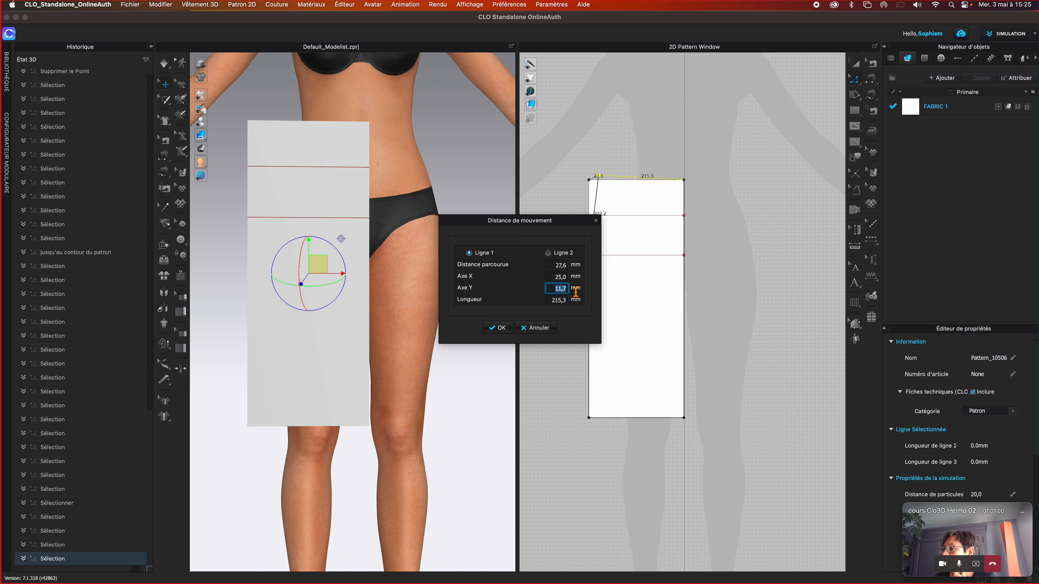
type("10")
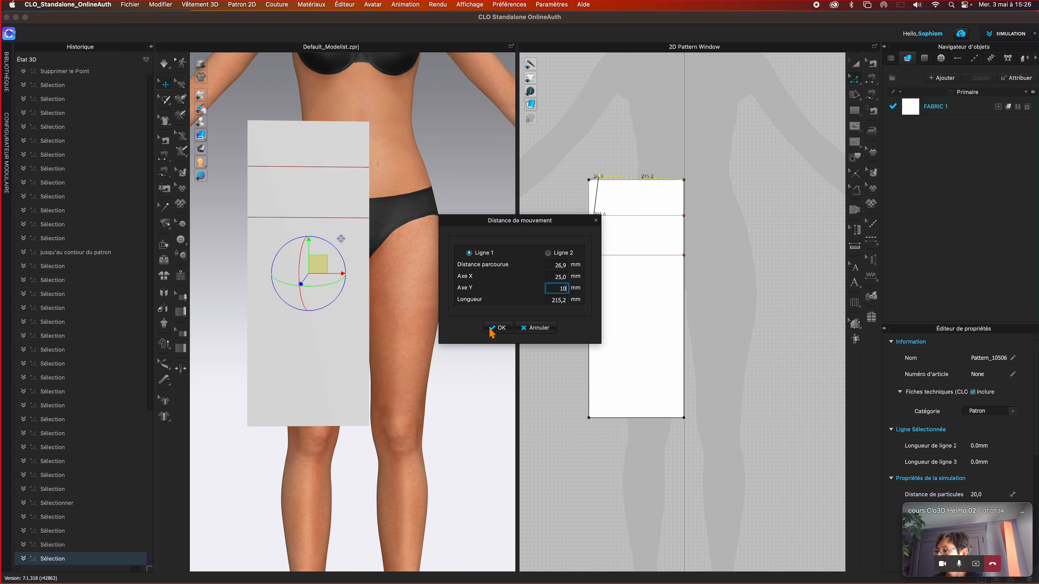
left_click(498, 327)
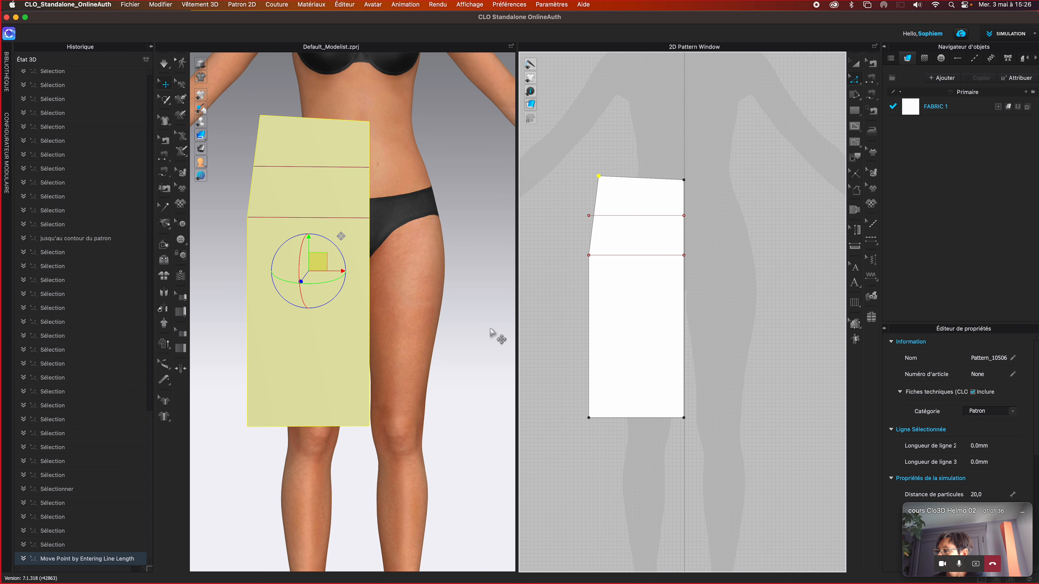
left_click(151, 47)
left_click(511, 225)
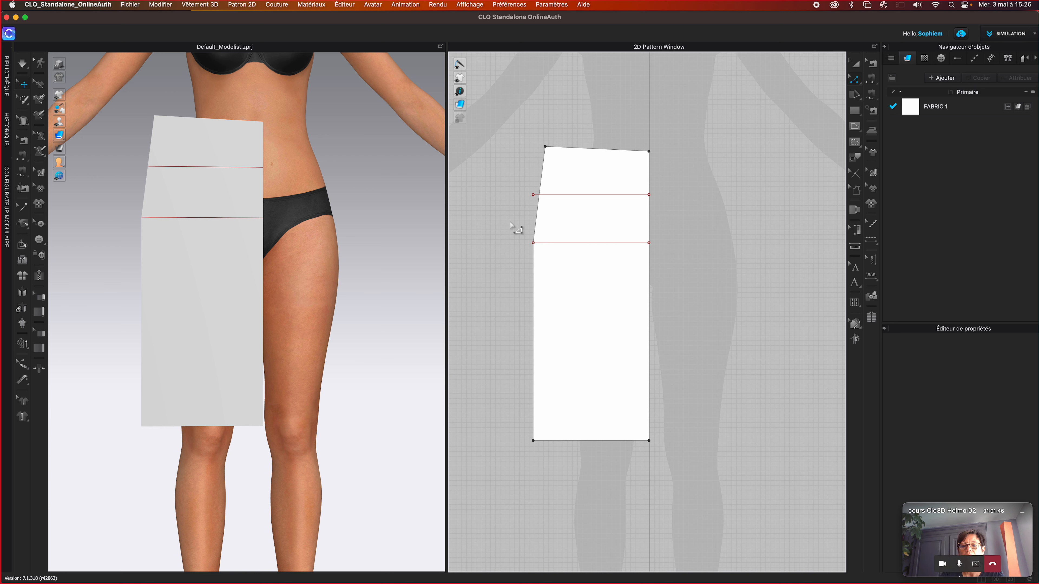
Activate the Modifier la courbure tool and try bending the slanted upper part of the piece's left edge outward
left_click(535, 229)
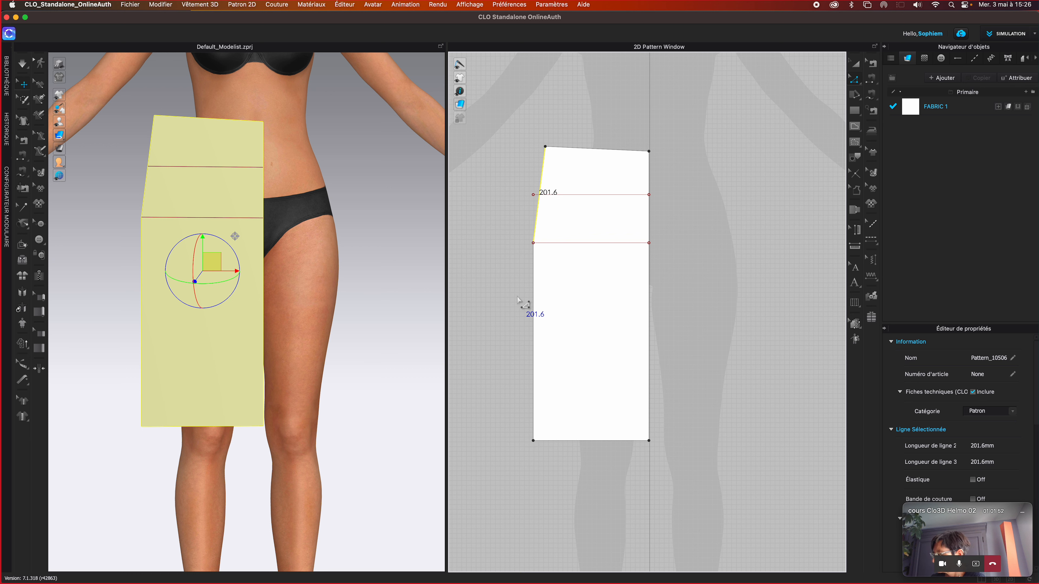
left_click(856, 81)
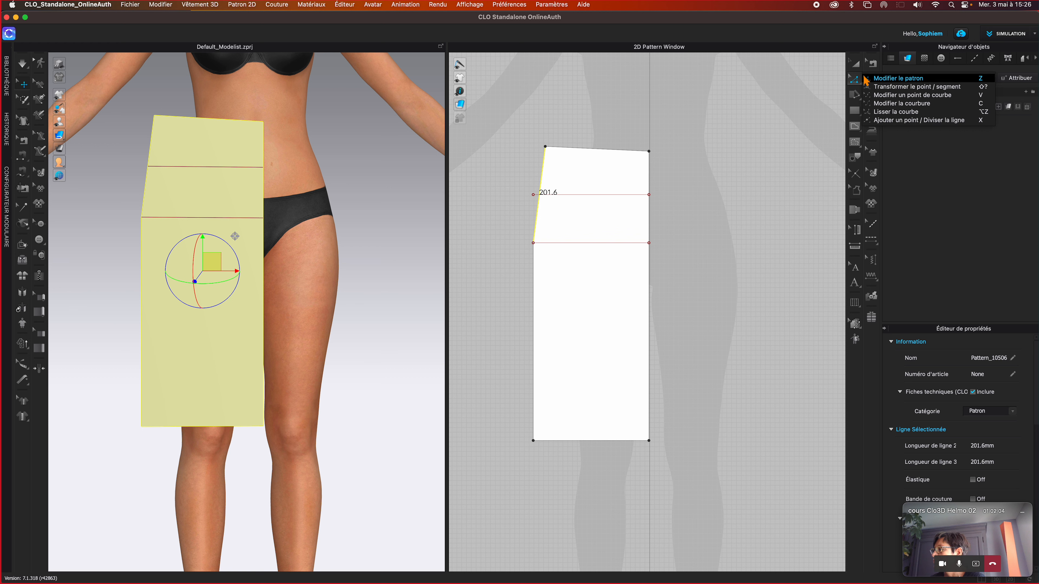
left_click(889, 104)
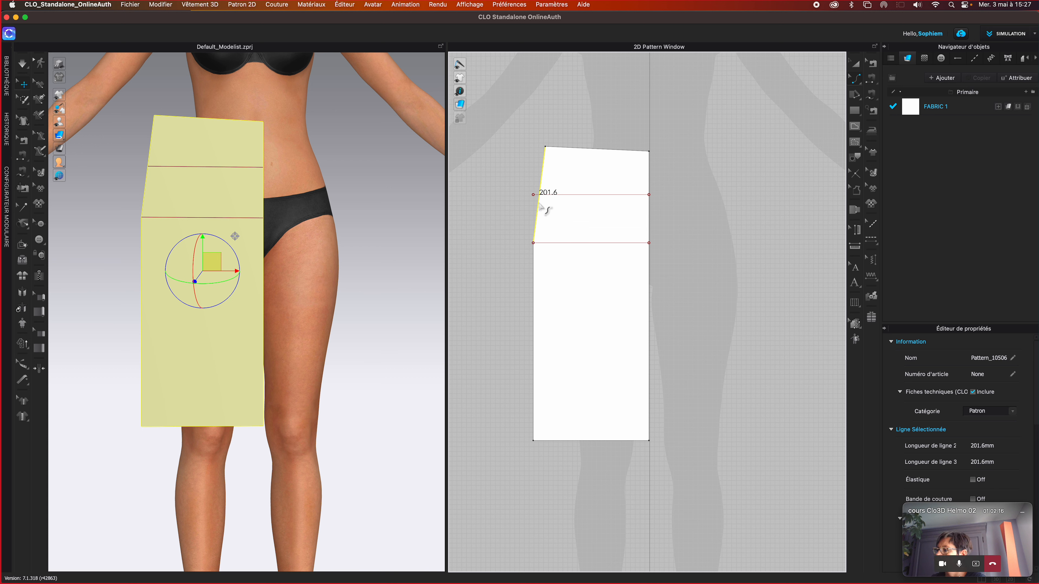
mouse_move(540, 204)
left_mouse_down()
mouse_move(511, 198)
mouse_move(537, 202)
left_mouse_up()
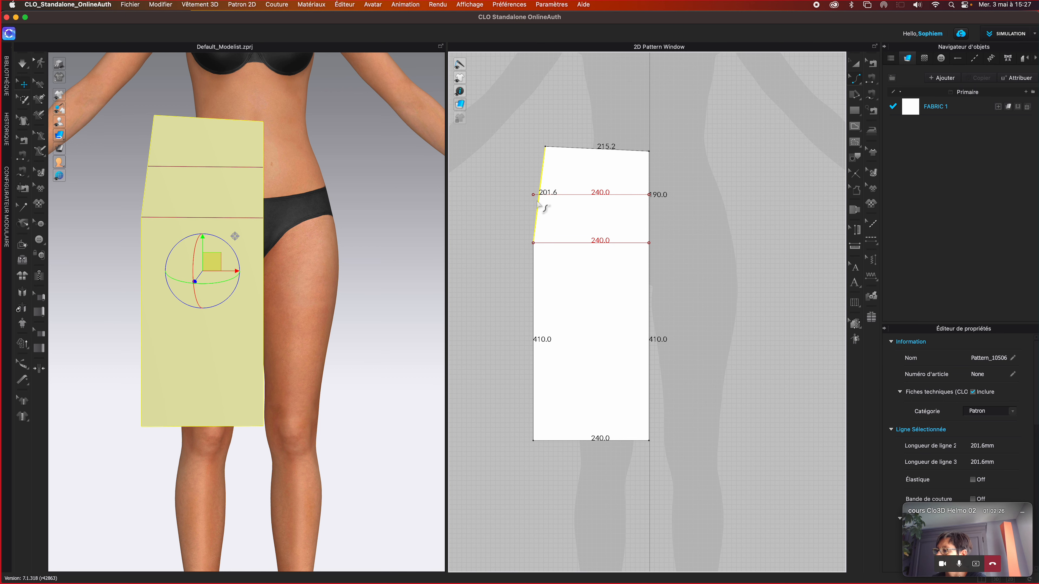
scroll(542, 206, "up", 10)
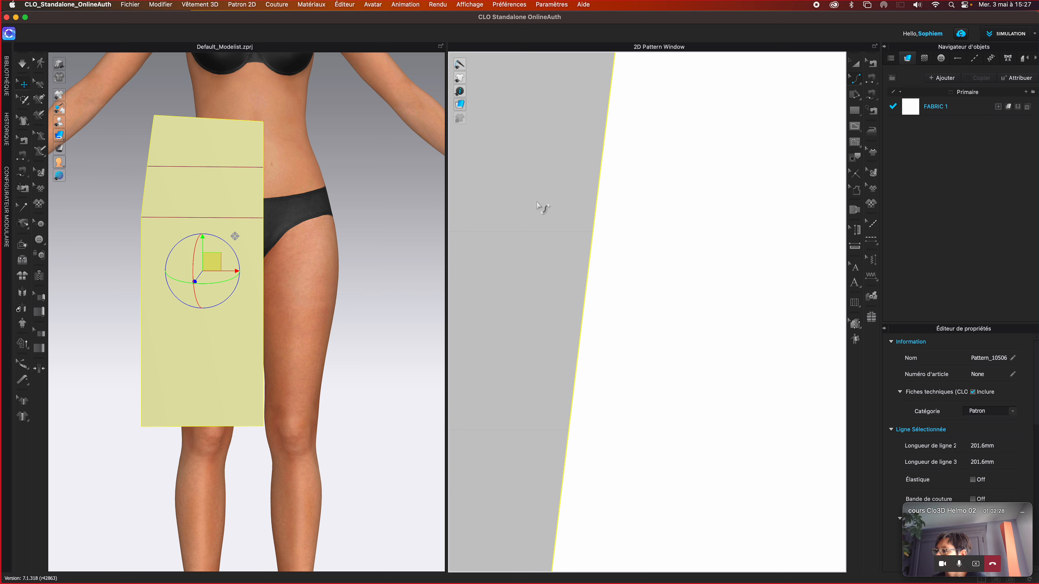
scroll(537, 206, "down", 3)
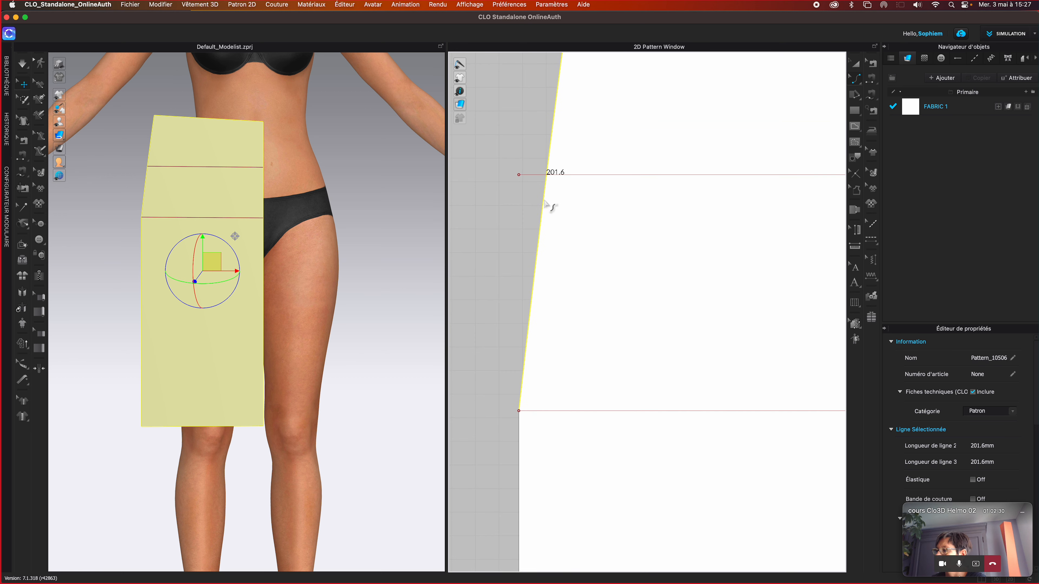
left_click(534, 205)
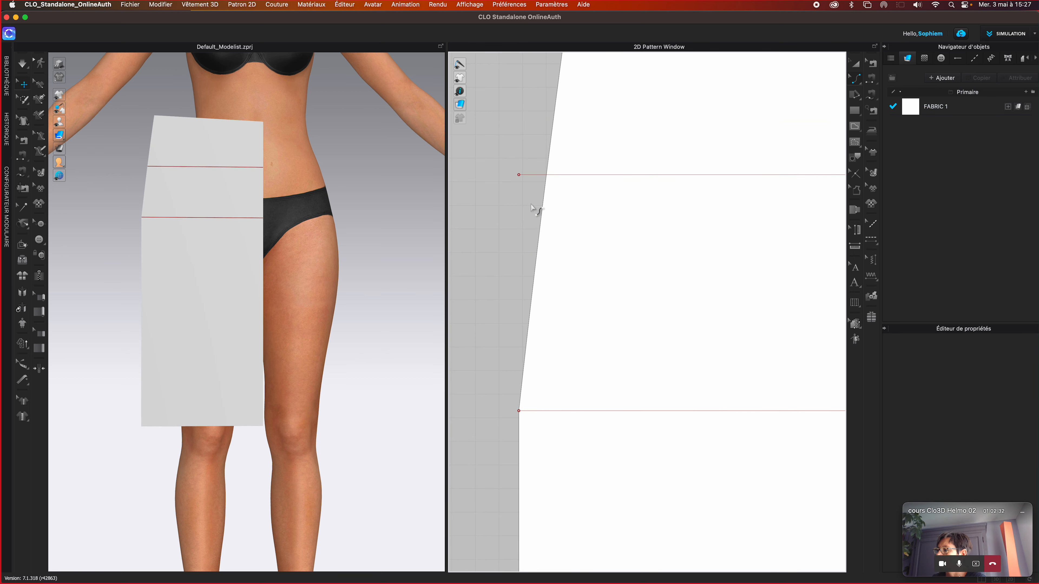
left_click_drag(543, 209, 529, 209)
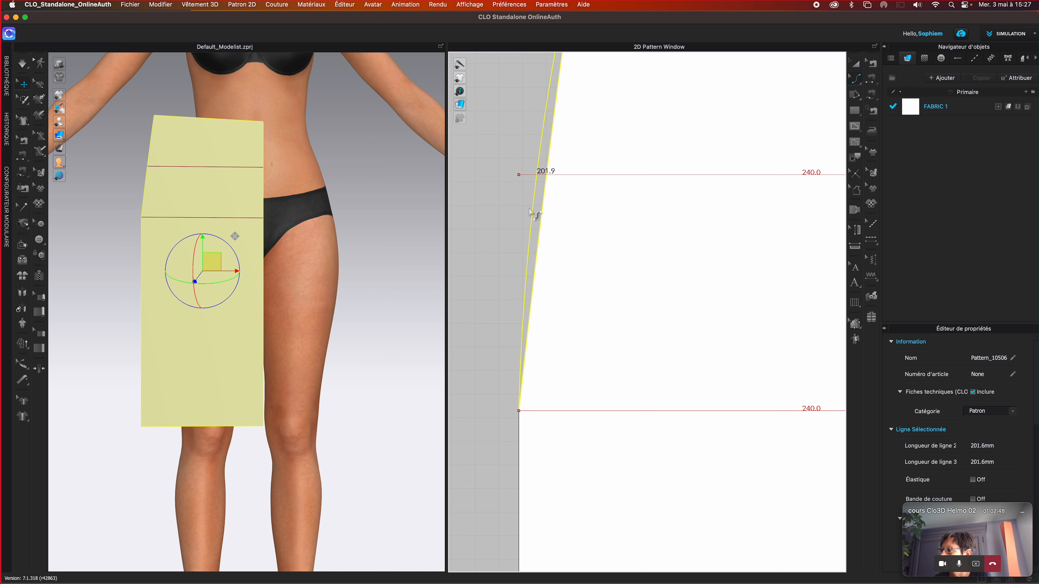
left_click_drag(529, 209, 530, 209)
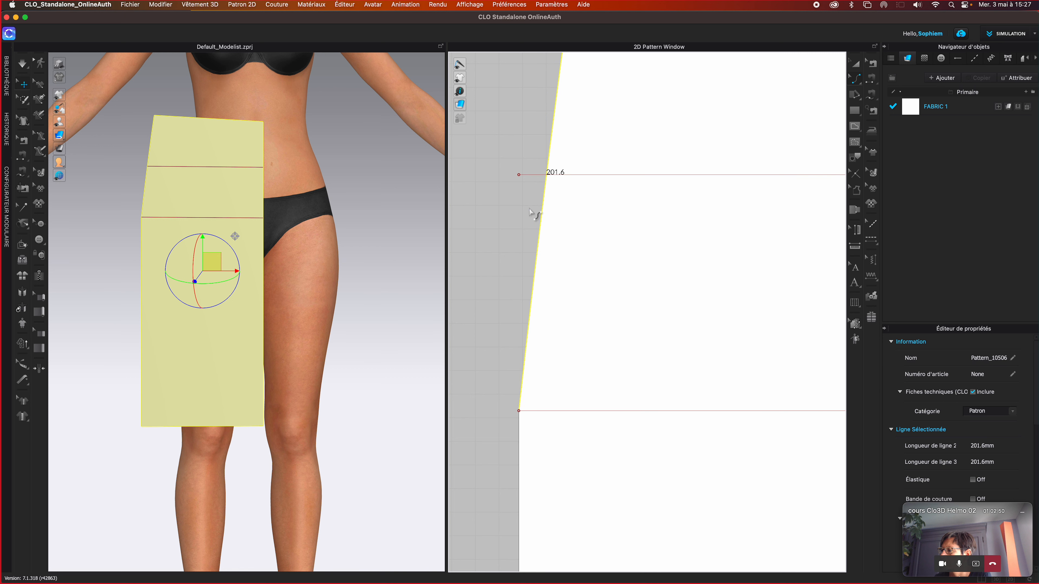
Bow the slanted upper left edge outward into a curve about 201.9 mm long and undo the bend
left_click(529, 211)
left_click(542, 213)
left_click(545, 210)
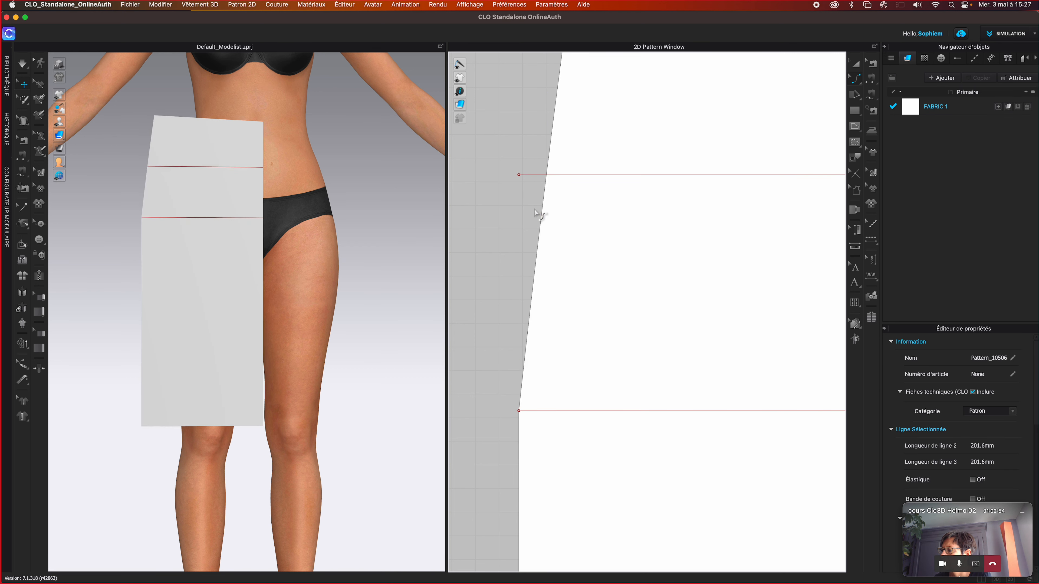
left_click_drag(545, 209, 527, 209)
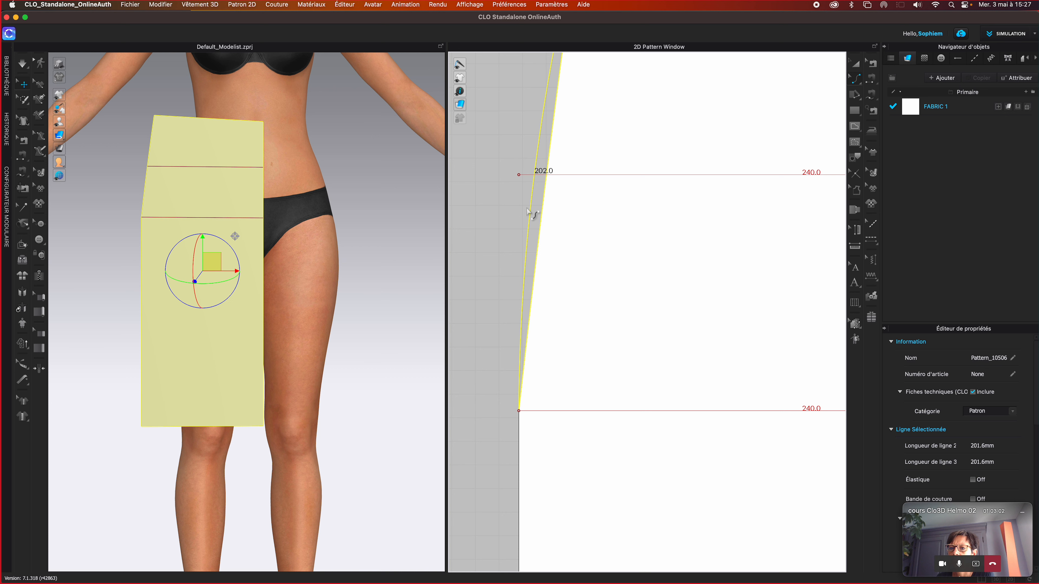
left_click_drag(527, 209, 529, 209)
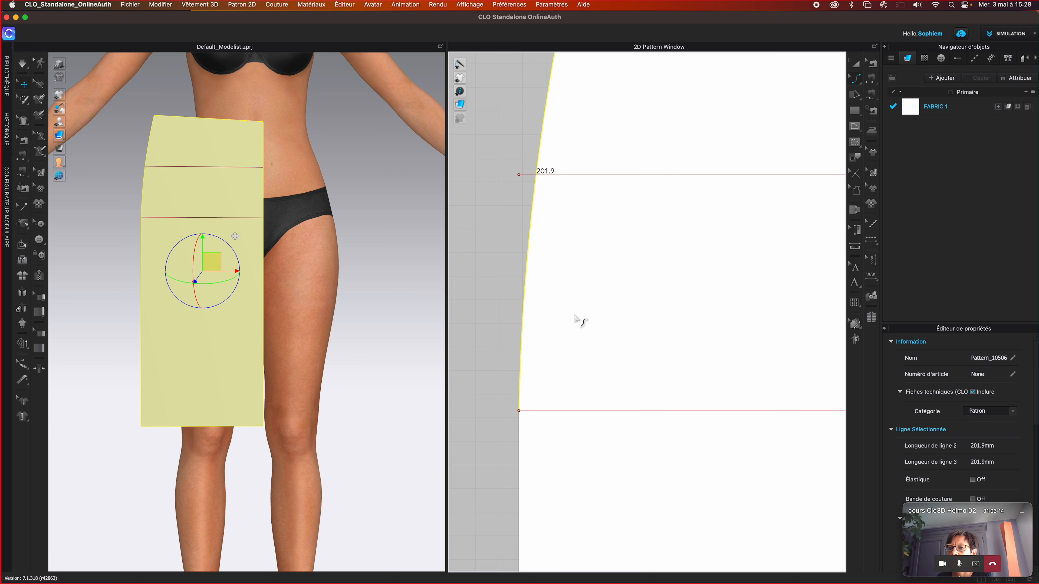
scroll(576, 319, "down", 6)
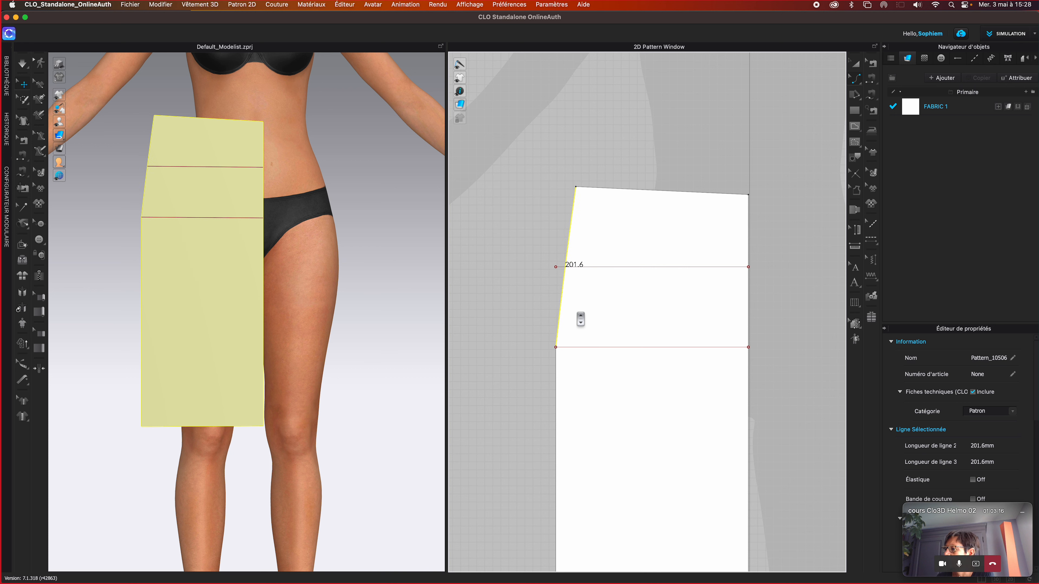
Curve the slanted upper part of the left edge outward to about 201.9 mm long with the Modifier la courbure tool
left_click(781, 139)
left_click(854, 80)
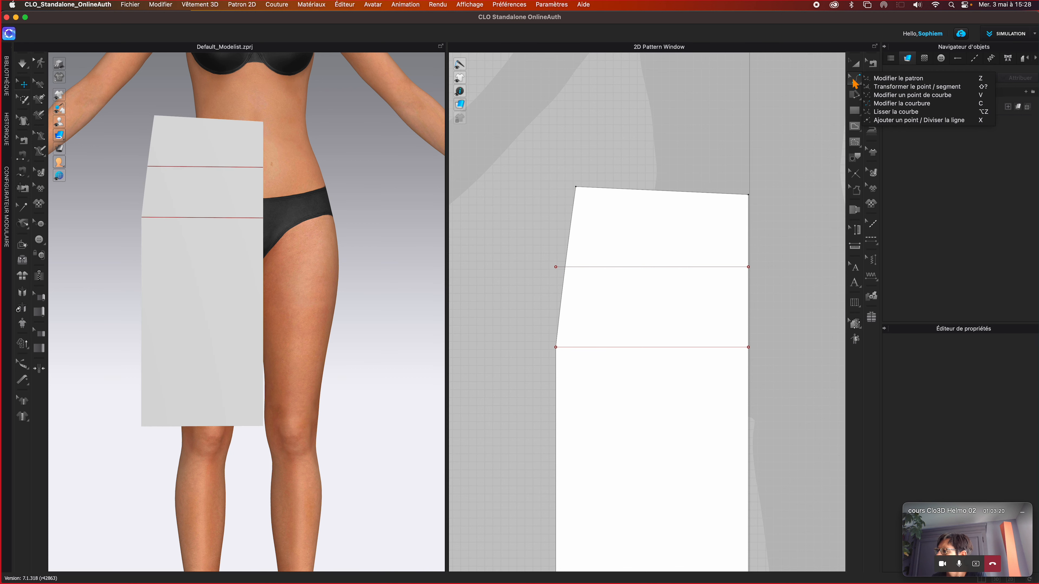
left_click(877, 103)
left_click_drag(566, 277, 561, 278)
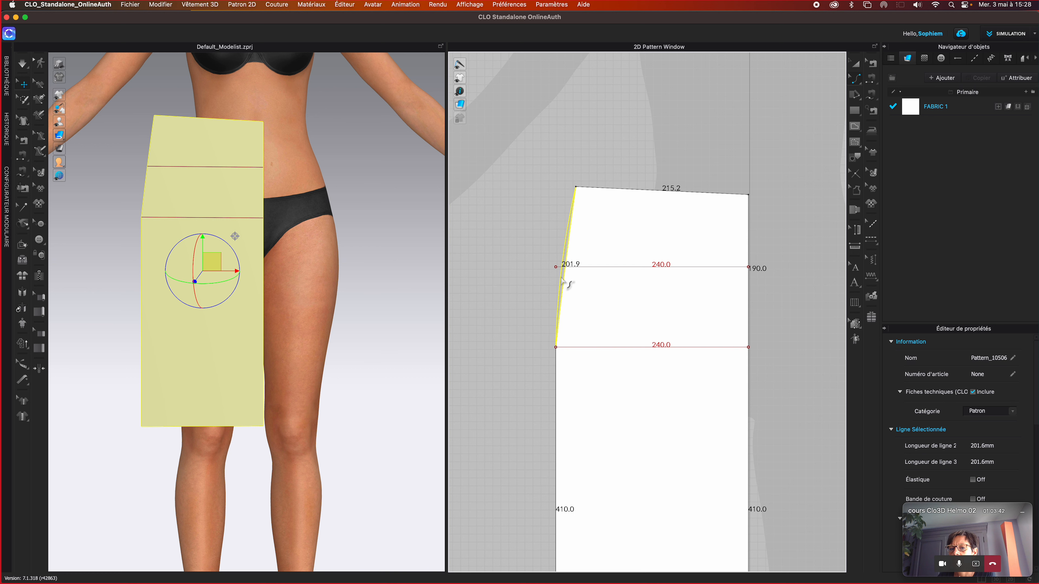
left_click_drag(563, 280, 564, 282)
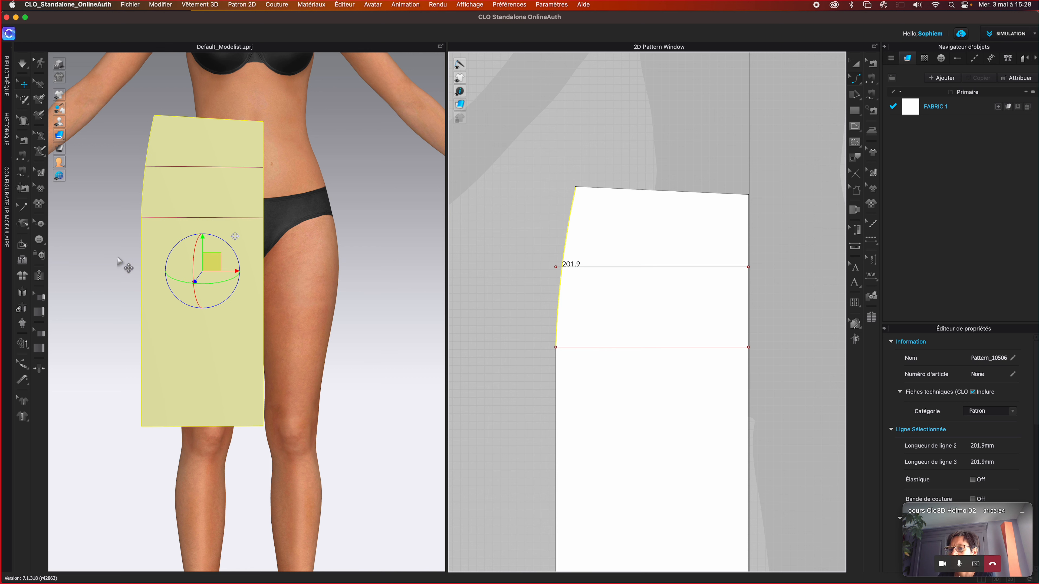
left_click(536, 311)
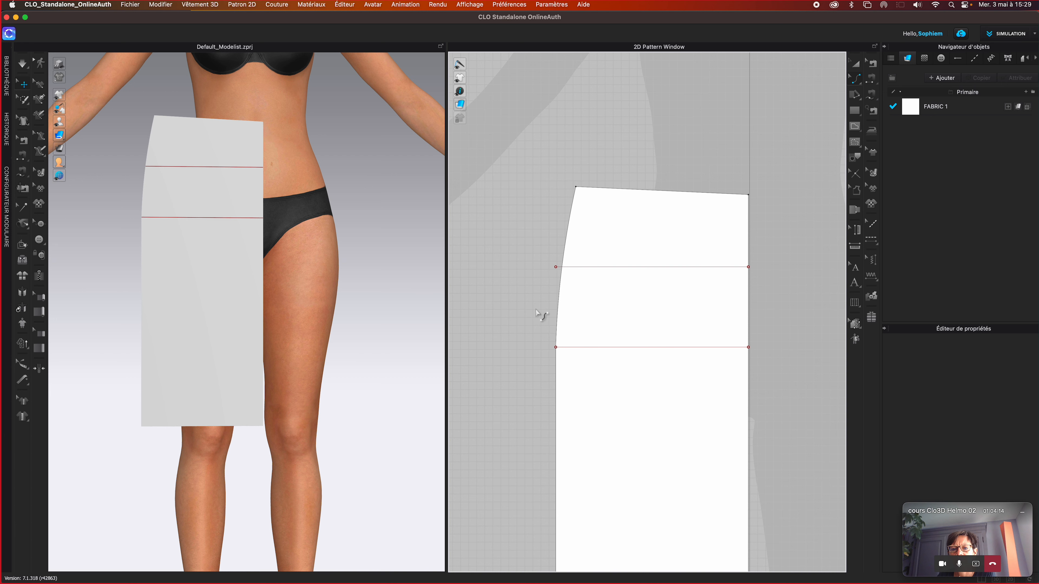
Refine the curved upper left edge at its lower and upper portions into a fuller hip curve about 202.5 mm long
mouse_move(562, 289)
left_mouse_down()
mouse_move(539, 284)
mouse_move(591, 288)
mouse_move(552, 281)
left_mouse_up()
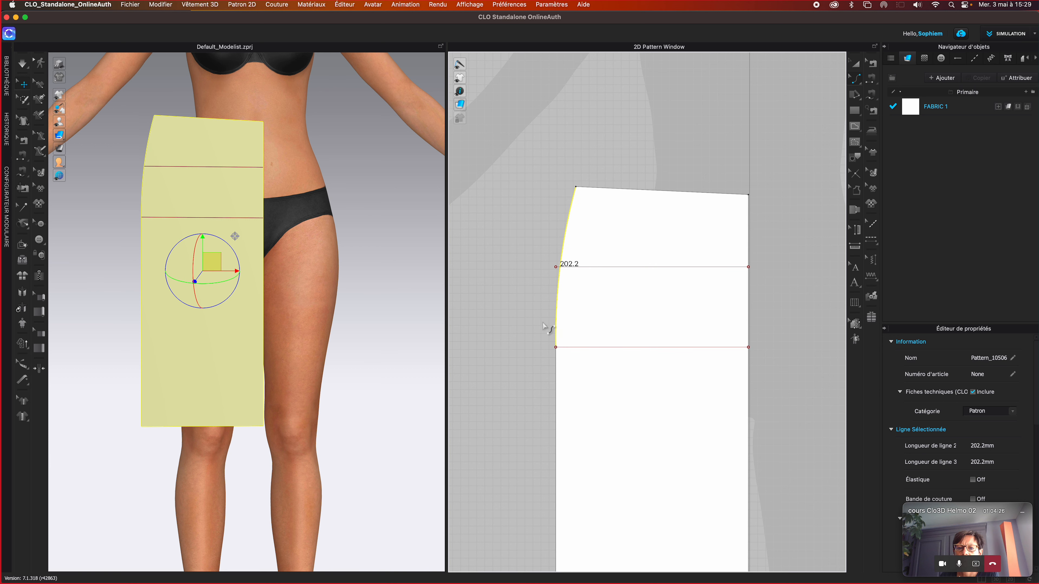
left_click(554, 206)
left_click(561, 209)
mouse_move(552, 201)
left_mouse_down()
mouse_move(575, 234)
mouse_move(580, 291)
mouse_move(628, 321)
mouse_move(557, 245)
mouse_move(569, 212)
left_mouse_up()
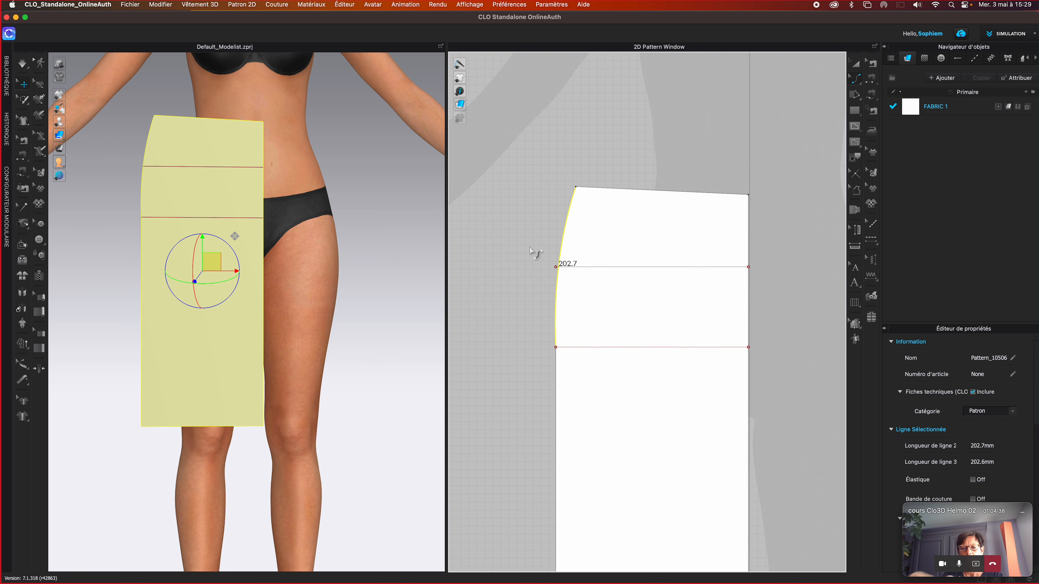
left_click_drag(564, 282, 558, 283)
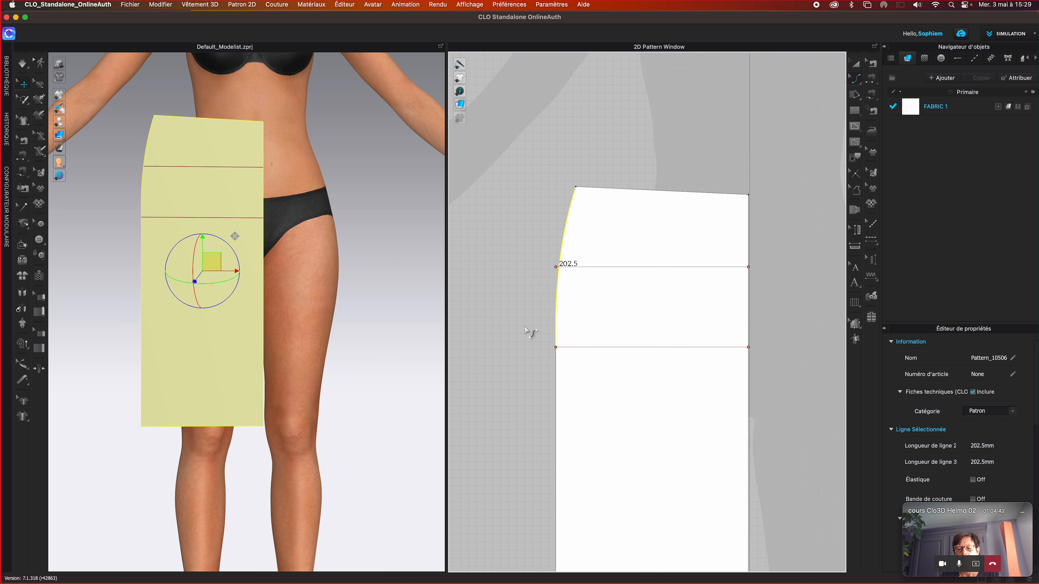
left_click(526, 330)
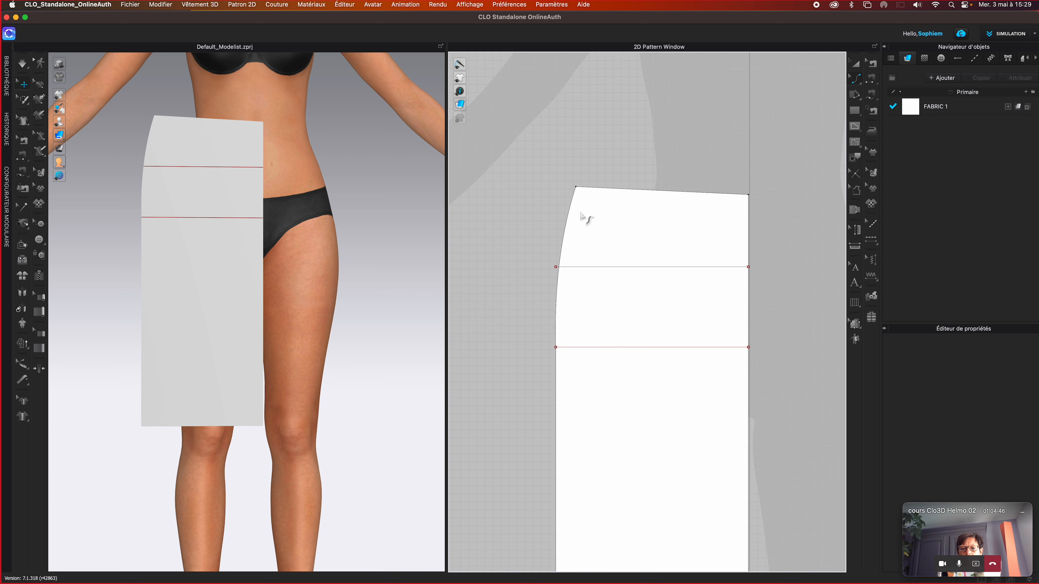
Bow the piece's upper edge slightly downward into a shallow waist curve about 215.5 mm long
left_click(639, 192)
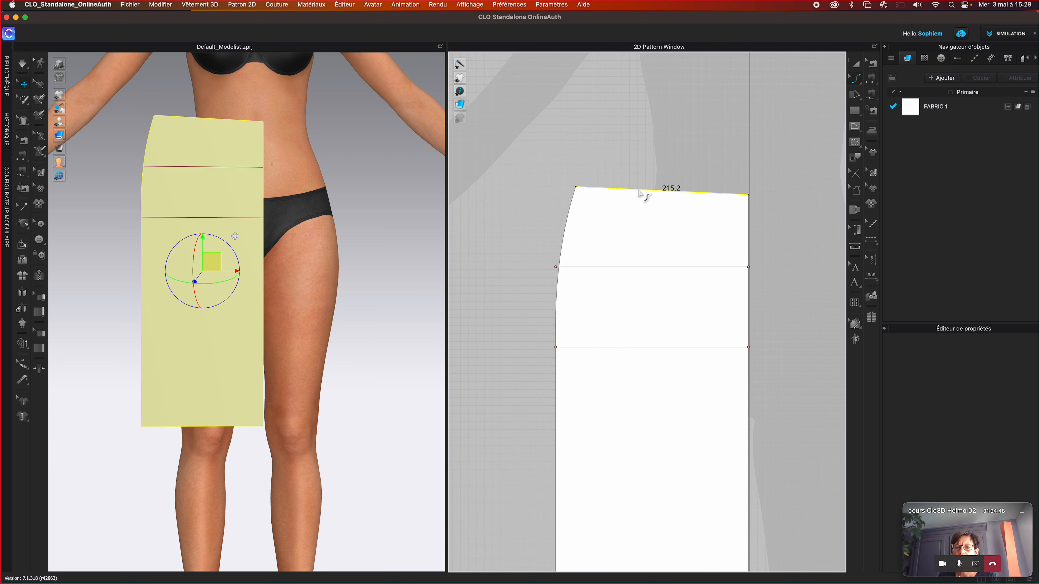
left_click_drag(638, 194, 639, 203)
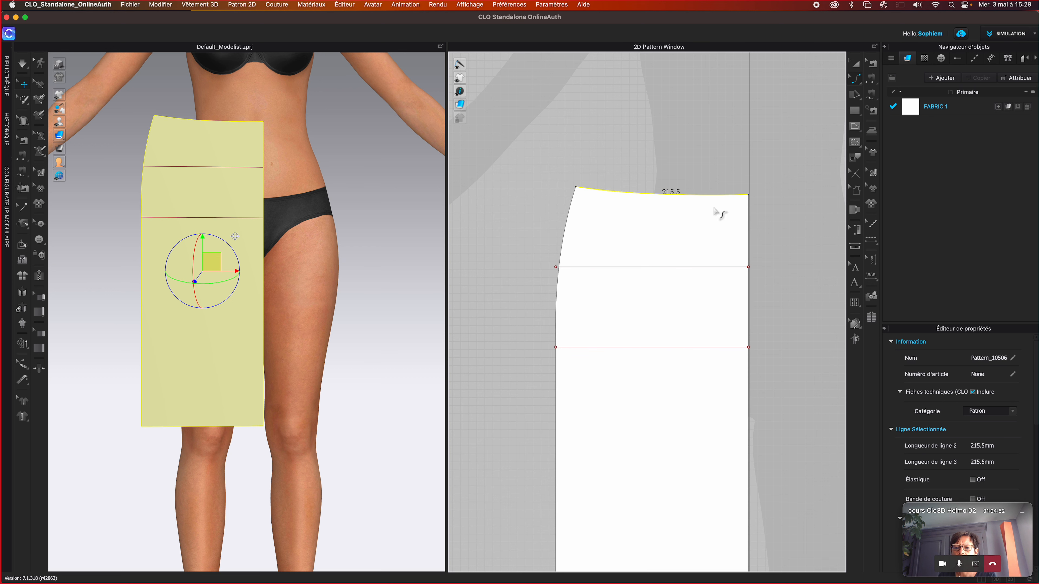
mouse_move(725, 200)
left_mouse_down()
mouse_move(729, 178)
mouse_move(727, 198)
left_mouse_up()
left_click(724, 179)
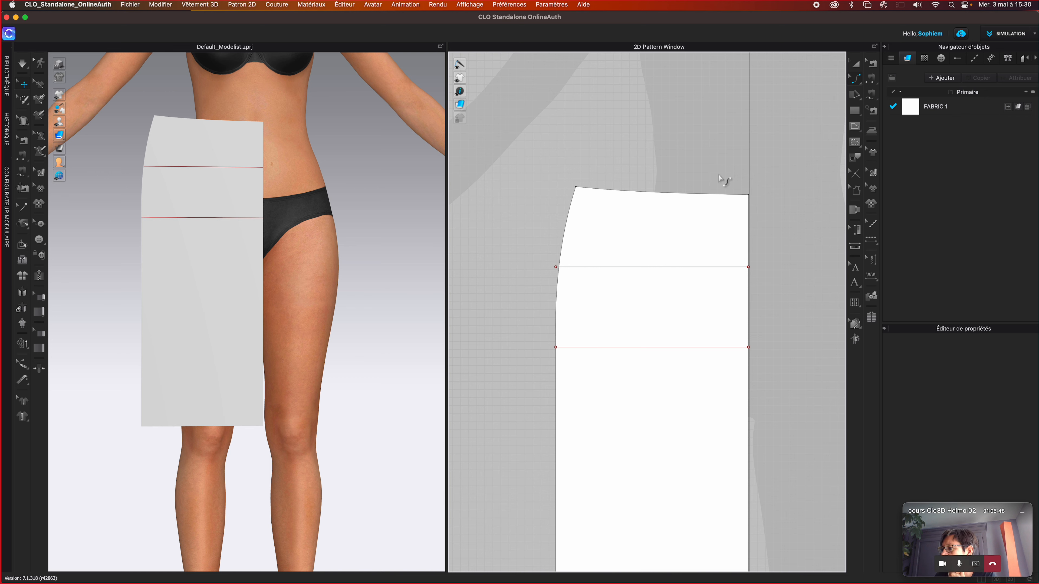
Switch to Modifier le patron and start Coin du patron perpendiculaire on the piece's upper right corner point
left_click(854, 81)
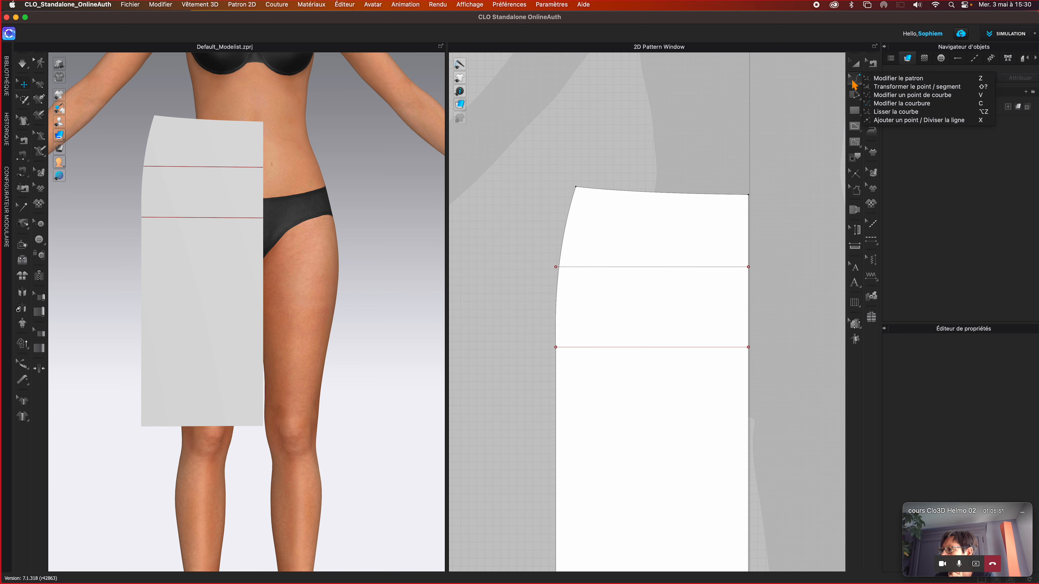
left_click(900, 80)
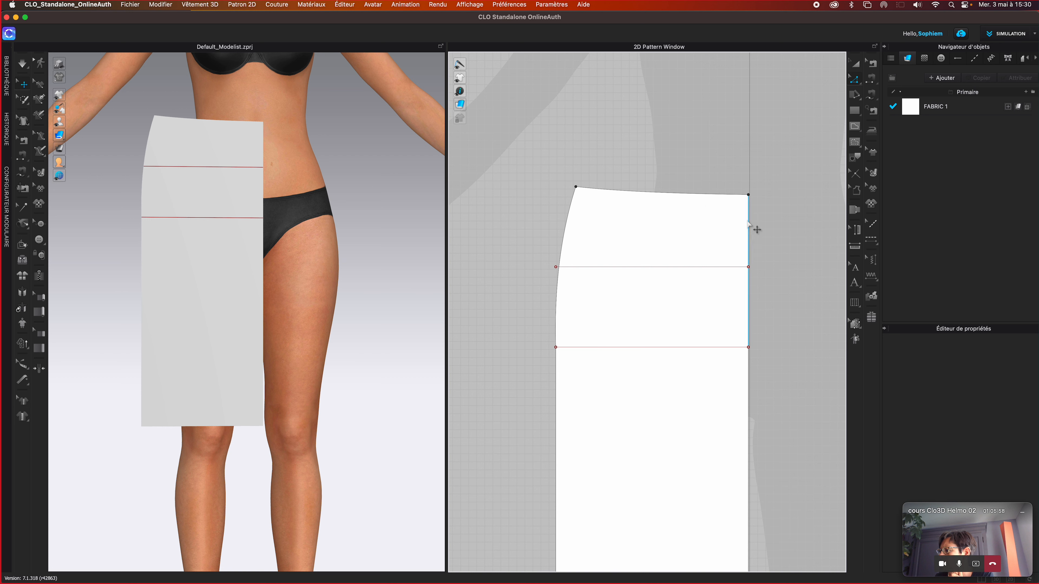
left_click(748, 195)
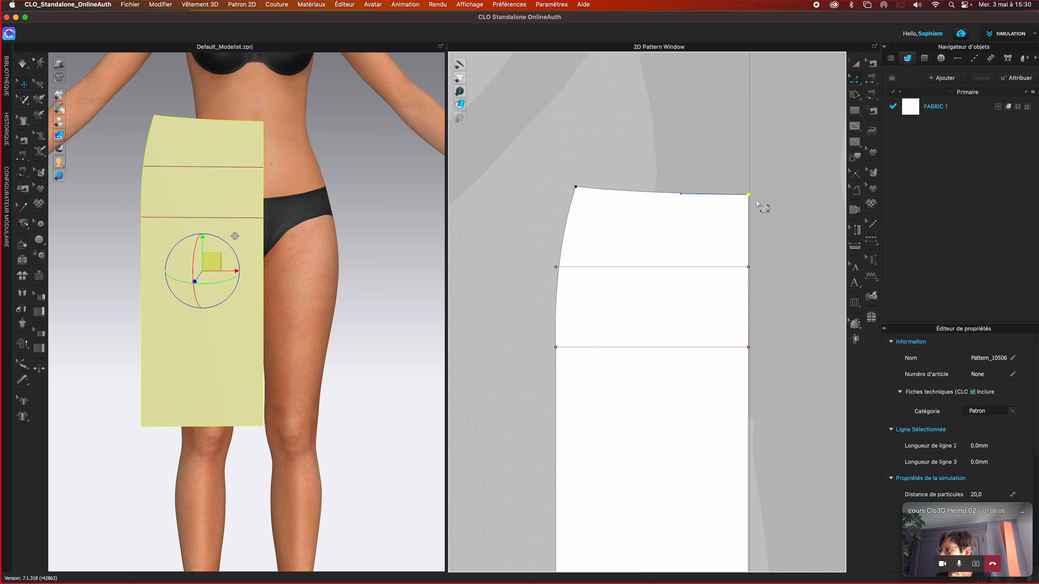
key("Escape")
left_click(748, 195)
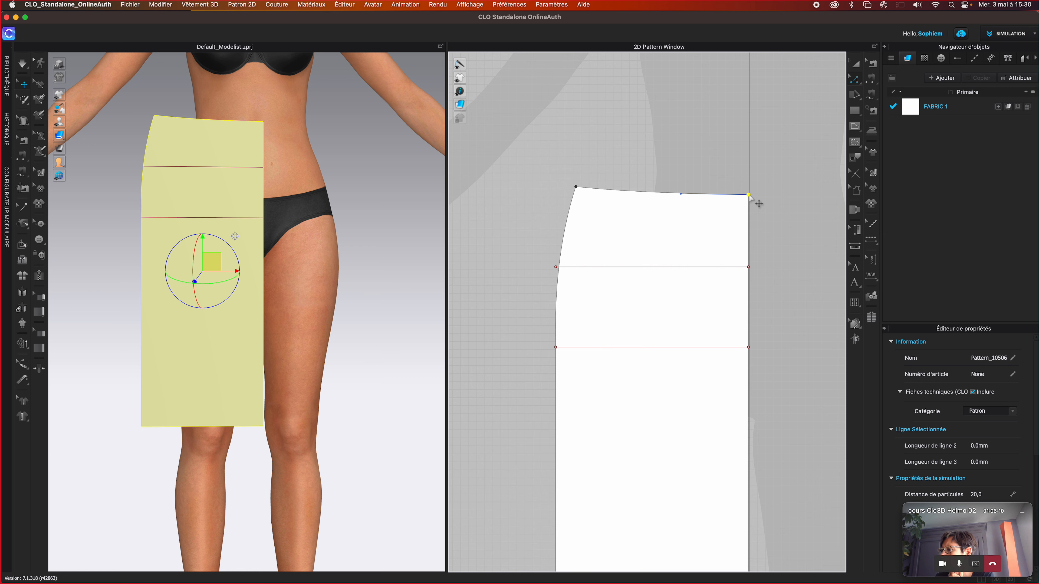
right_click(750, 197)
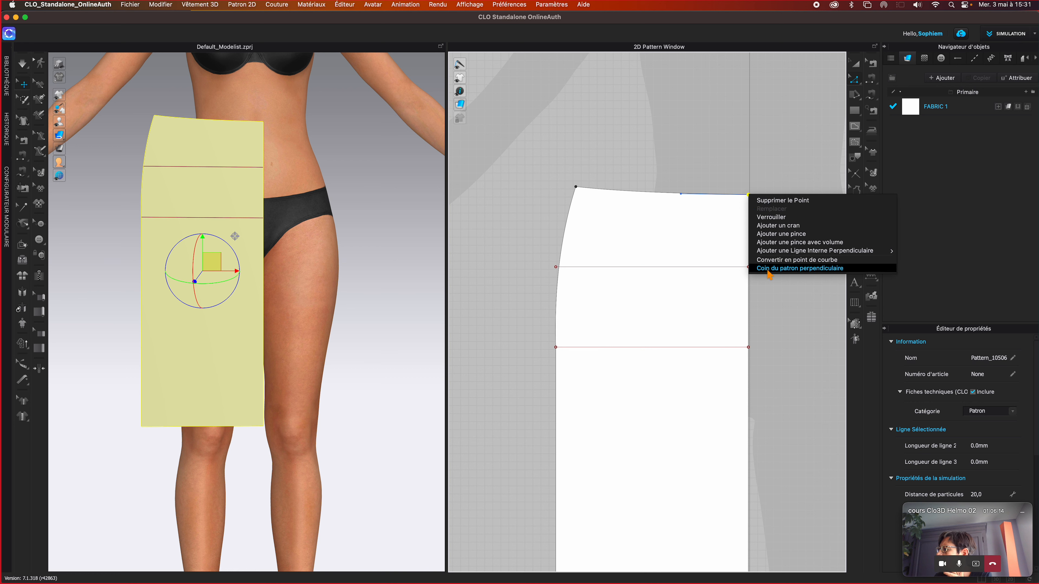
left_click(820, 268)
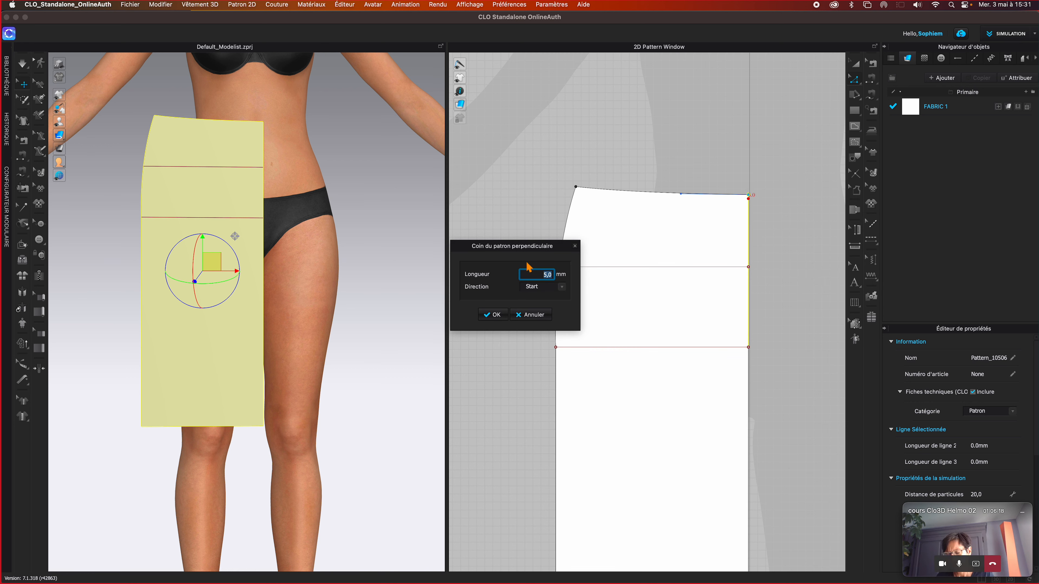
Square the upper right corner along the waist edge with a length of 50 mm and direction End
left_click_drag(527, 250, 486, 219)
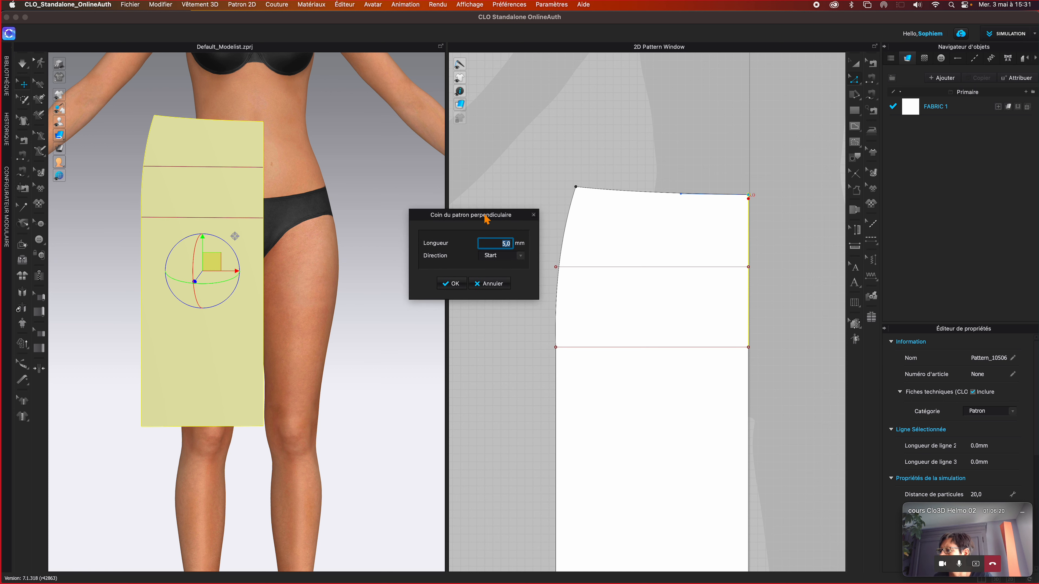
left_click(496, 242)
left_click_drag(496, 242, 511, 243)
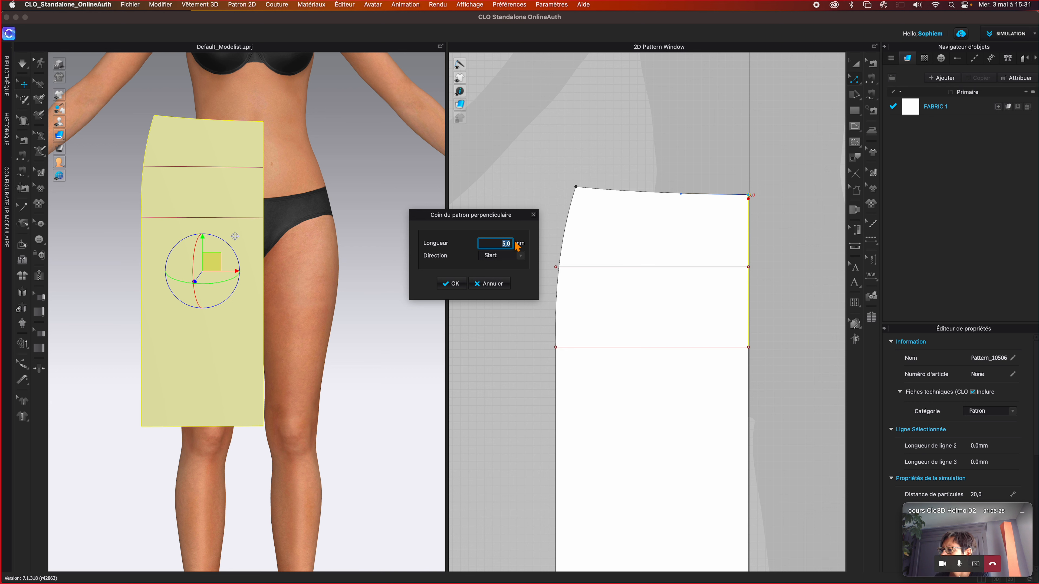
type("1")
key("BackSpace")
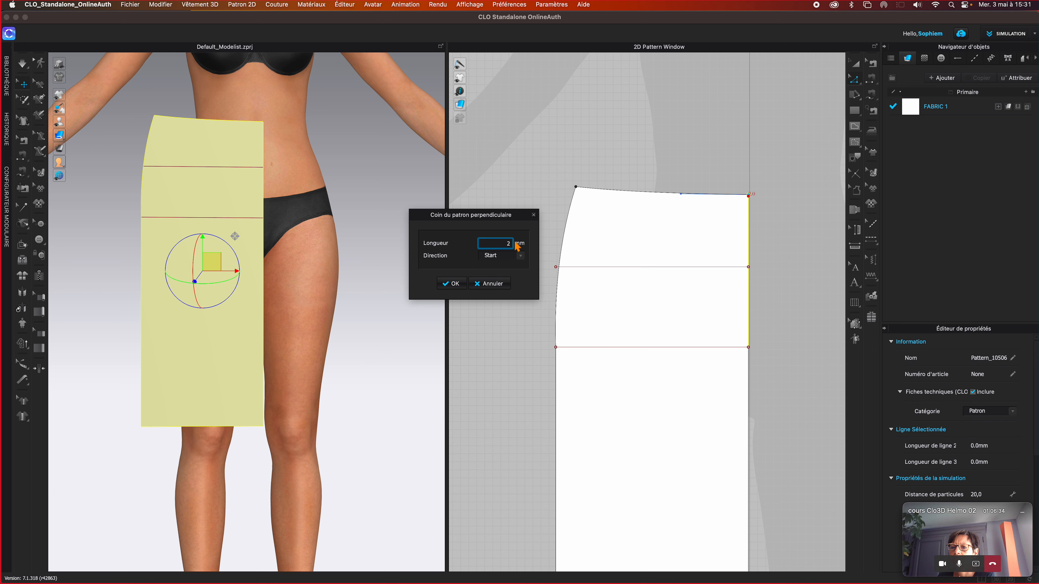
type("50")
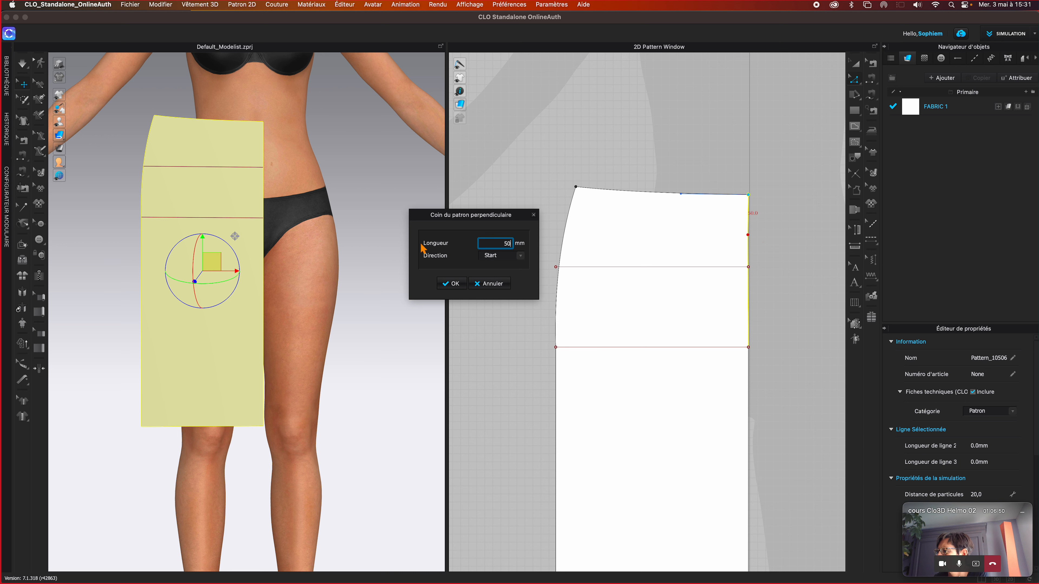
left_click(521, 256)
left_click(487, 270)
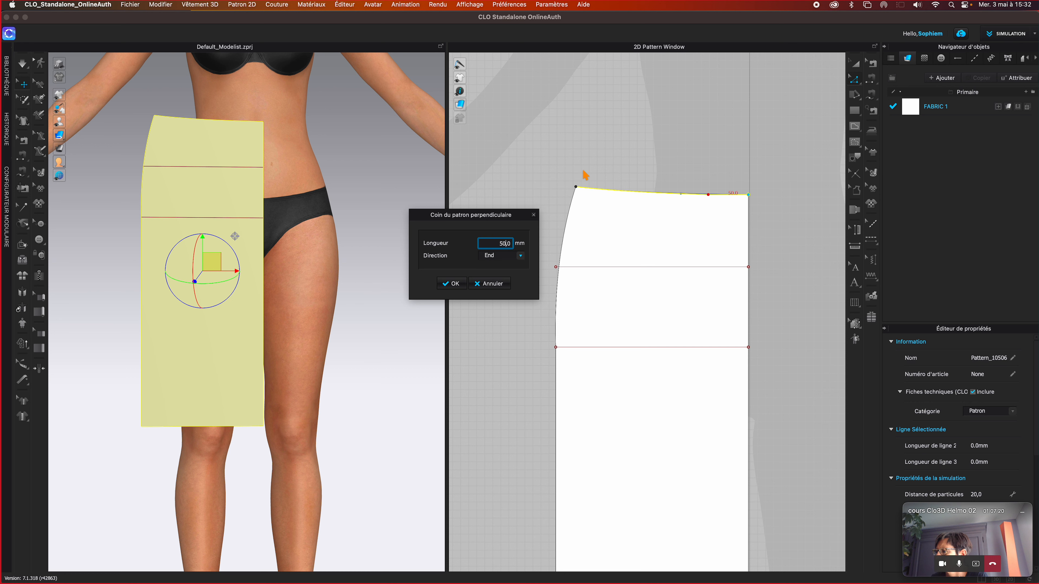
left_click(452, 284)
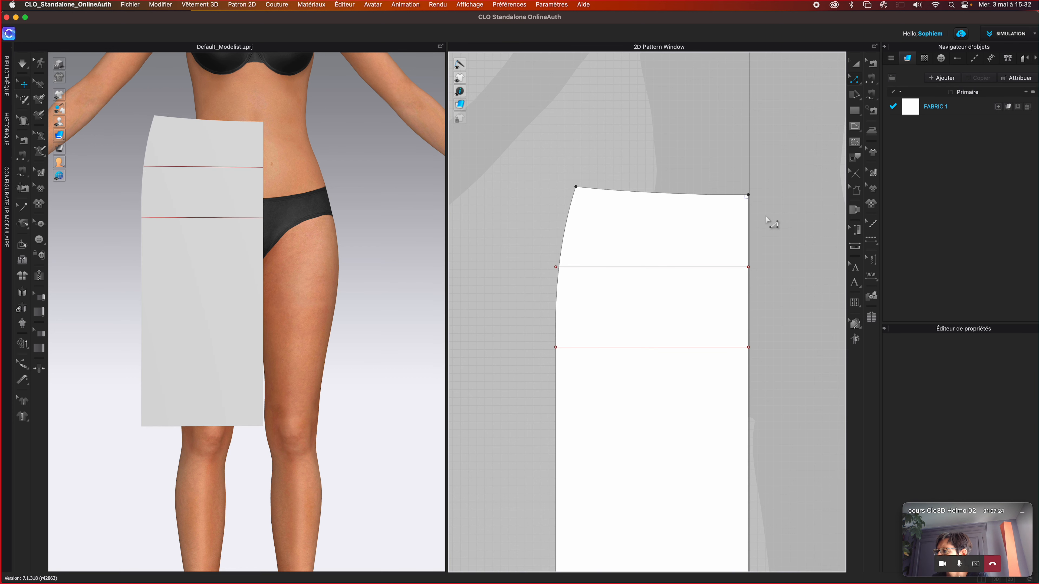
scroll(766, 217, "up", 3)
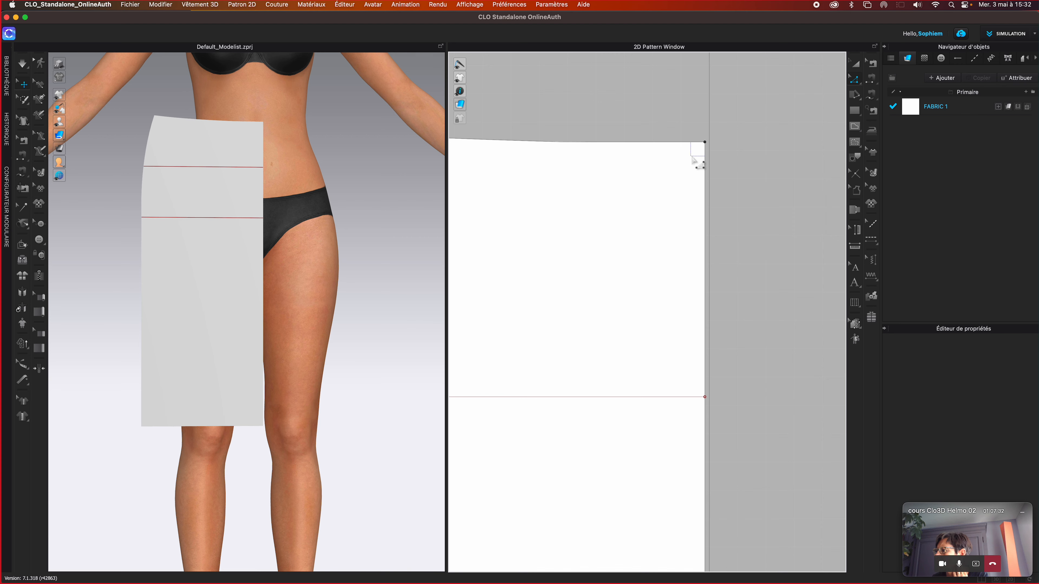
scroll(710, 157, "down", 3)
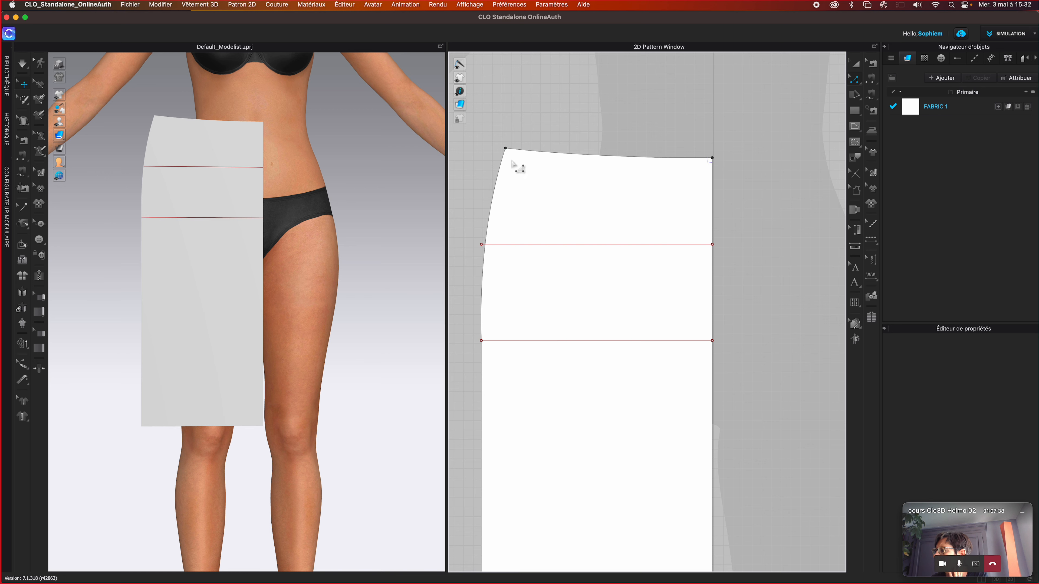
left_click(505, 149)
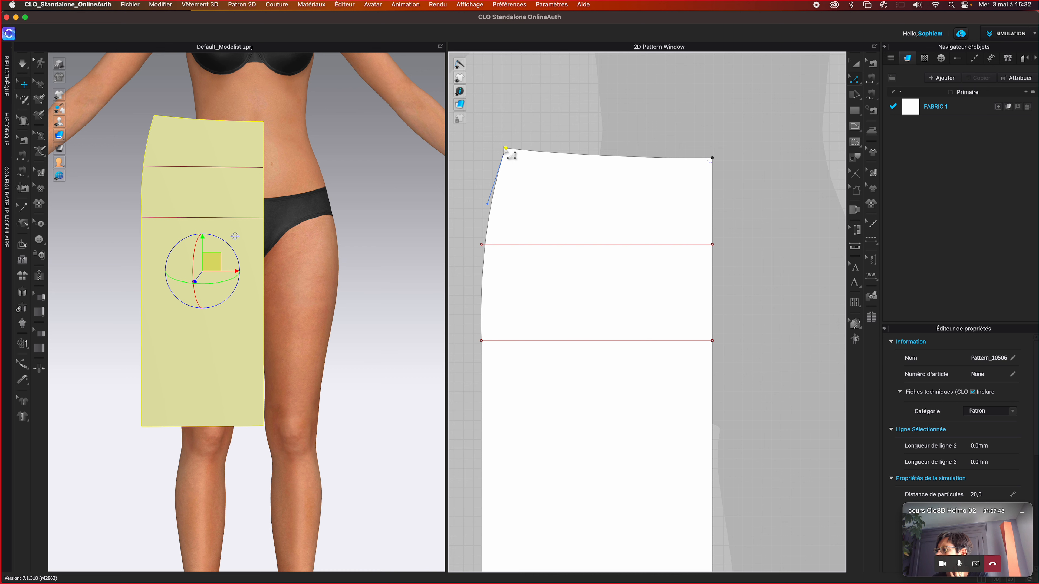
right_click(506, 150)
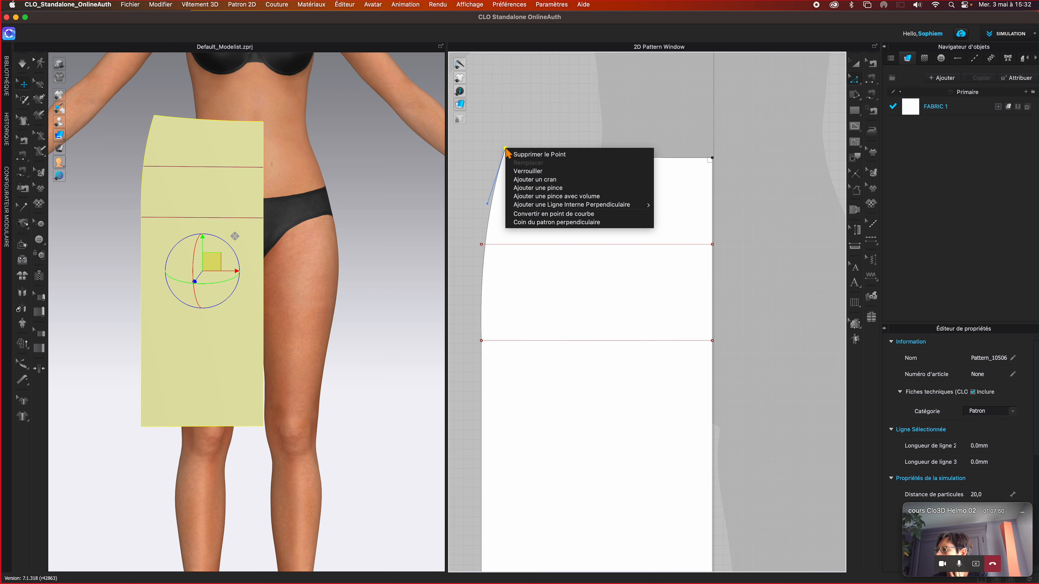
mouse_move(531, 207)
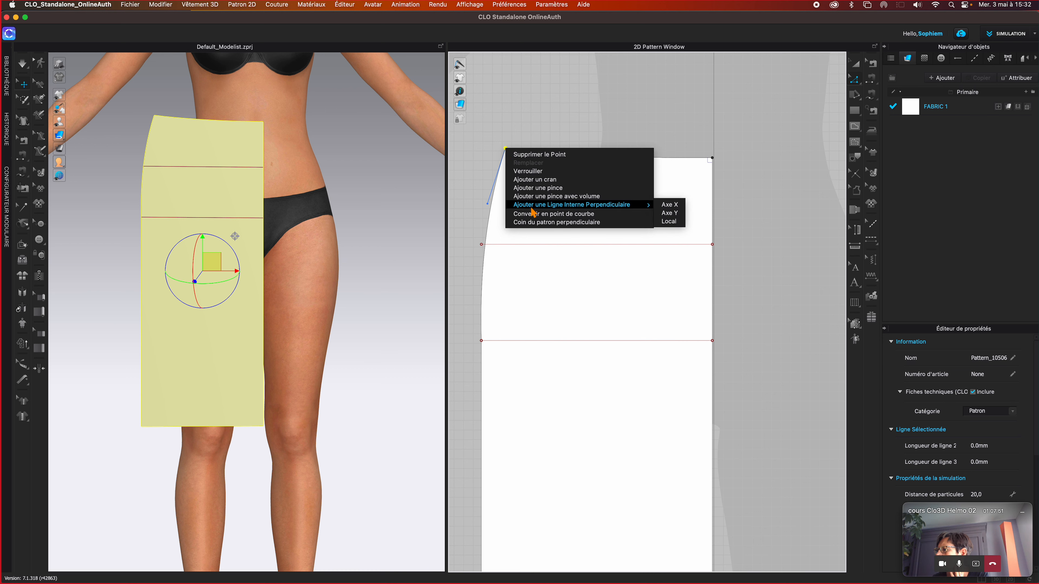
left_click(556, 223)
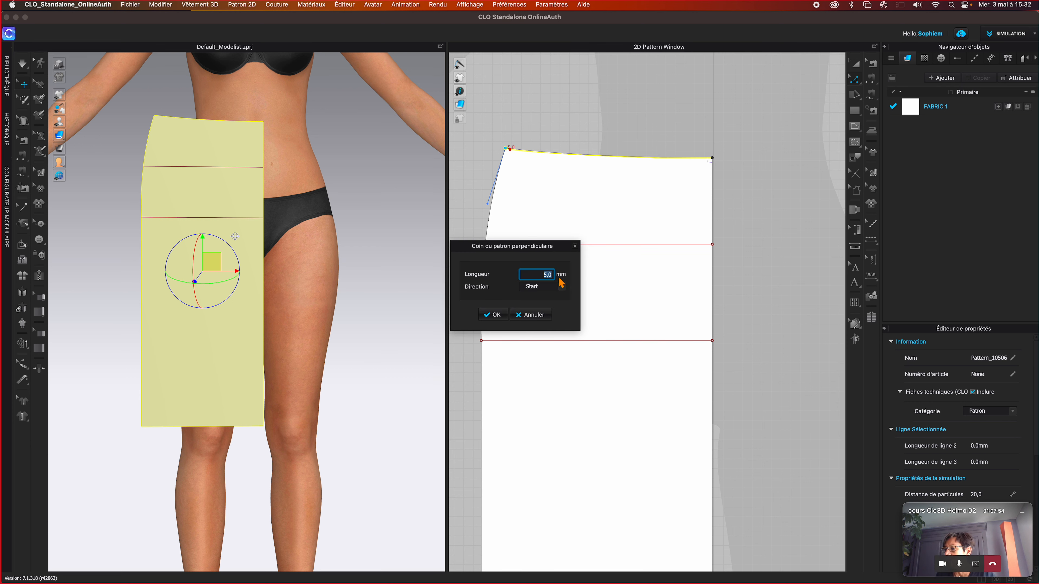
left_click(532, 314)
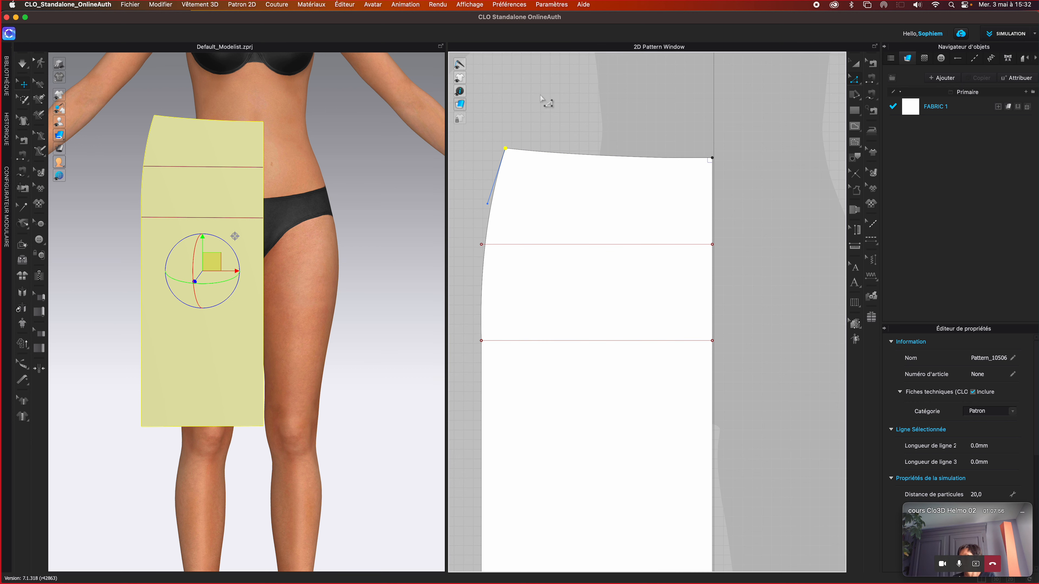
left_click(549, 108)
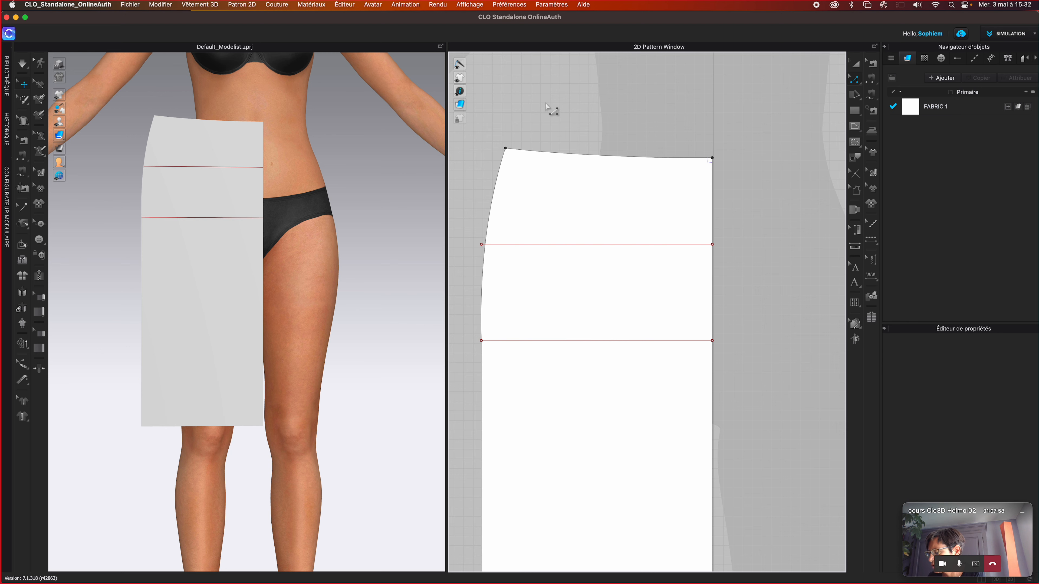
Try squaring the piece's upper left corner along the side edge with length 10 mm and direction End, and undo it
left_click(505, 148)
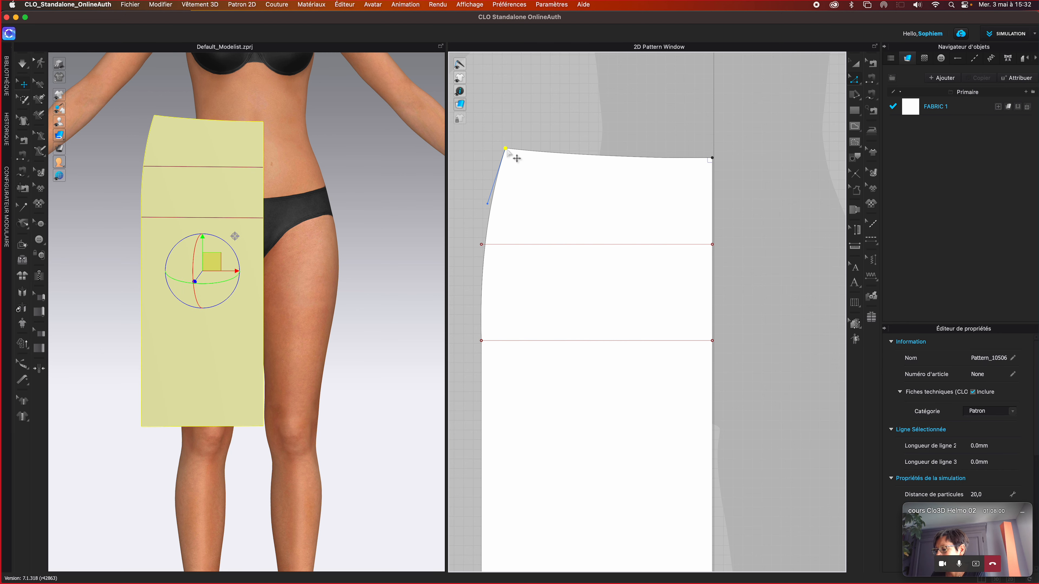
right_click(507, 149)
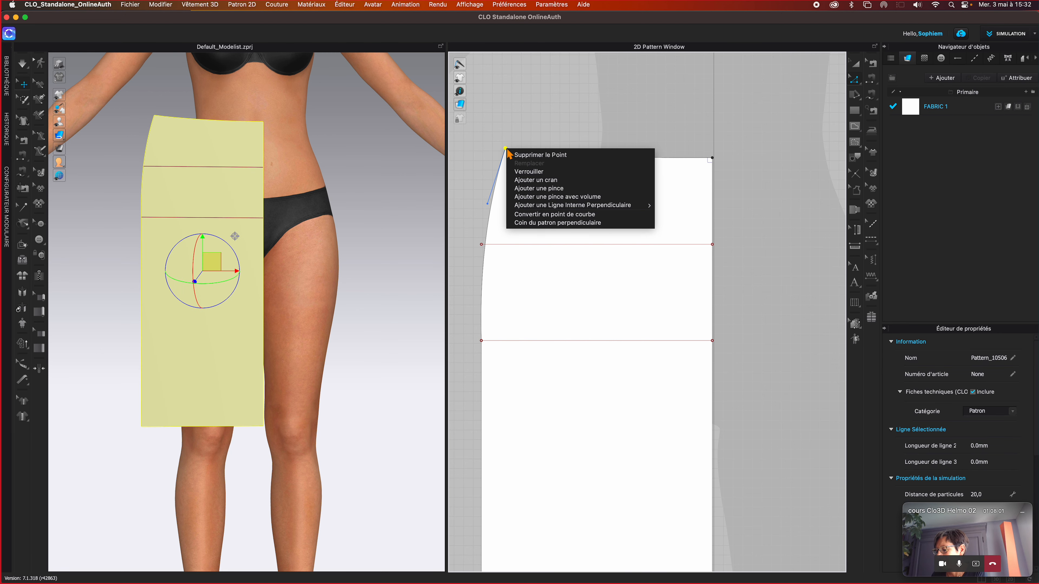
left_click(541, 223)
left_click_drag(542, 247, 633, 172)
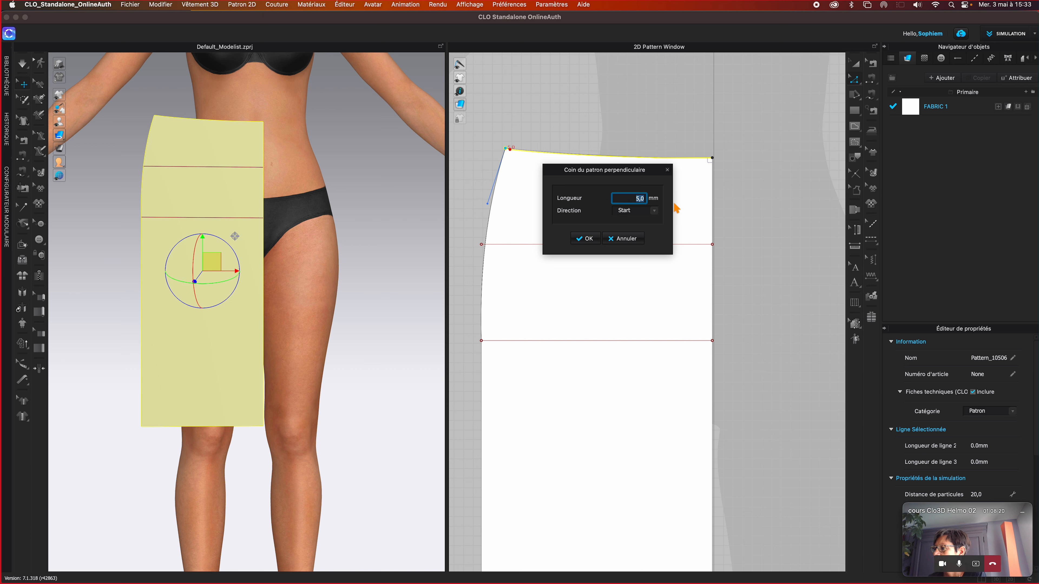
type("10")
left_click(654, 211)
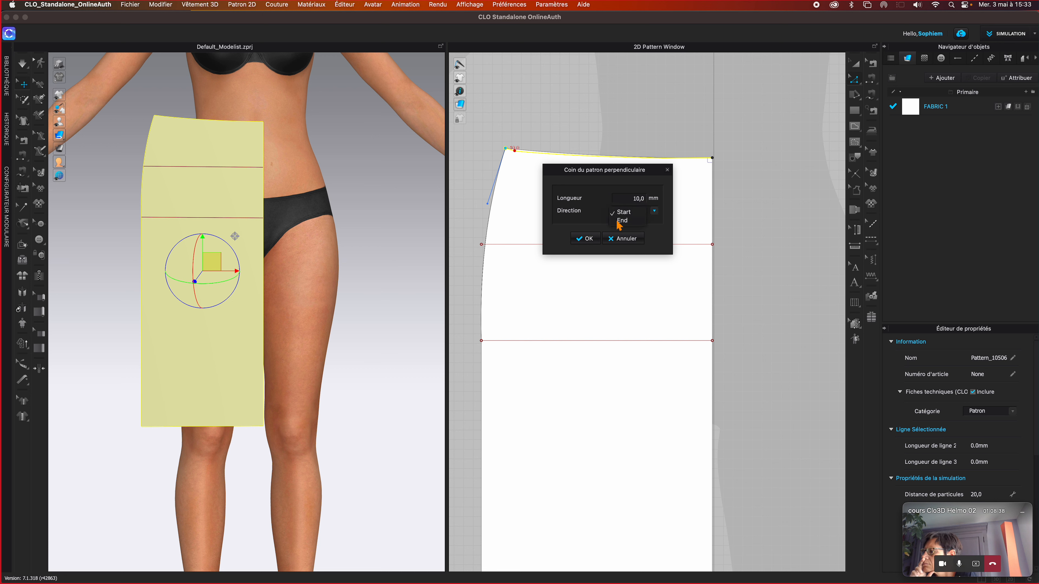
left_click(621, 221)
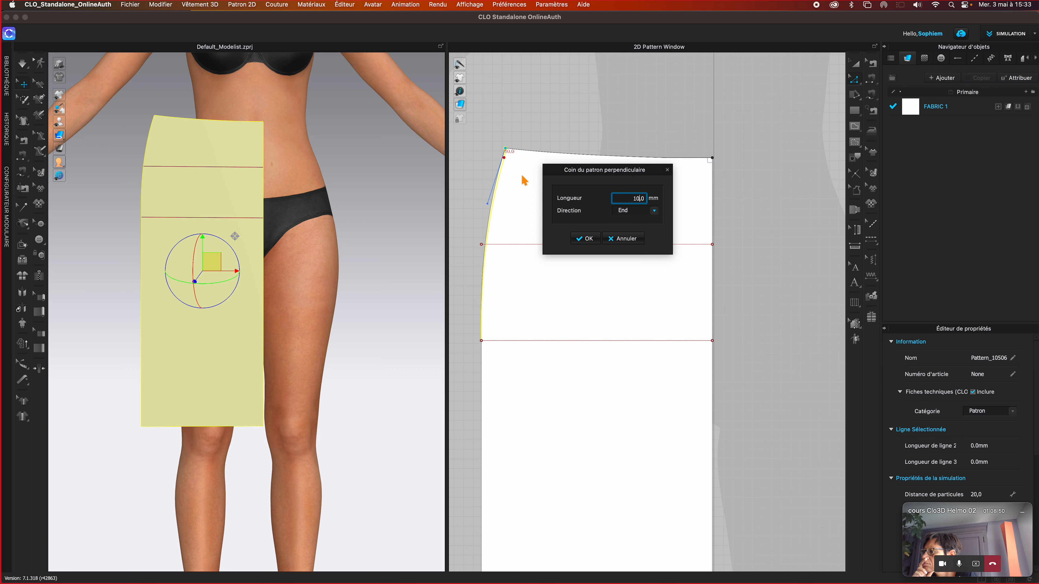
left_click(588, 239)
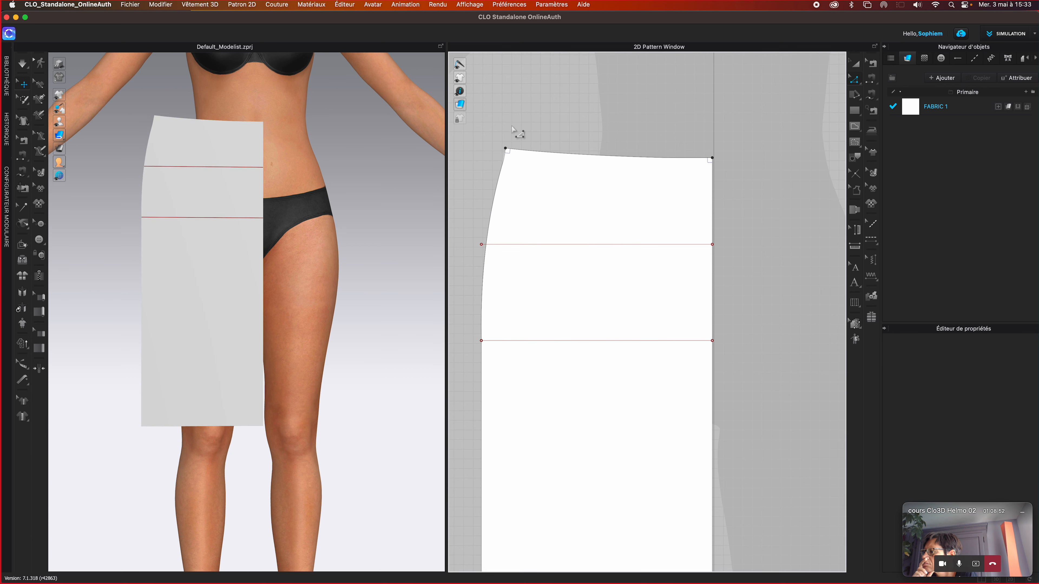
scroll(520, 159, "up", 3)
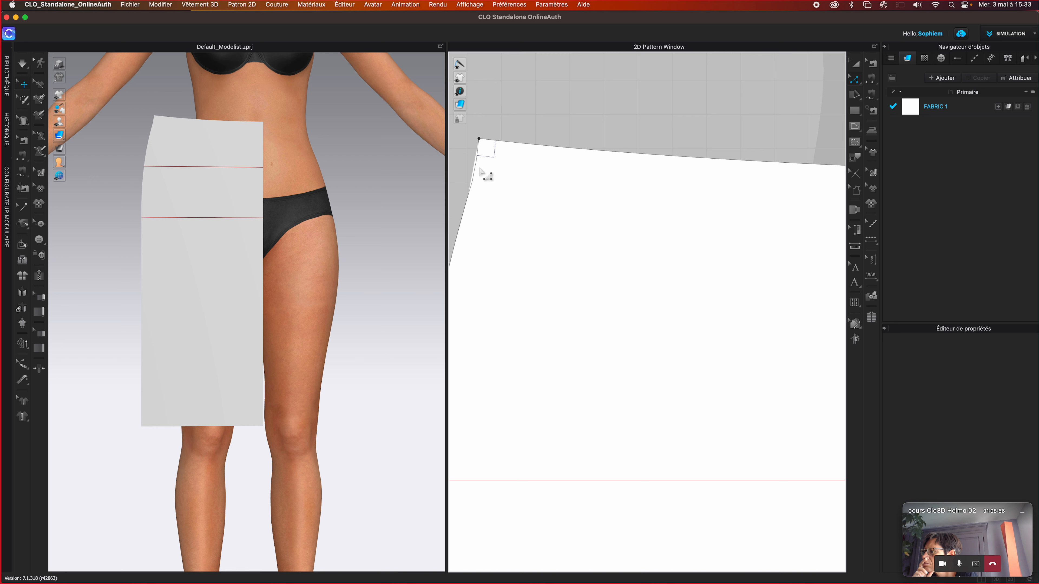
left_click(476, 193)
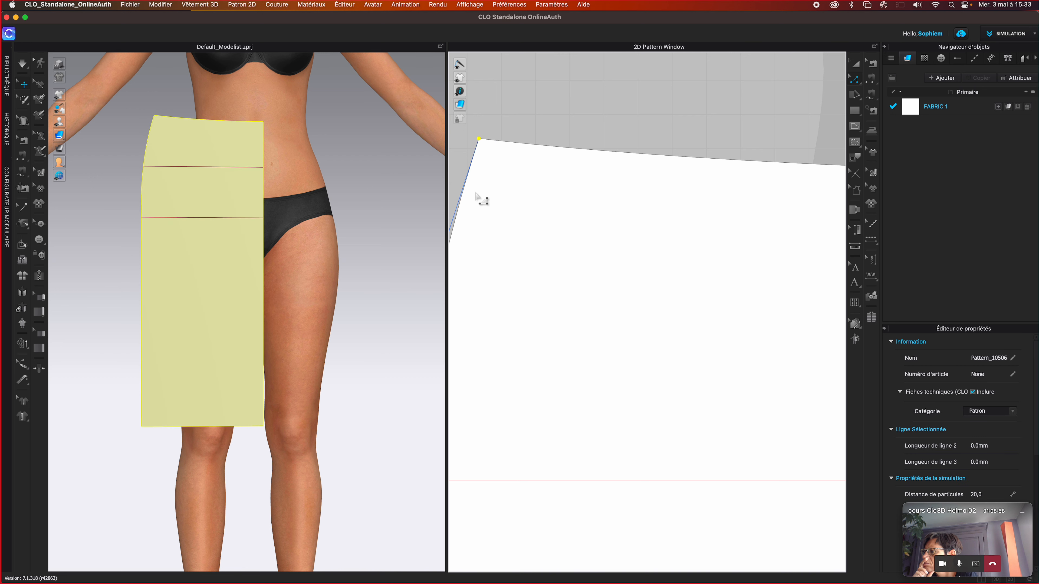
Square the upper left corner along the waist edge with a length of 10 mm and direction Start
right_click(479, 139)
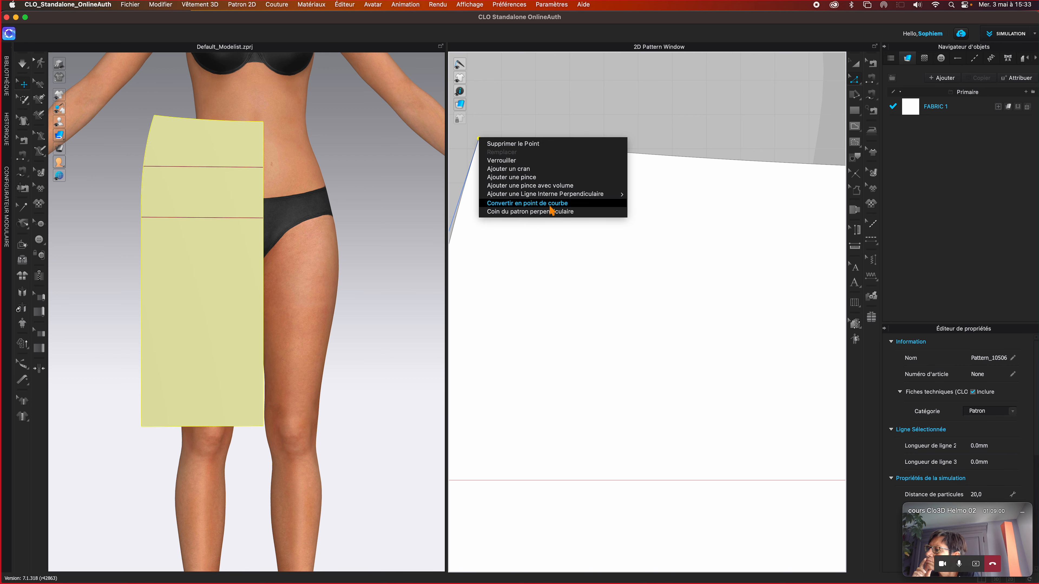
left_click(559, 212)
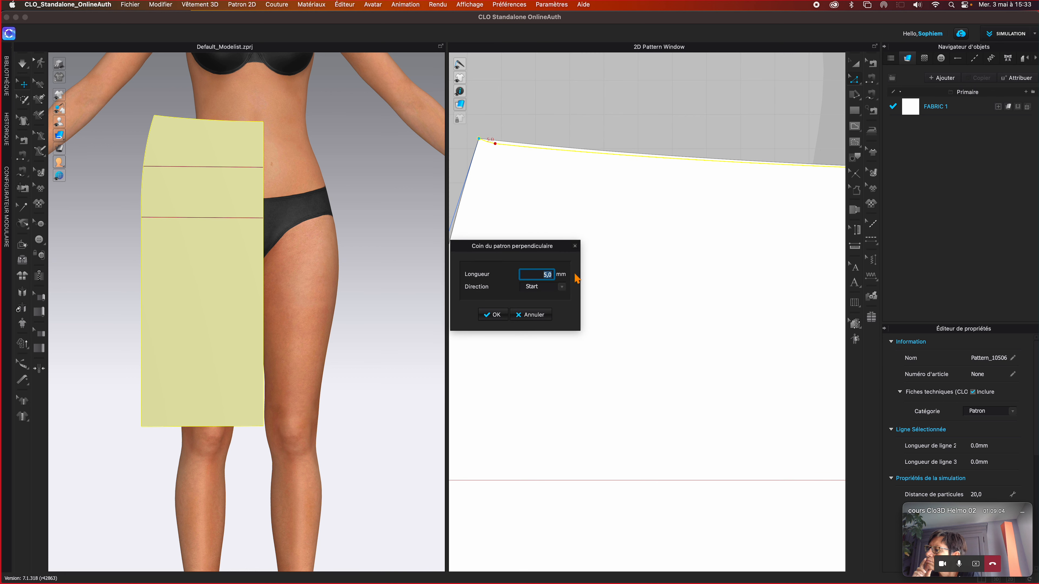
type("10")
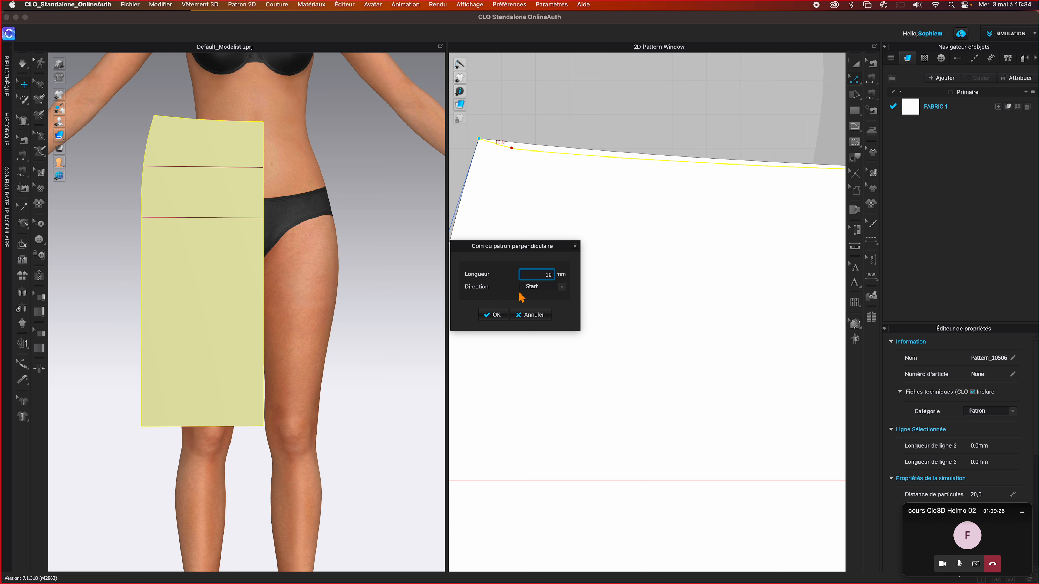
left_click(496, 315)
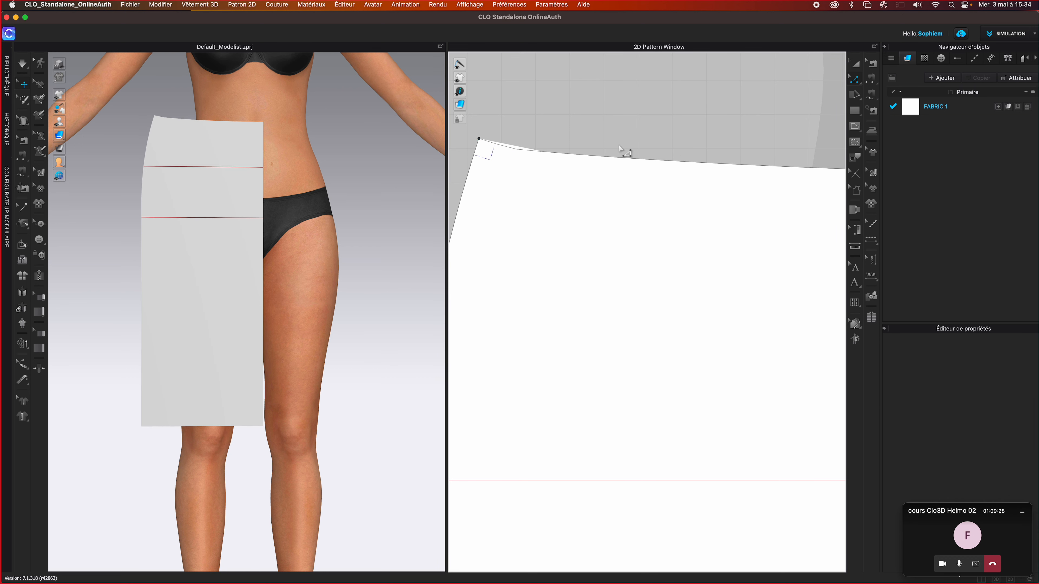
Slightly lower the curve of the piece's waist edge with Modifier la courbure and deselect the edge
scroll(622, 148, "down", 2)
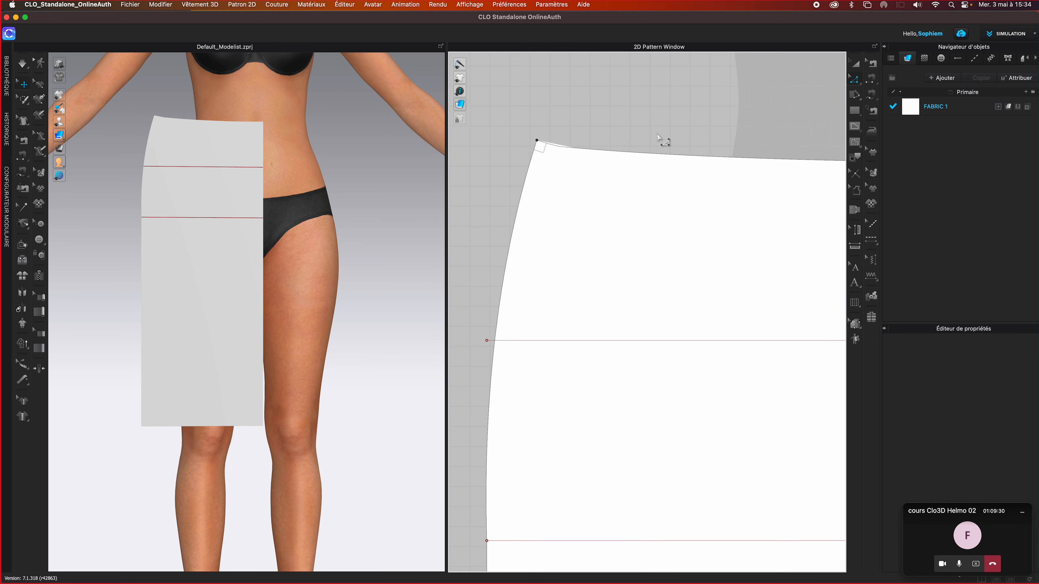
middle_click_drag(657, 134, 614, 143)
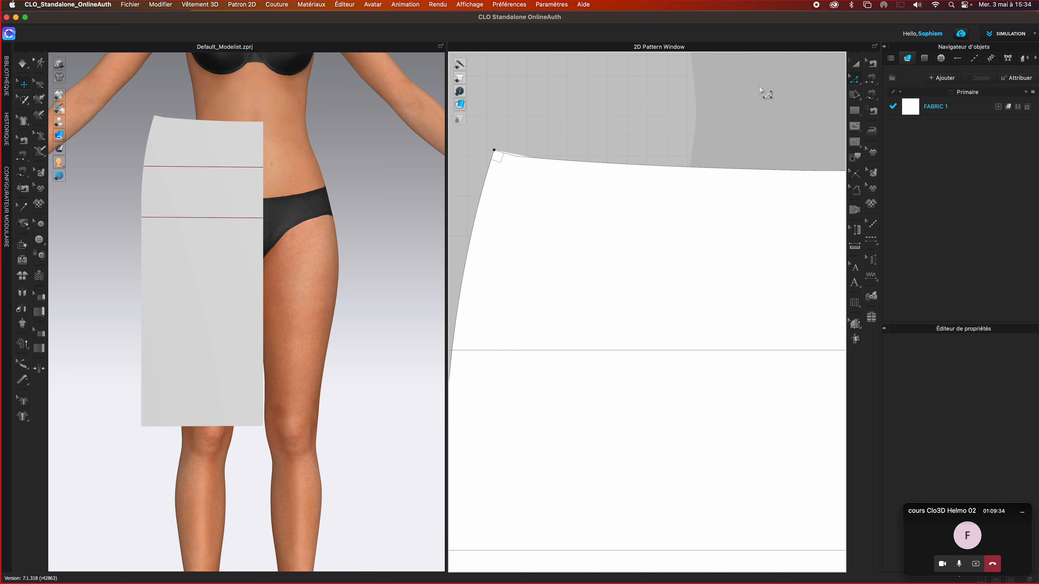
left_click(855, 80)
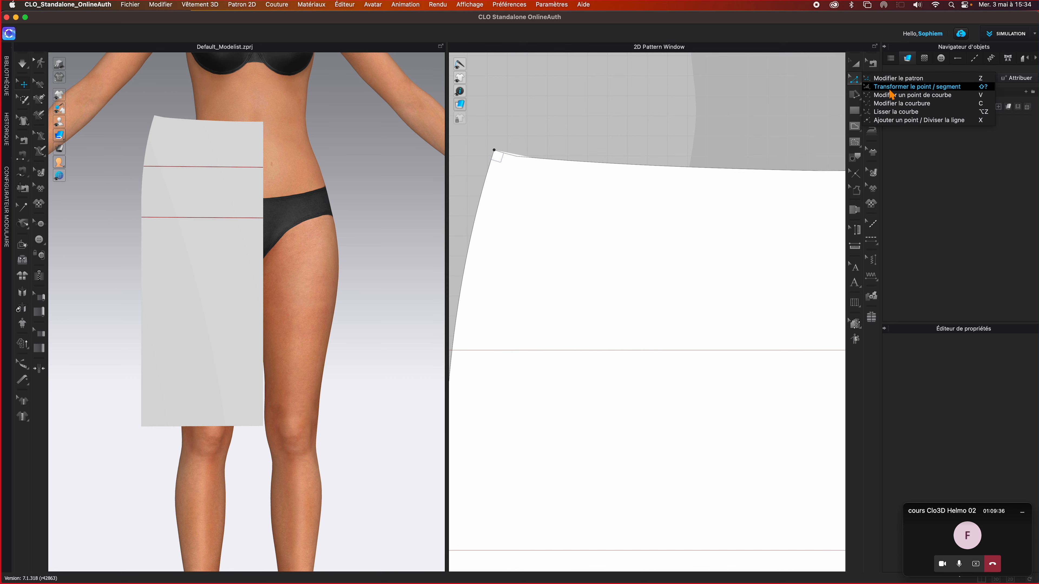
left_click(887, 104)
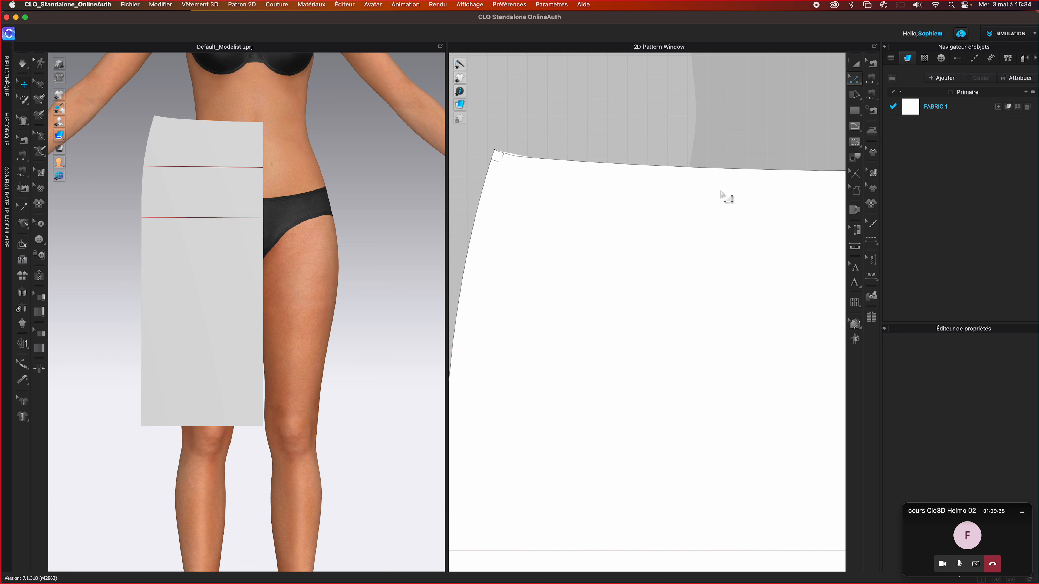
left_click(710, 171)
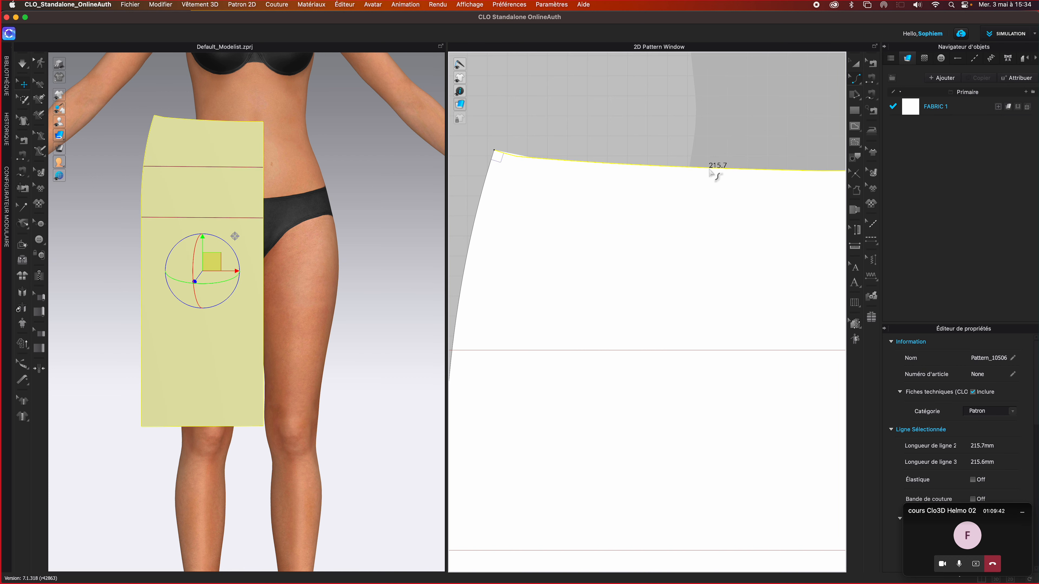
left_click_drag(709, 171, 713, 173)
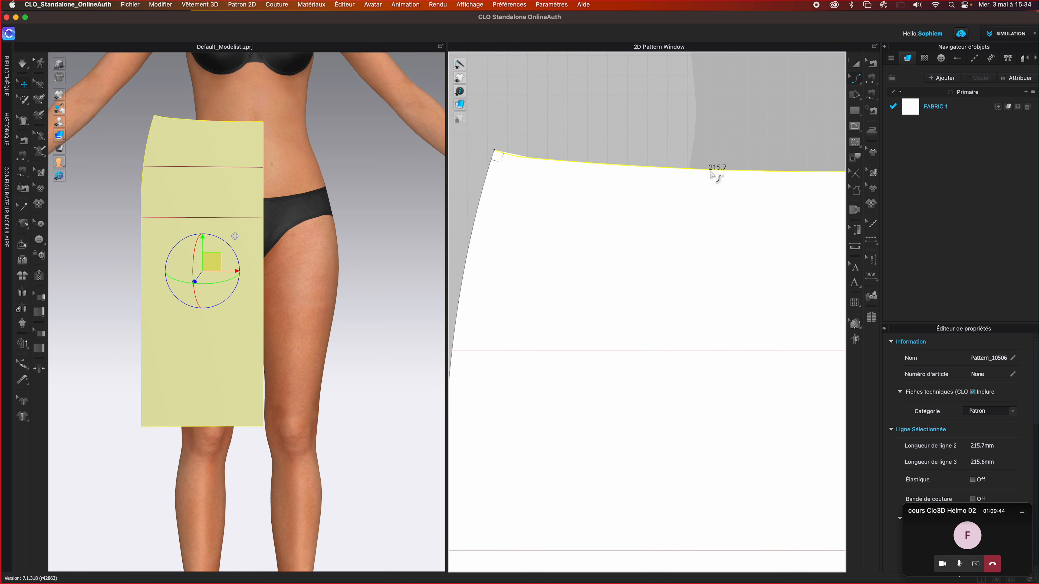
left_click(709, 158)
scroll(696, 143, "down", 3)
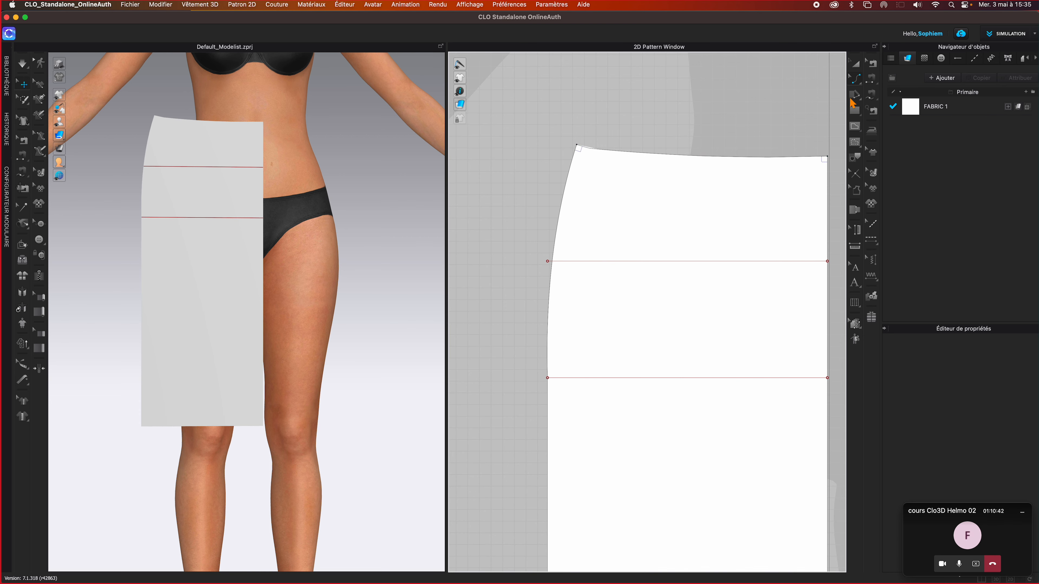
Start dividing the waist edge in two with Ajouter un point / Diviser la ligne, setting Ligne 1 to 100 mm
left_click(857, 81)
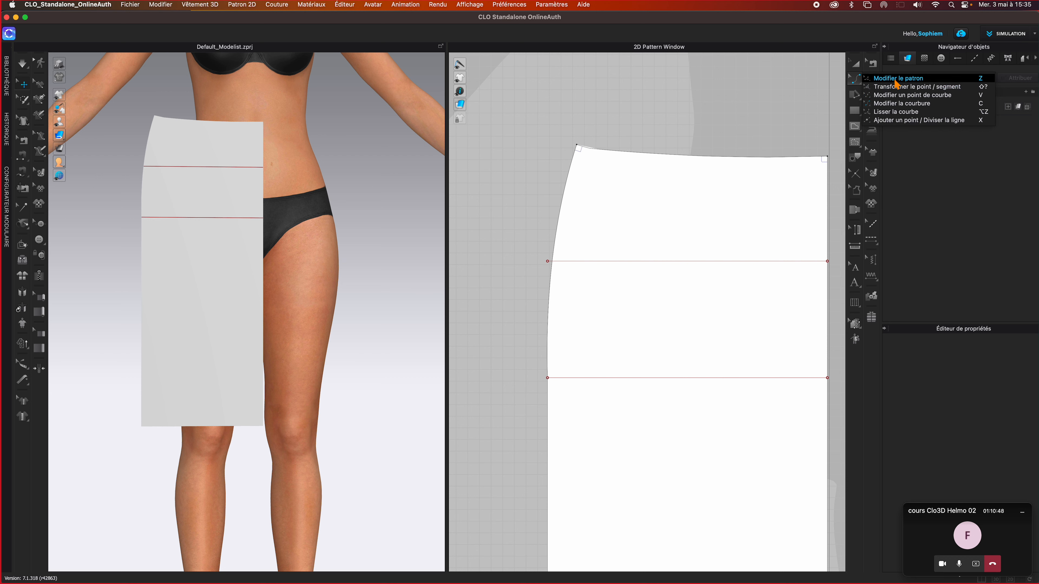
left_click(909, 121)
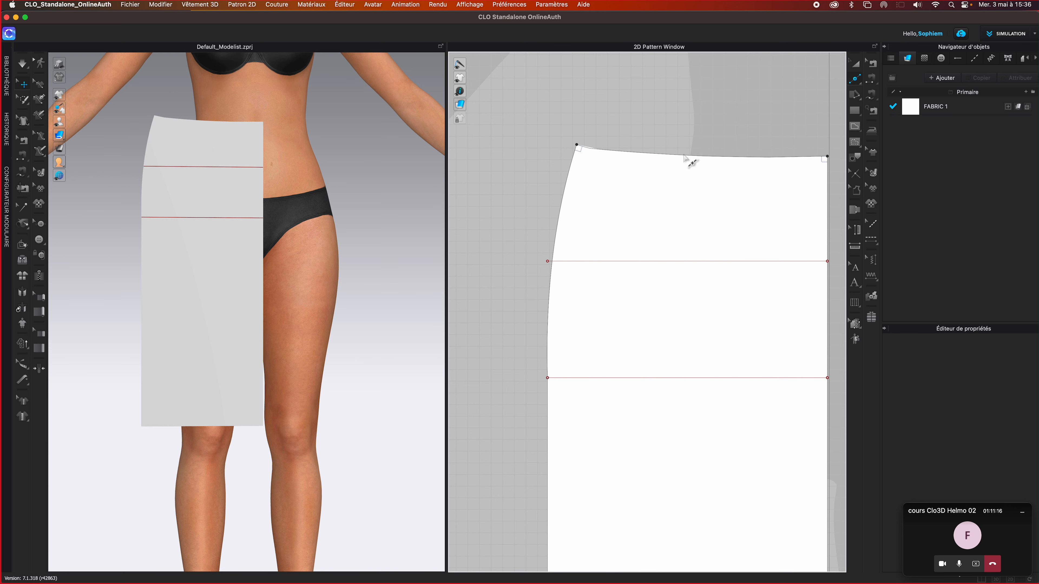
right_click(743, 159)
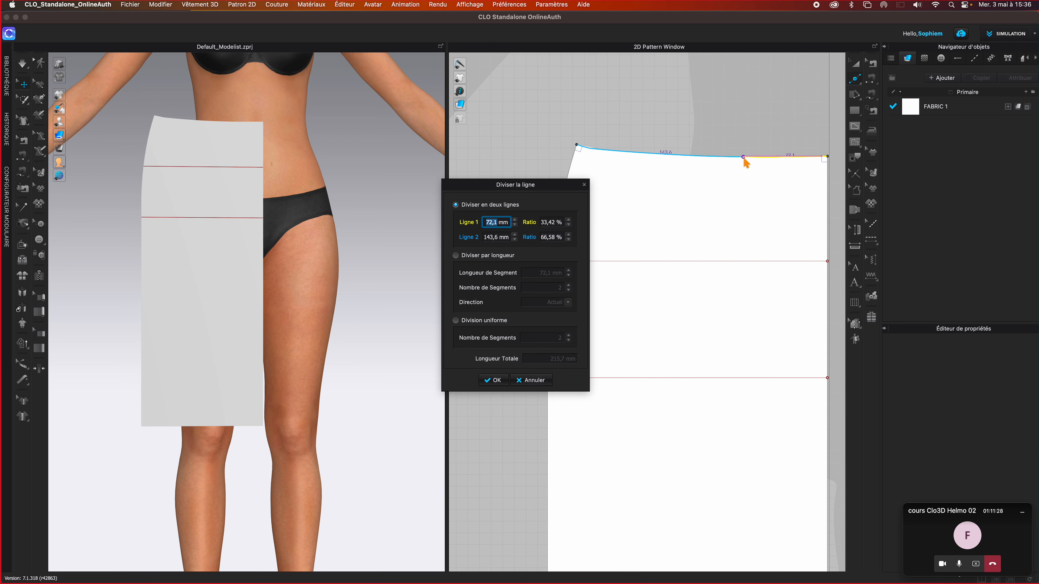
left_click_drag(548, 188, 472, 139)
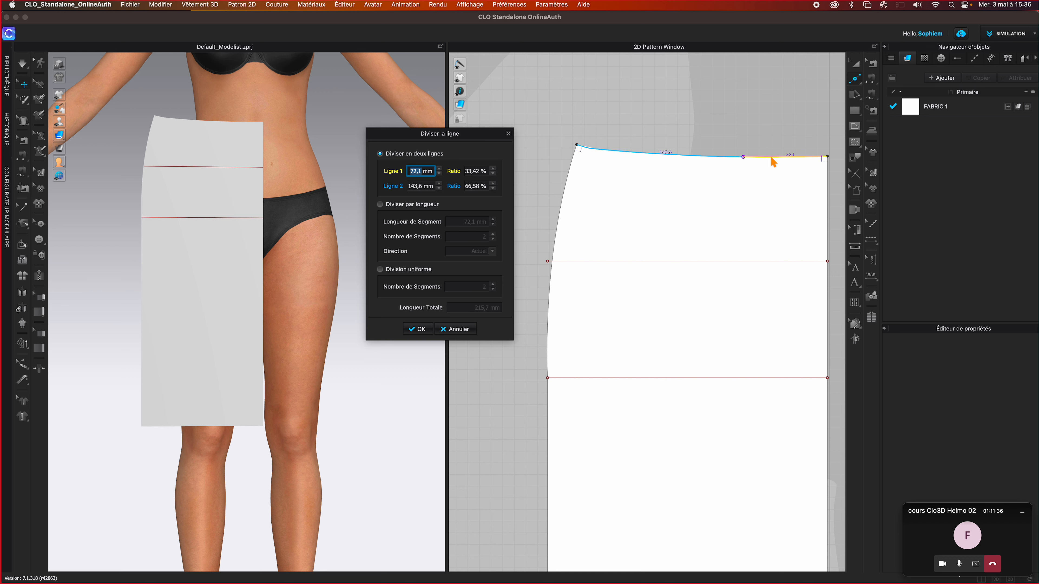
left_click(422, 186)
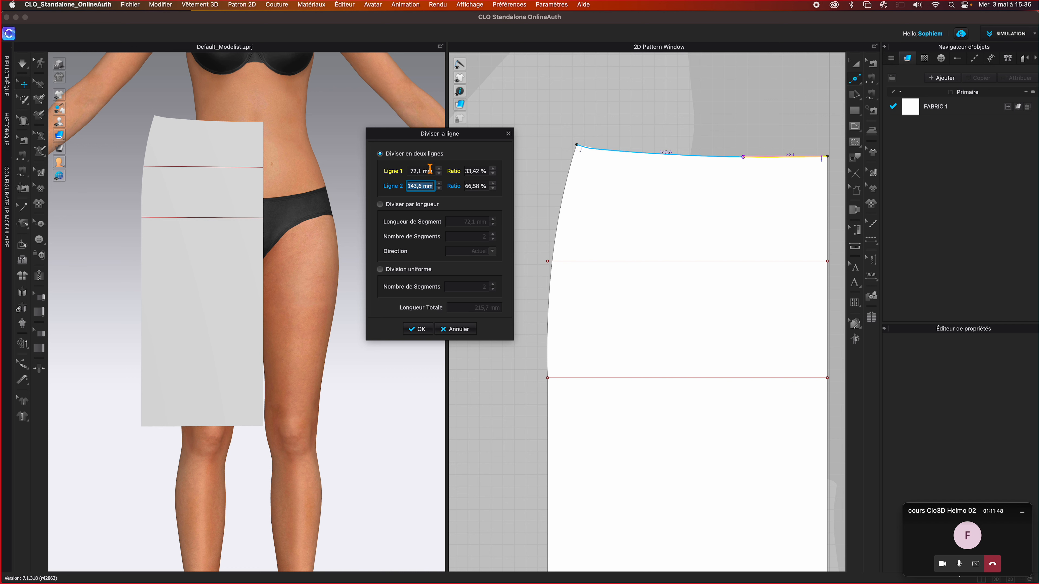
left_click(423, 171)
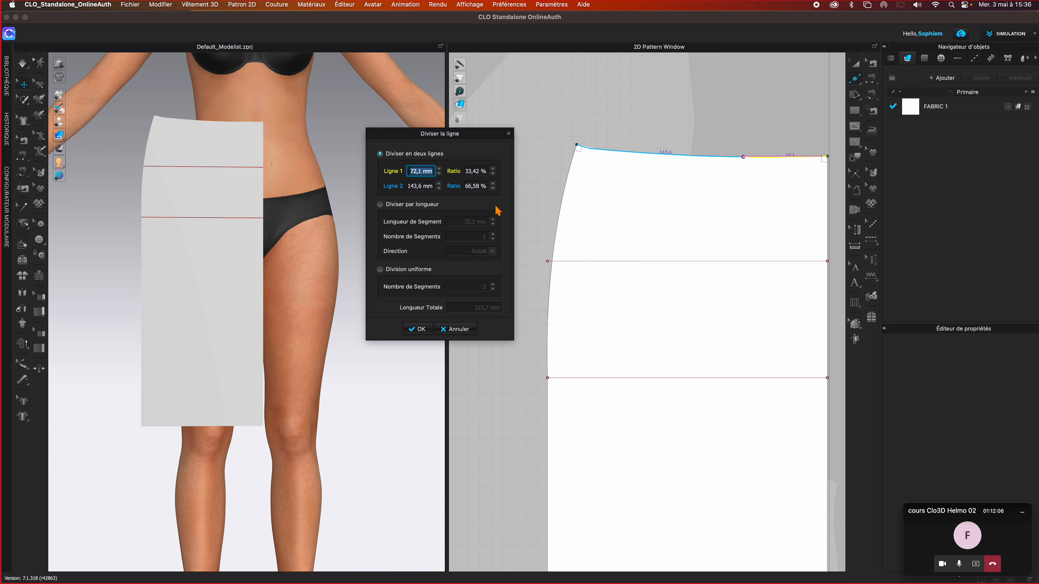
left_click_drag(411, 171, 432, 173)
type("90")
key("BackSpace")
key("BackSpace")
type("100")
Try the Diviser par longueur and Division uniforme options on the waist edge, varying the number of uniform segments
left_click(382, 205)
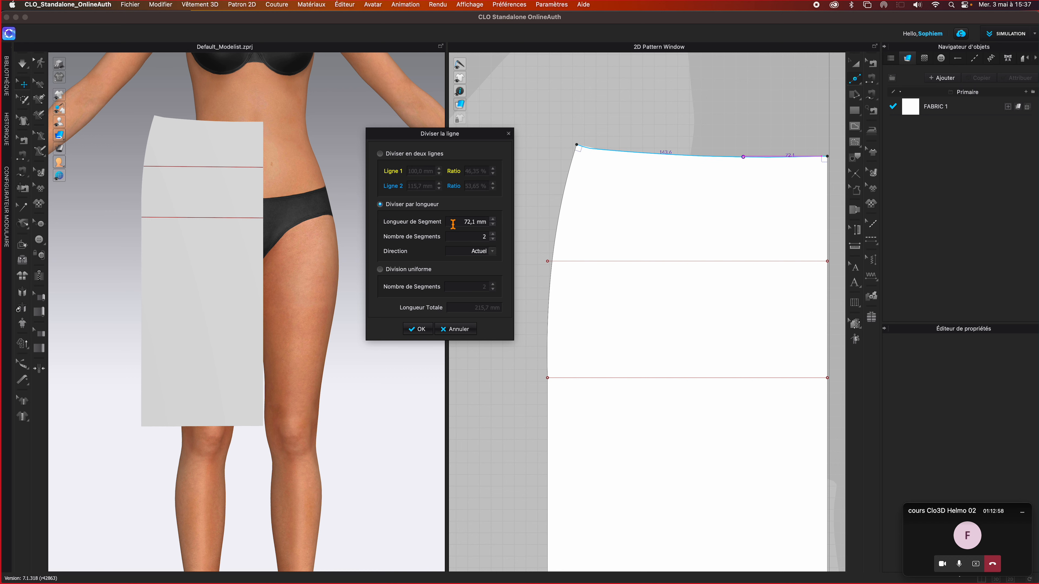
left_click(474, 221)
left_click(381, 271)
left_click(493, 284)
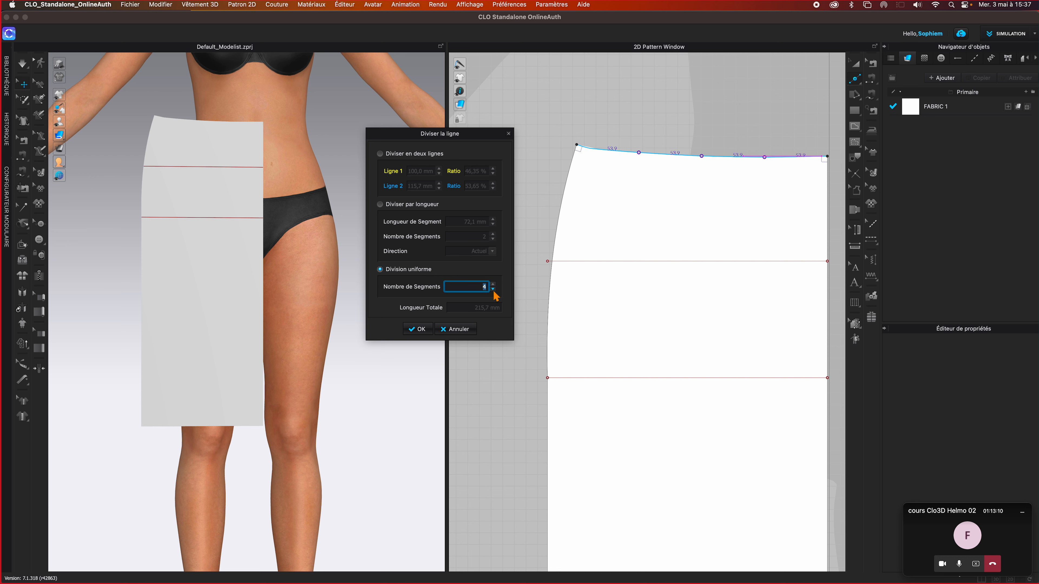
left_click(493, 289)
left_click(492, 285)
Apply Diviser en deux lignes to the waist edge with Ligne 1 at 100 mm, and switch back to Modifier le patron
left_click(380, 154)
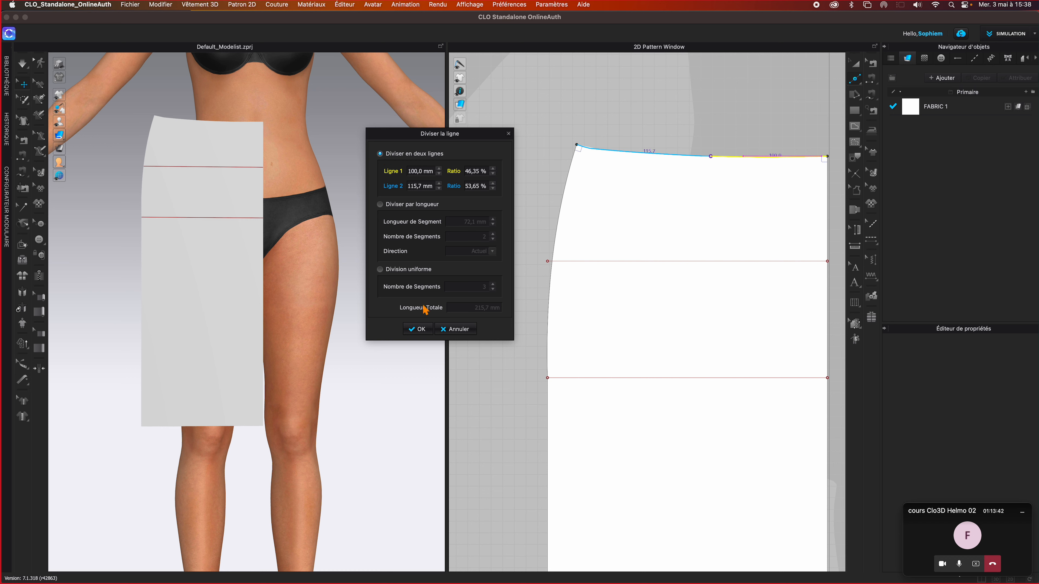
left_click(417, 329)
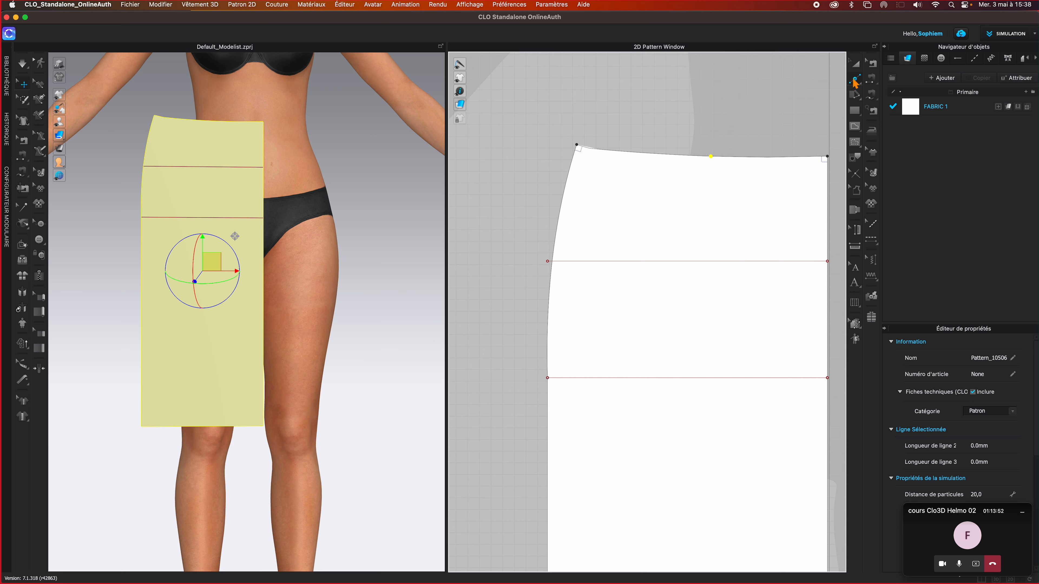
mouse_move(855, 83)
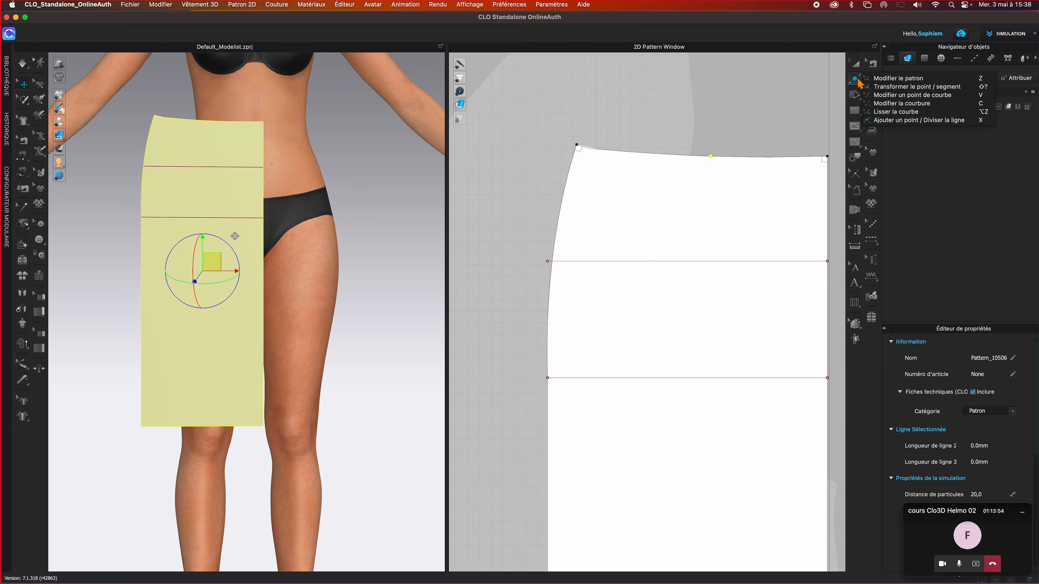
left_click(877, 86)
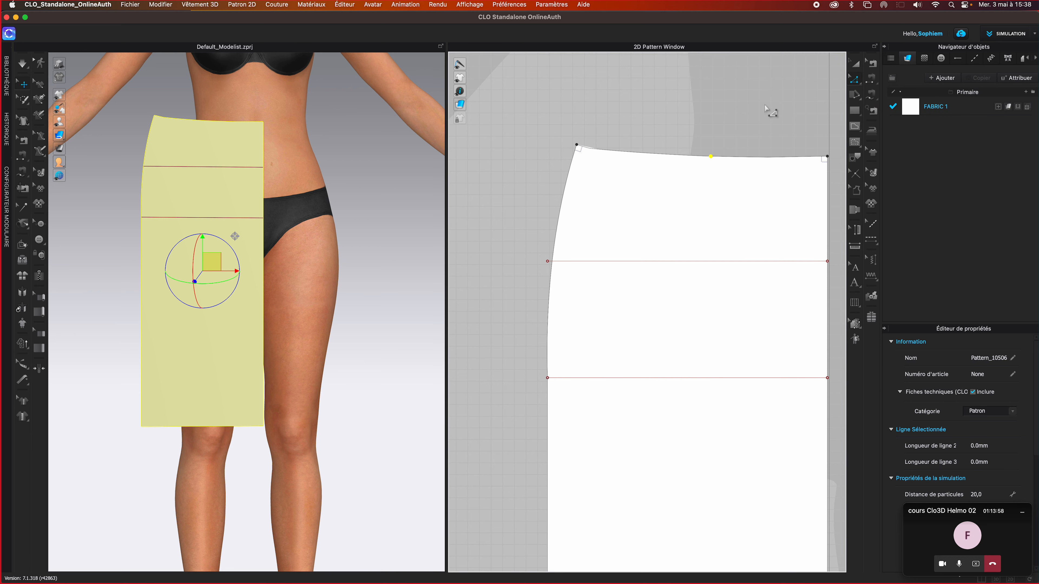
left_click(771, 111)
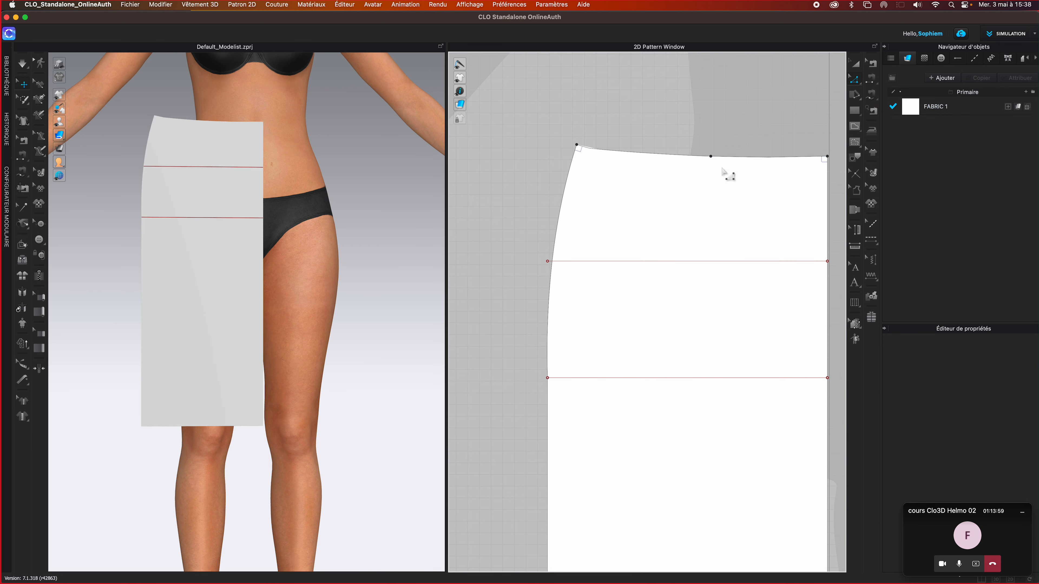
Examine the options Modifier le patron offers for the new waist edge point, including Ajouter une pince
right_click(711, 156)
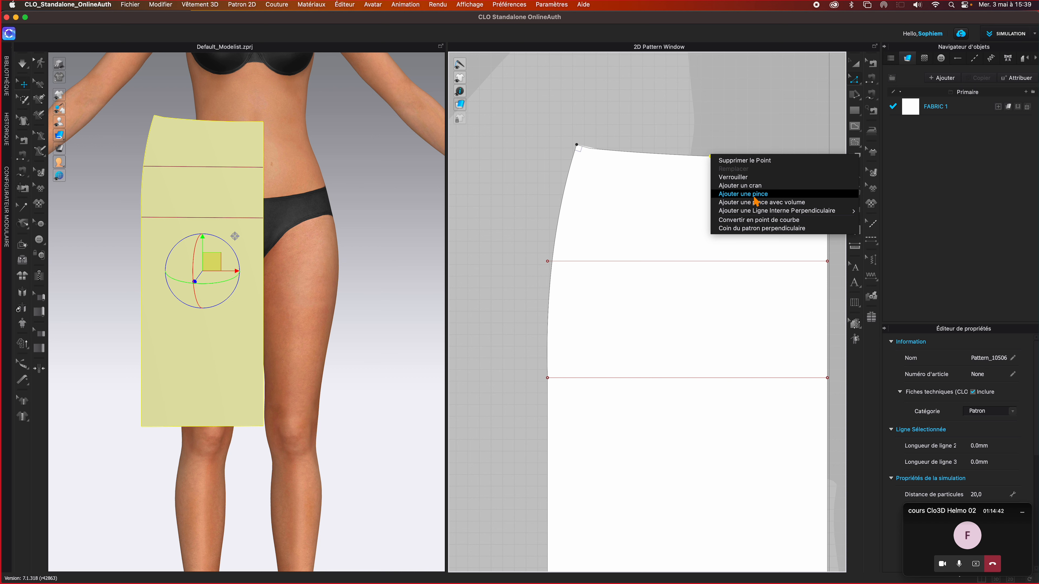
left_click(752, 125)
left_click(752, 125)
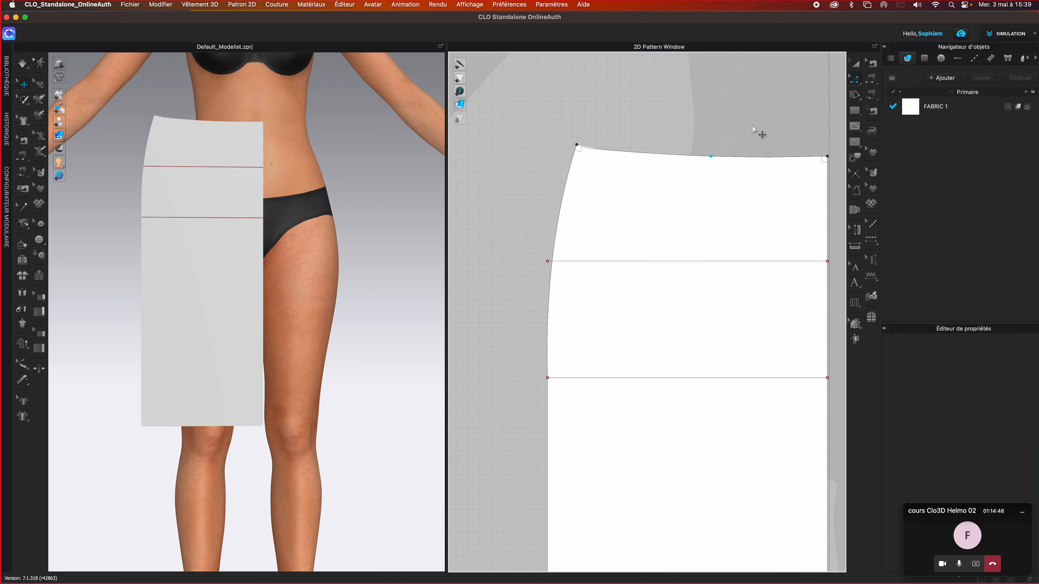
left_click(711, 156)
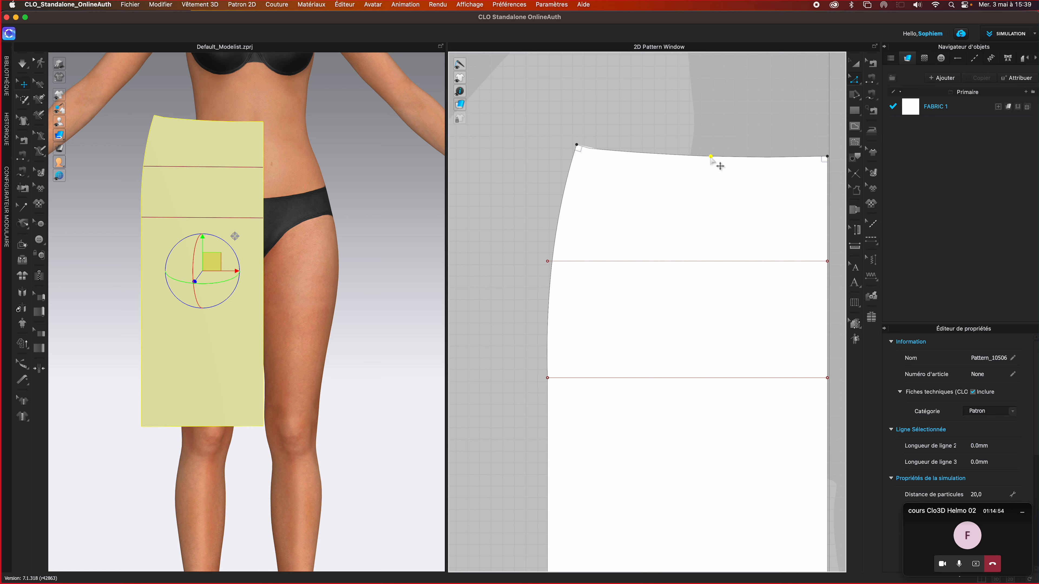
right_click(714, 161)
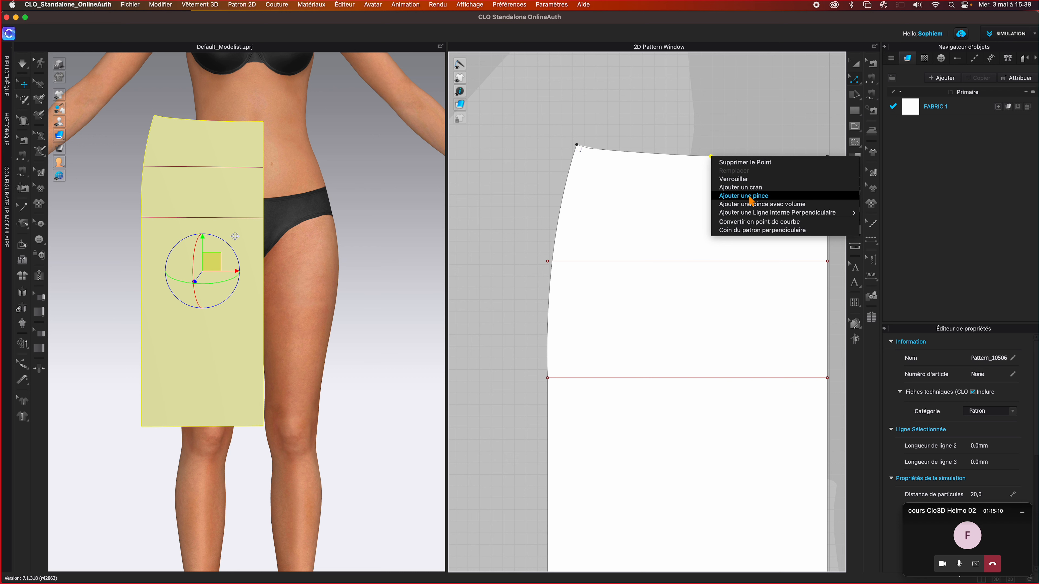
left_click(715, 117)
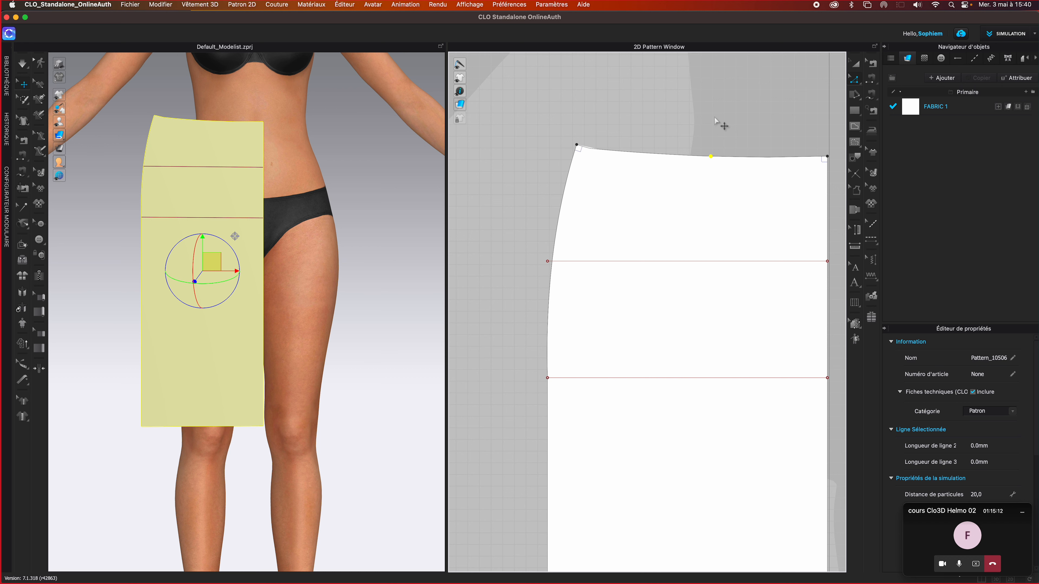
left_click(857, 85)
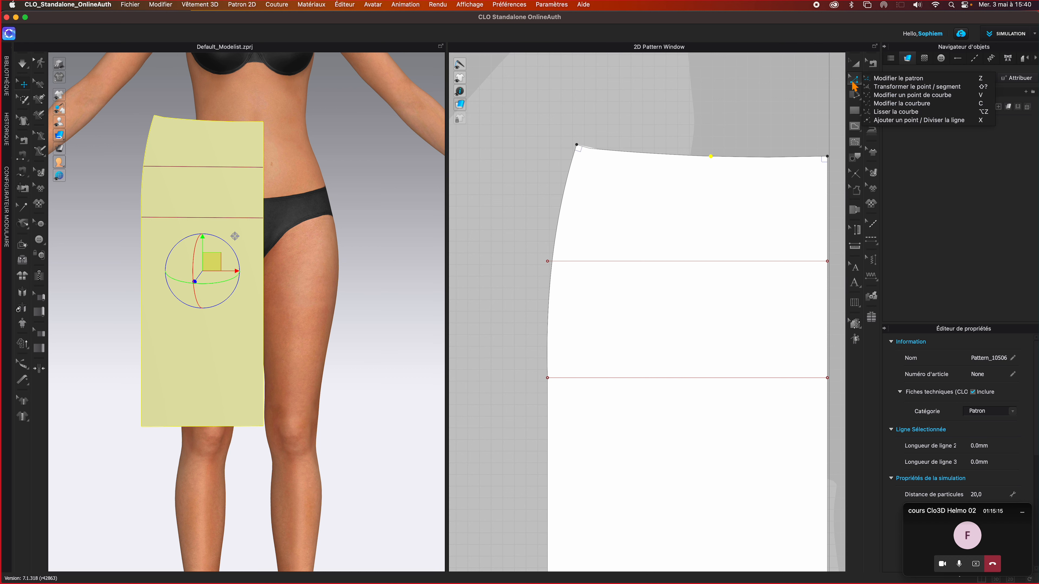
left_click(899, 80)
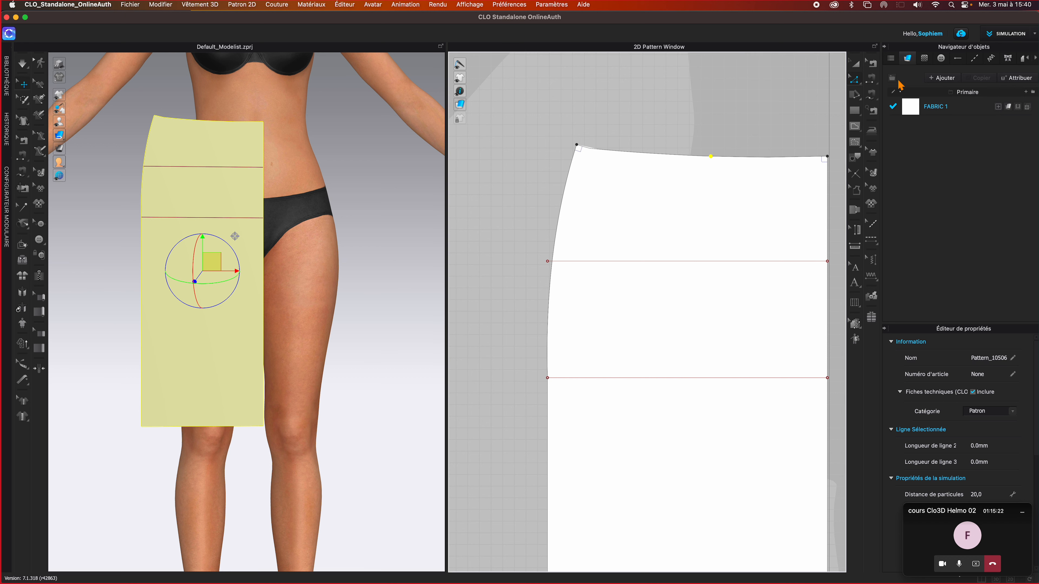
right_click(712, 158)
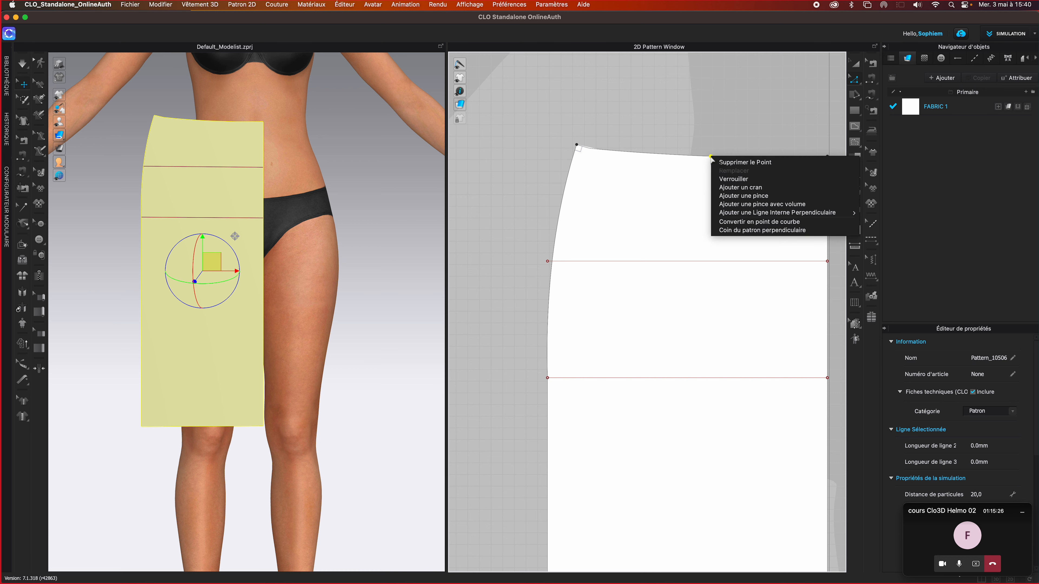
left_click(731, 116)
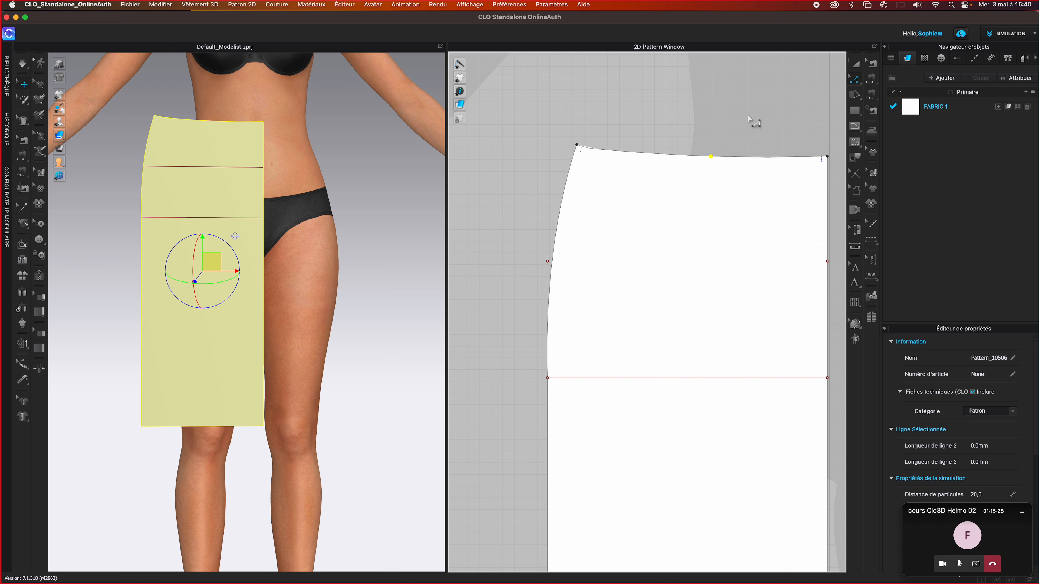
left_click(741, 118)
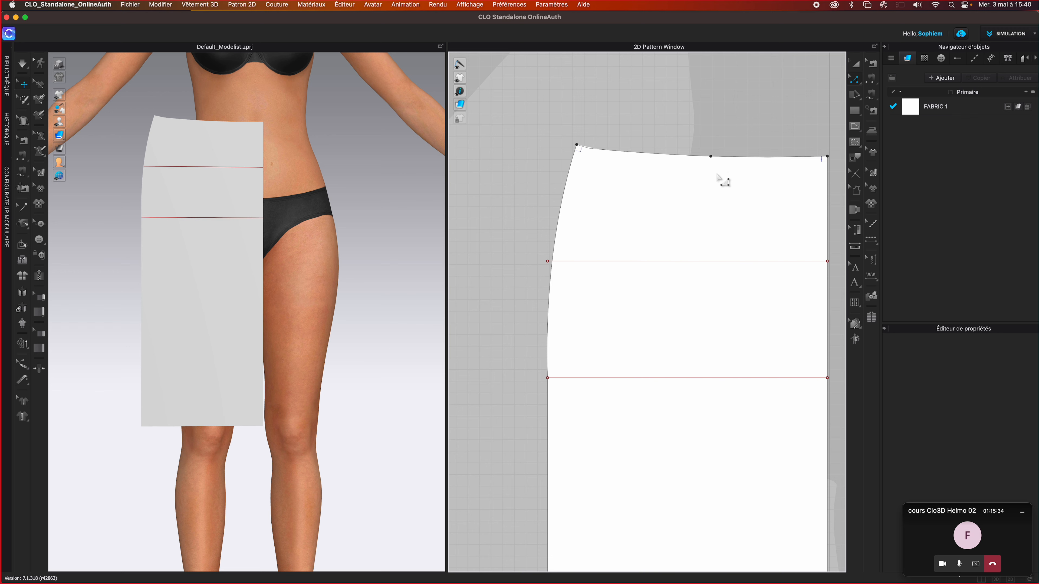
left_click(854, 82)
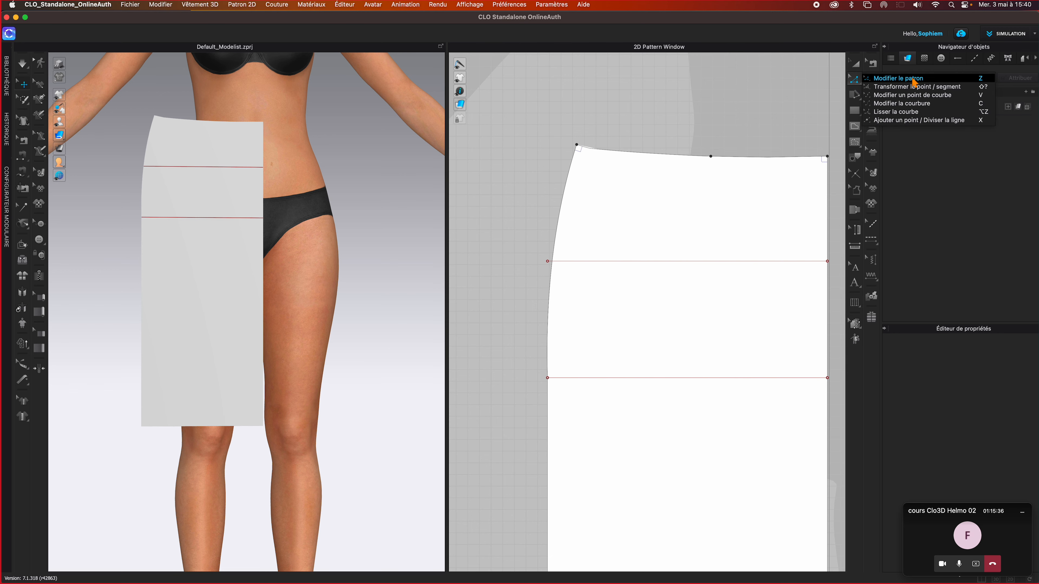
left_click(925, 79)
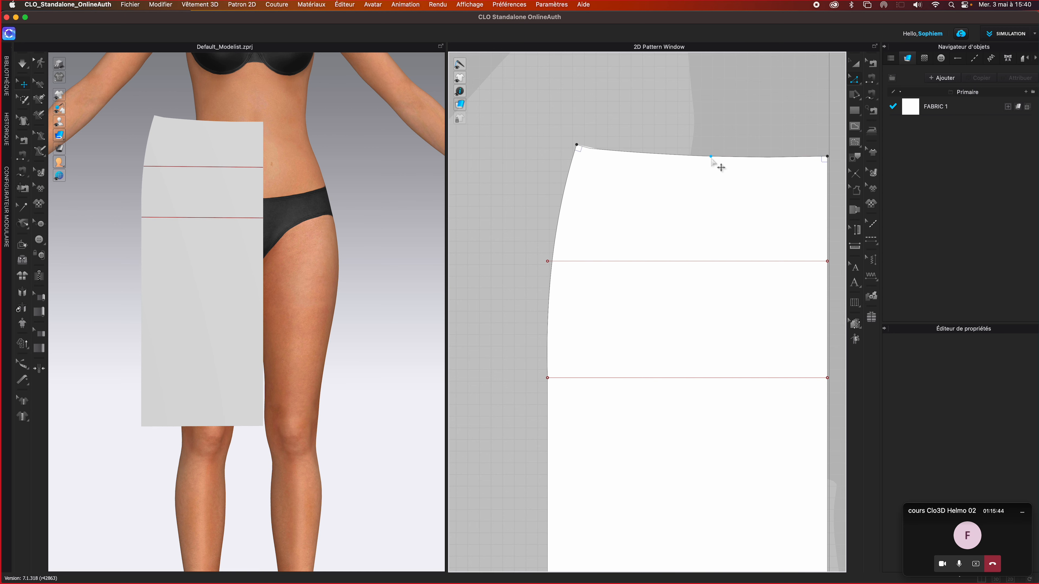
right_click(712, 161)
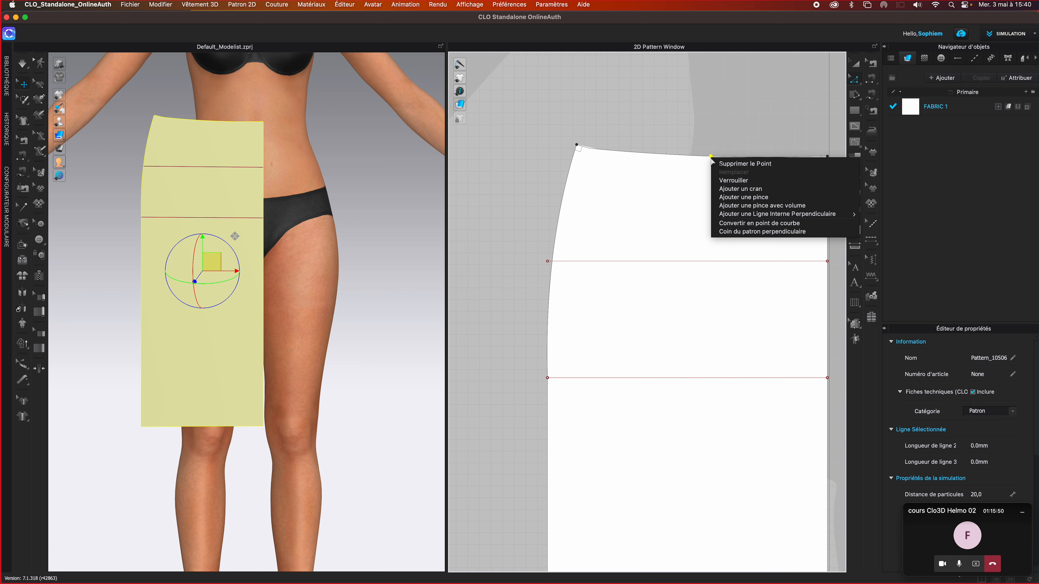
left_click(709, 126)
right_click(710, 157)
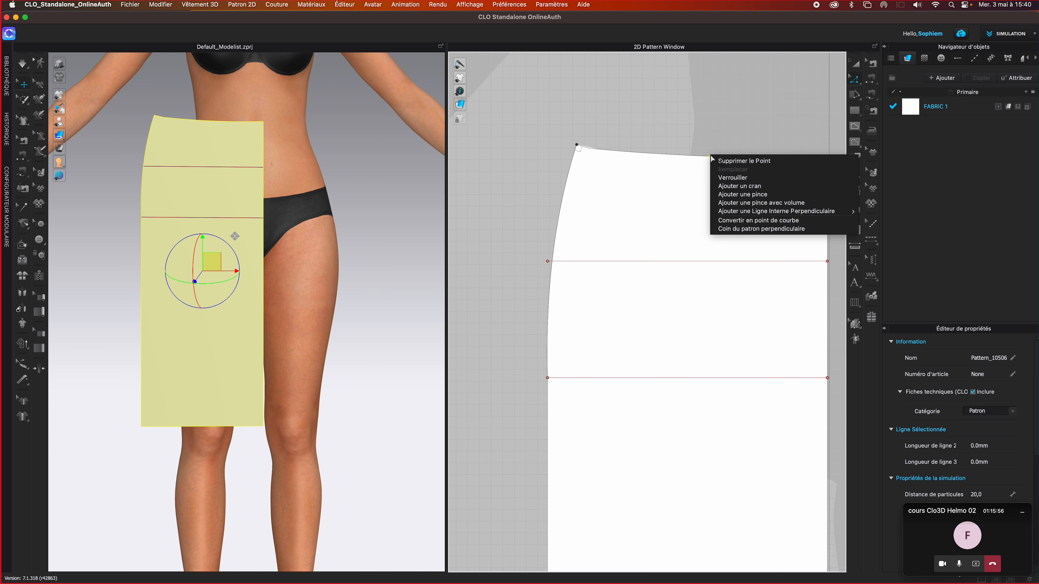
left_click(713, 135)
left_click(714, 136)
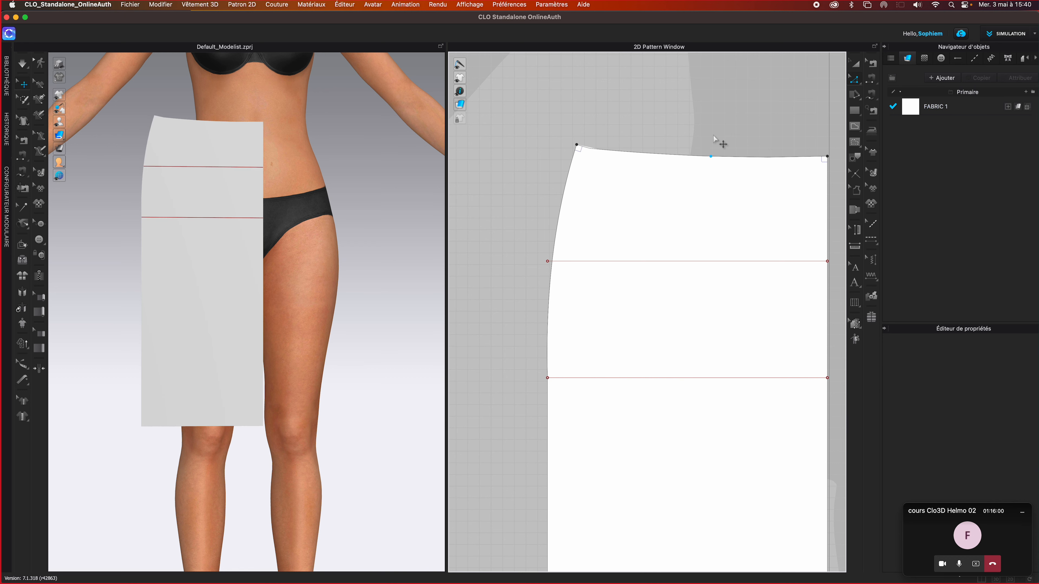
With Modifier le patron active, compare the options offered for the waist edge point with those for the adjoining 100 mm waist segment
left_click(854, 79)
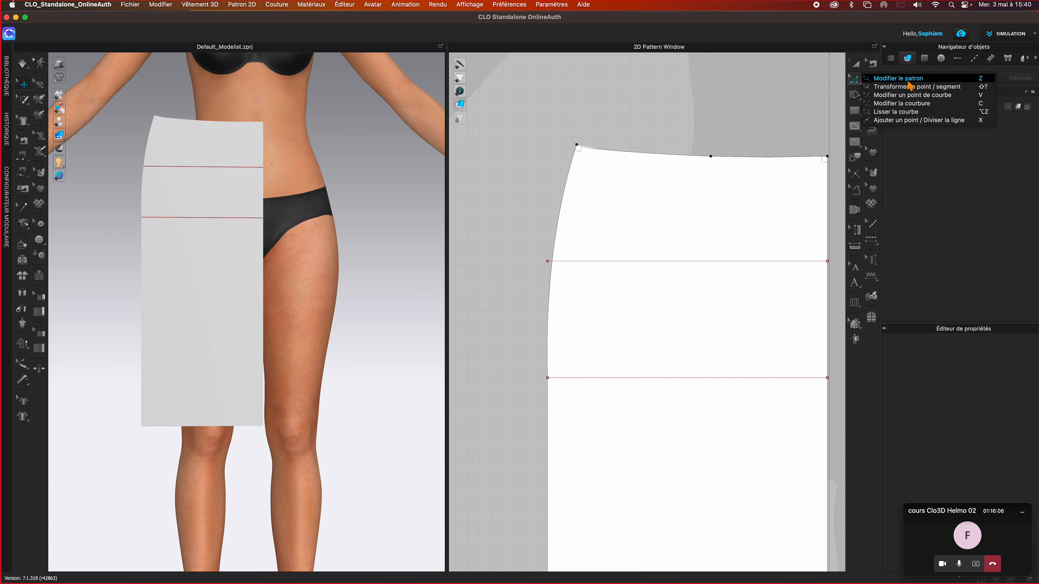
left_click(907, 80)
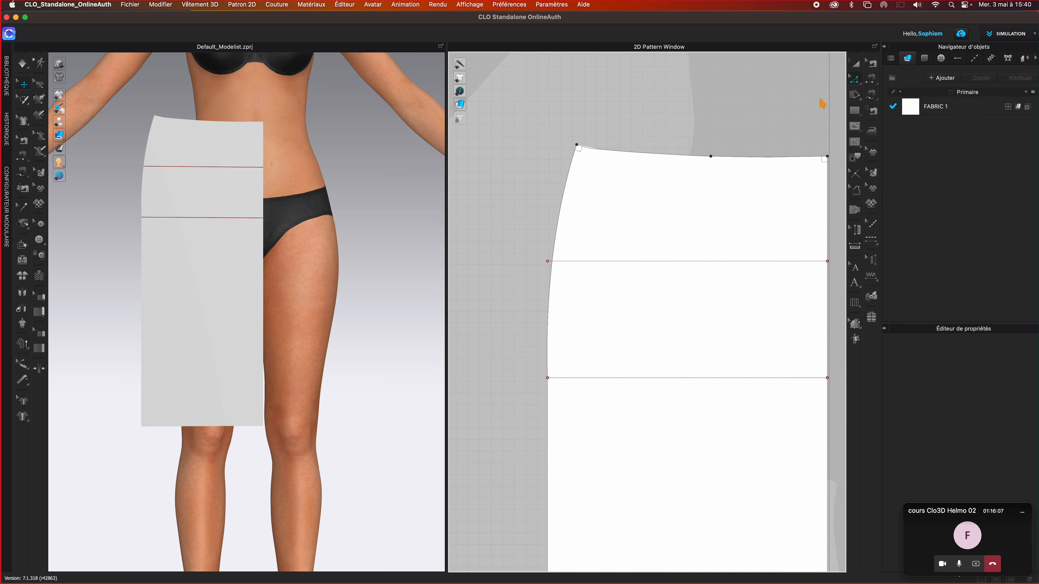
left_click(720, 164)
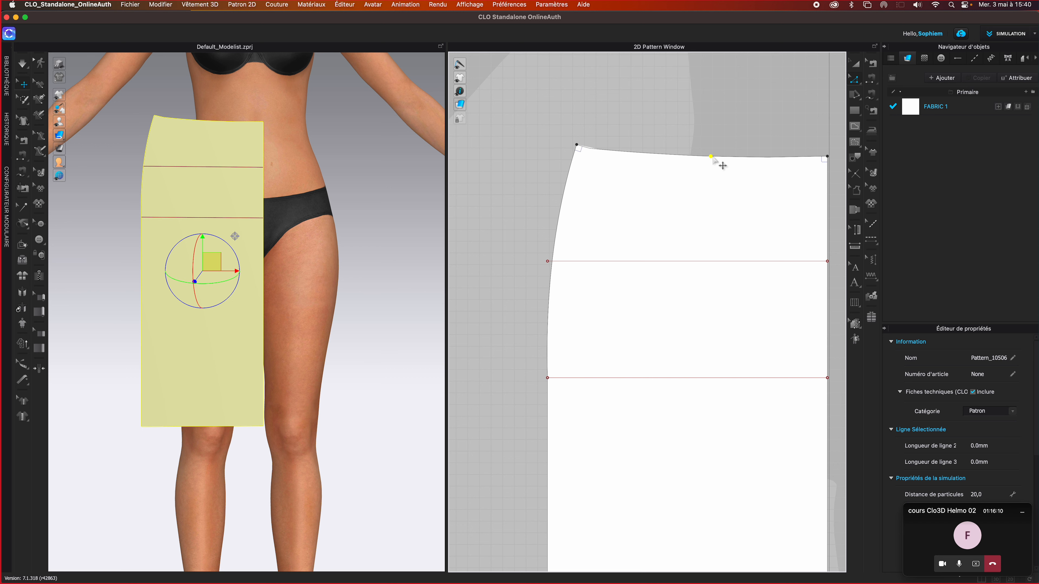
right_click(713, 160)
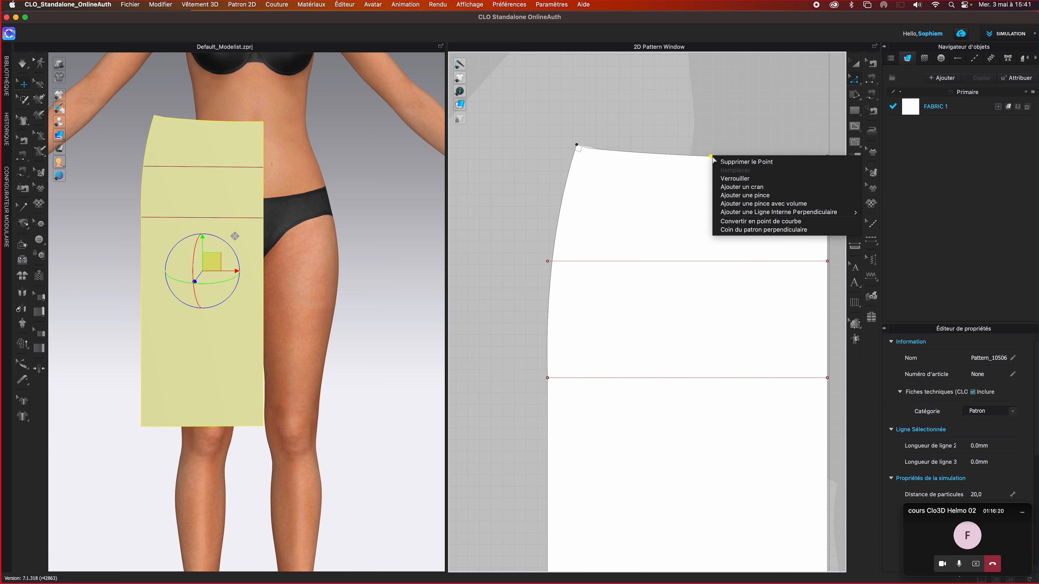
left_click(738, 129)
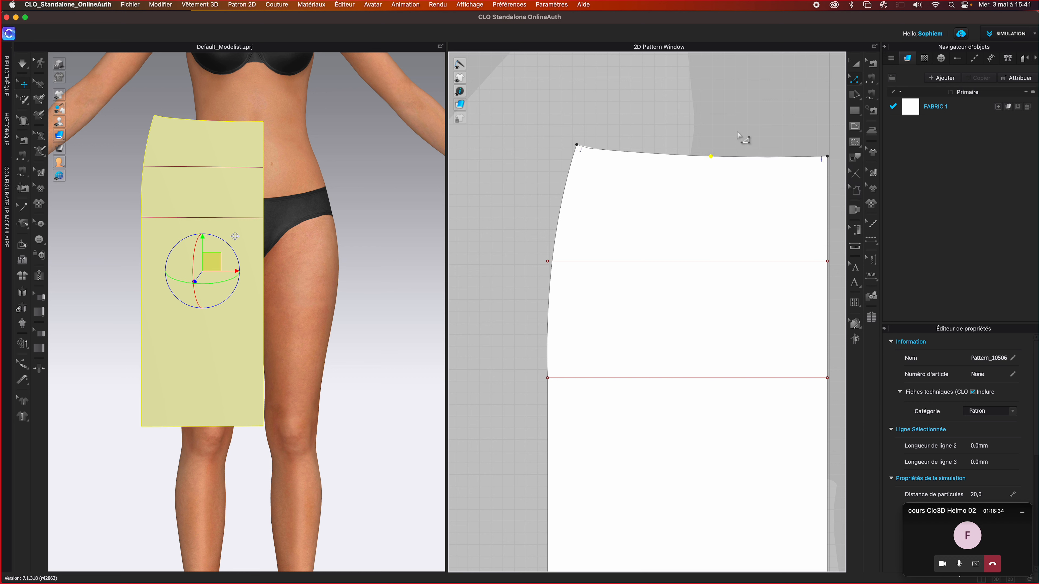
right_click(744, 160)
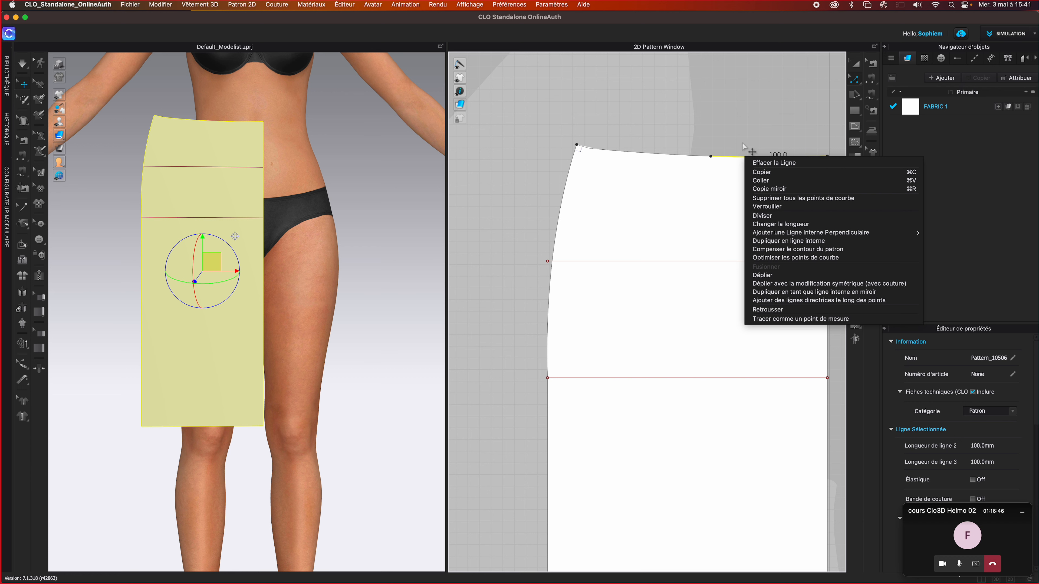
left_click(734, 134)
left_click(735, 134)
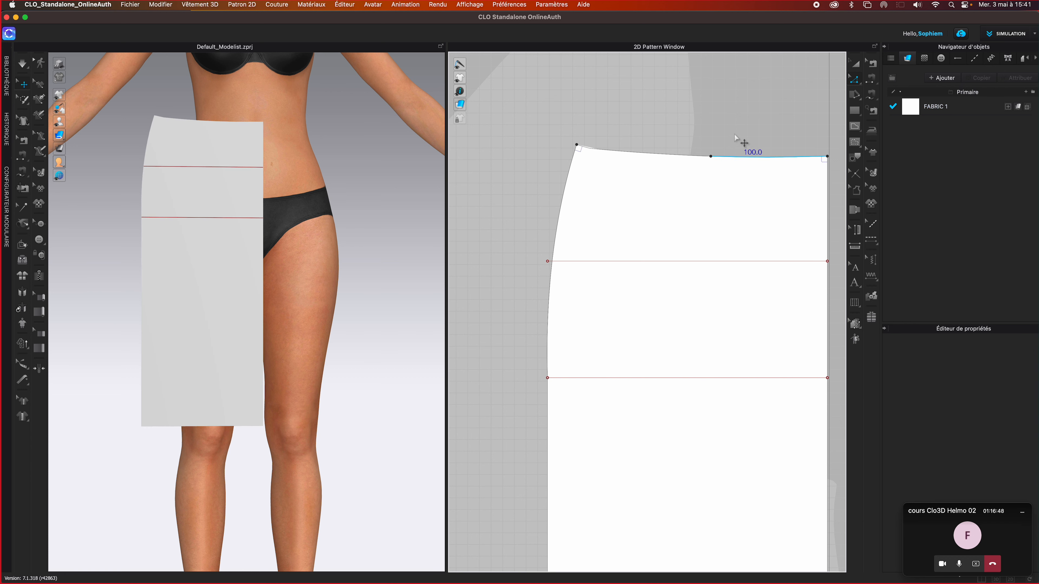
left_click(711, 157)
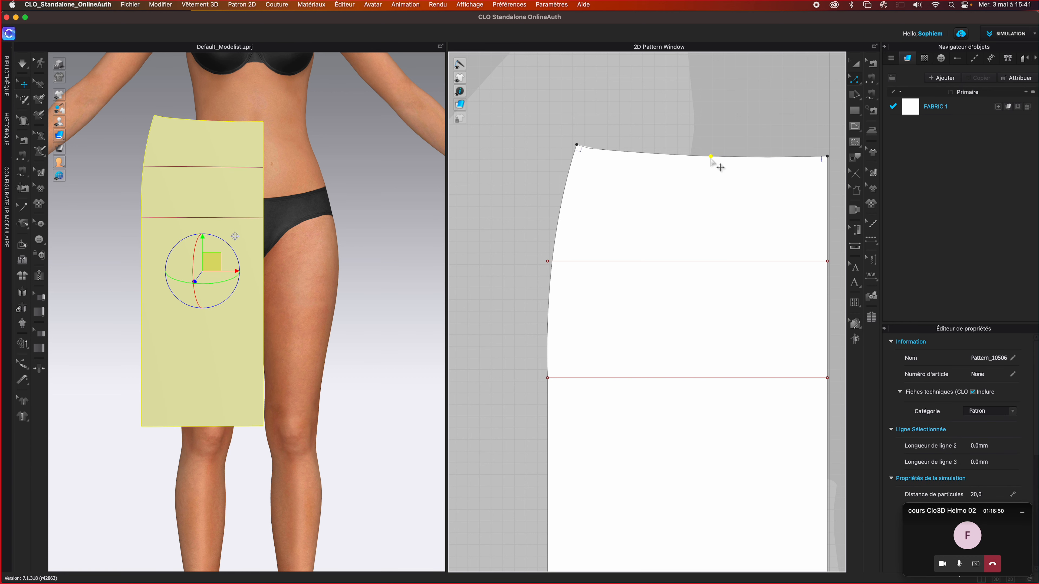
right_click(712, 162)
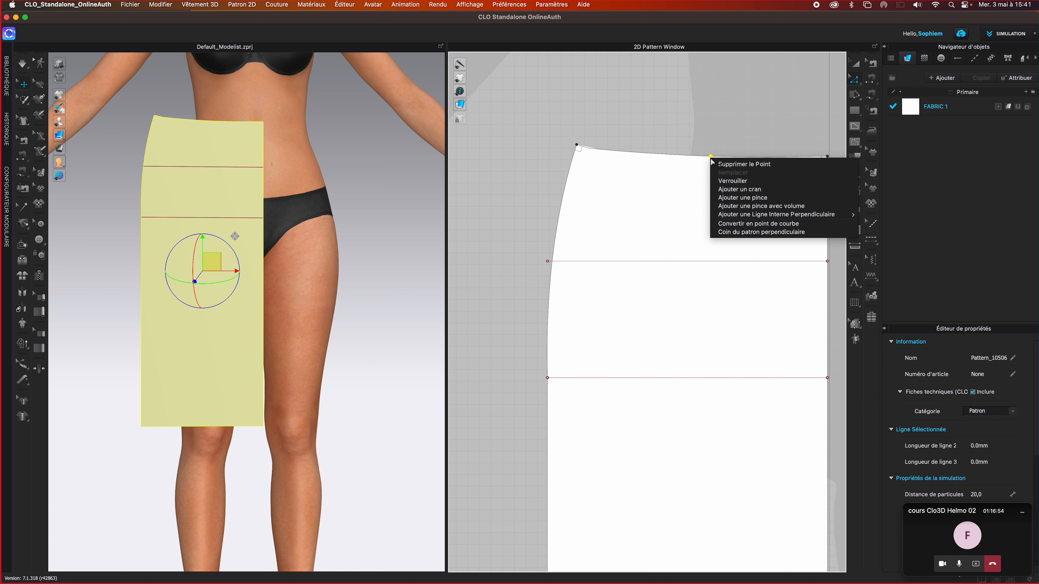
left_click(724, 128)
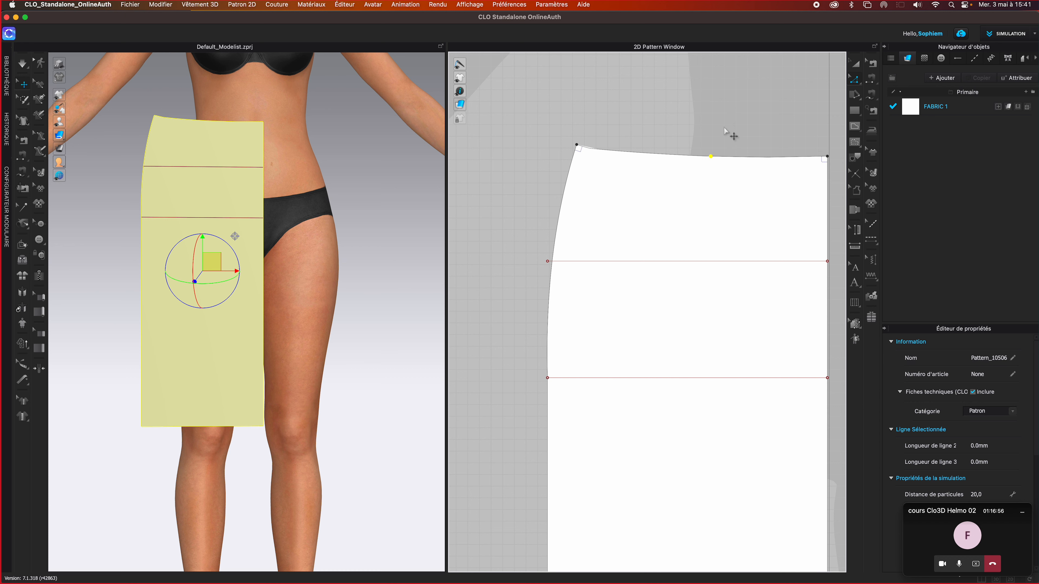
left_click(724, 128)
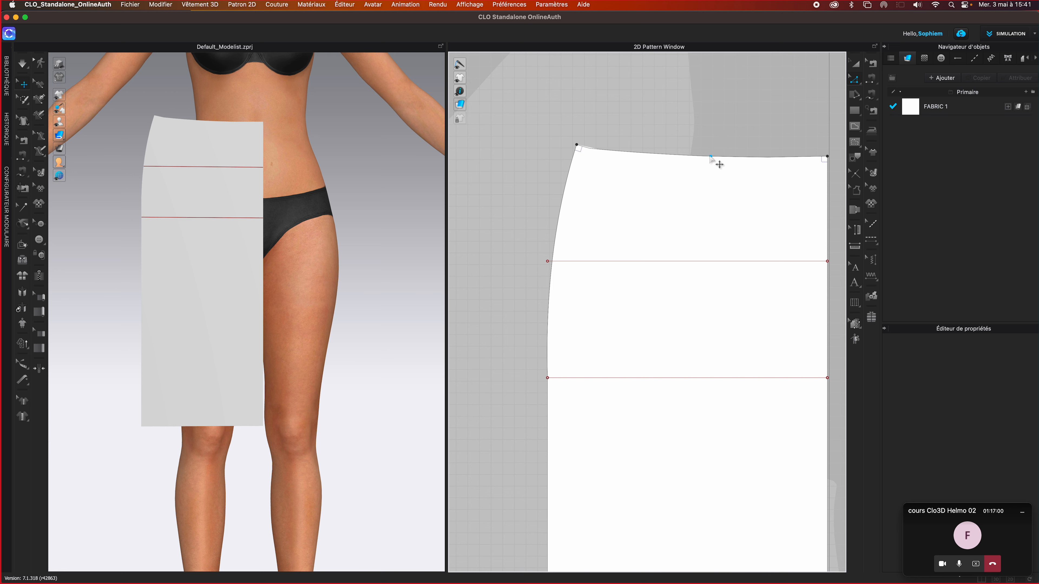
Start adding a dart at the waist edge point with Ajouter une pince, keeping its settings dialog clear of the pattern
left_click(710, 156)
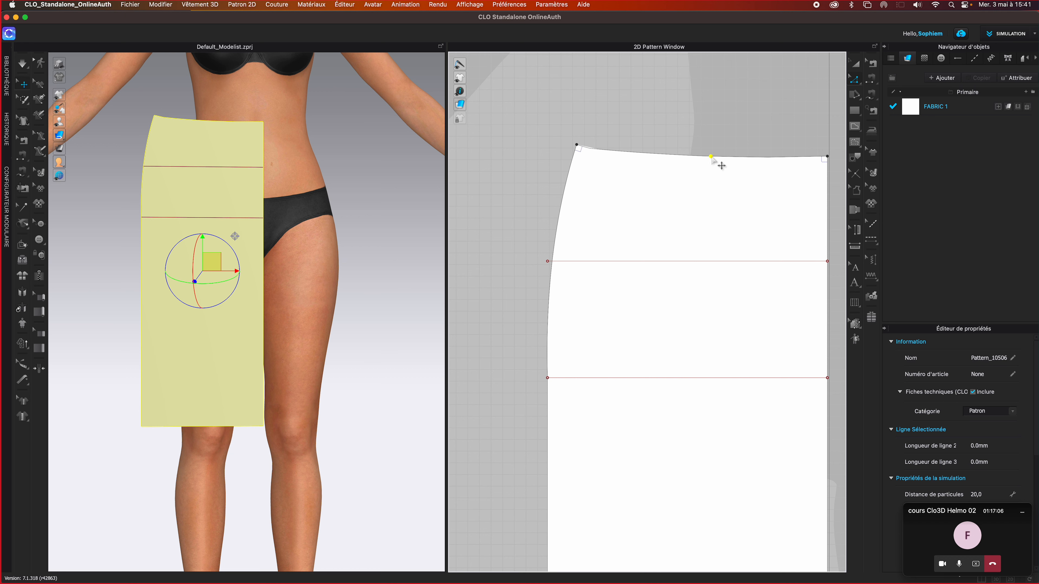
right_click(711, 158)
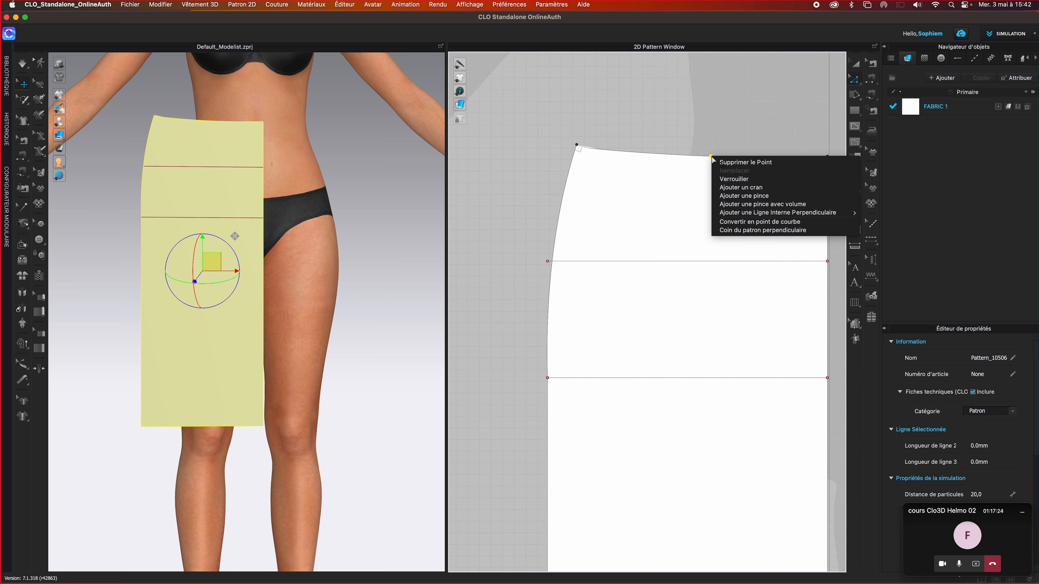
left_click(771, 197)
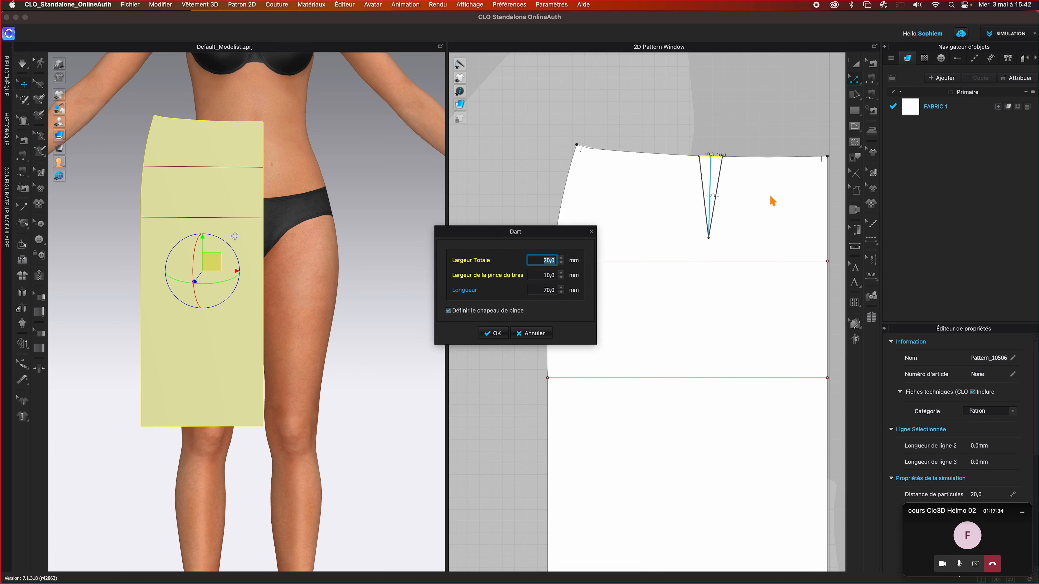
left_click_drag(533, 230, 474, 129)
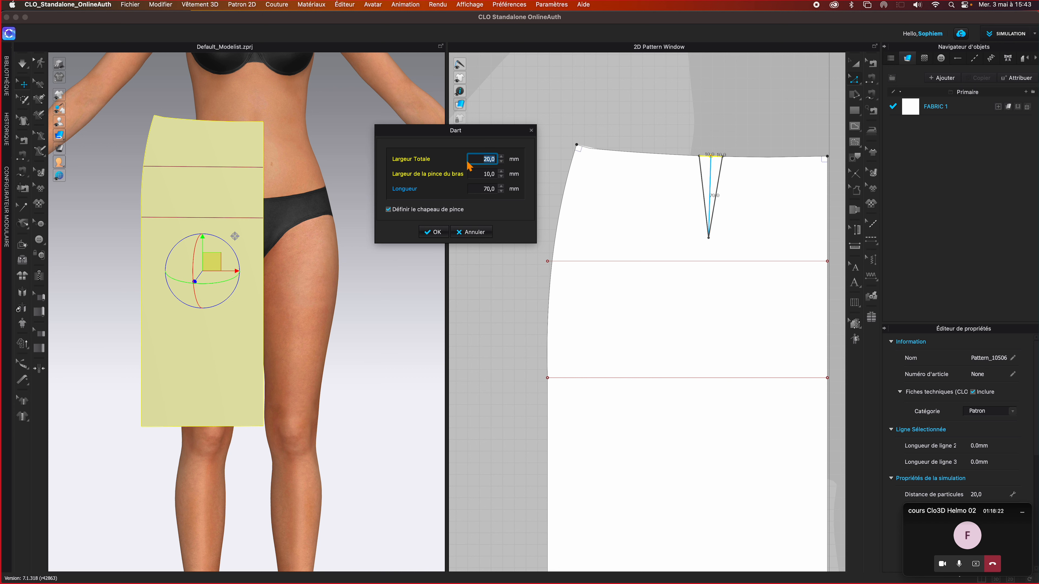
Try 15 mm for the dart's Largeur de la pince du bras, and set Largeur Totale back to 20 mm
left_click(478, 177)
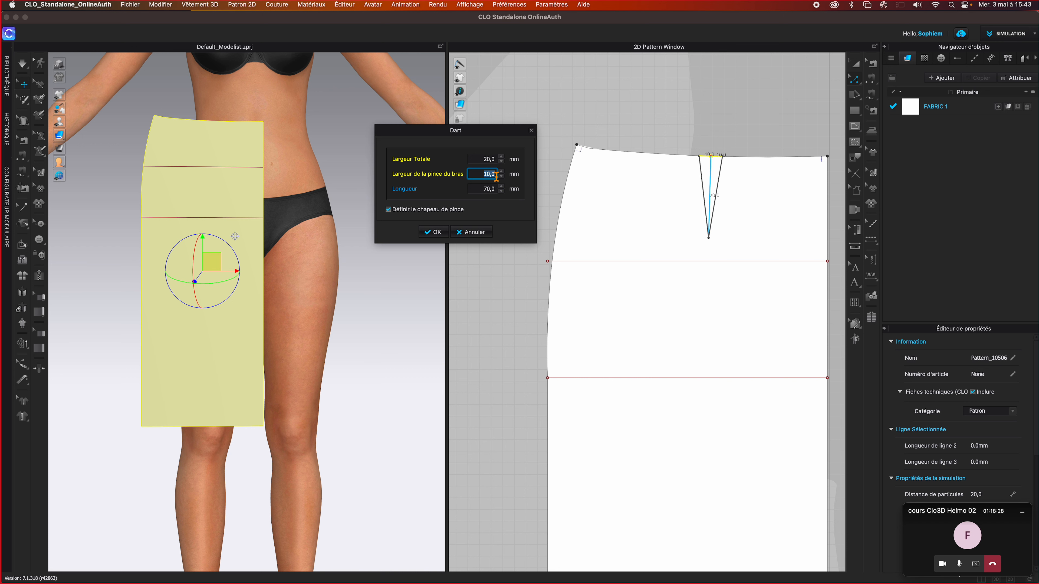
key("shift+Tab")
left_click(477, 176)
type("1")
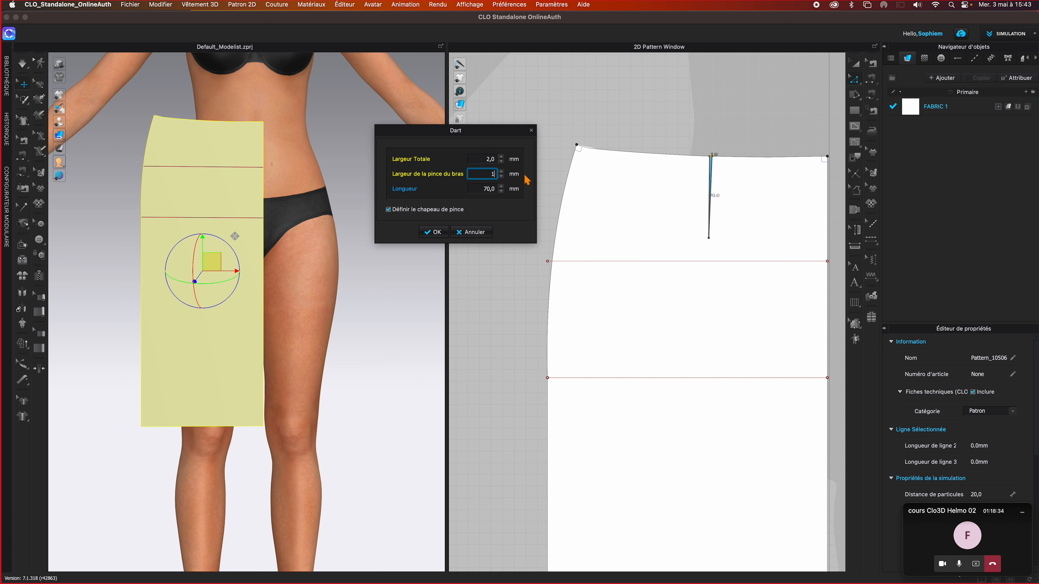
type("5")
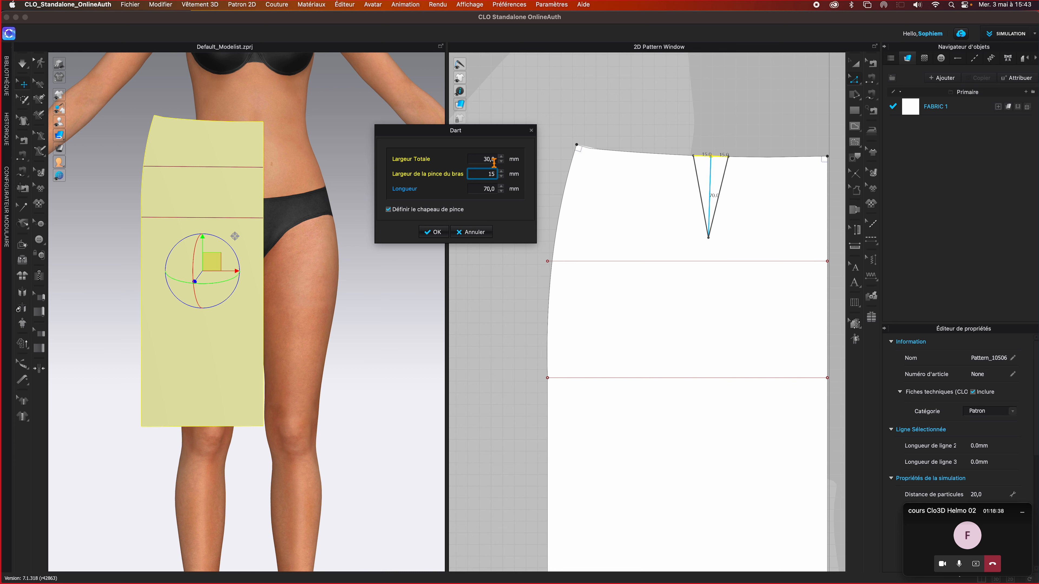
left_click(484, 159)
type("20")
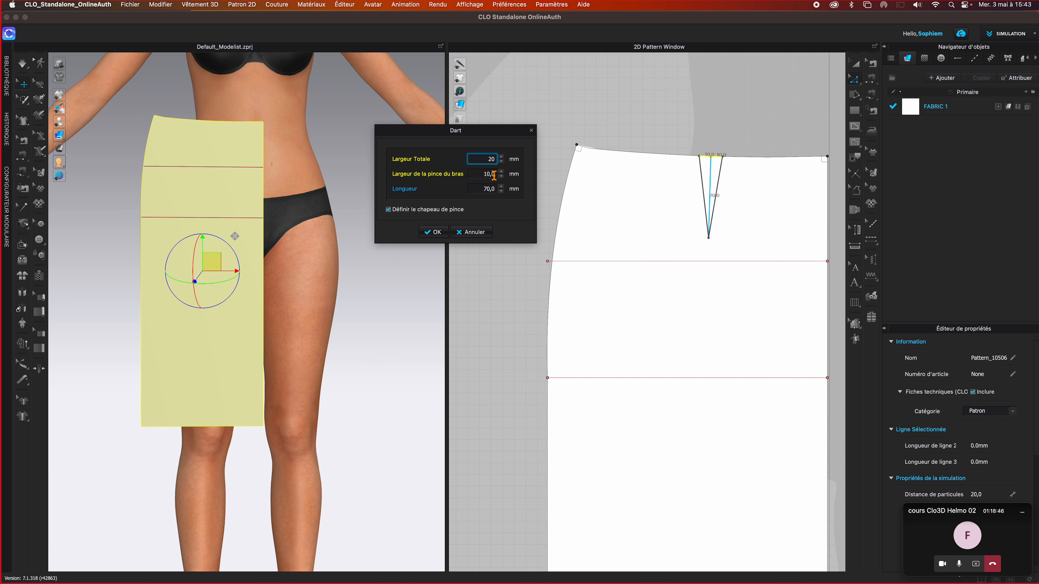
Set the dart's Longueur to 80 mm and create it with Définir le chapeau de pince enabled
left_click(485, 190)
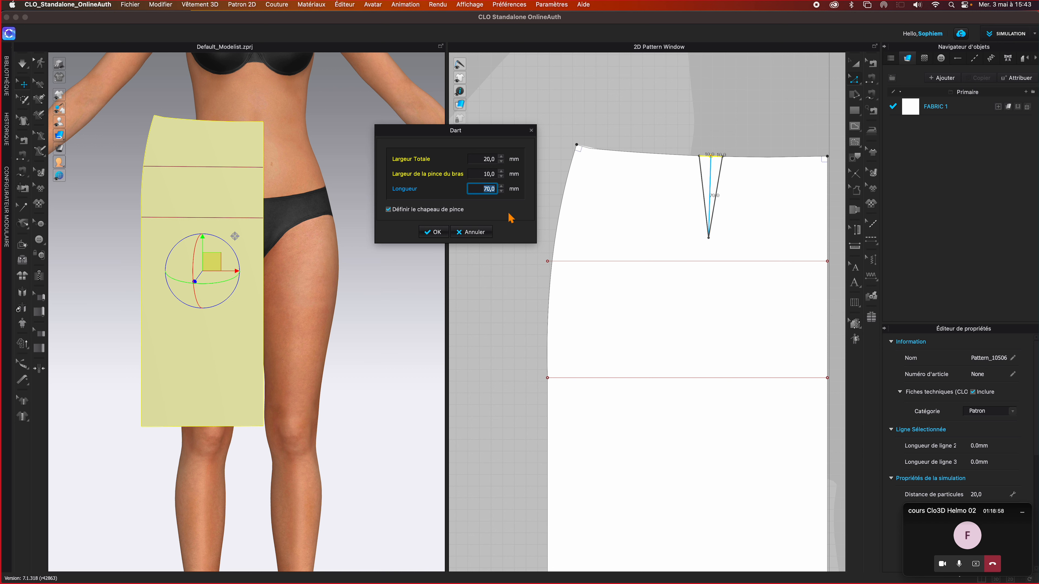
type("80")
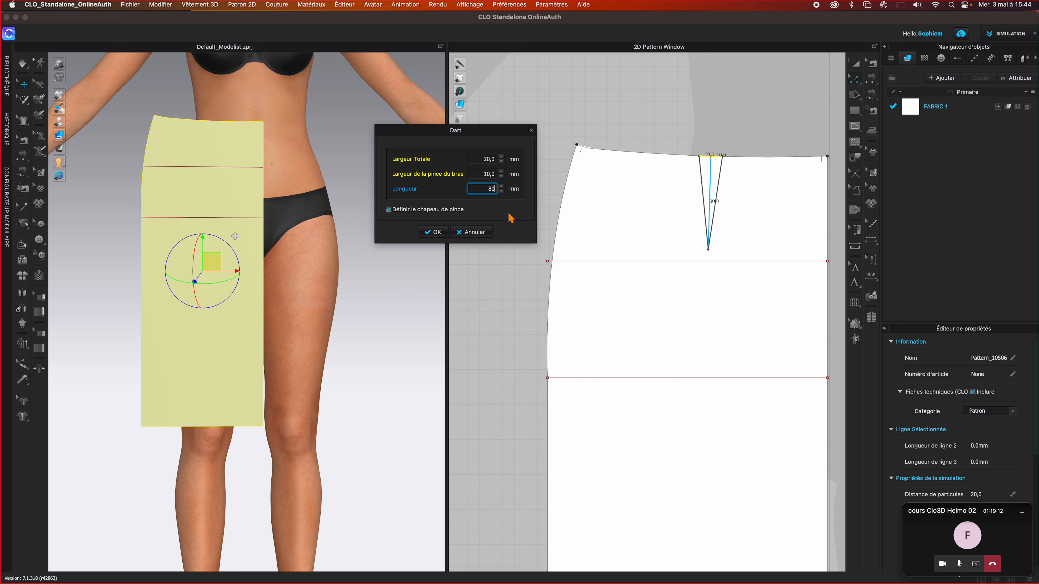
left_click(388, 210)
left_click(428, 234)
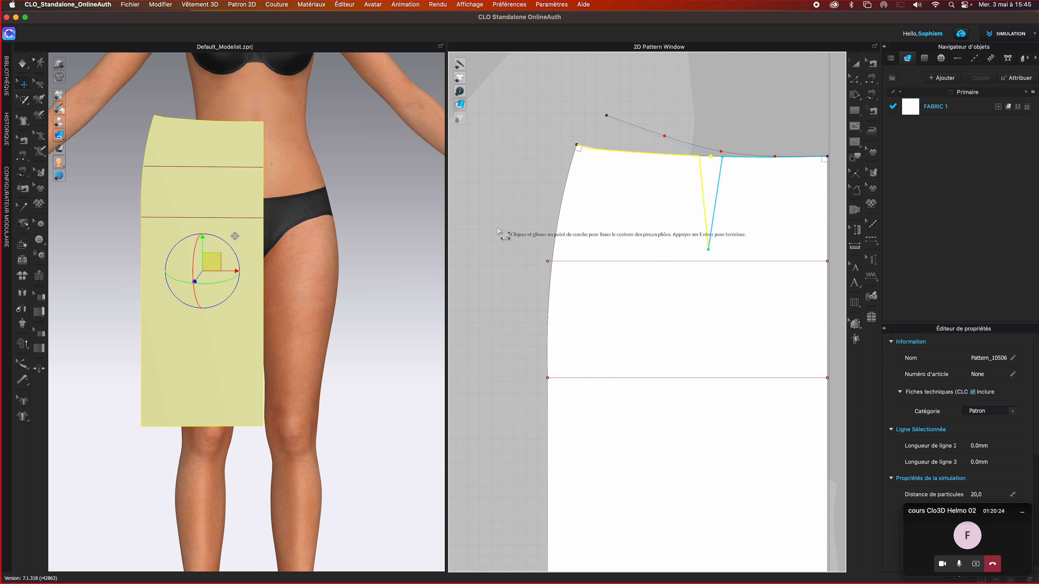
Switch the layout to the 2D Pattern Window only and frame the waist dart with its folded contour curve
scroll(492, 241, "up", 5)
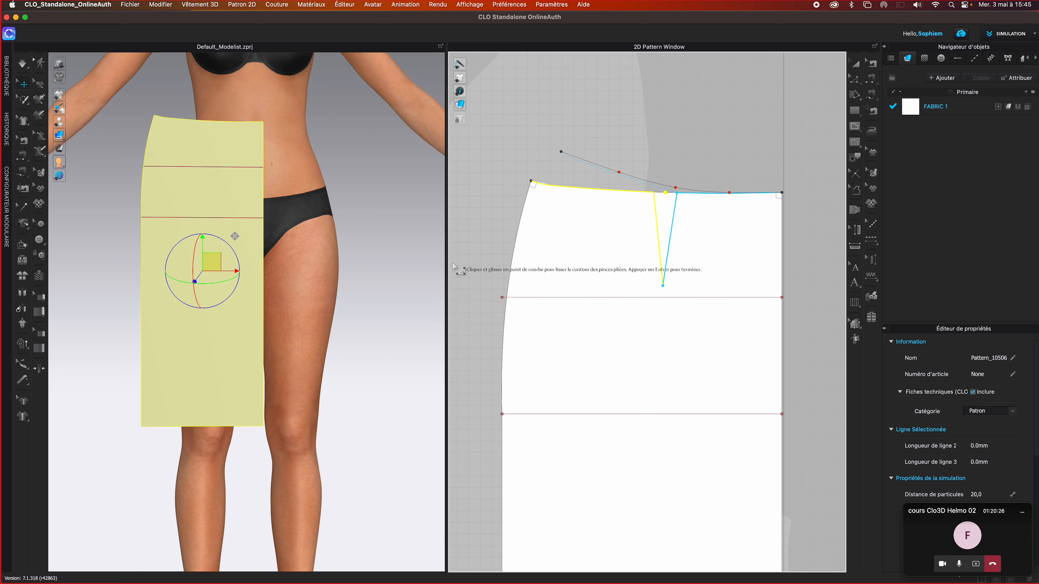
scroll(458, 268, "down", 5)
left_click_drag(978, 507, 957, 211)
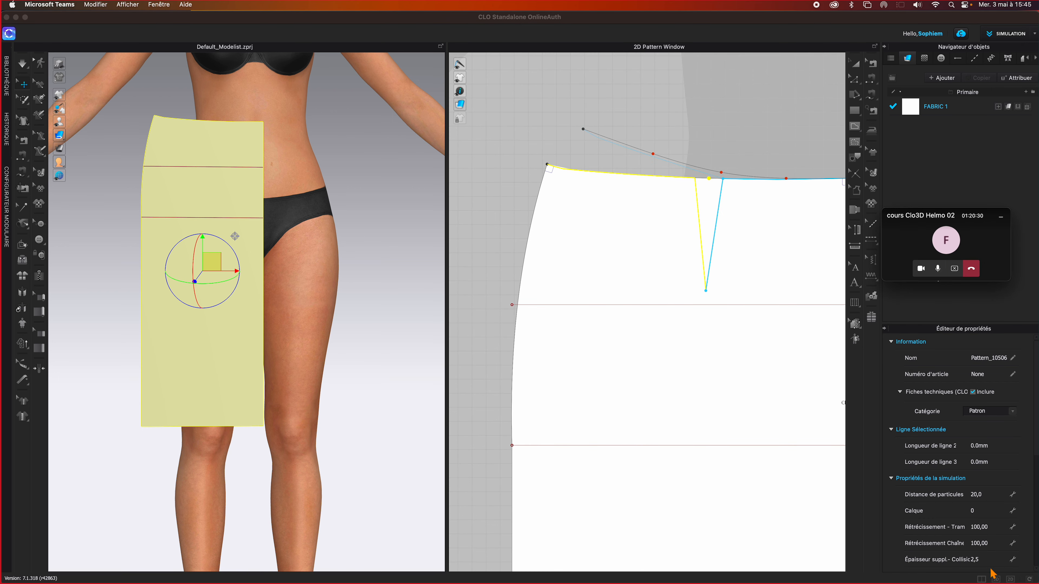
left_click(1009, 579)
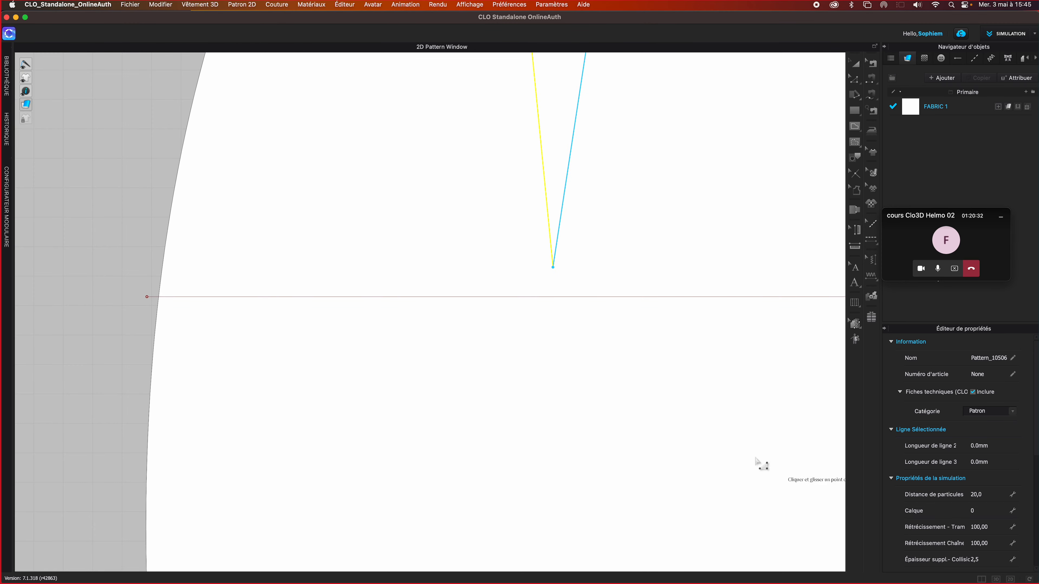
scroll(709, 414, "down", 2)
scroll(709, 414, "up", 5)
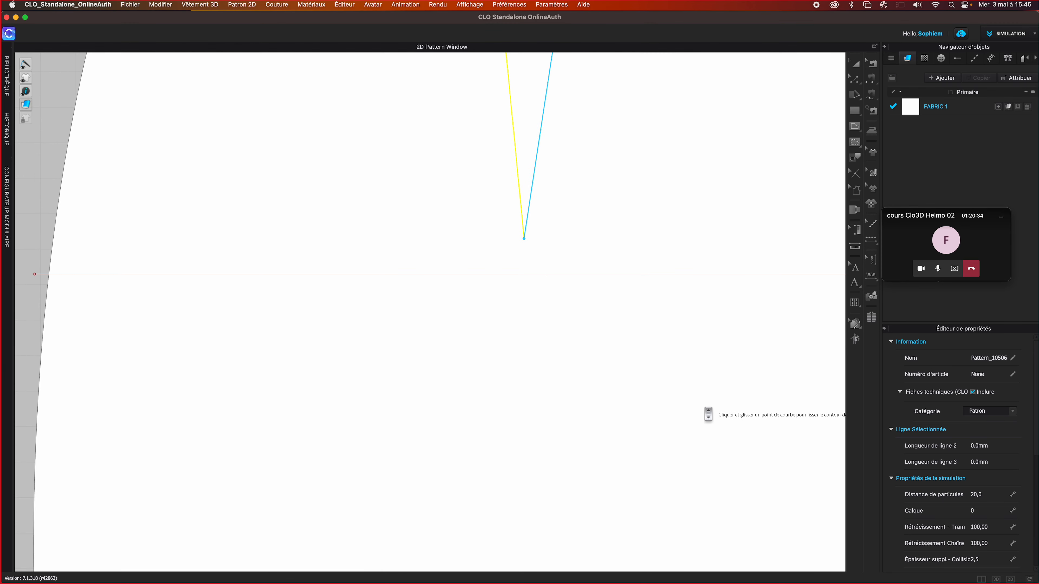
scroll(708, 414, "down", 3)
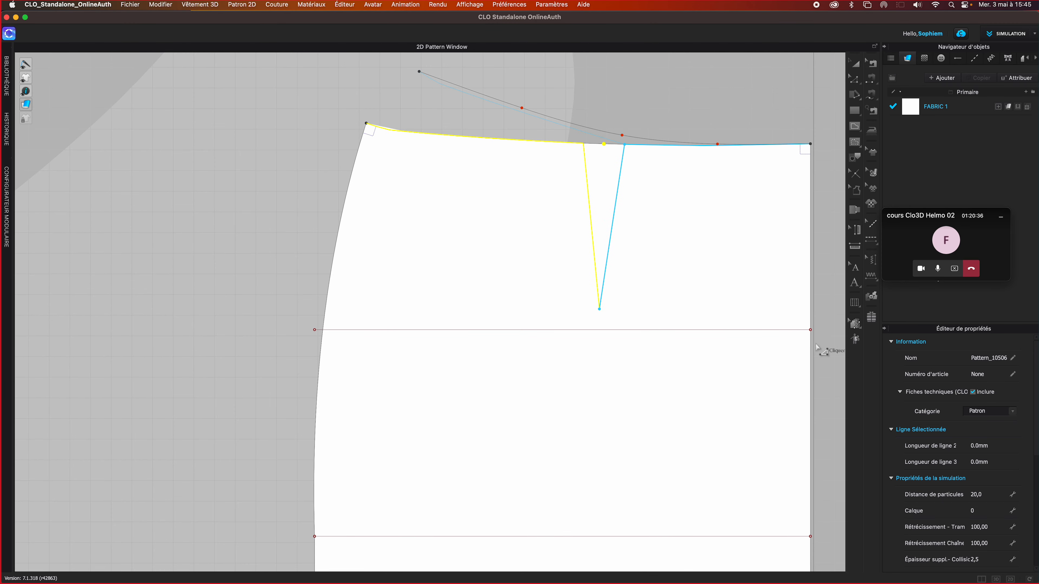